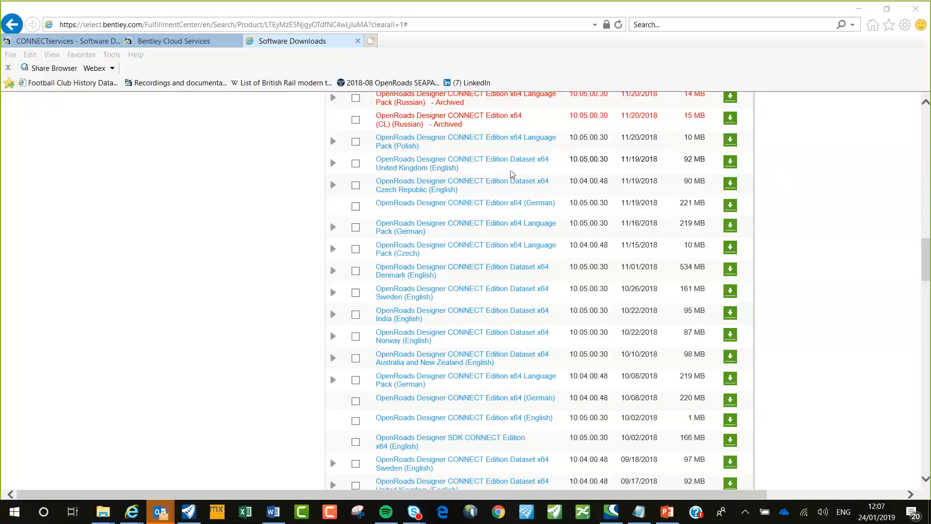
Step: Look through the OpenRoads Designer downloads list on the Bentley Software Downloads page for the United Kingdom dataset
scroll(275, 235, "up", 2)
scroll(275, 230, "up", 15)
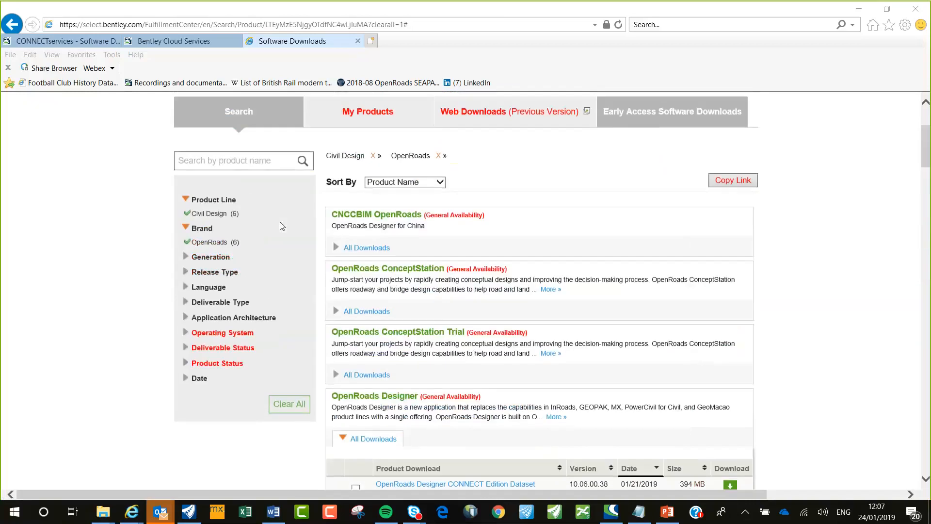
scroll(432, 247, "down", 3)
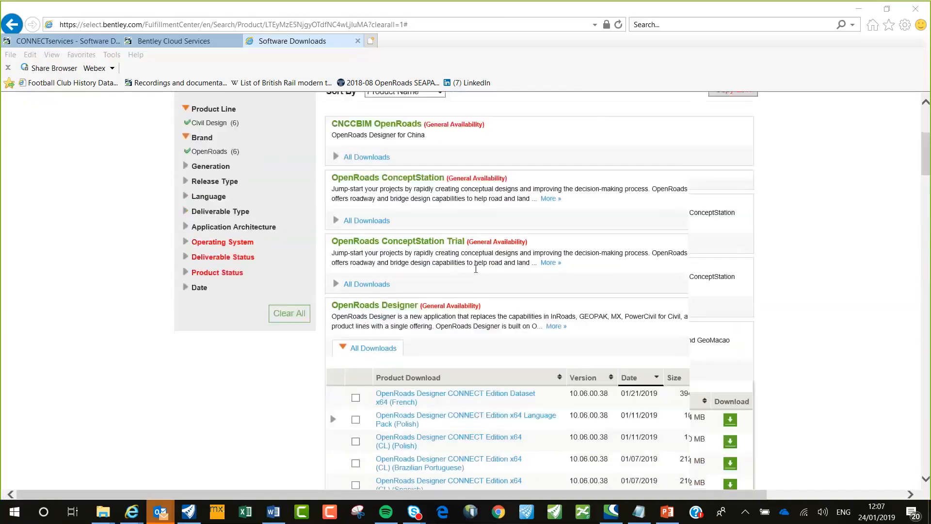
scroll(413, 249, "down", 15)
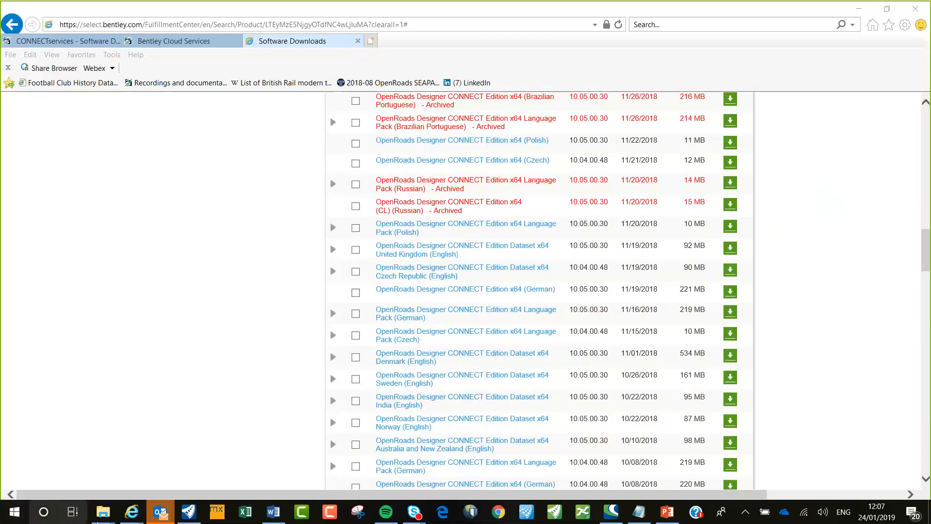
Step: Switch to File Explorer, locate the ordd10050030en_gb.msi installer in the Downloads folder, and return to the browser
mouse_move(103, 512)
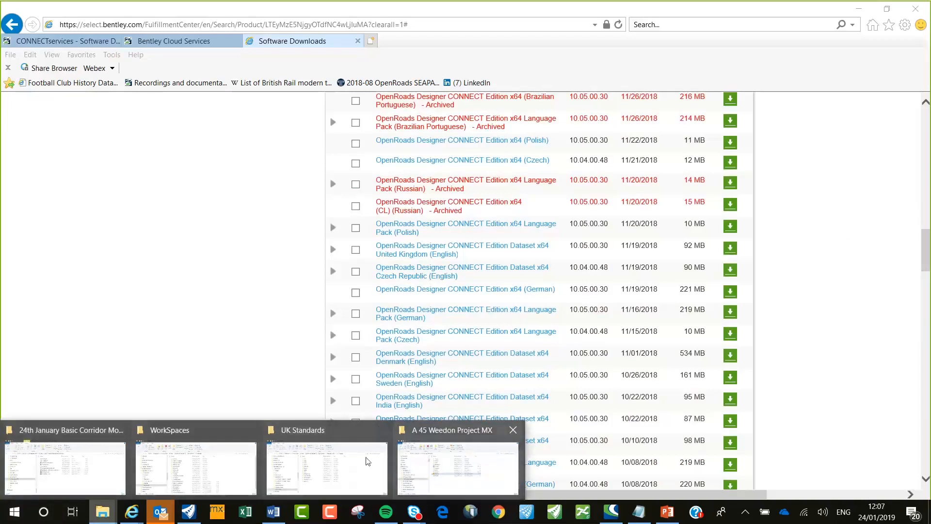
left_click(458, 468)
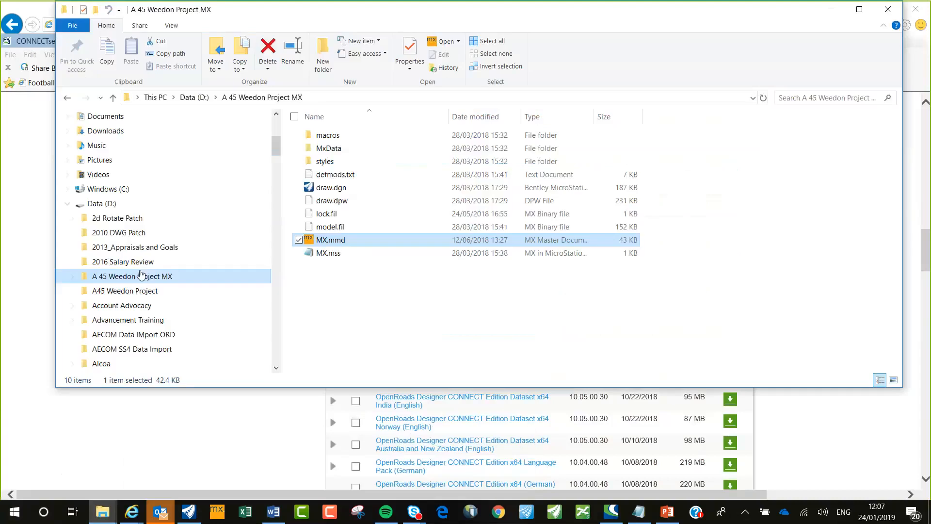
left_click(114, 138)
left_click(393, 139)
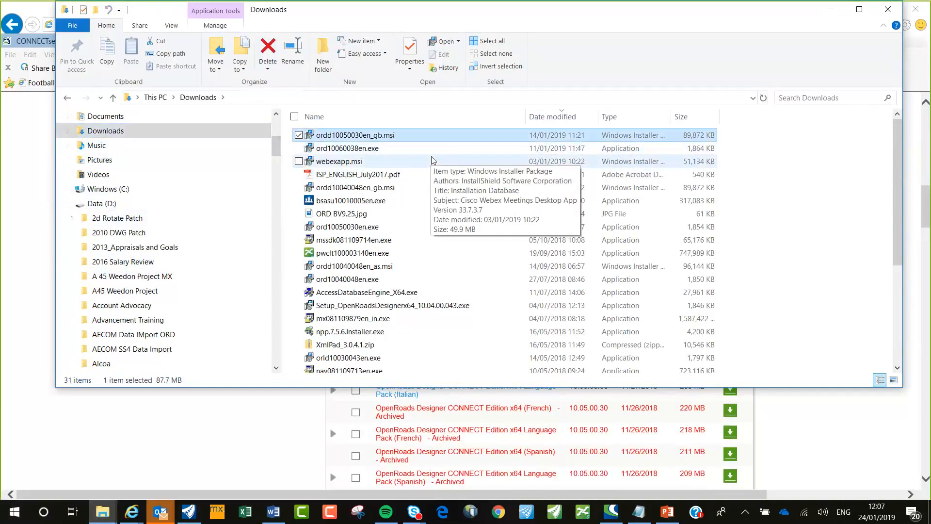
left_click(20, 320)
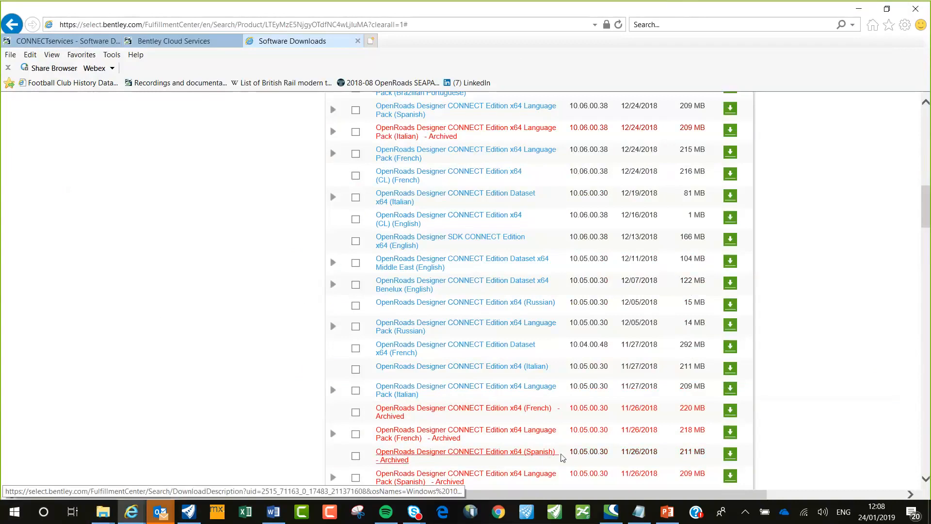
Step: Switch to the WorkSpaces folder window and trace its location from Windows (C:) through ProgramData, Bentley, OpenRoads Designer CE and Configuration
left_click(102, 511)
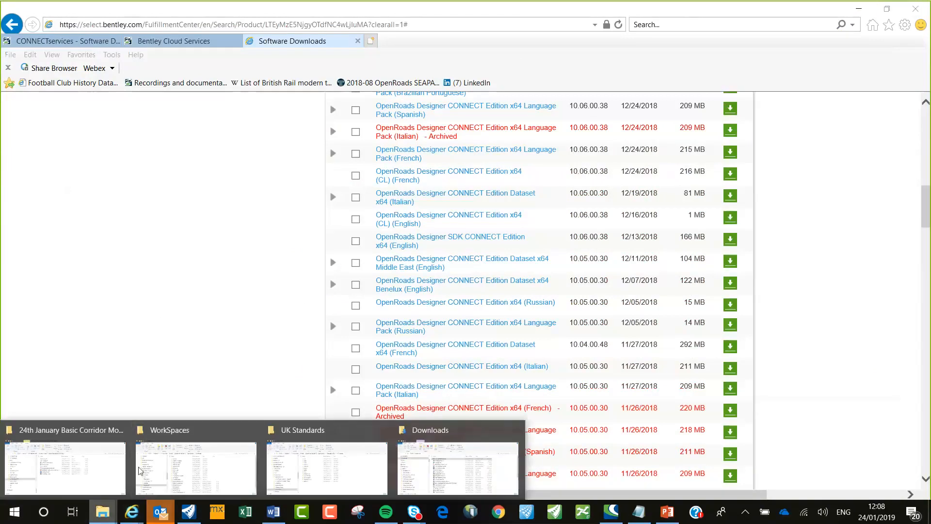
left_click(225, 437)
scroll(177, 332, "up", 8)
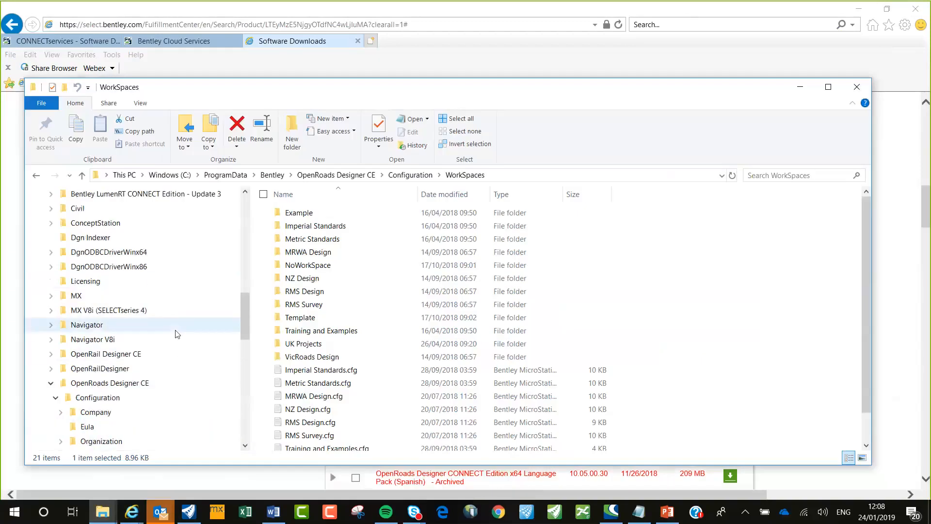
scroll(141, 291, "up", 3)
scroll(108, 270, "down", 2)
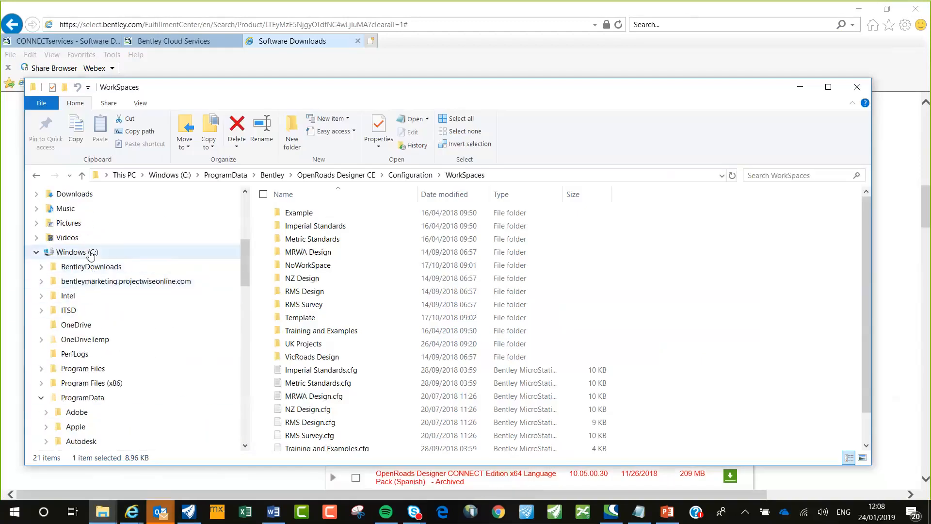
scroll(114, 358, "down", 1)
scroll(170, 356, "down", 3)
scroll(168, 358, "down", 2)
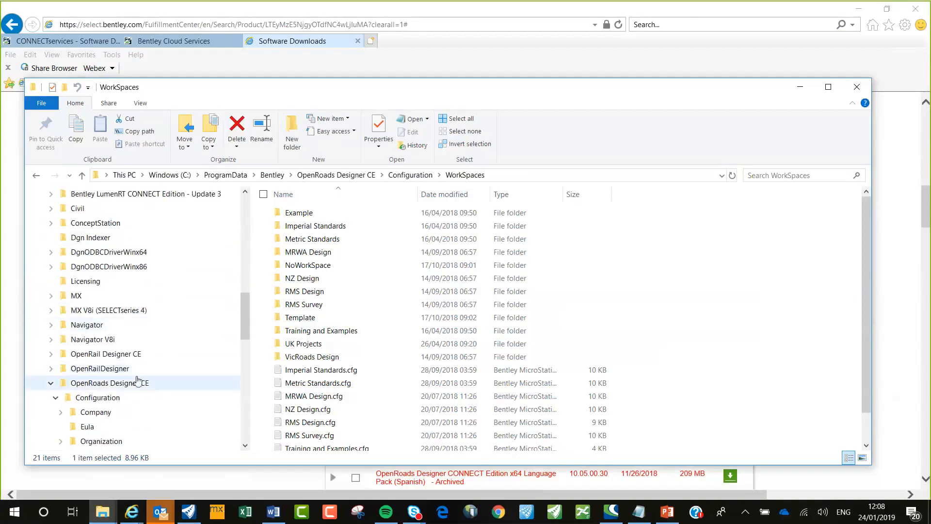
scroll(129, 388, "down", 1)
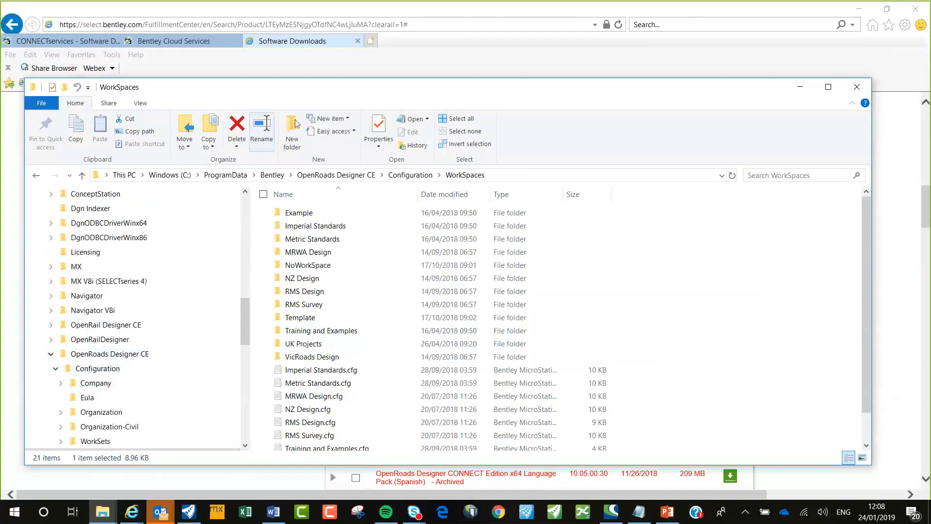
scroll(160, 359, "down", 2)
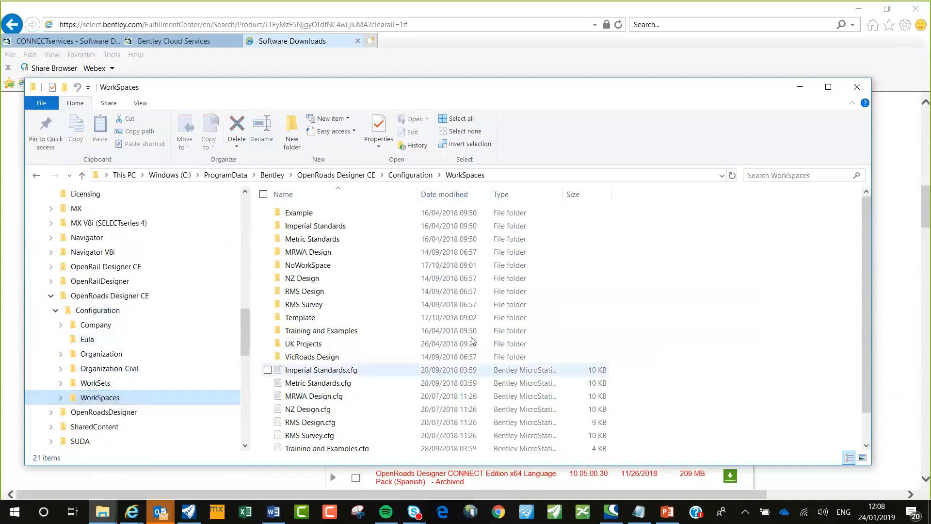
left_click(651, 347)
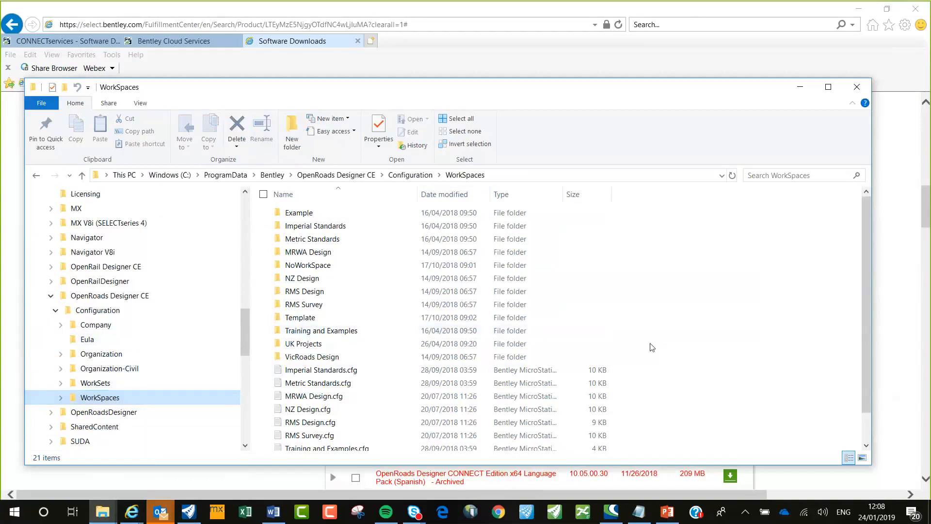
Step: Switch to UK Projects.cfg in Notepad and review the organization name, localization name, and workspace template library and seed file settings
left_click(640, 518)
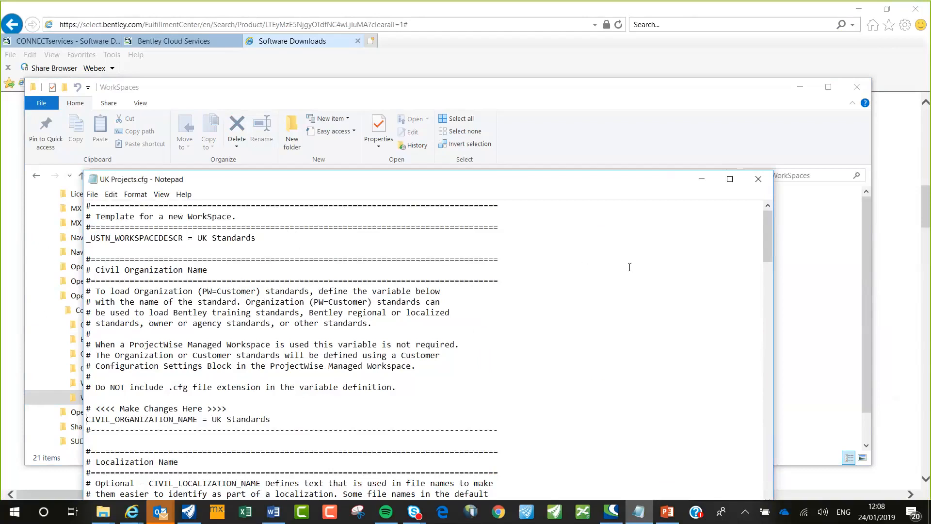
scroll(630, 262, "down", 2)
scroll(601, 258, "up", 2)
scroll(367, 413, "down", 3)
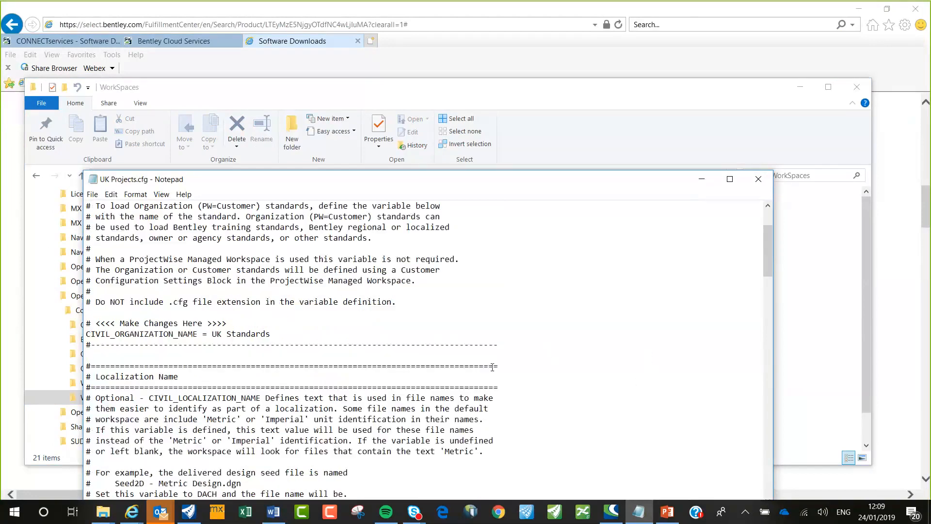
scroll(234, 391, "down", 8)
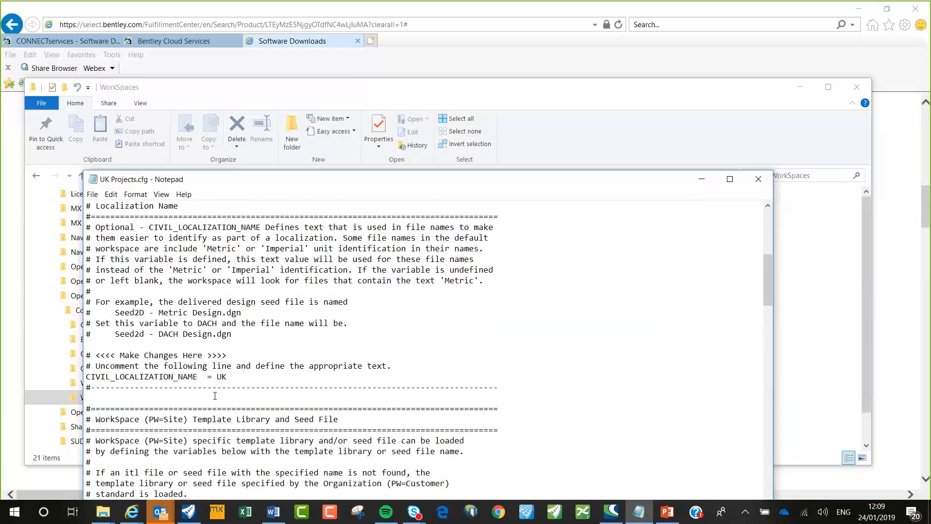
scroll(241, 390, "down", 8)
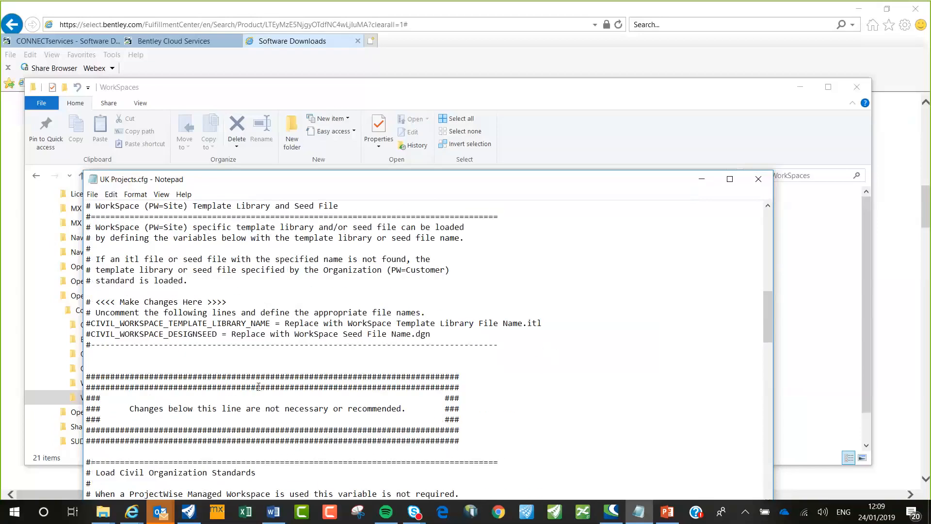
Step: Review the sections of UK Projects.cfg that load the organization standards, template library and seed file, and minimize the file
scroll(257, 388, "down", 2)
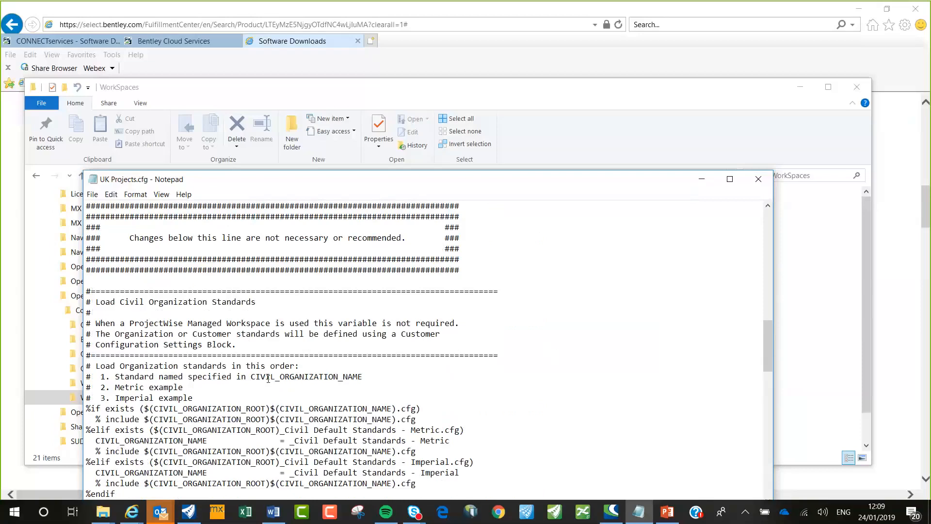
scroll(268, 383, "down", 4)
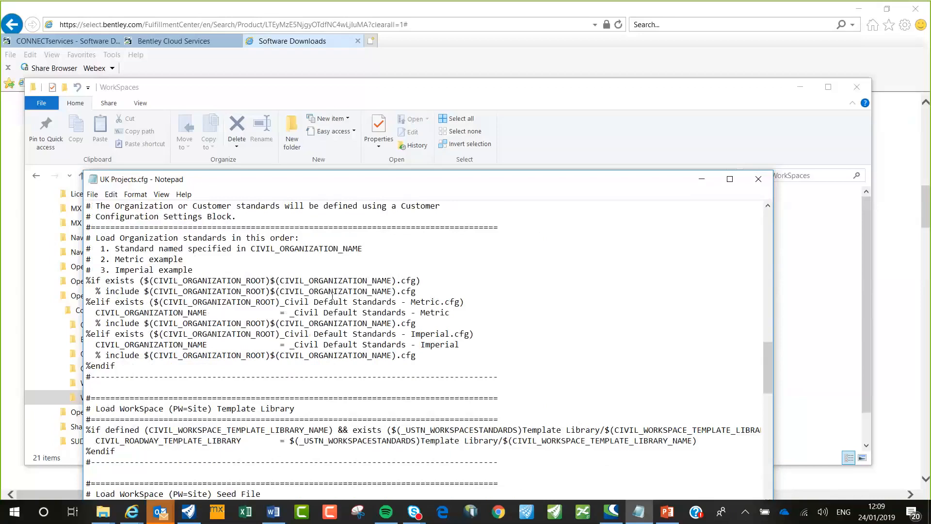
scroll(339, 294, "down", 4)
scroll(332, 292, "down", 4)
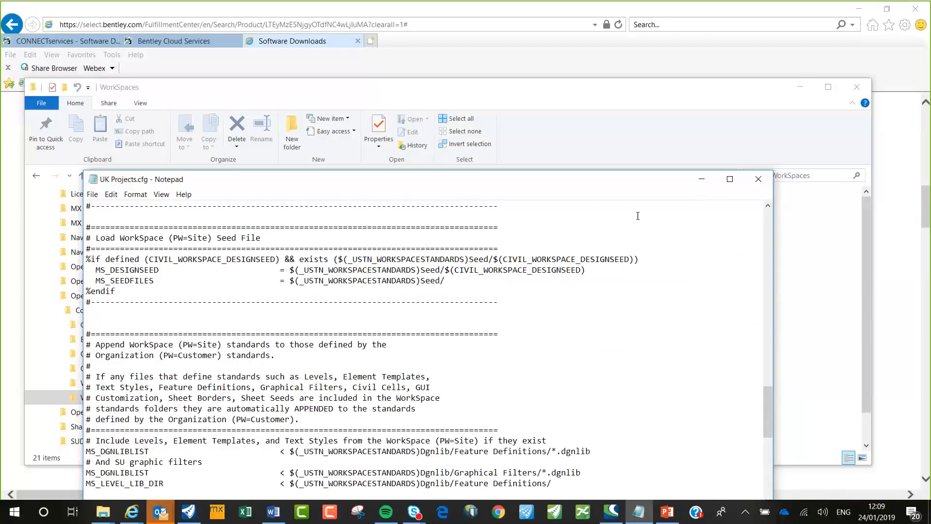
scroll(603, 275, "up", 2)
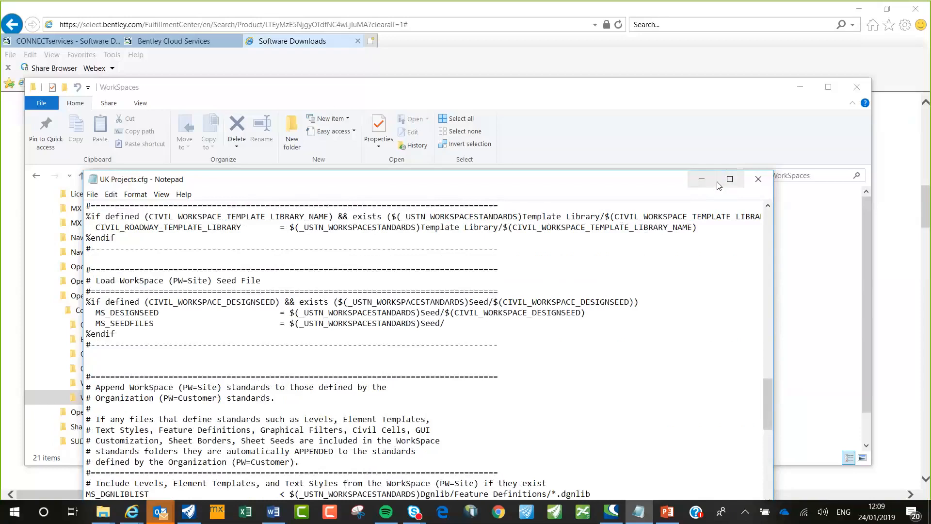
left_click(704, 182)
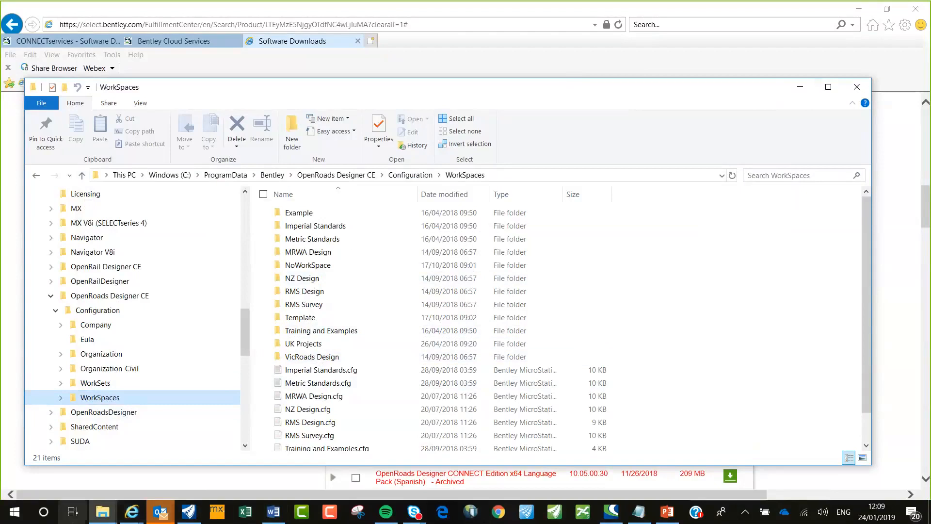
Step: Switch to the UK Standards folder window, view its parent Organization-Civil folder, and reopen UK Standards to examine its subfolders
left_click(103, 512)
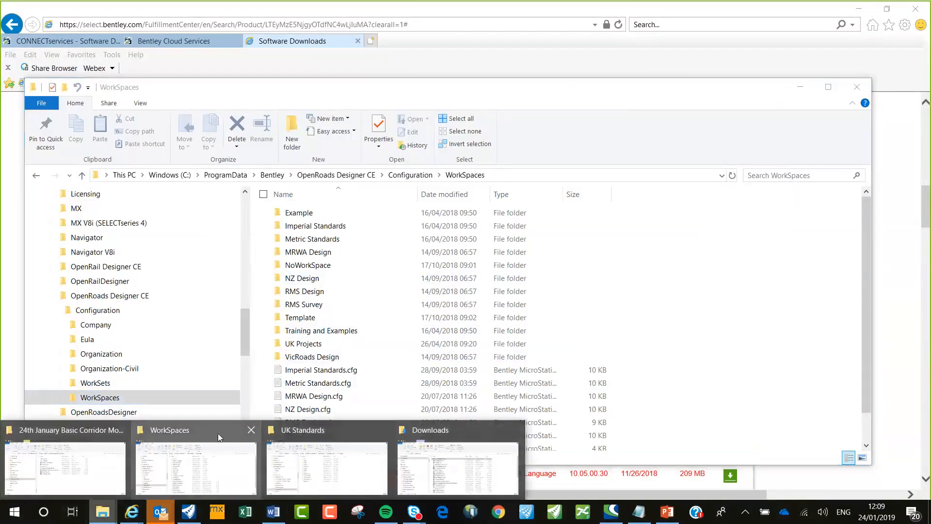
left_click(338, 456)
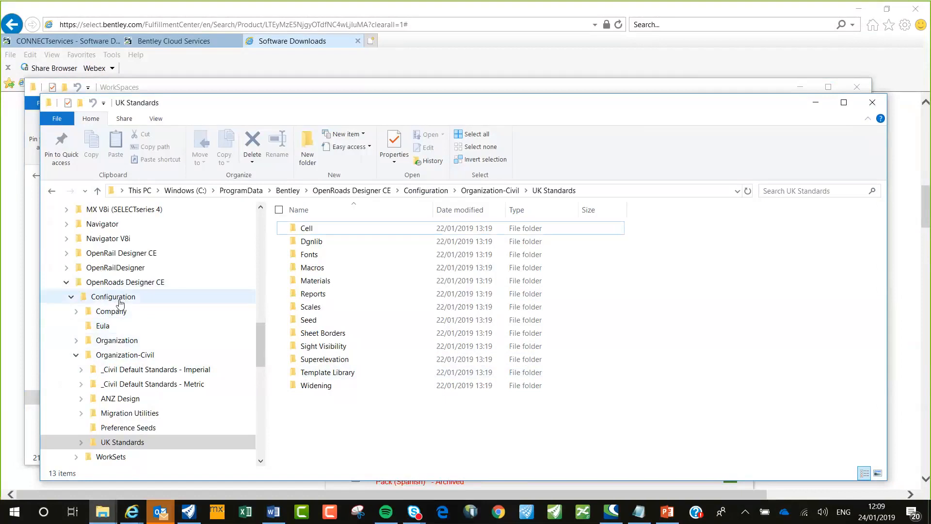
left_click(133, 357)
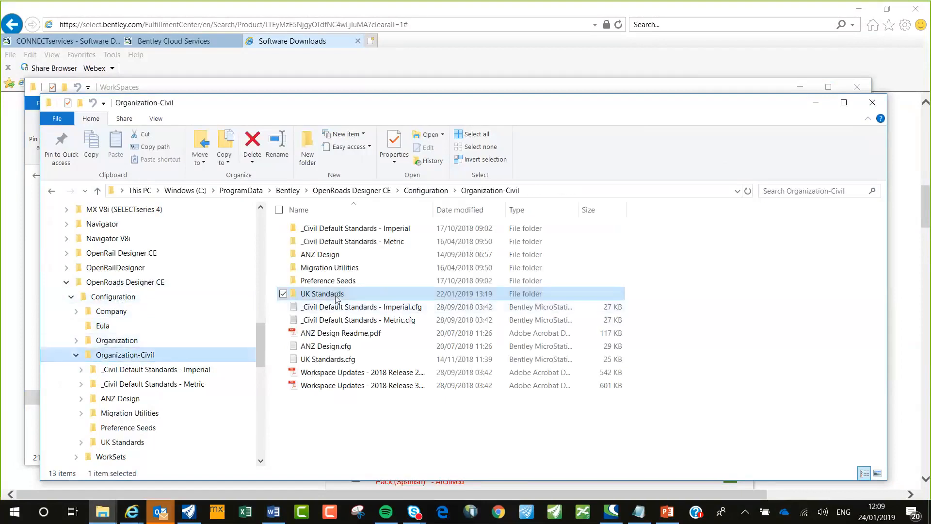
double_click(348, 295)
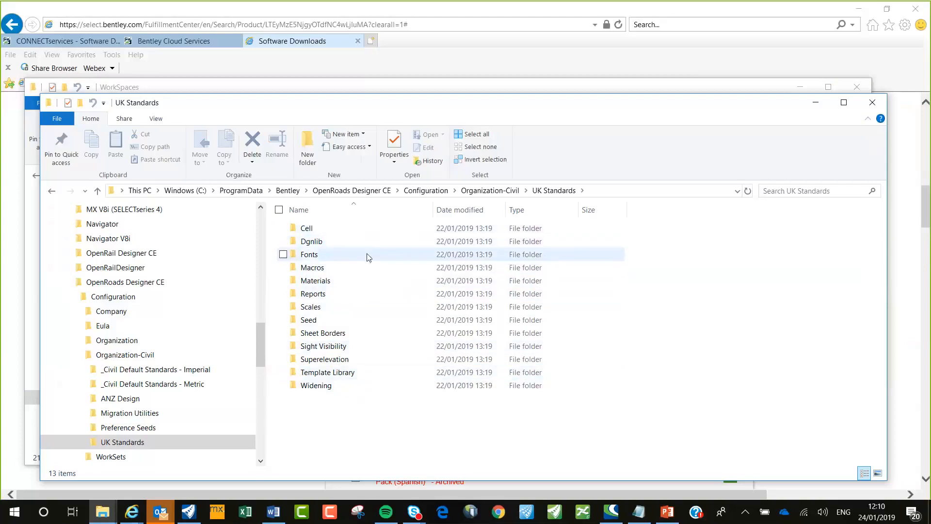
mouse_move(367, 257)
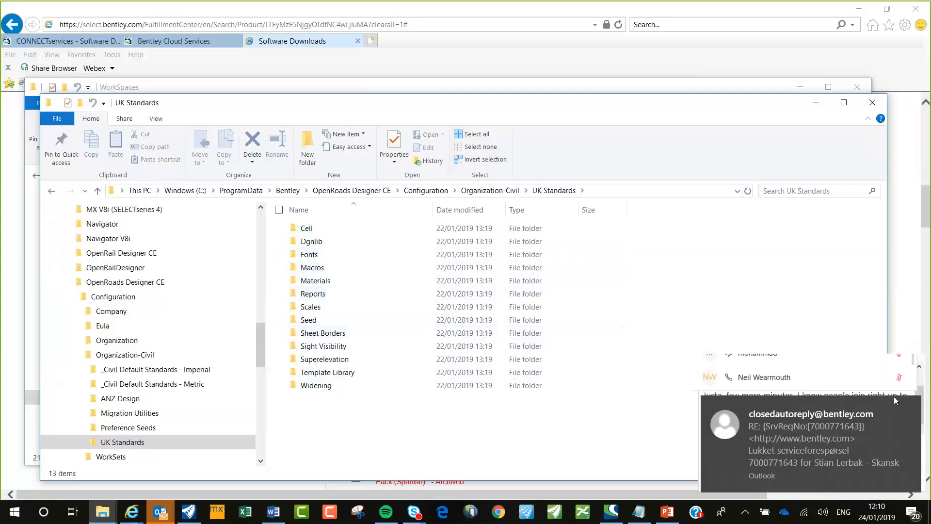
Step: Open the Seed folder in UK Standards, examine the 2D and 3D seed files, and return to UK Standards
left_click(314, 320)
left_click(315, 320)
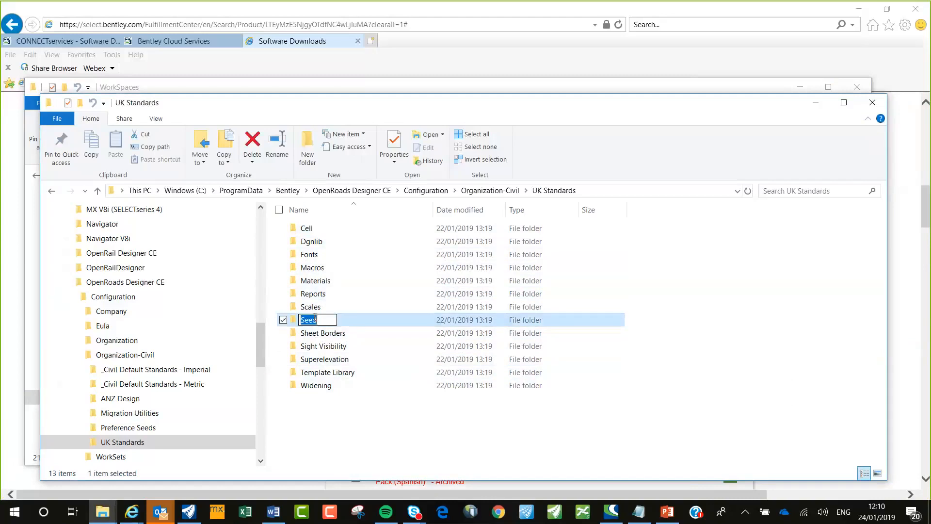
key("Escape")
double_click(307, 321)
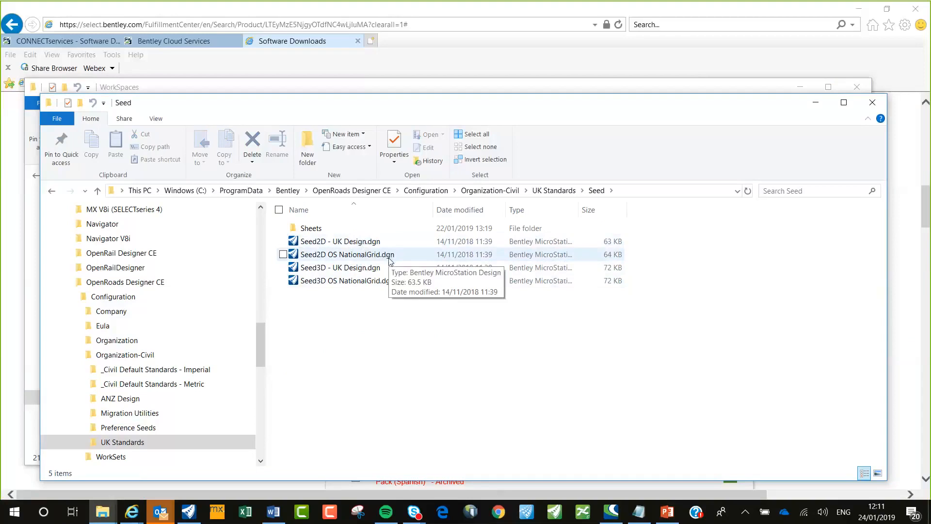
left_click(51, 190)
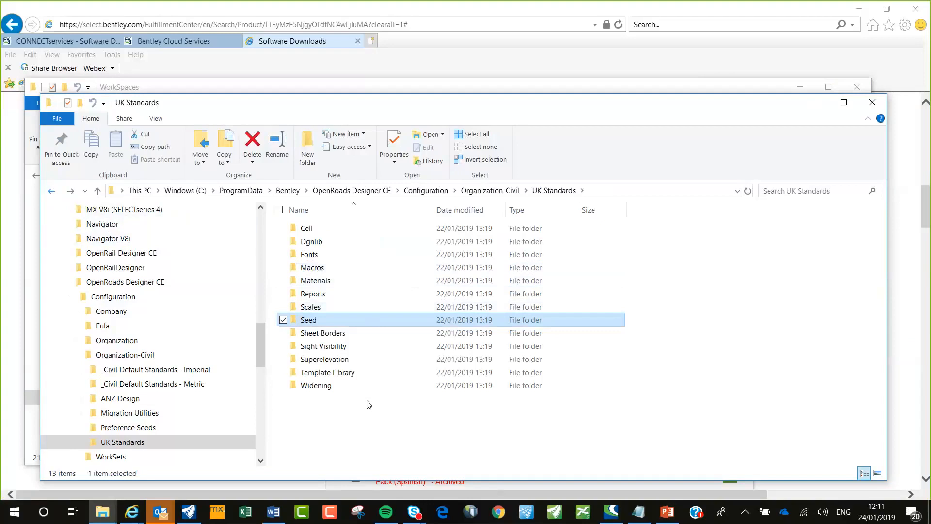
Step: Examine the Uniclass2015 libraries inside the Dgnlib folder and return to the UK Standards folder
double_click(321, 242)
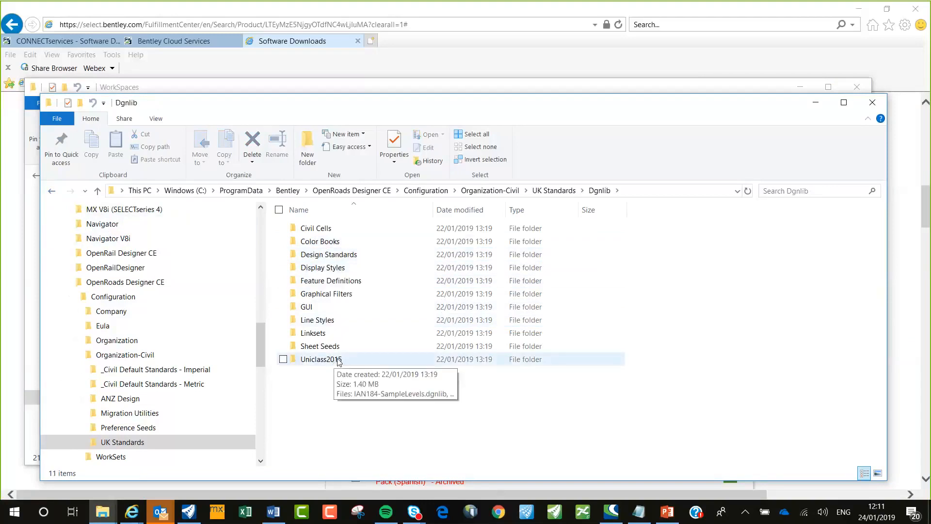
double_click(338, 361)
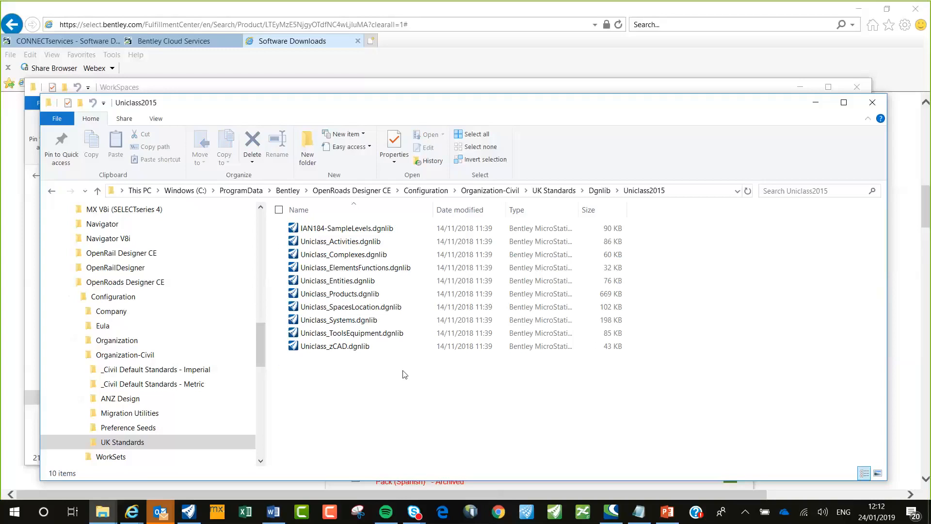
left_click(52, 191)
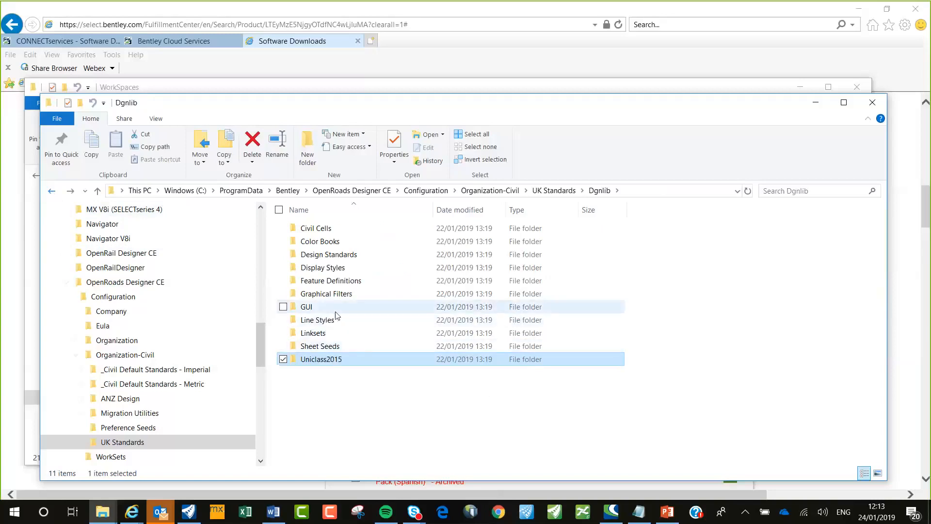
left_click(52, 191)
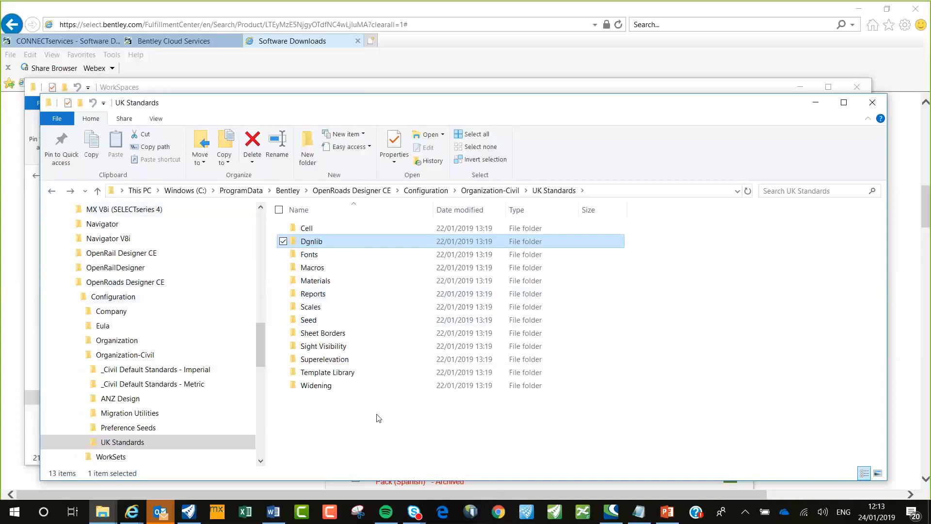
Step: Examine the contents of the Sight Visibility and Reports folders in UK Standards, returning to UK Standards after each
double_click(339, 345)
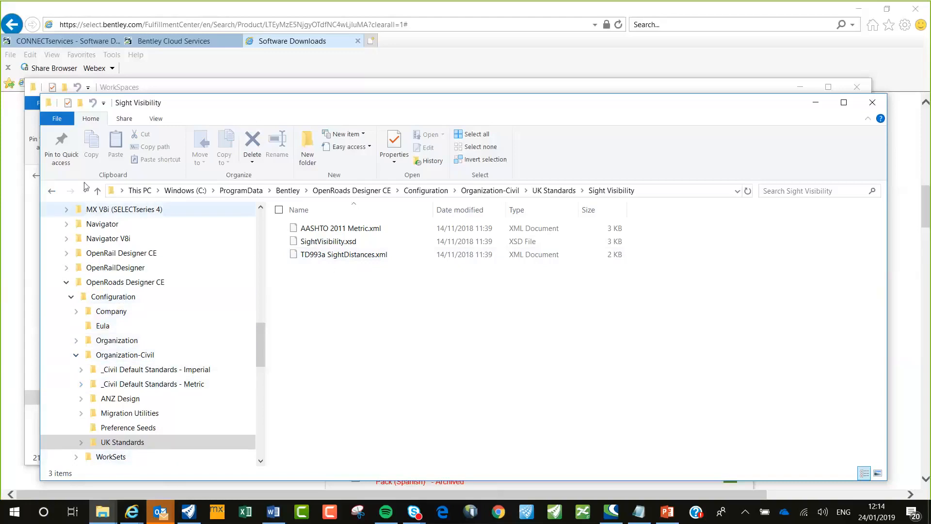
left_click(51, 190)
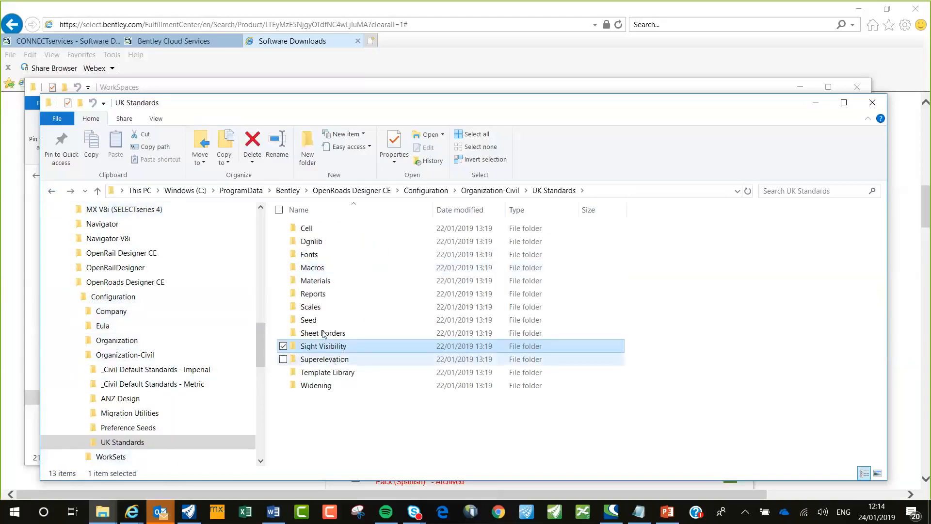
double_click(315, 294)
scroll(359, 305, "down", 1)
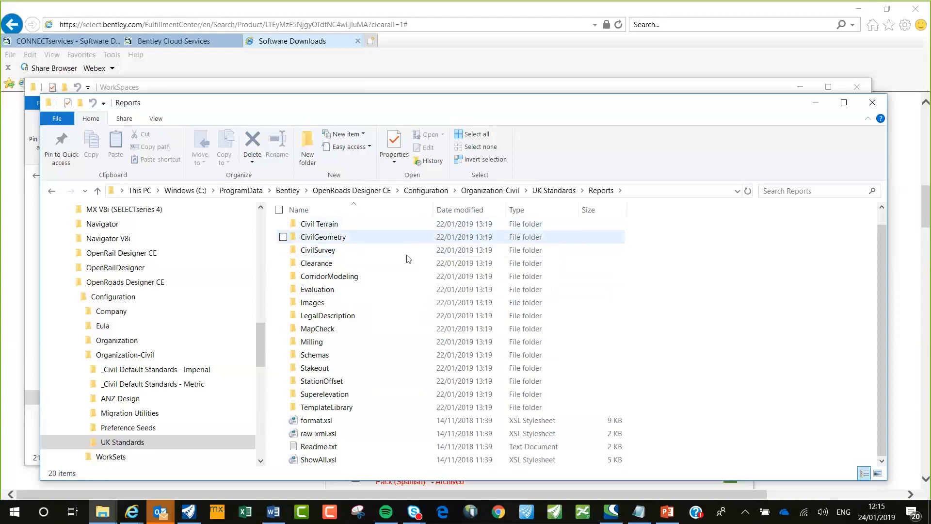
left_click(51, 190)
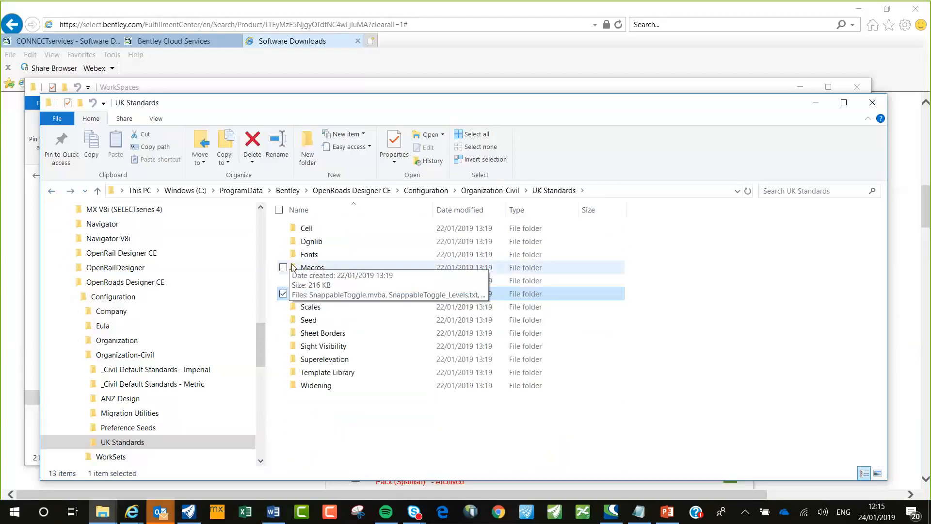
Step: Examine the Template Library and Scales folders, check the Widening folder's details, and return to UK Standards
double_click(342, 377)
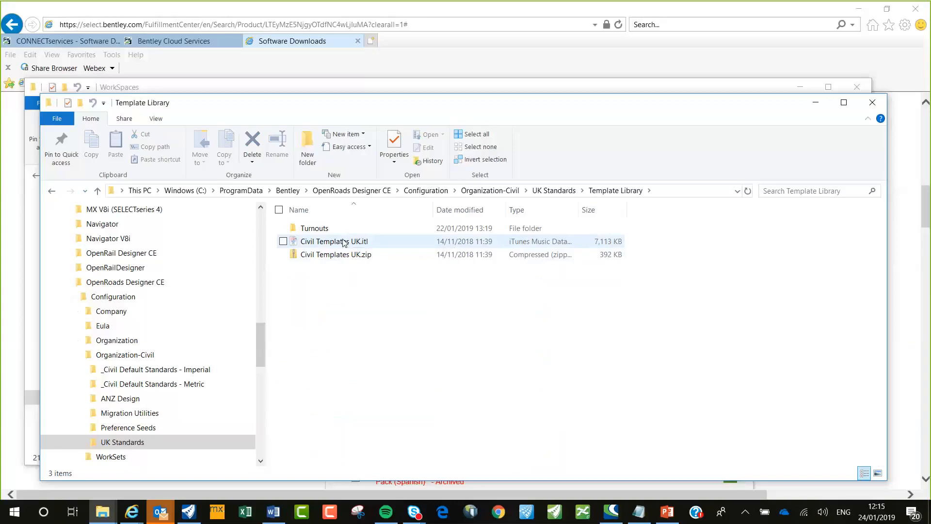
left_click(51, 191)
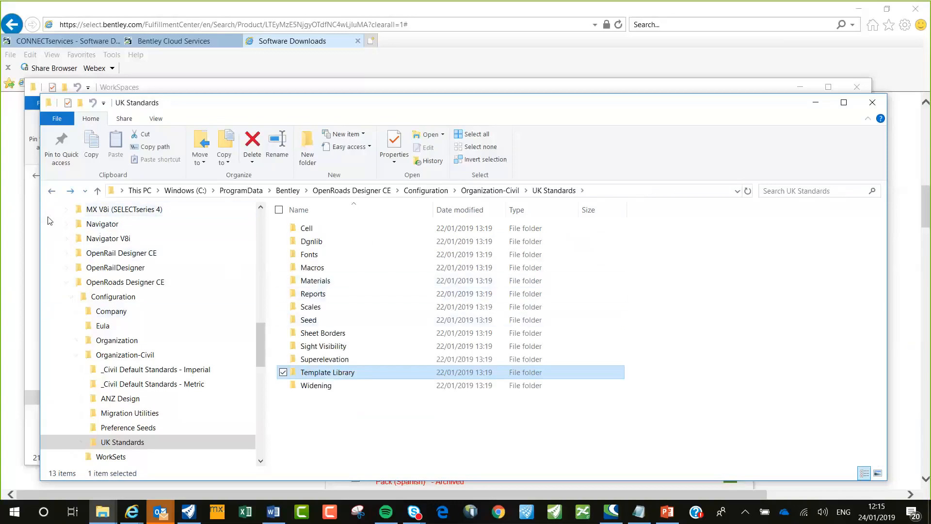
mouse_move(326, 392)
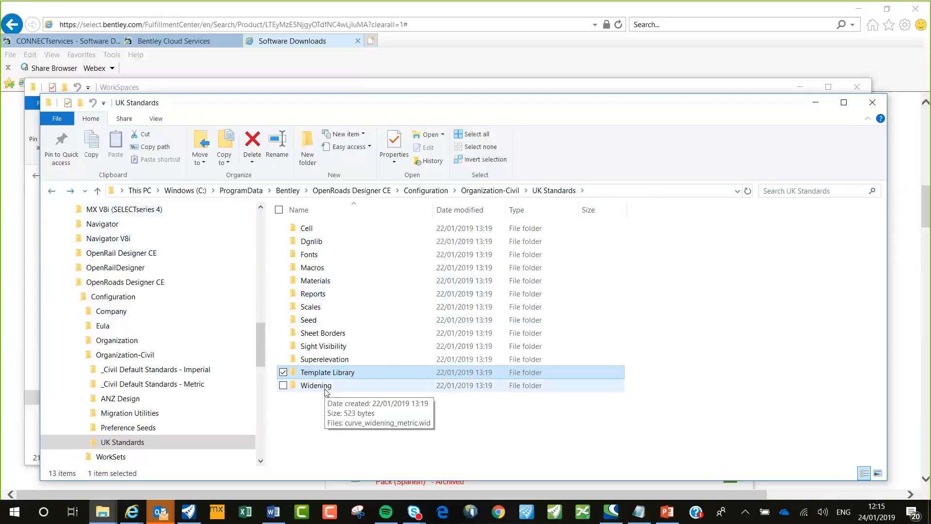
double_click(316, 308)
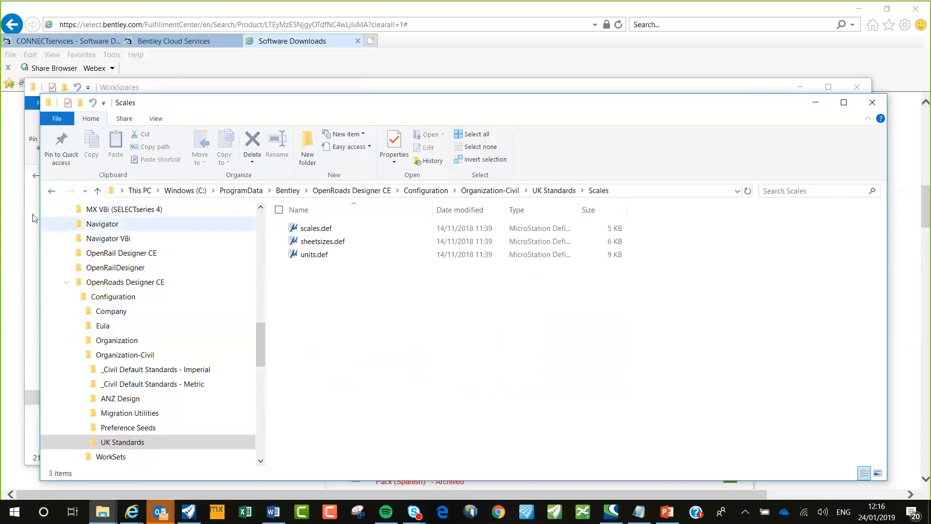
left_click(50, 192)
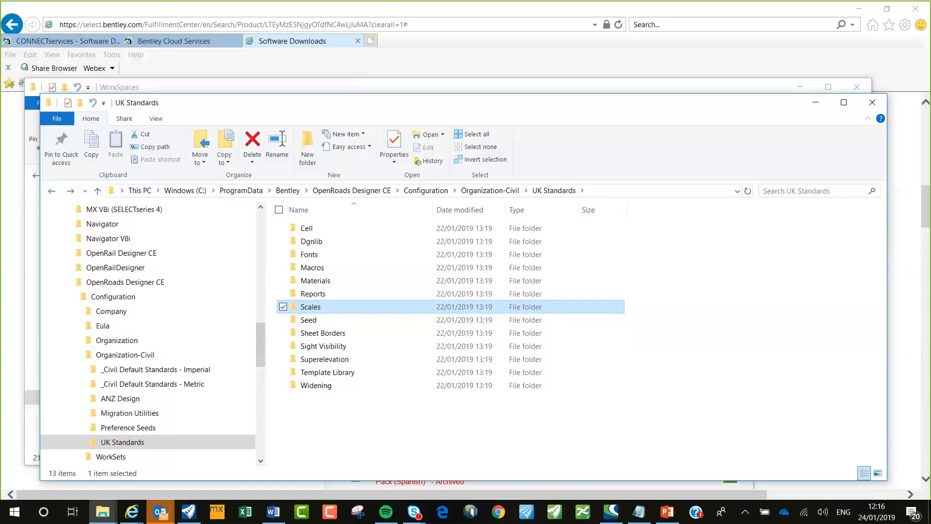
Step: View the parent Organization-Civil folder, then reopen UK Standards and examine the libraries in the Feature Definitions folder inside Dgnlib
left_click(53, 191)
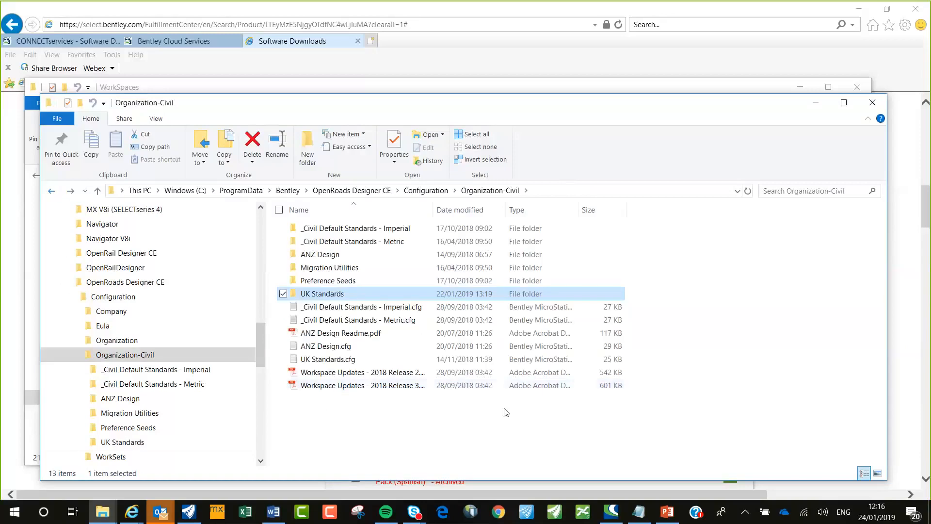
double_click(324, 294)
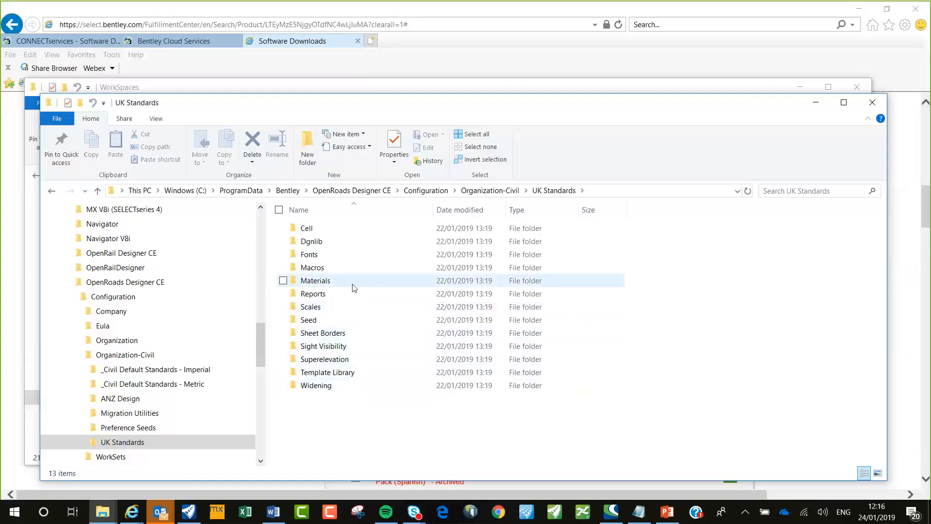
double_click(312, 246)
left_click(313, 247)
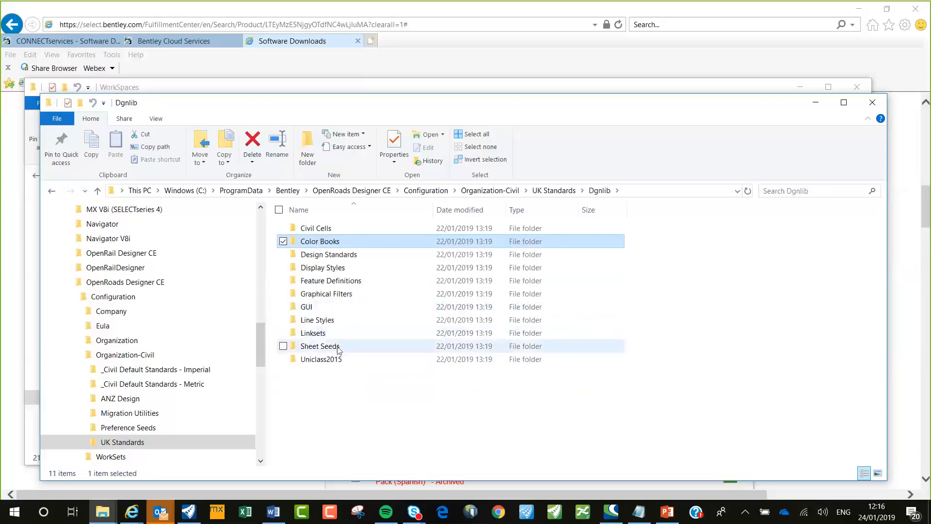
double_click(336, 280)
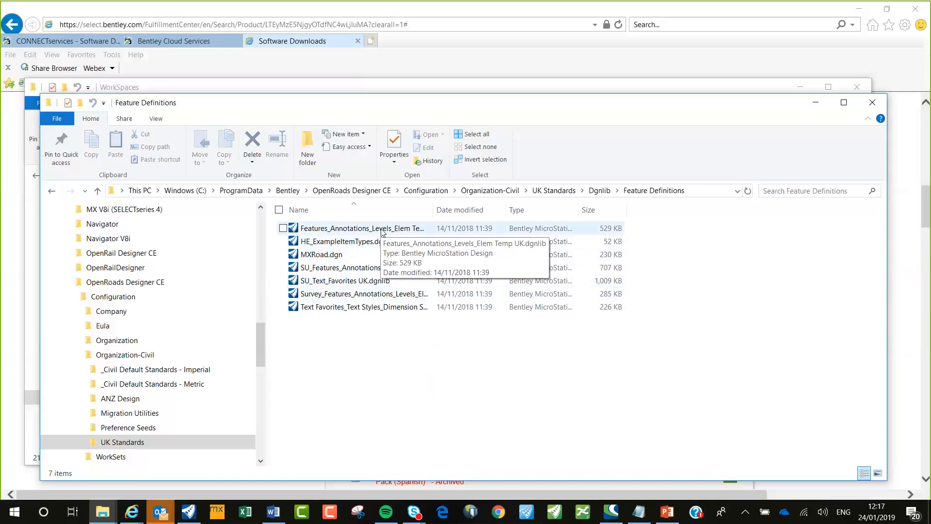
Step: Minimize both folder windows and switch to OpenRoads Designer
left_click(817, 103)
left_click(800, 88)
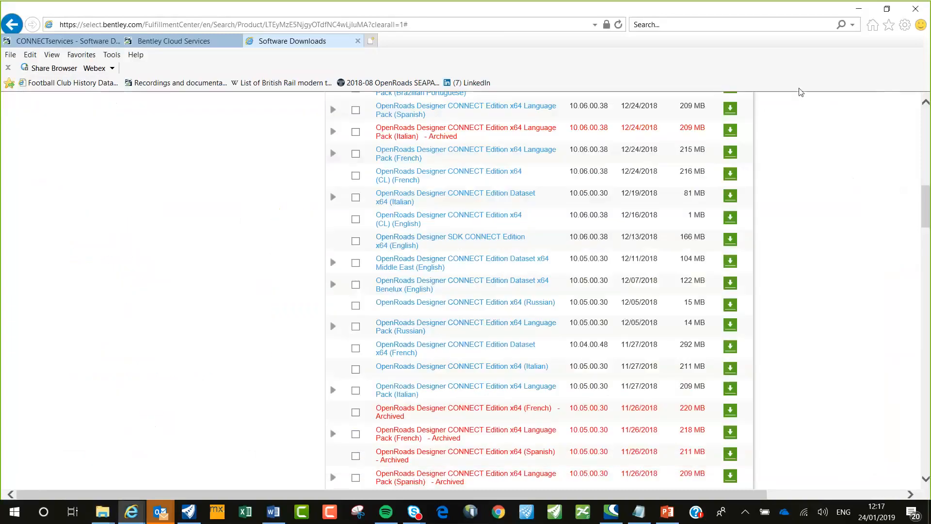
left_click(189, 512)
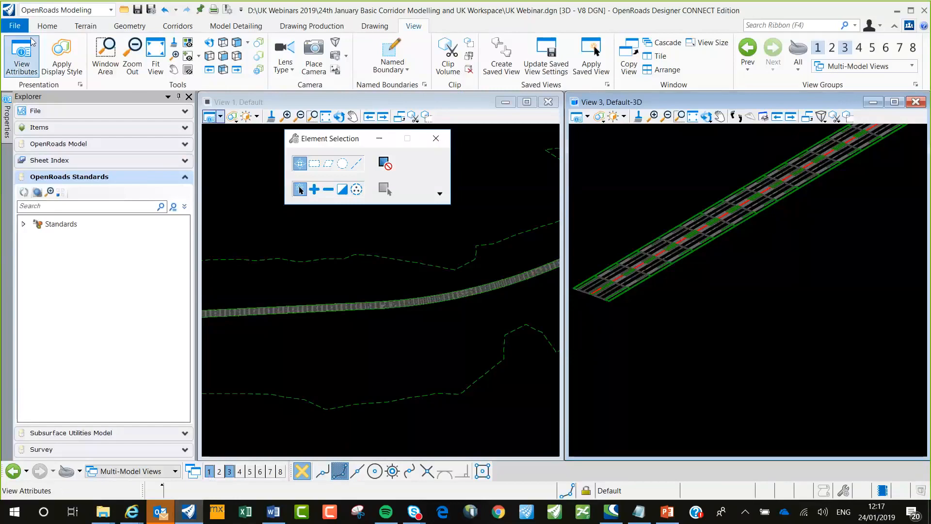
Step: Start the Sight Visibility tool and load TD993a SightDistances.xml from the UK Standards Sight Visibility folder as its settings file
left_click(49, 27)
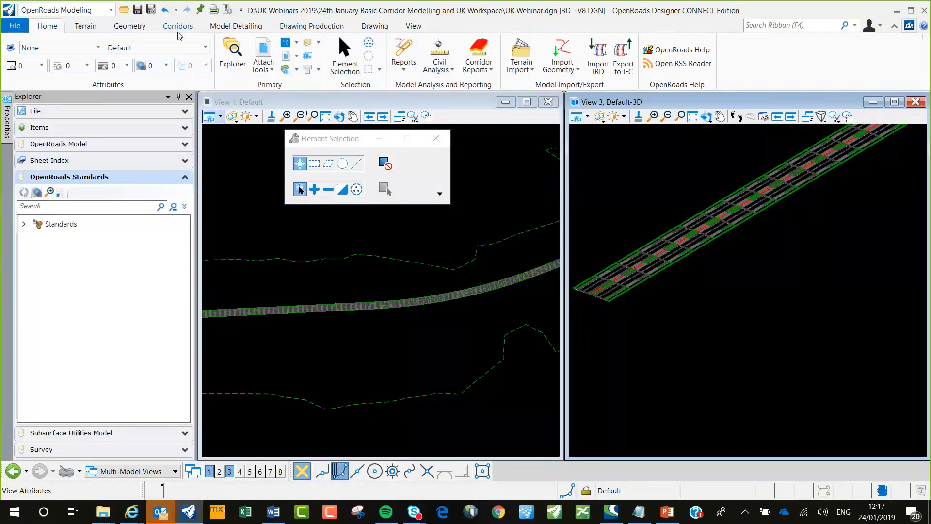
left_click(82, 30)
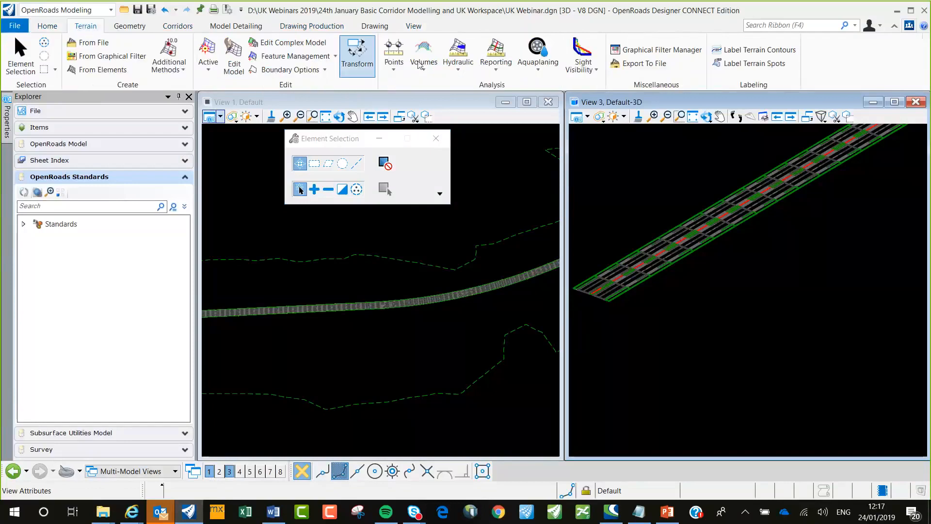
left_click(596, 70)
left_click(601, 88)
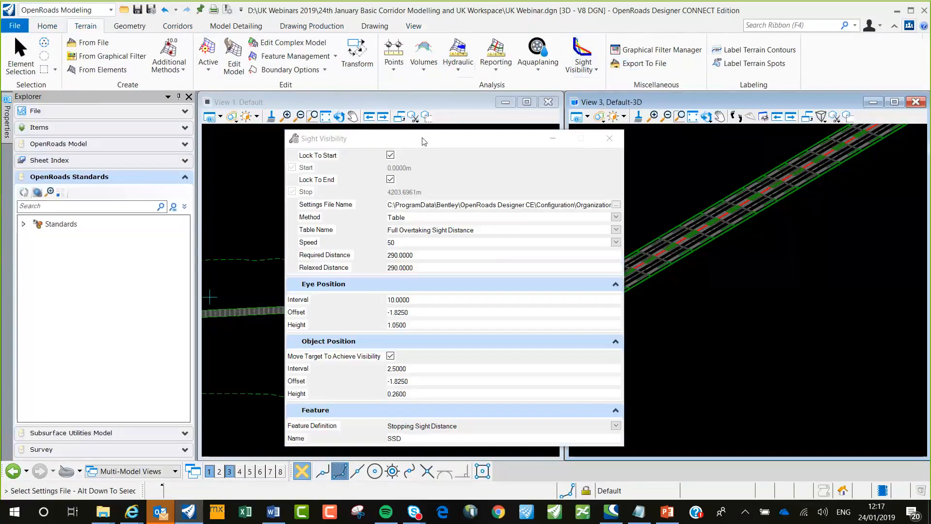
left_click_drag(422, 139, 344, 124)
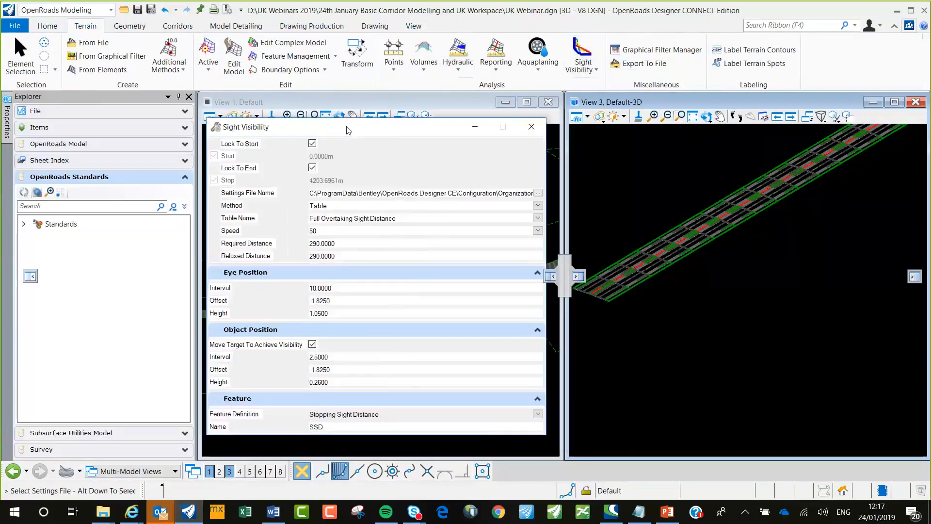
left_click(537, 191)
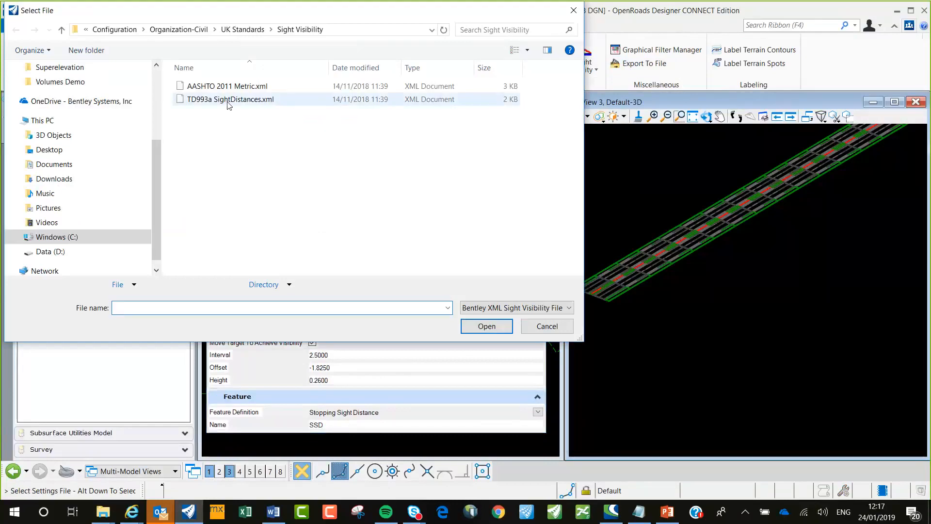
double_click(229, 100)
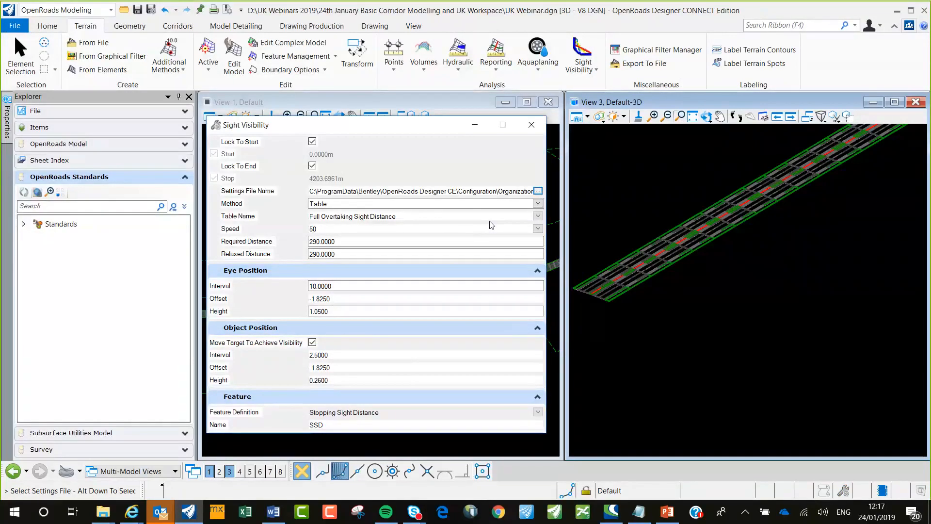
Step: Review the available methods, table names and speeds in the Sight Visibility settings without changing them
left_click(538, 203)
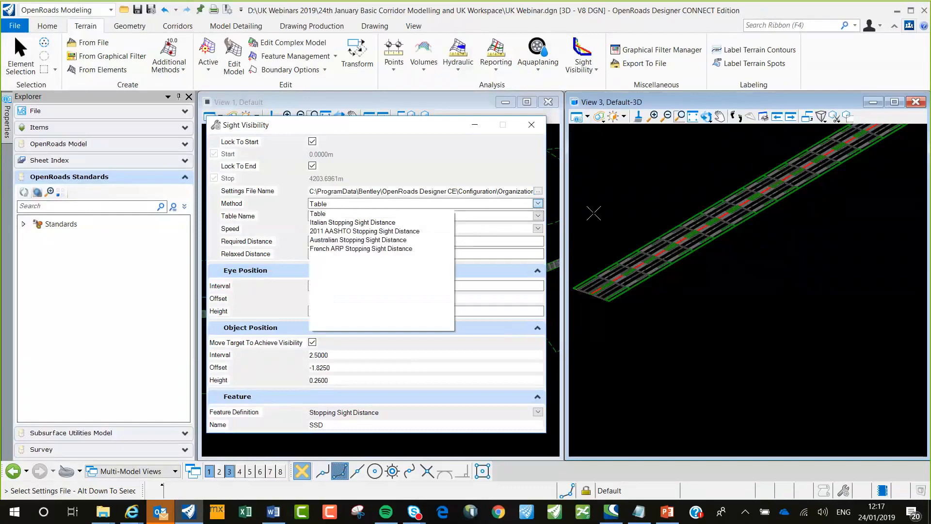
left_click(538, 204)
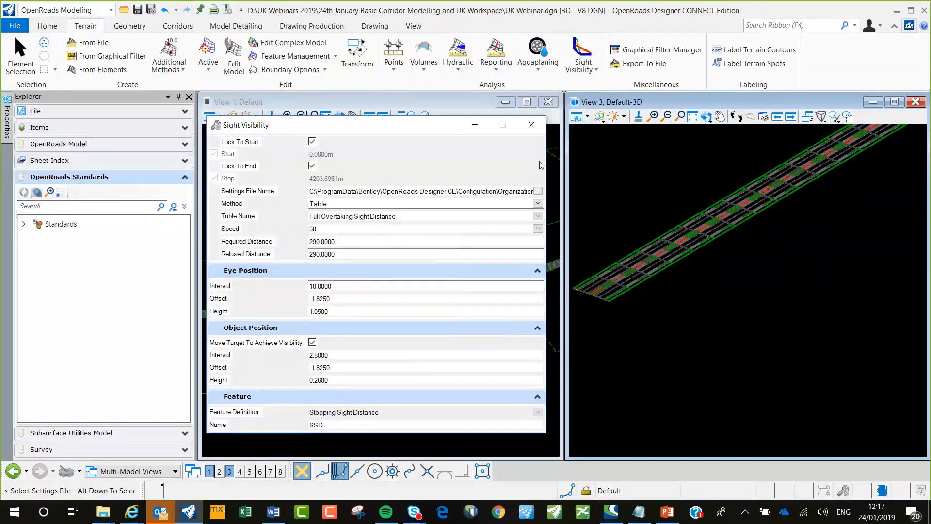
left_click(537, 216)
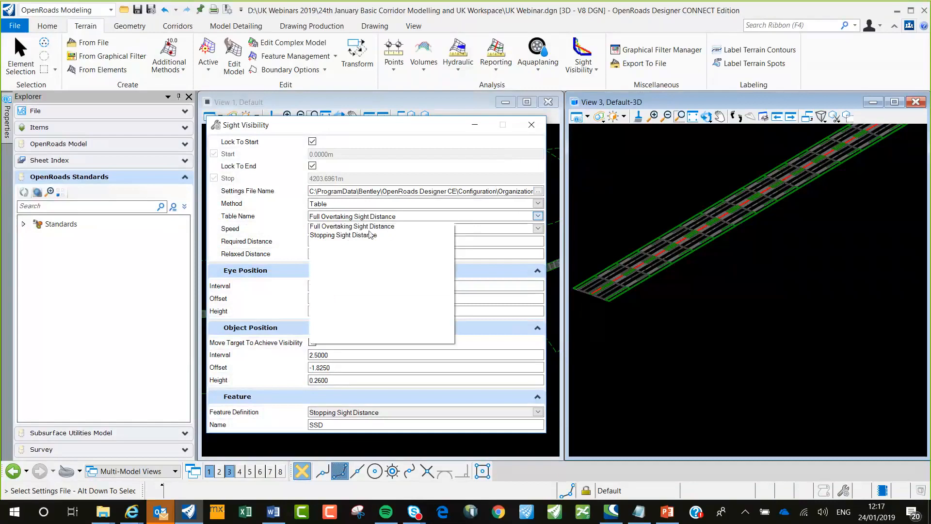
left_click(408, 129)
left_click(538, 229)
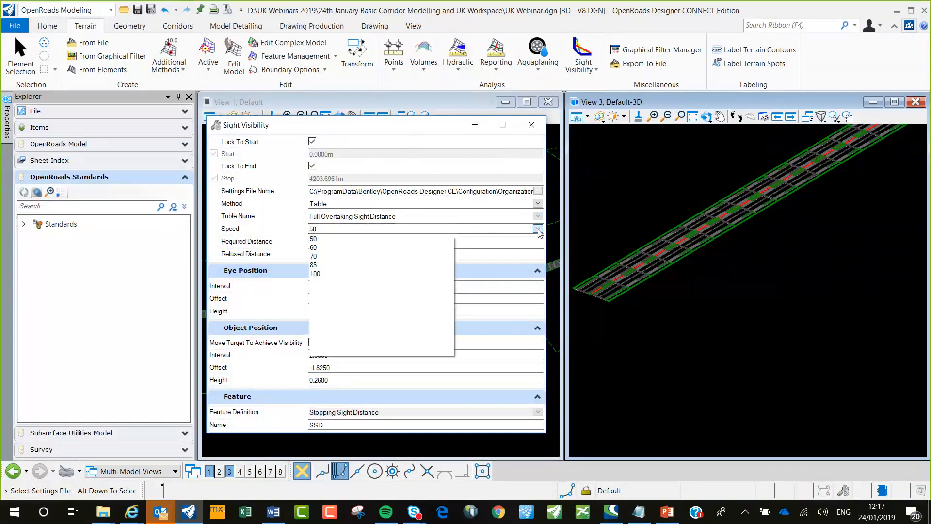
left_click(413, 136)
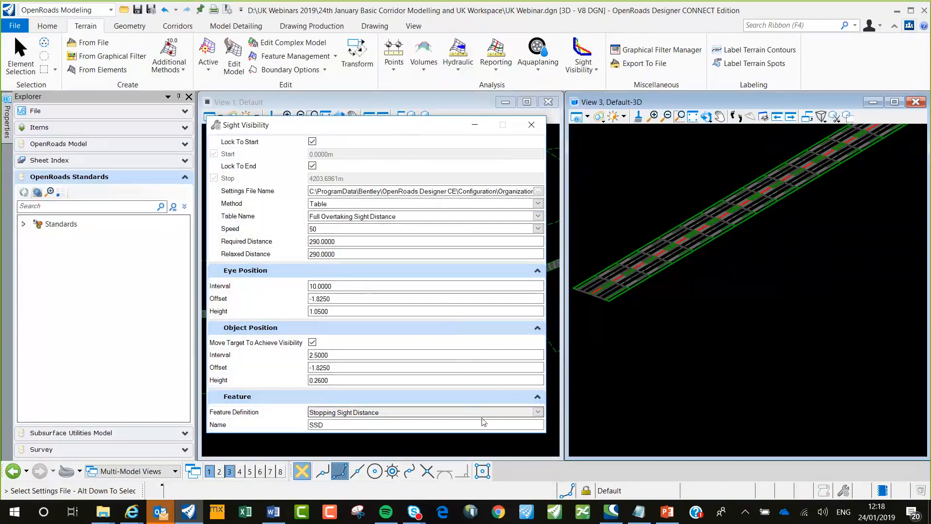
Step: Review the sight visibility feature definitions available for the analysis and close the Sight Visibility tool
left_click(537, 412)
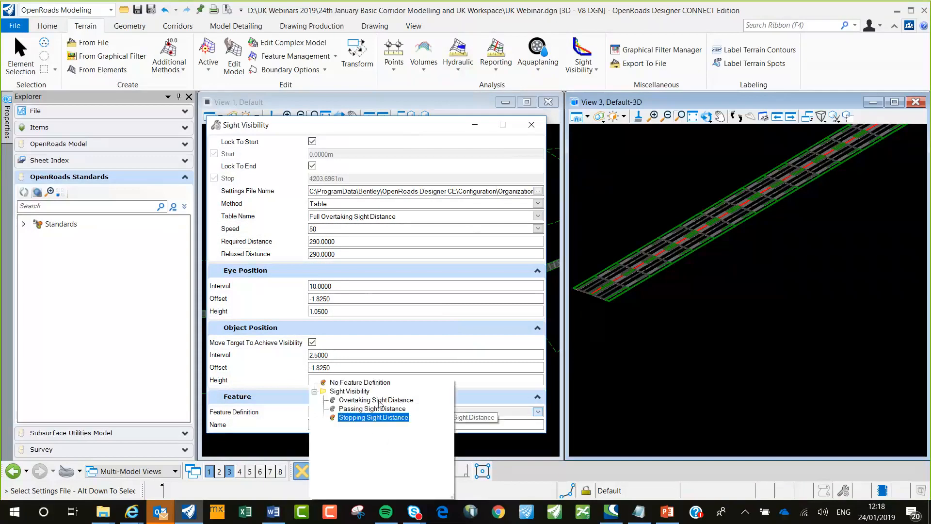
left_click(493, 401)
left_click(537, 397)
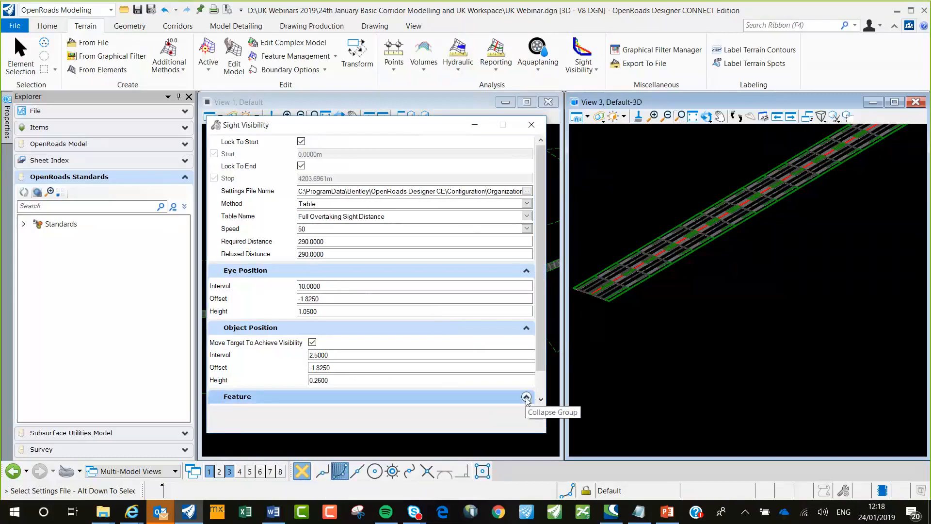
scroll(529, 395, "down", 2)
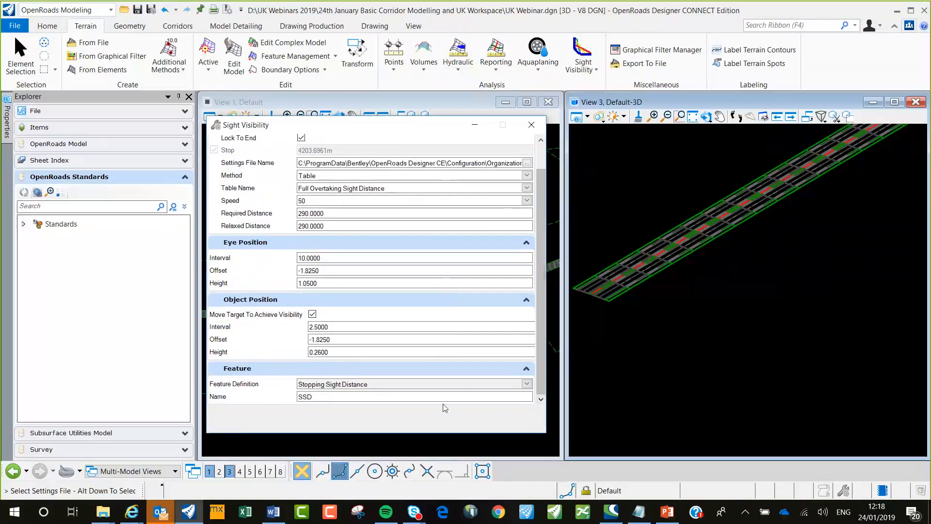
left_click(526, 384)
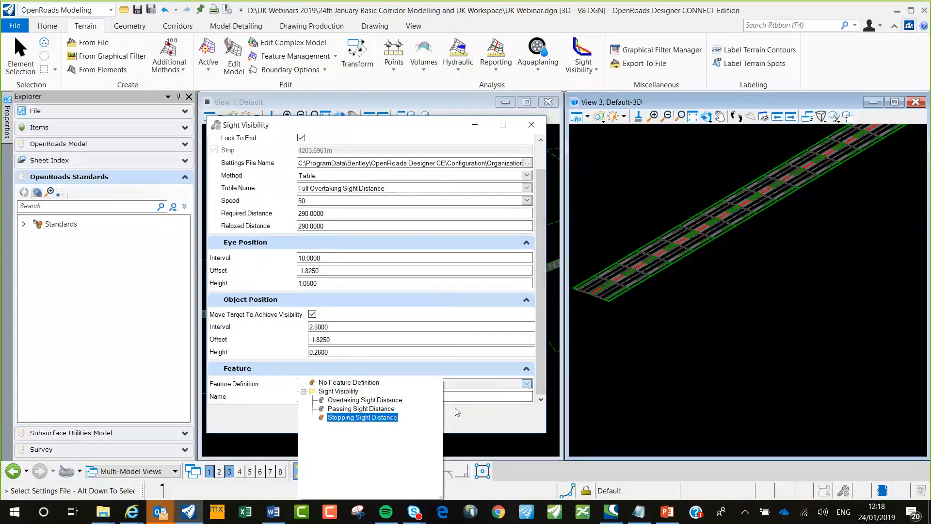
left_click(480, 413)
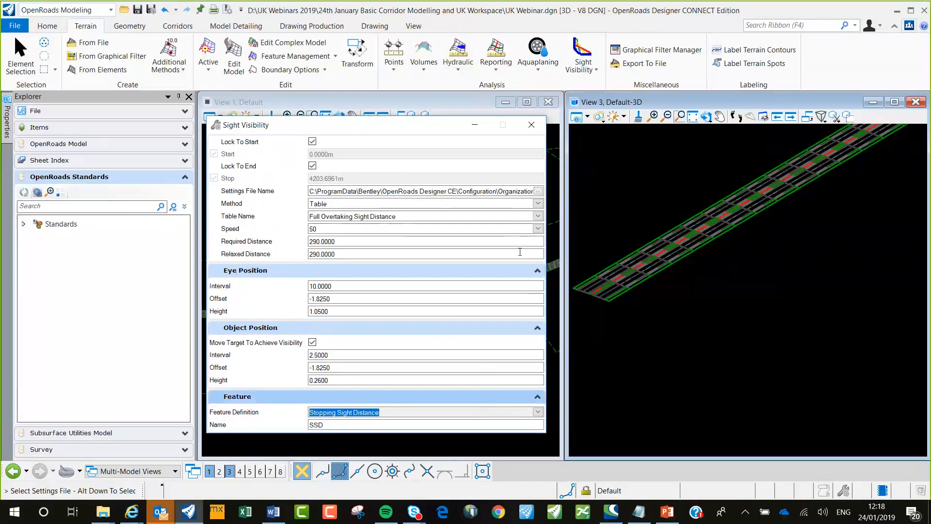
left_click(532, 126)
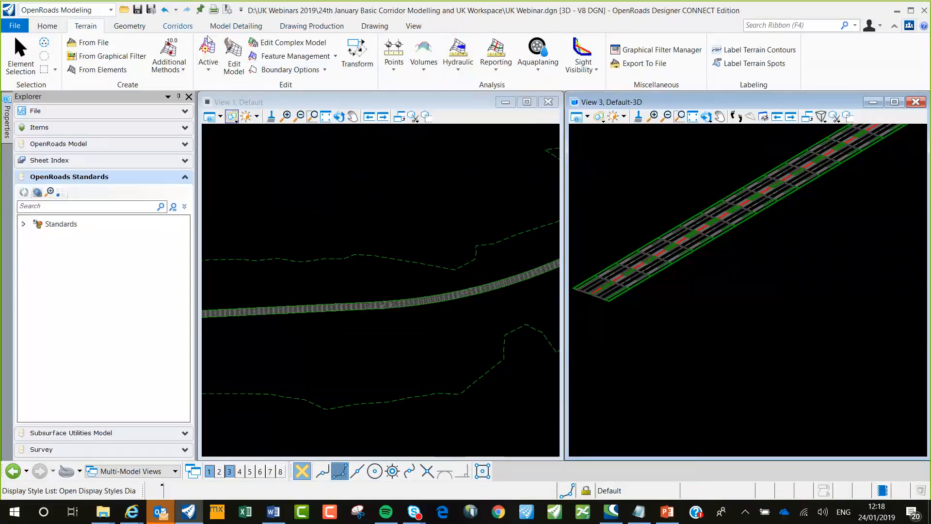
Step: Start the Calculate Superelevation tool and load TD993a Superelevation.xml from the UK Standards Superelevation folder as its rules file
left_click(187, 29)
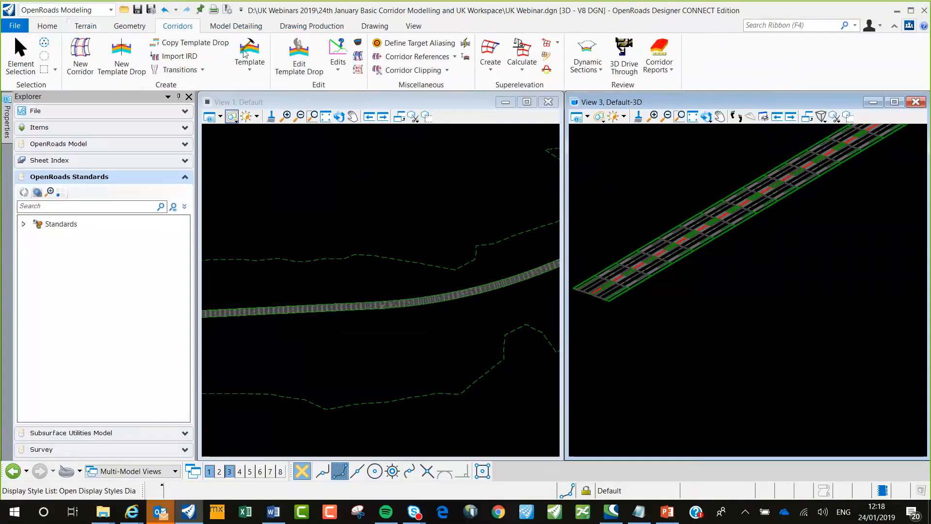
left_click(521, 70)
left_click(557, 87)
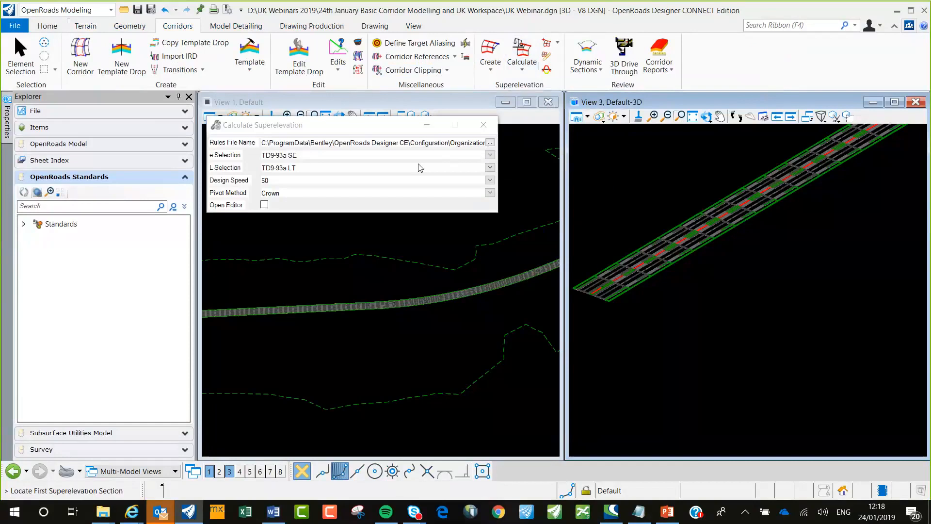
left_click(490, 144)
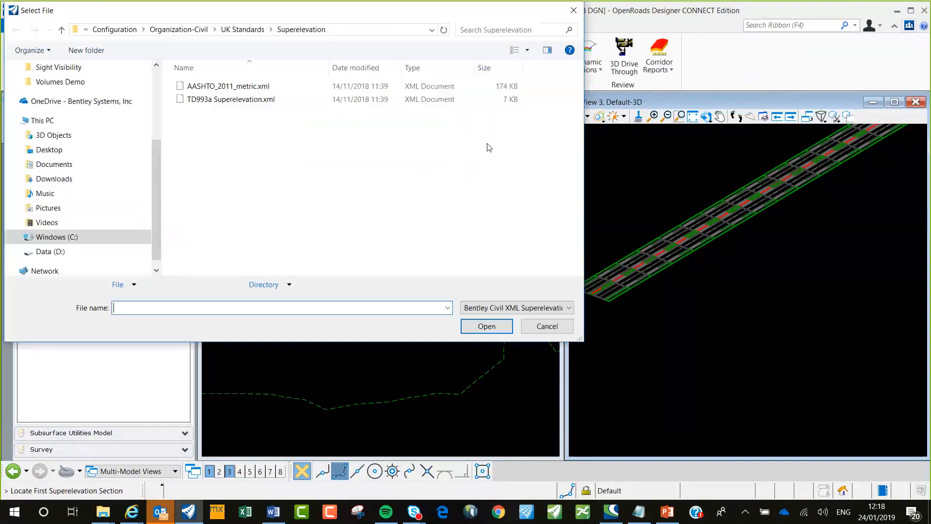
double_click(252, 101)
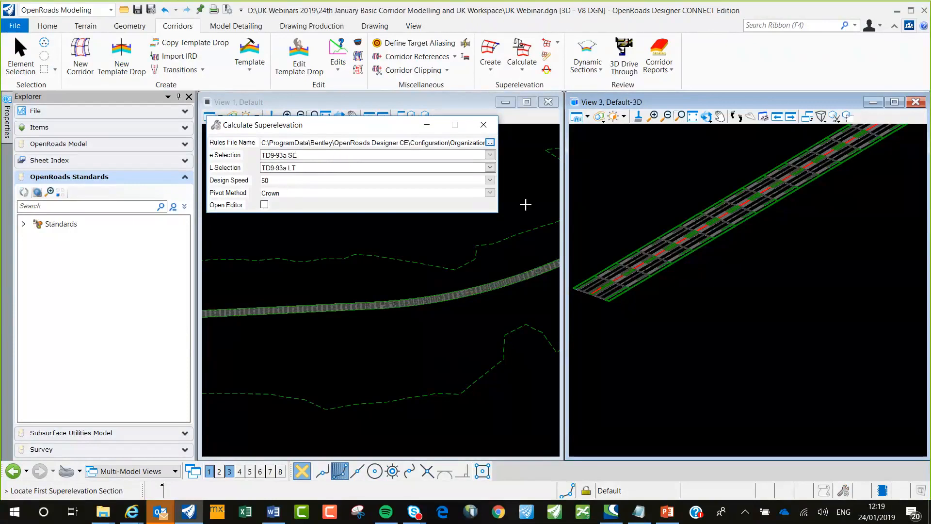
Step: Review the available superelevation pivot methods without changing the selection and close the Calculate Superelevation tool
left_click(490, 193)
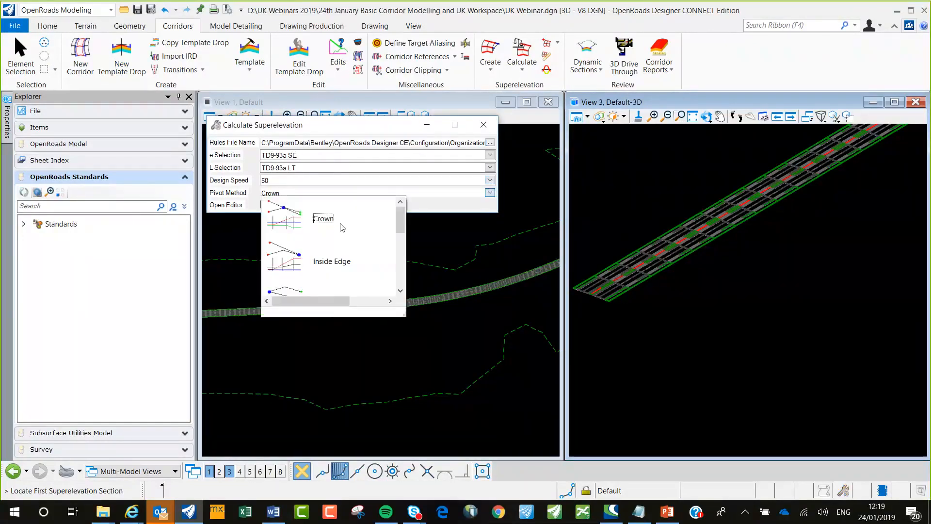
scroll(340, 228, "down", 2)
scroll(347, 235, "down", 2)
scroll(347, 235, "up", 4)
left_click(362, 129)
left_click(483, 125)
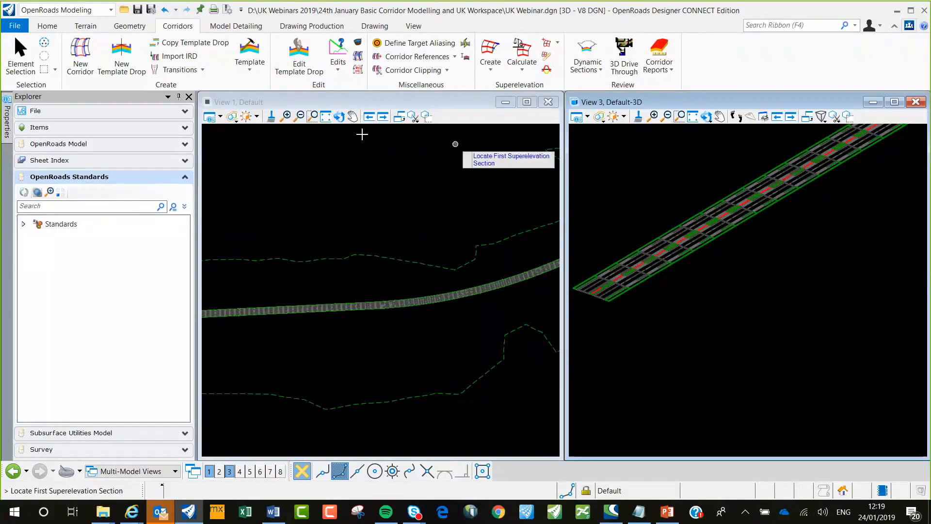
left_click(243, 72)
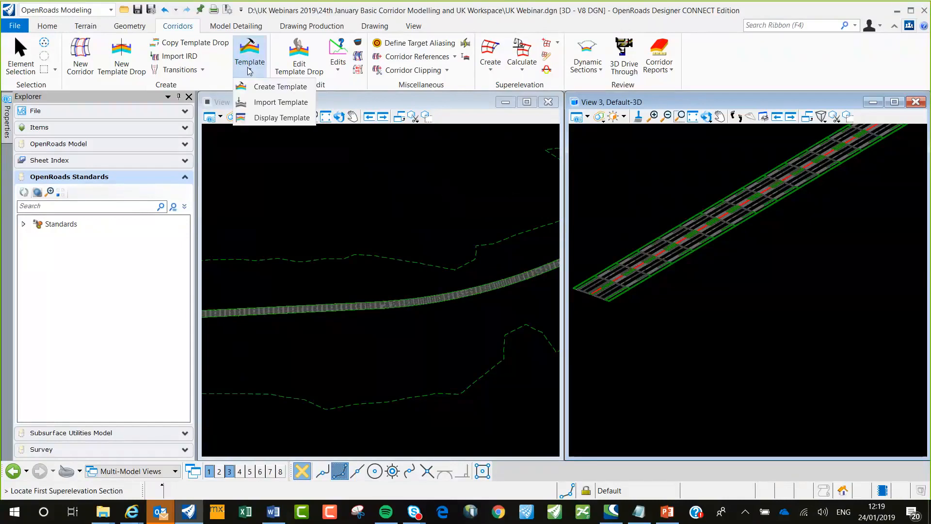
left_click(273, 88)
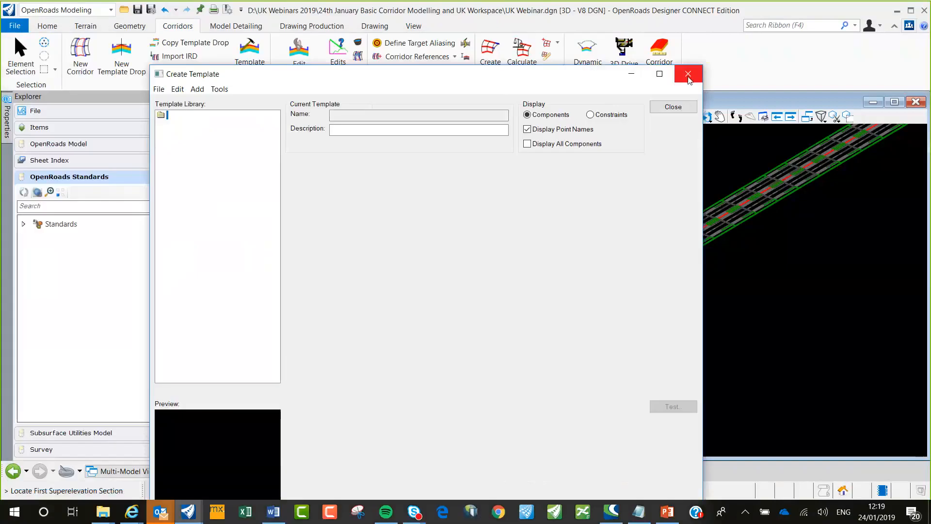
left_click(688, 76)
Step: Open the Create Template library and preview the Dual 2 Lane and Dual 3 Lane templates under UK Standard Templates, Rural All Purpose
left_click(256, 63)
left_click(262, 87)
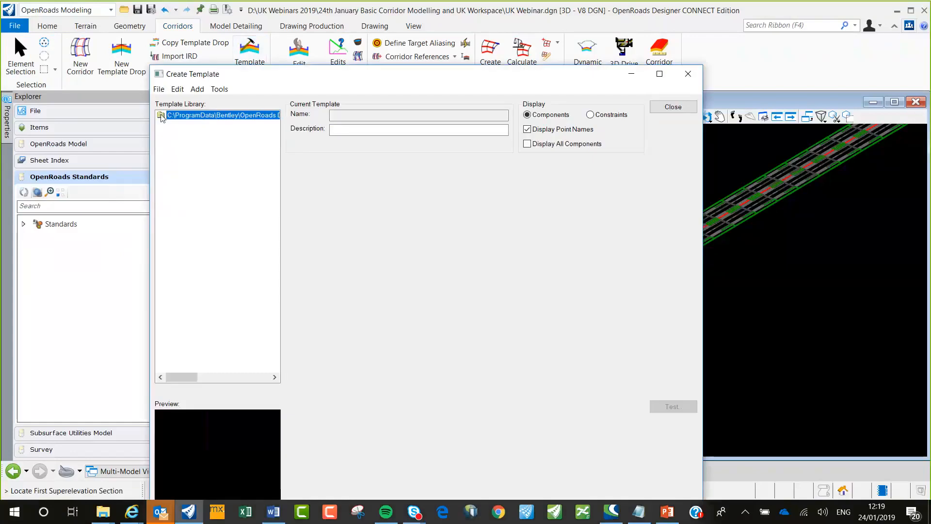
double_click(161, 115)
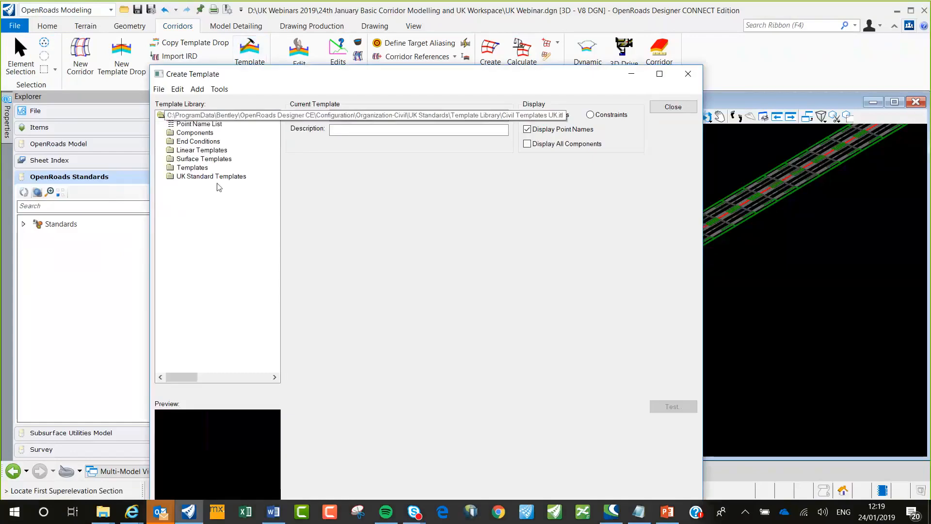
double_click(187, 177)
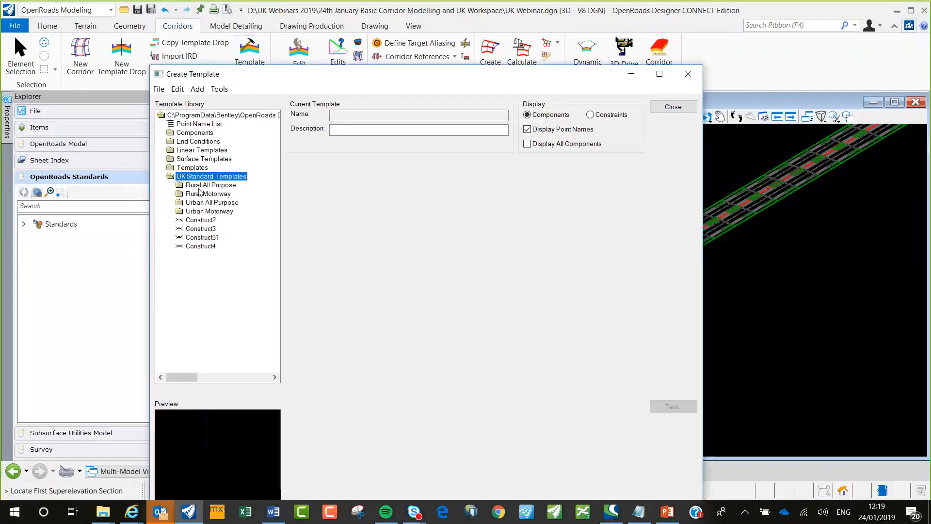
double_click(215, 189)
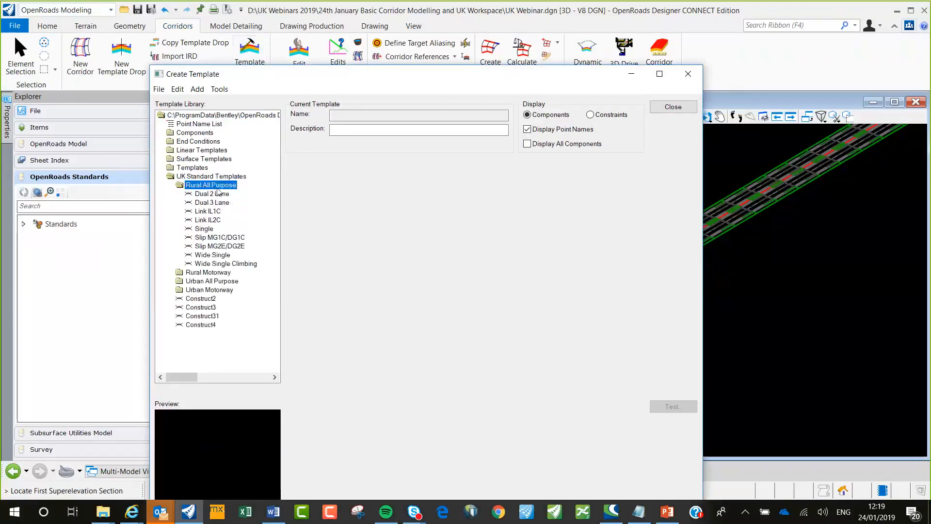
left_click(222, 195)
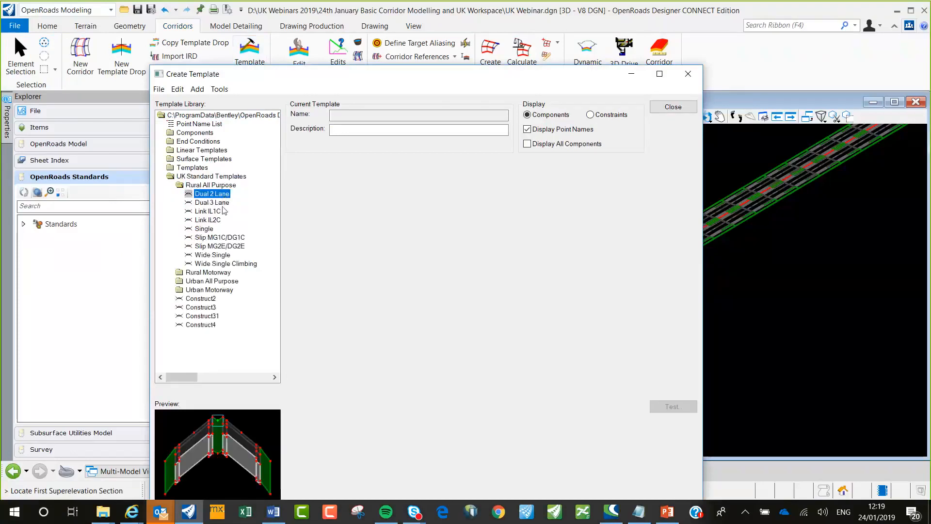
left_click(224, 203)
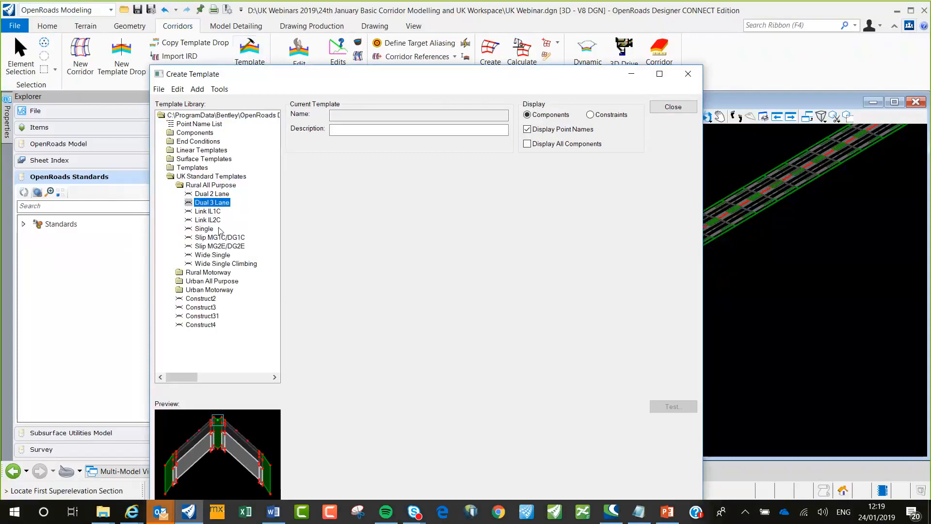
Step: Display the Rural Motorway Dual 2 Lane template, examine the library's End Conditions folder and close the template editor
double_click(198, 272)
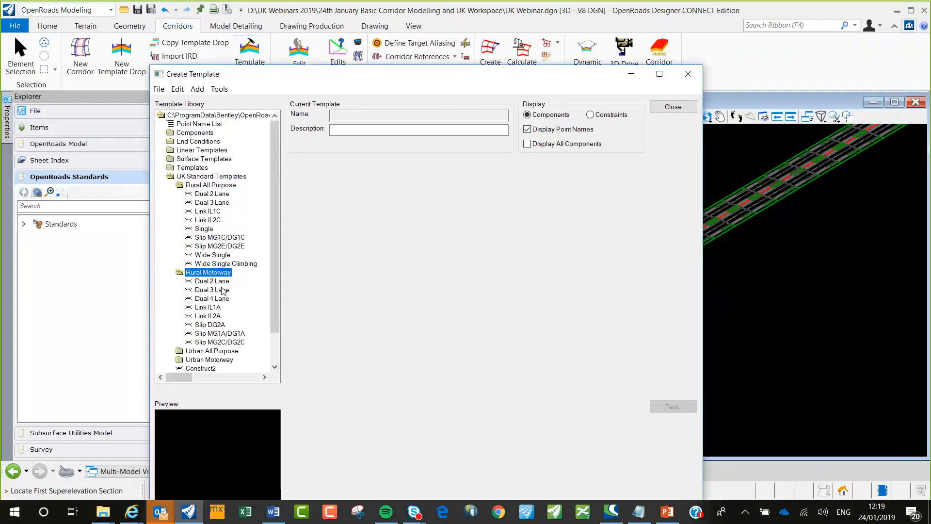
double_click(219, 281)
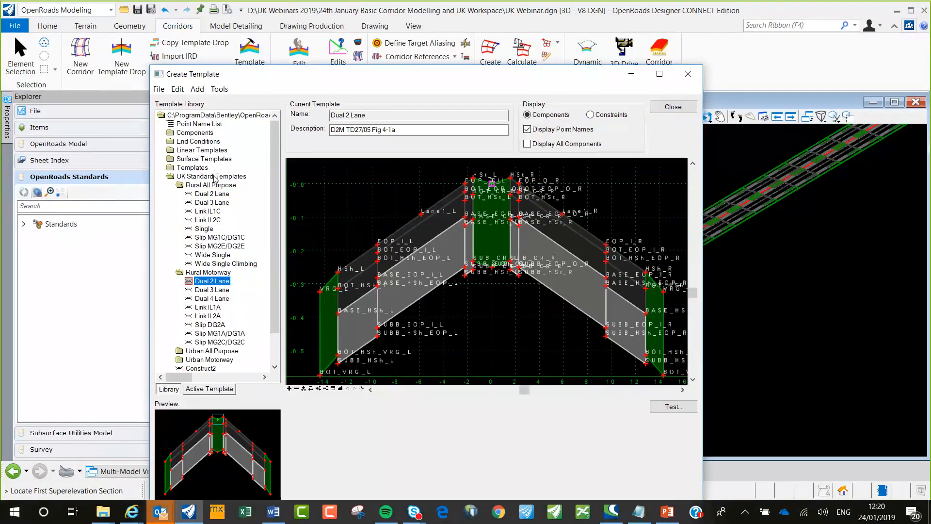
double_click(184, 142)
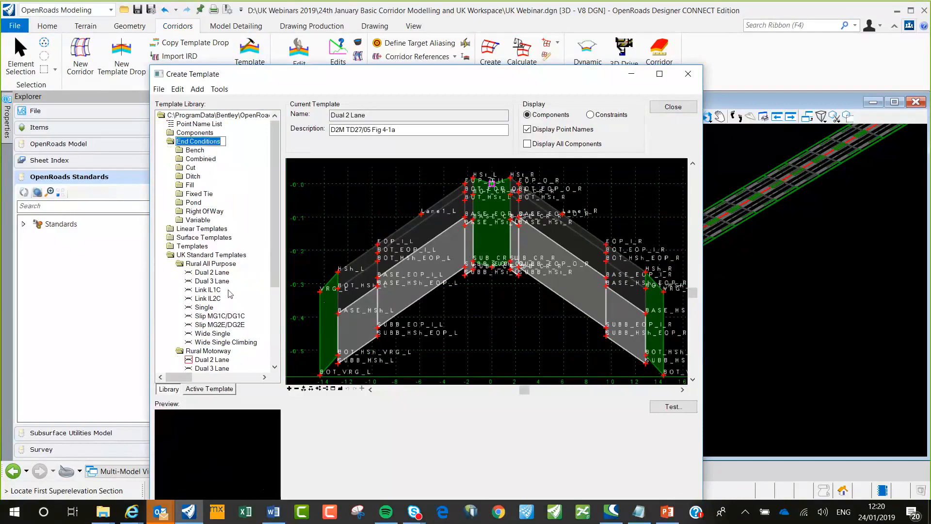
left_click_drag(275, 261, 273, 330)
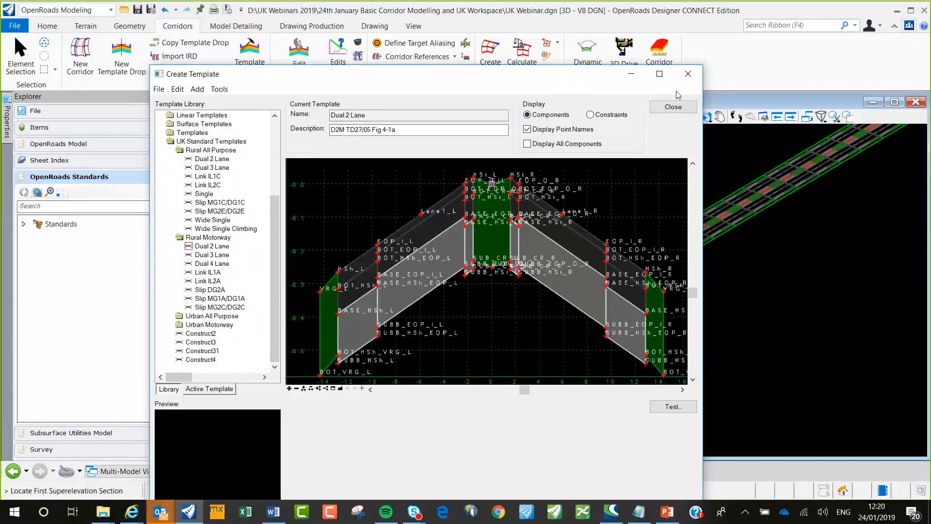
left_click_drag(559, 77, 553, 69)
left_click(683, 67)
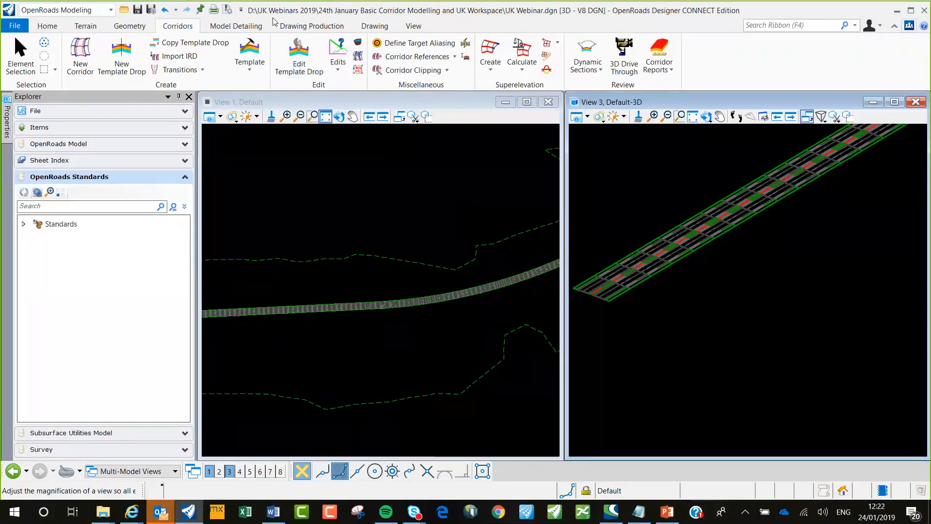
Step: Switch to the UK Webinar Session 2 presentation in PowerPoint and dismiss the e-mail notification
left_click(667, 512)
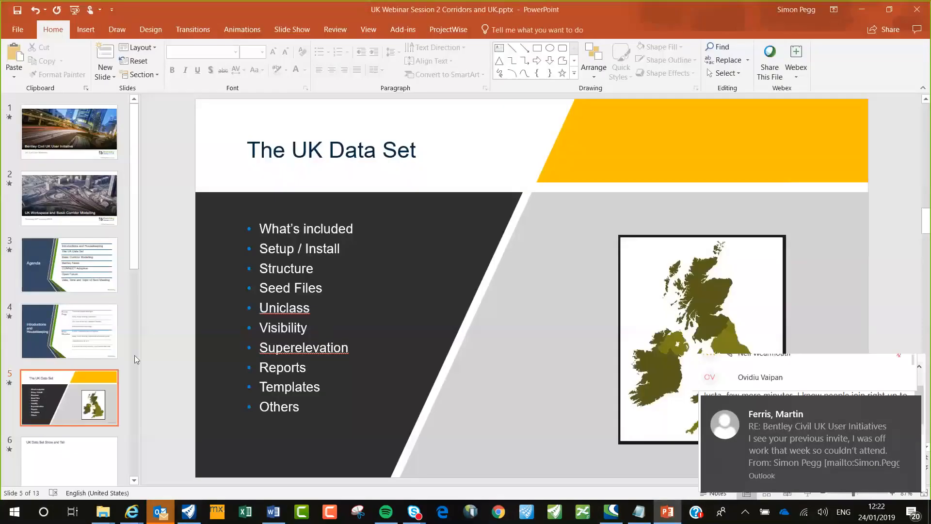
left_click(911, 406)
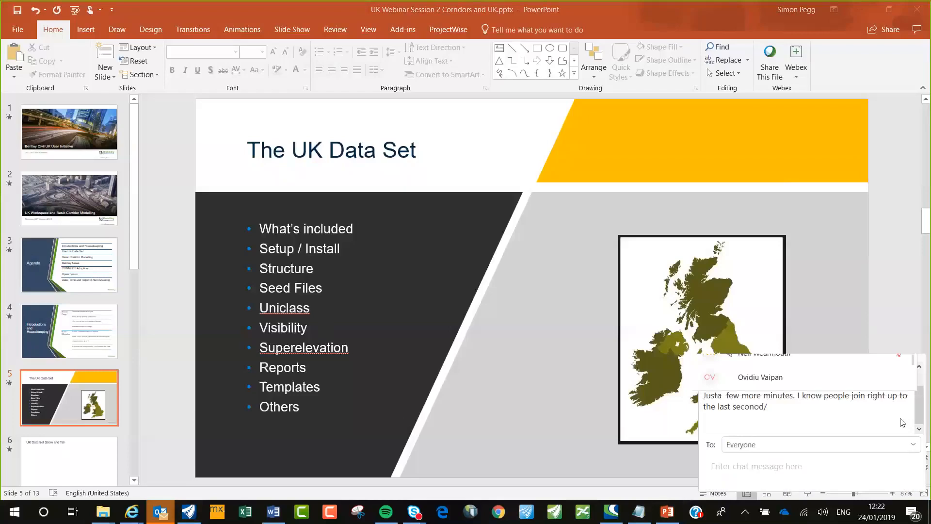
left_click(811, 494)
left_click(551, 283)
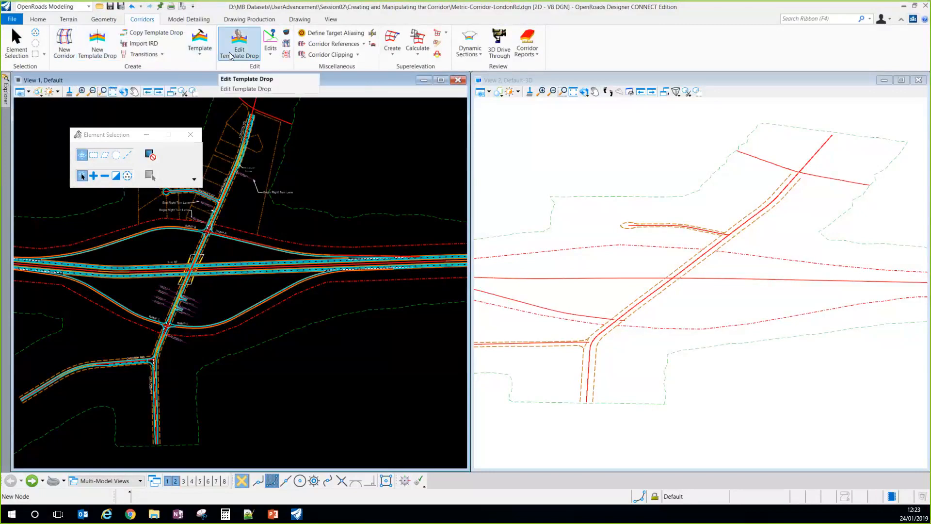
left_click(274, 56)
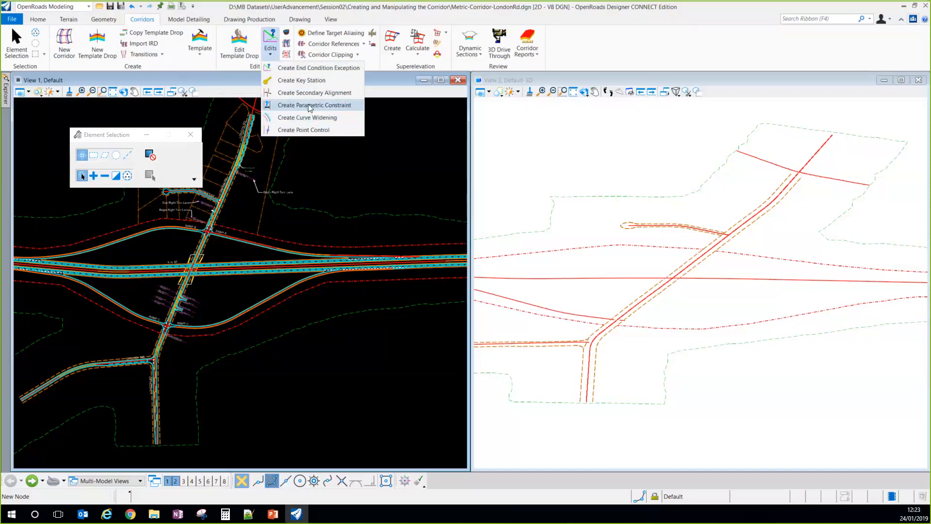
left_click(381, 27)
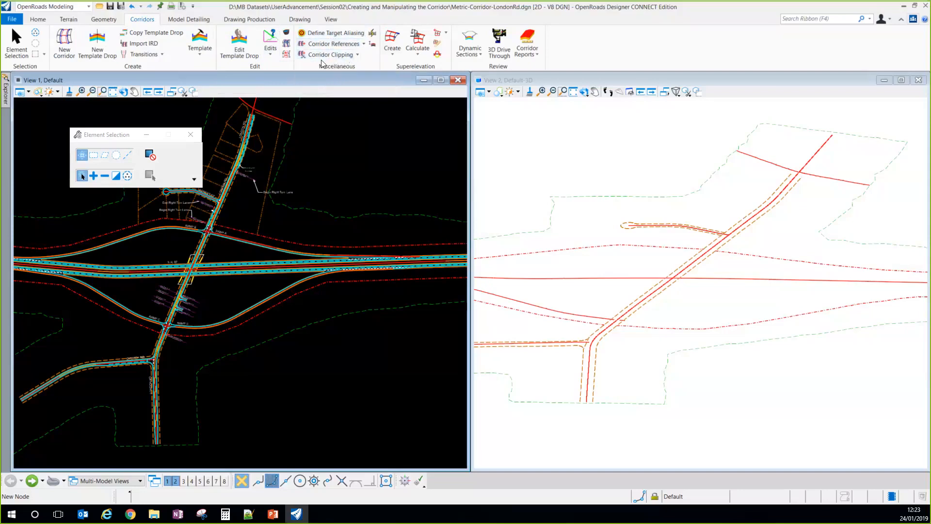
left_click(417, 53)
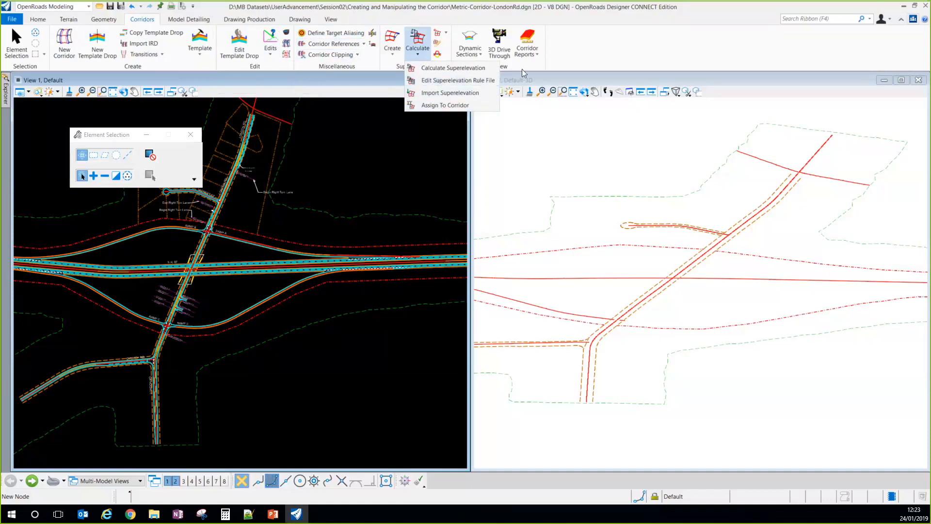
left_click(343, 134)
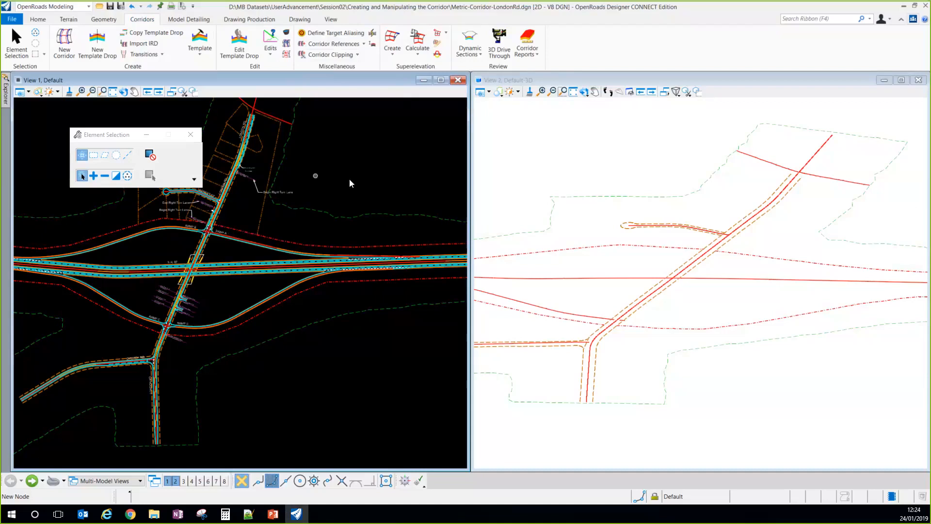
scroll(349, 178, "down", 1)
scroll(181, 236, "up", 2)
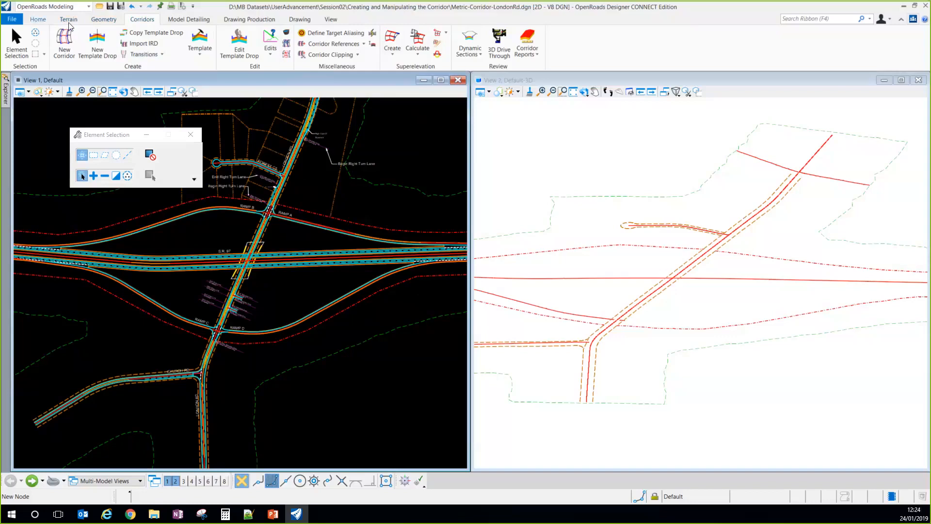
Step: Open the list of attached references, highlight the Geometry.dgn reference in the plan view and close the list
left_click(32, 21)
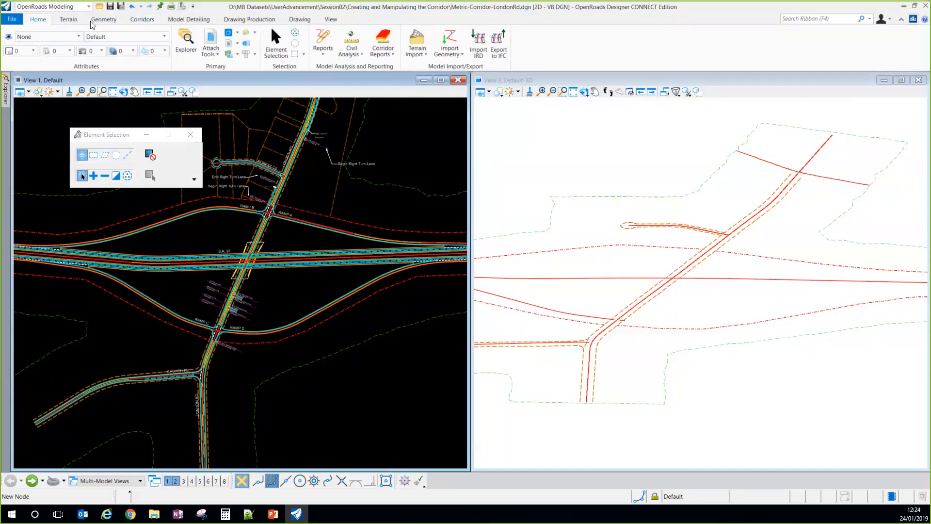
left_click(210, 39)
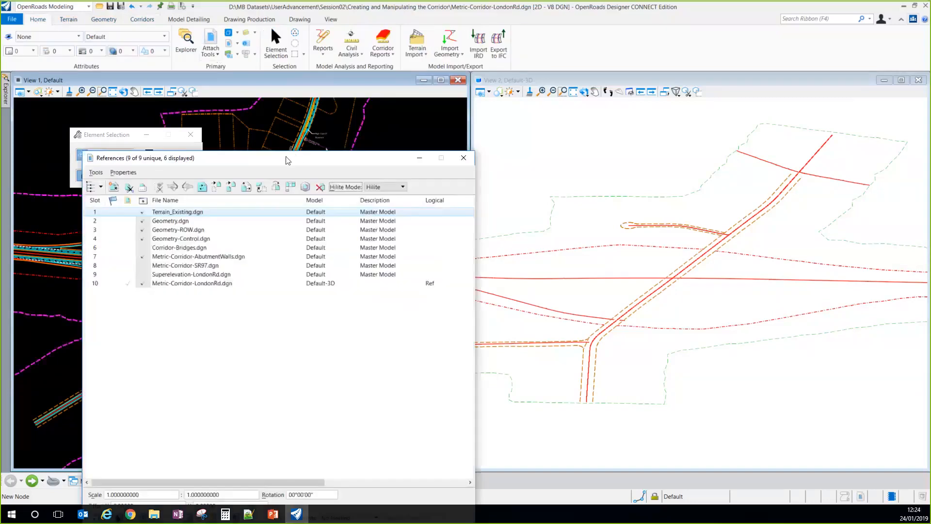
left_click_drag(376, 160, 551, 66)
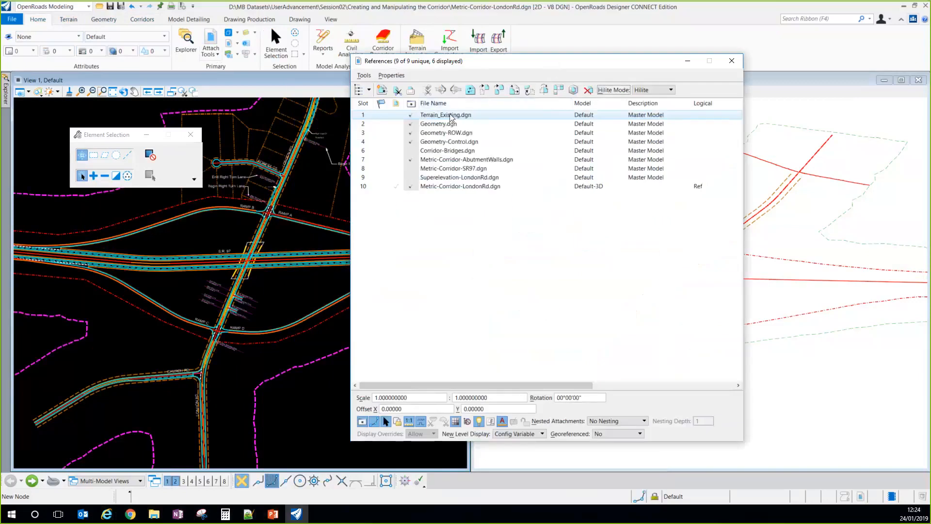
left_click(425, 125)
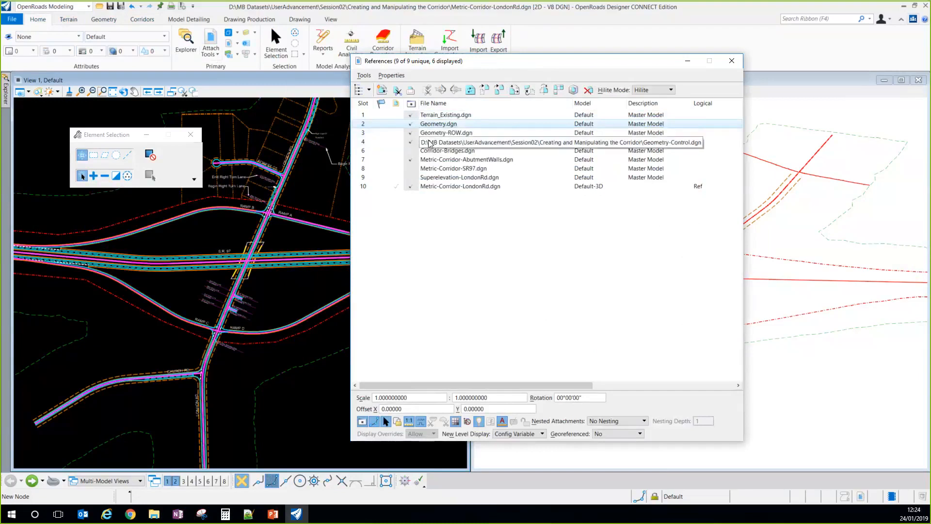
left_click(732, 61)
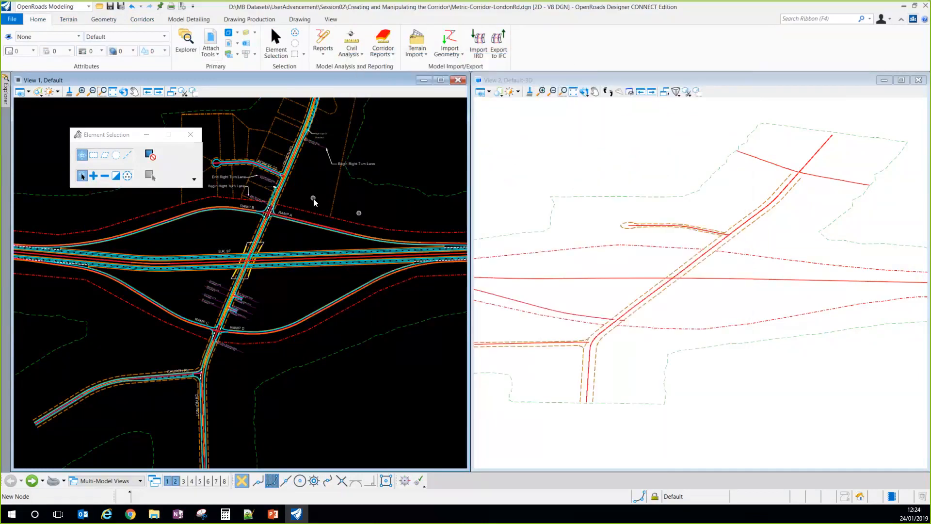
Step: Start a new corridor and choose the London Rd centreline as its baseline, near the road's southern end
scroll(315, 199, "down", 1)
scroll(317, 202, "down", 1)
scroll(259, 361, "up", 2)
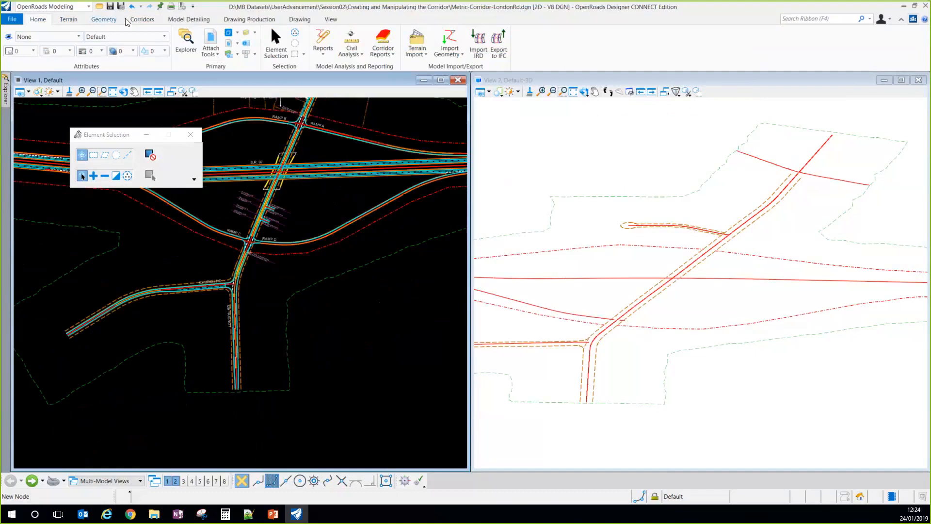
left_click(142, 19)
left_click(66, 47)
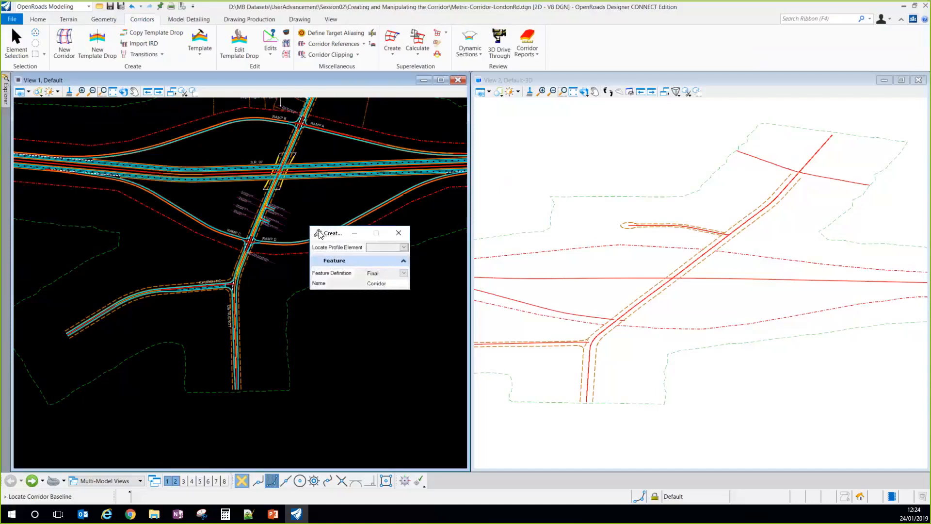
scroll(251, 321, "up", 2)
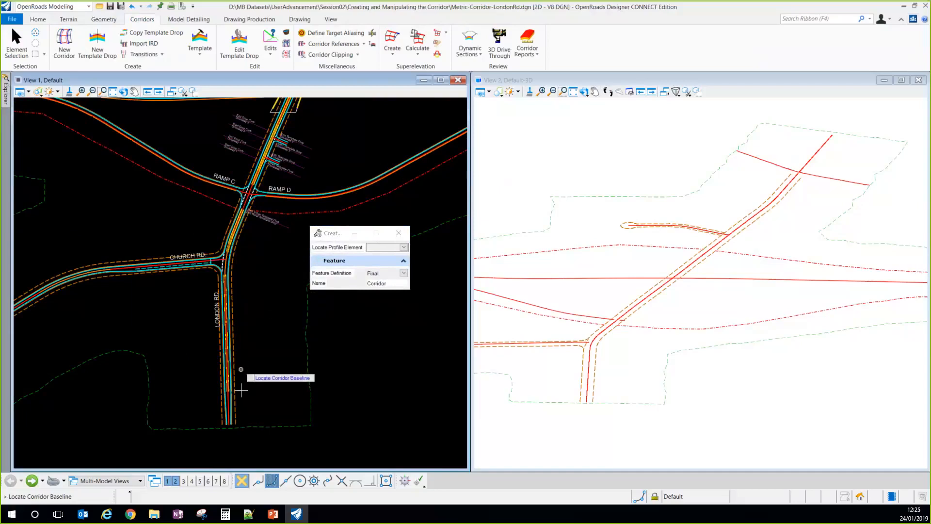
scroll(230, 430, "up", 3)
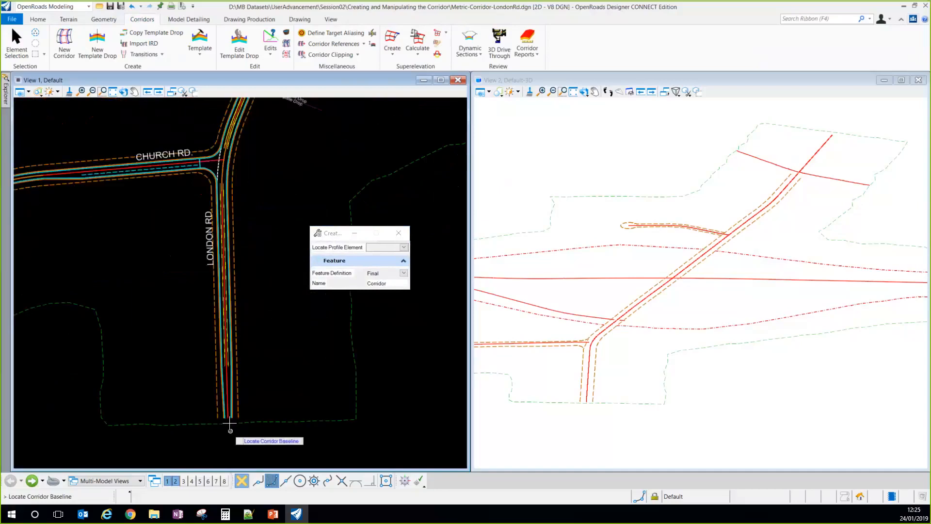
left_click(225, 389)
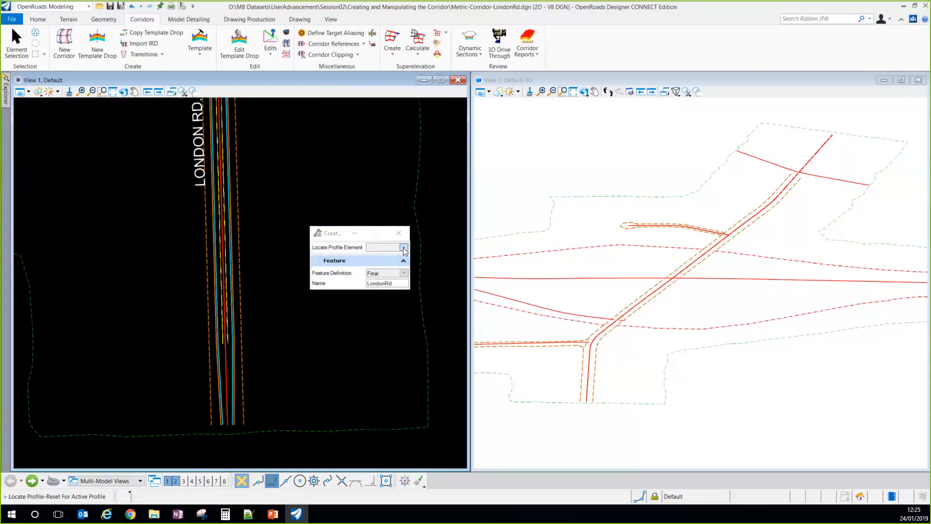
Step: Create the corridor on the active LondonRd profile, keeping the Final feature definition and the name LondonRd
left_click(404, 248)
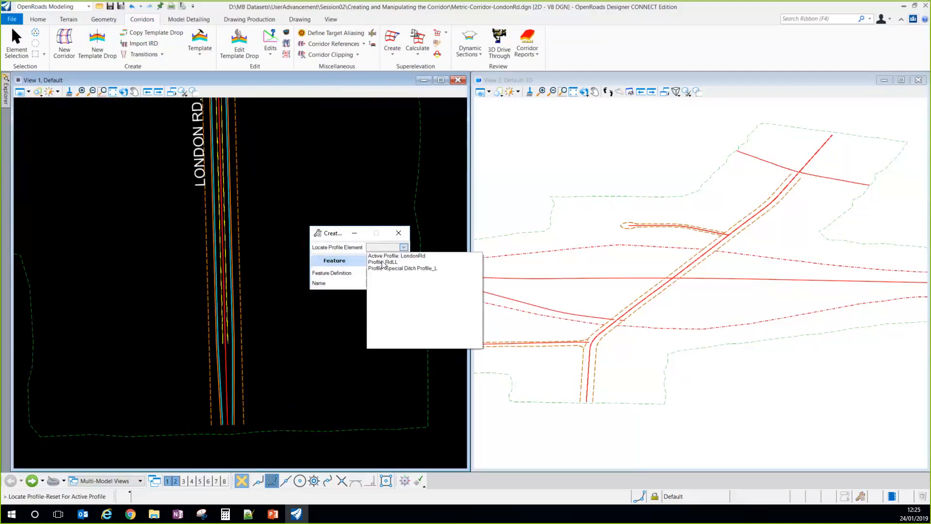
left_click(382, 256)
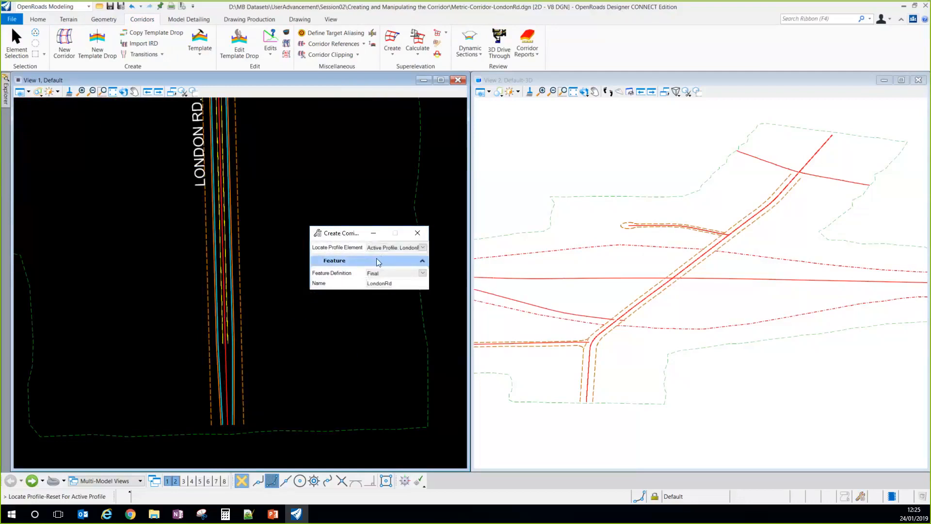
left_click(385, 284)
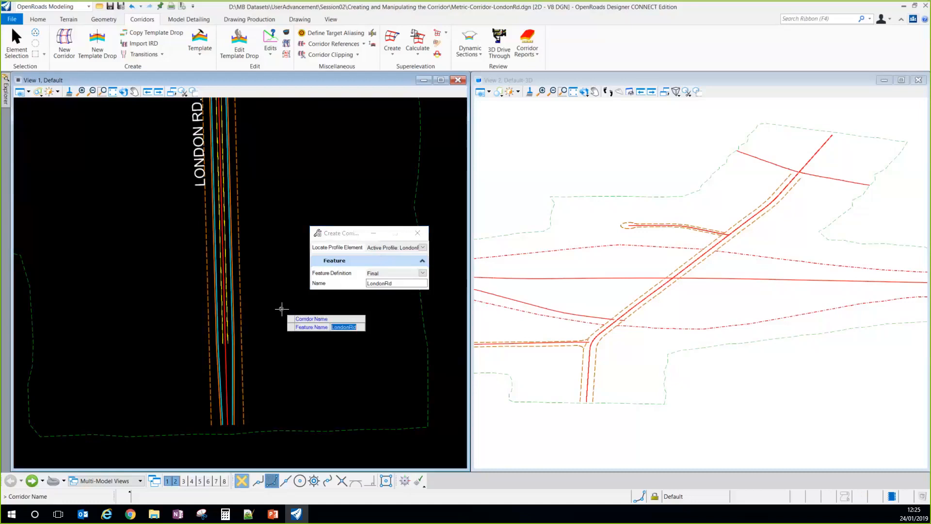
left_click(275, 302)
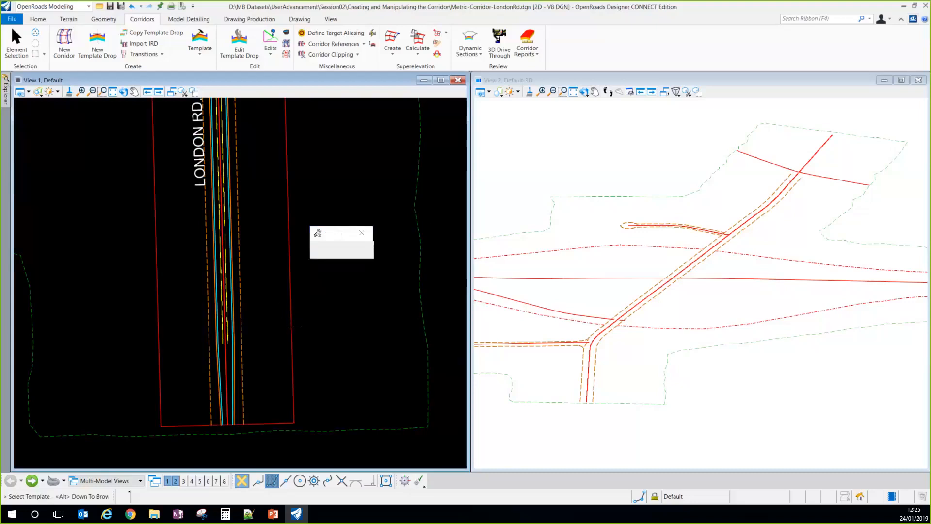
Step: Lock the template drop to the corridor start and choose the Project Templates template 2 Lanes + Turn Lane-Rural
scroll(290, 312, "down", 1)
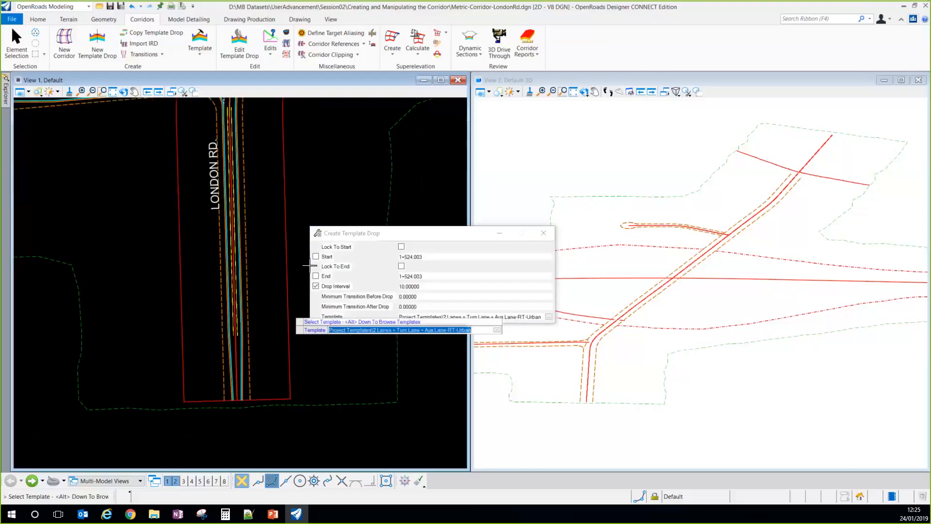
left_click_drag(364, 236, 334, 164)
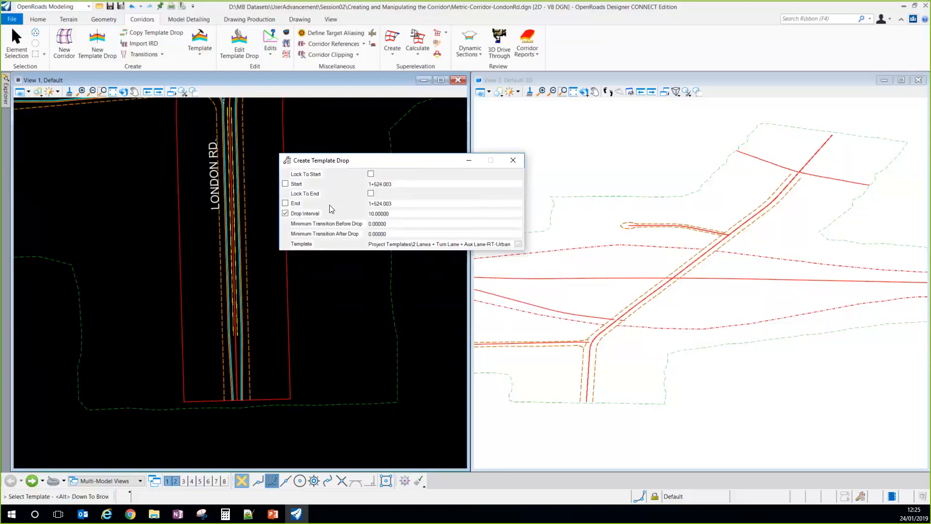
scroll(194, 334, "down", 1)
scroll(195, 334, "down", 4)
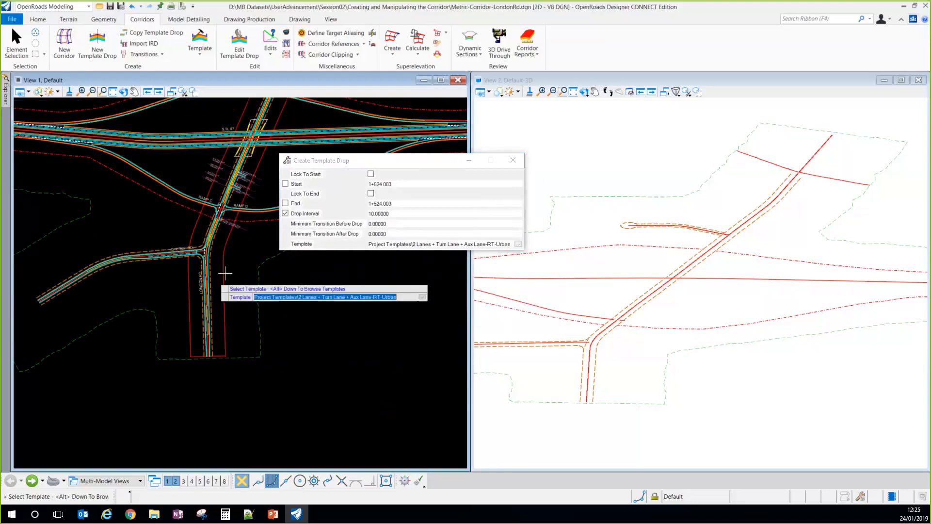
scroll(225, 270, "up", 3)
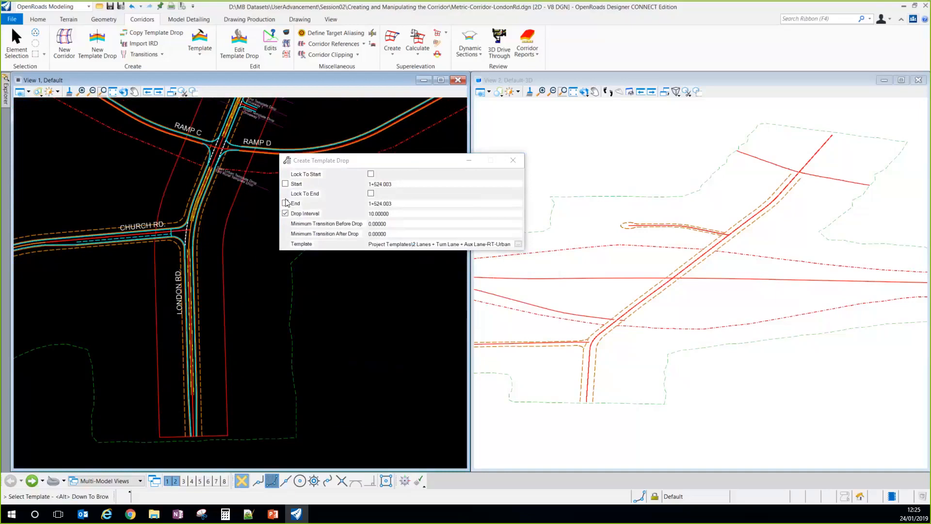
left_click(371, 174)
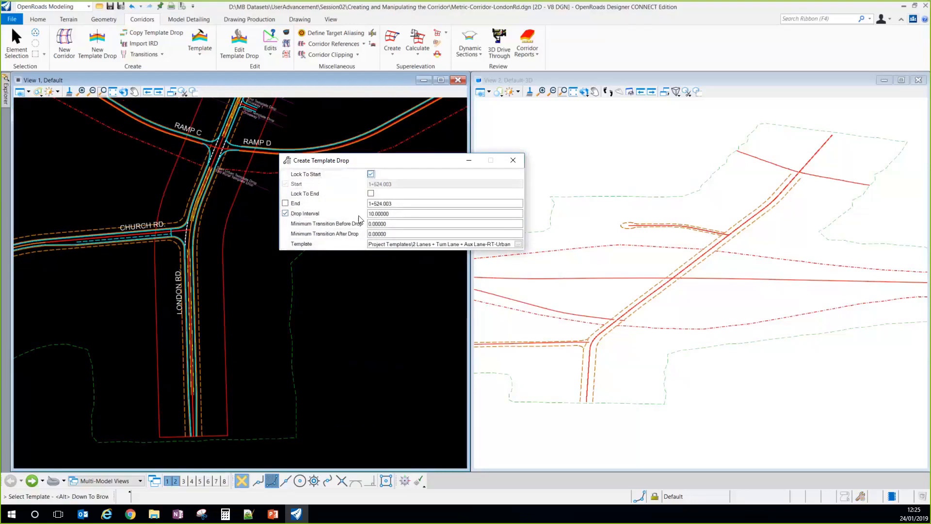
left_click(518, 244)
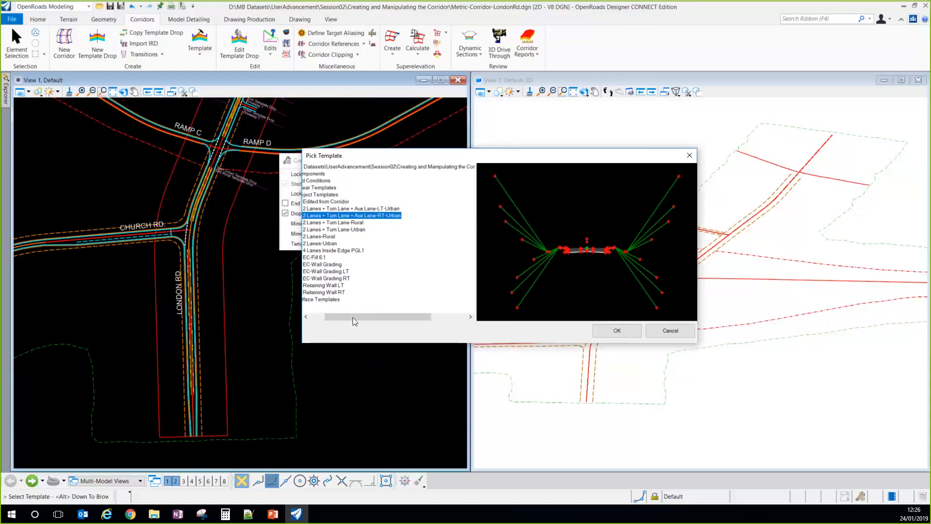
left_click_drag(354, 317, 323, 315)
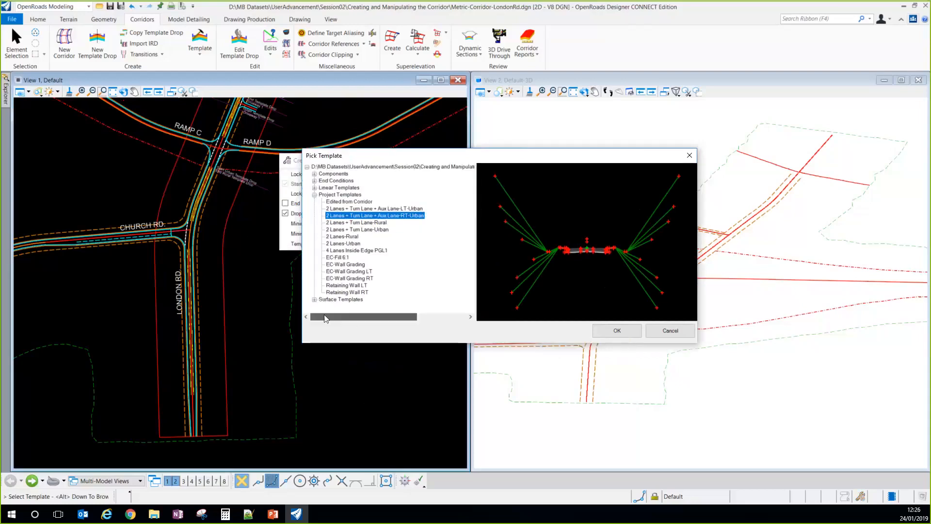
left_click(352, 224)
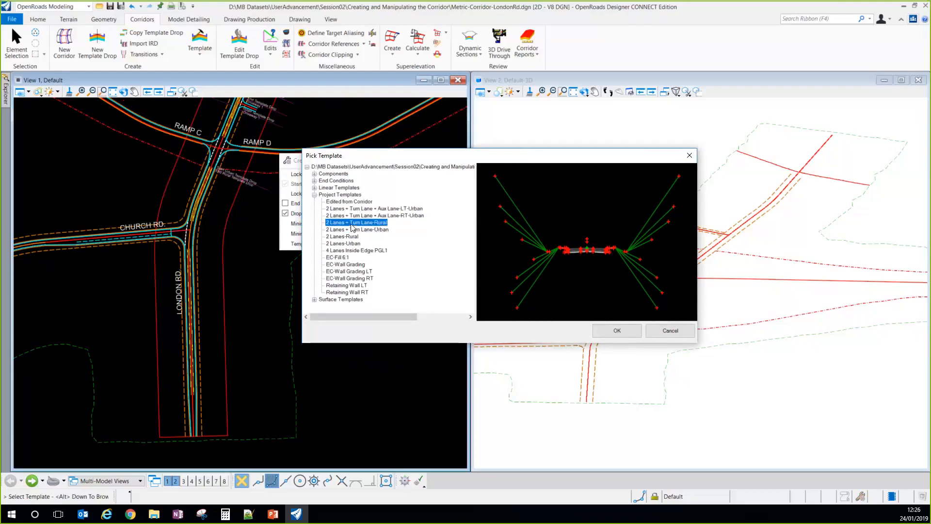
left_click(621, 331)
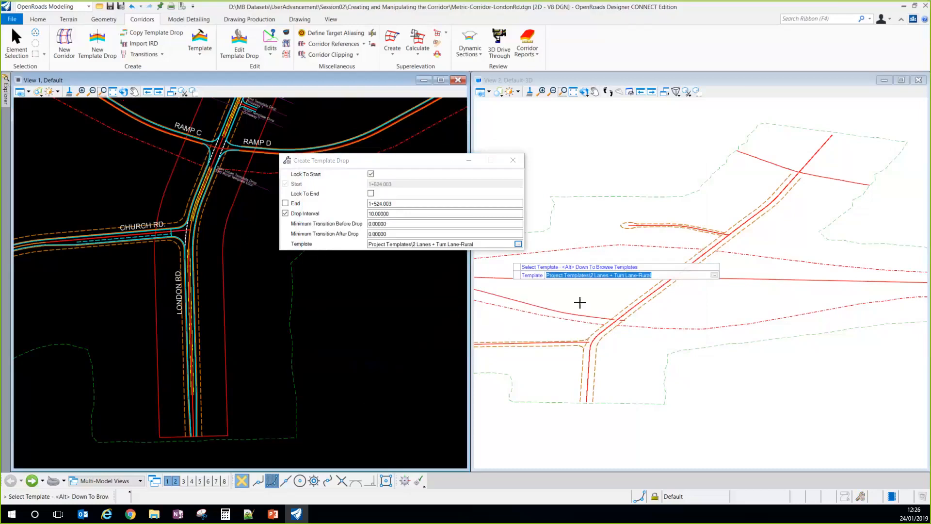
left_click(332, 303)
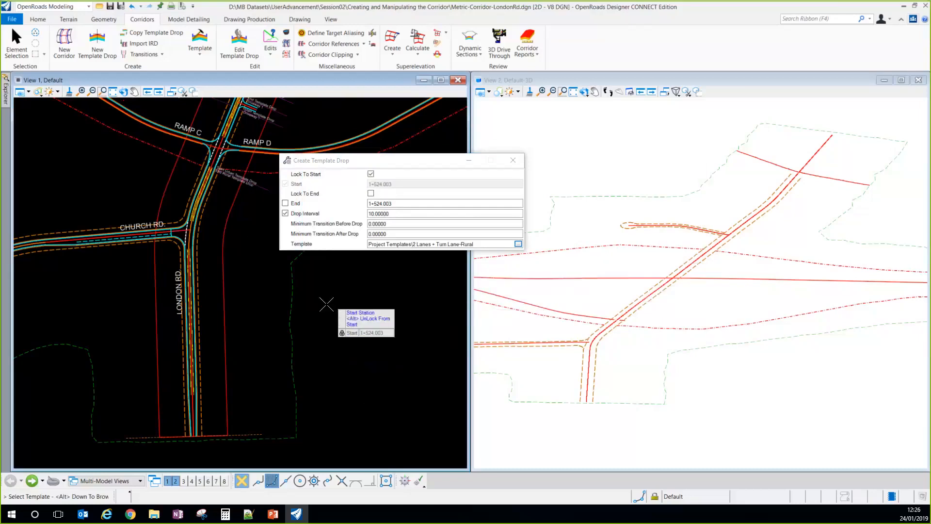
Step: Place the rural template drop up to the End Rural Template Drop marker at 1+924.994, with interval 10 and zero minimum transitions
left_click(260, 299)
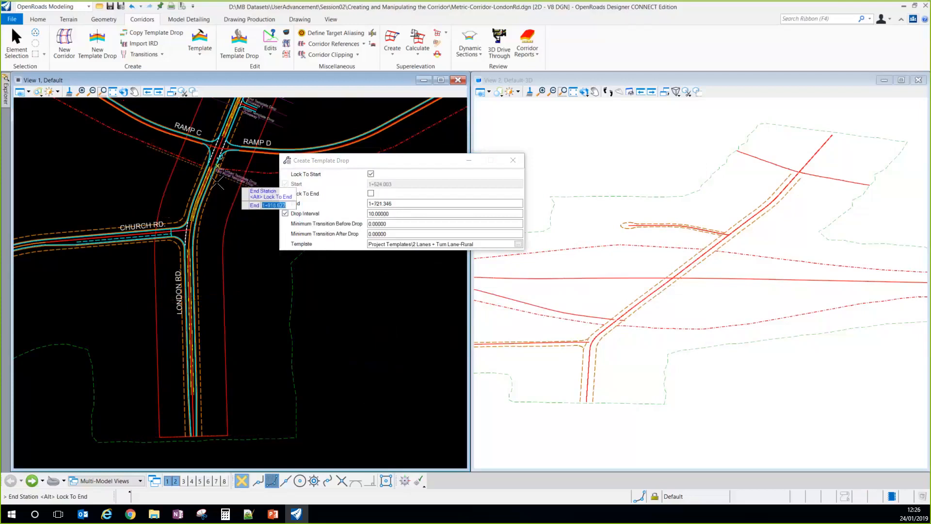
scroll(261, 173, "up", 2)
scroll(233, 194, "up", 4)
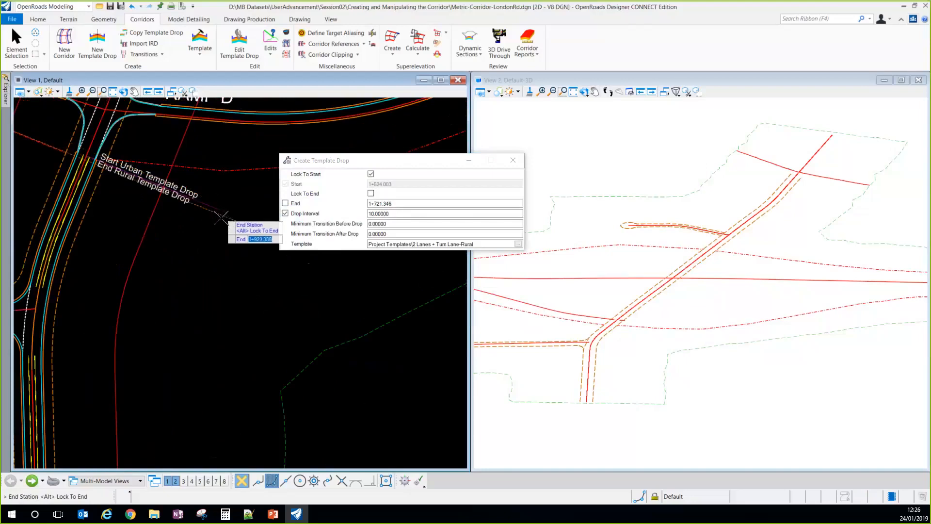
middle_click(224, 209)
left_click(226, 198)
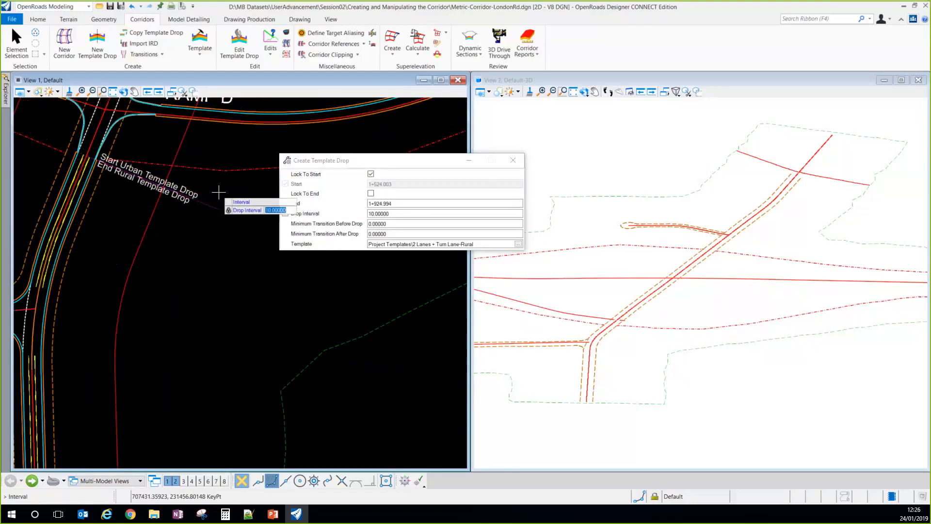
left_click(223, 277)
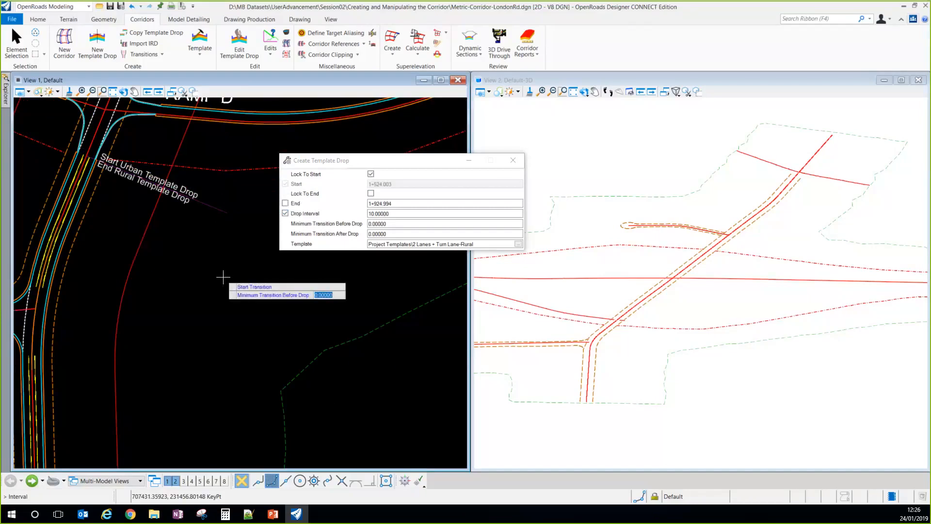
left_click(223, 277)
left_click(223, 277)
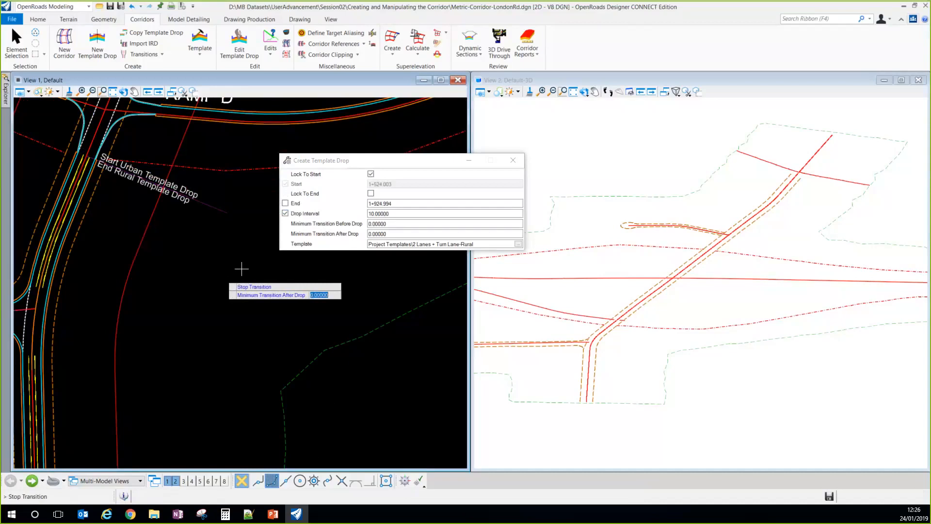
left_click(234, 270)
Step: Choose the 2 Lanes + Turn Lane-Urban project template for the next template drop
scroll(279, 258, "down", 1)
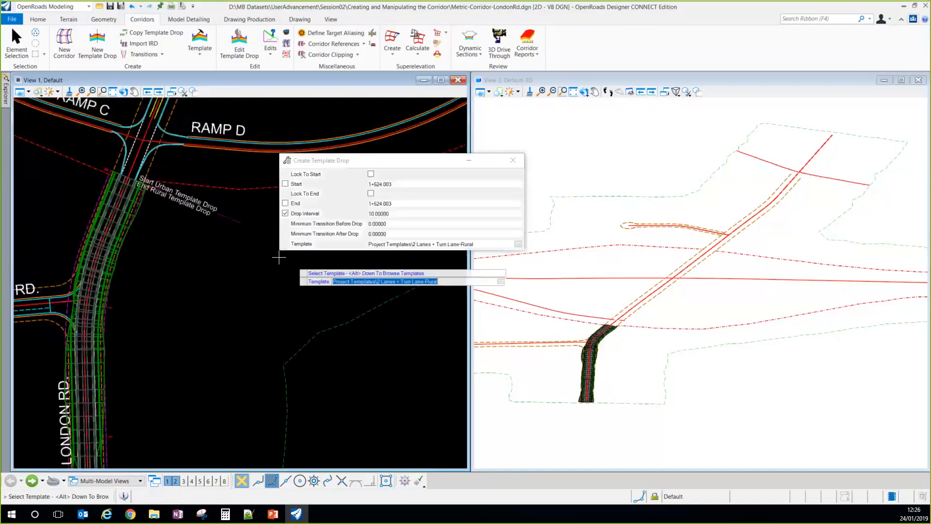
scroll(156, 281, "down", 1)
scroll(130, 330, "down", 1)
scroll(77, 396, "up", 1)
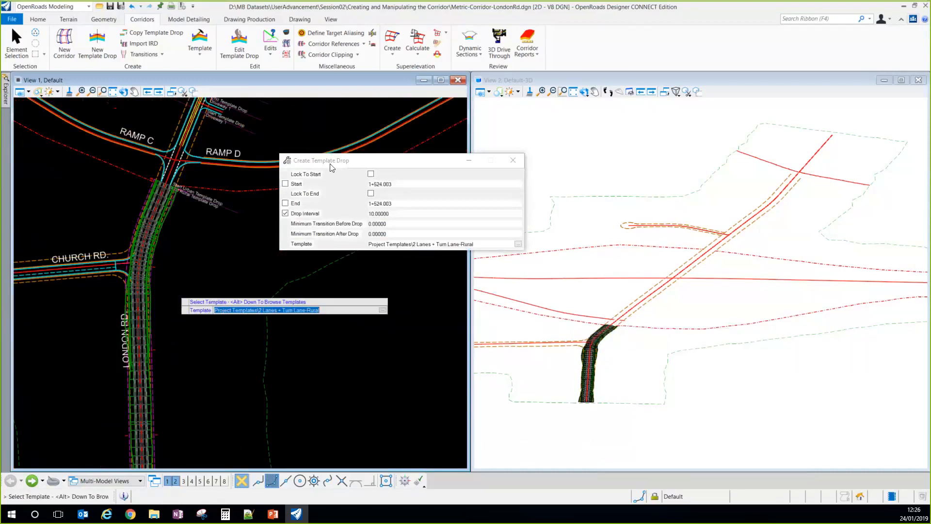
left_click_drag(317, 164, 263, 189)
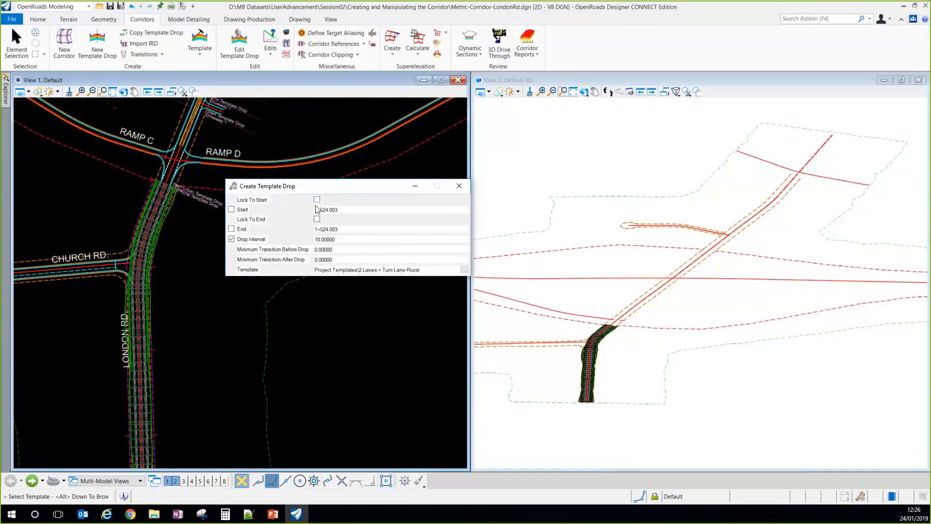
left_click(464, 270)
left_click(330, 235)
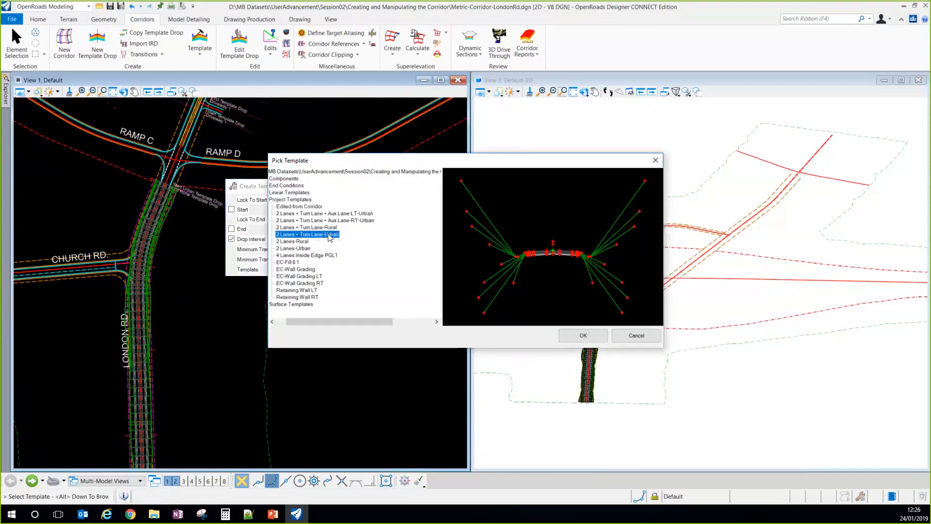
left_click(583, 335)
left_click(211, 347)
Step: Start the urban template drop at 1+924.994, where the rural drop ends, and set its end station to 2+774
scroll(58, 353, "down", 2)
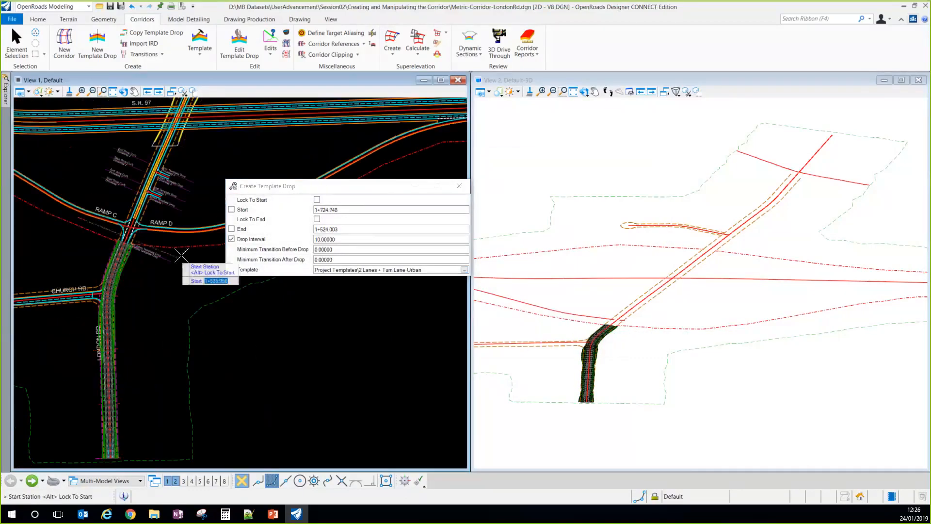
scroll(147, 275, "up", 2)
left_click(177, 275)
scroll(133, 342, "down", 3)
scroll(188, 161, "up", 3)
scroll(174, 159, "up", 1)
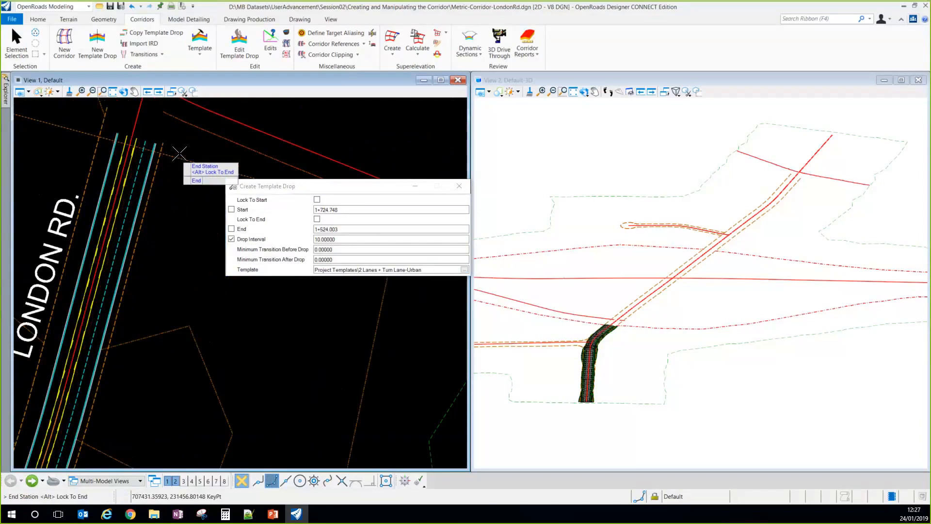
left_click_drag(343, 229, 285, 234)
key("ctrl+a")
type("2+")
type("774")
key("Return")
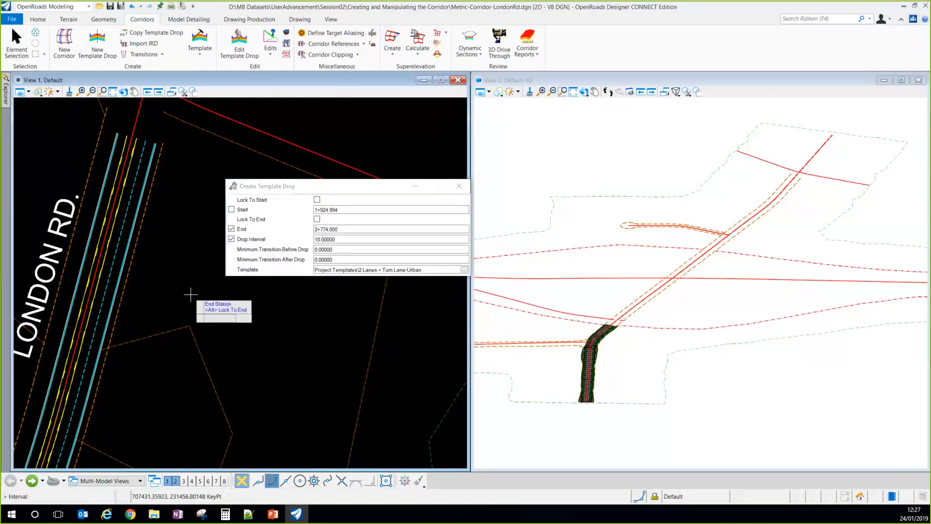
Step: Accept the interval of 10 and zero minimum transitions to place the urban template drop along London Rd
left_click(191, 294)
left_click(190, 295)
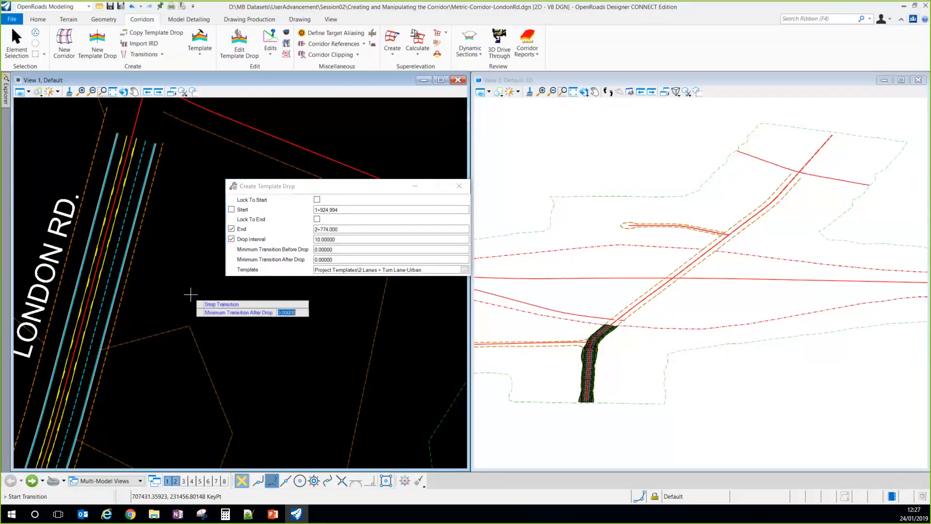
left_click(191, 294)
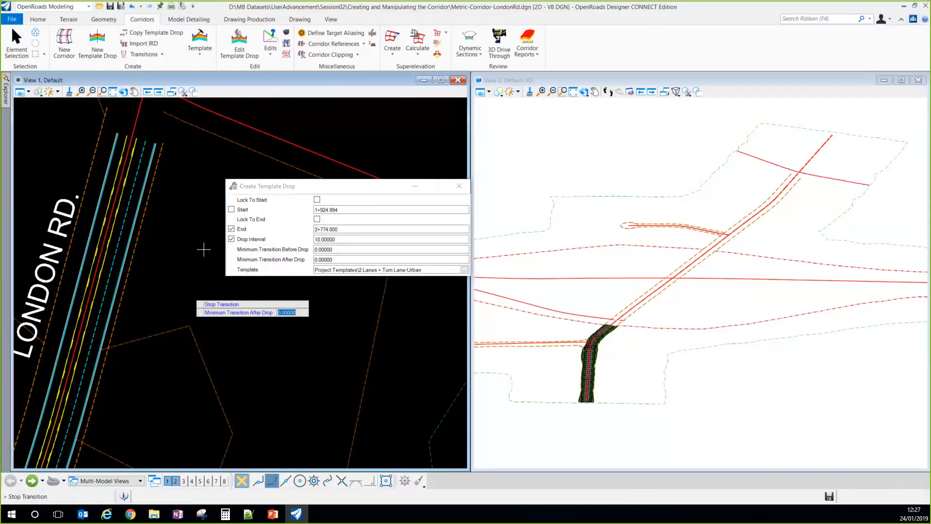
left_click(197, 256)
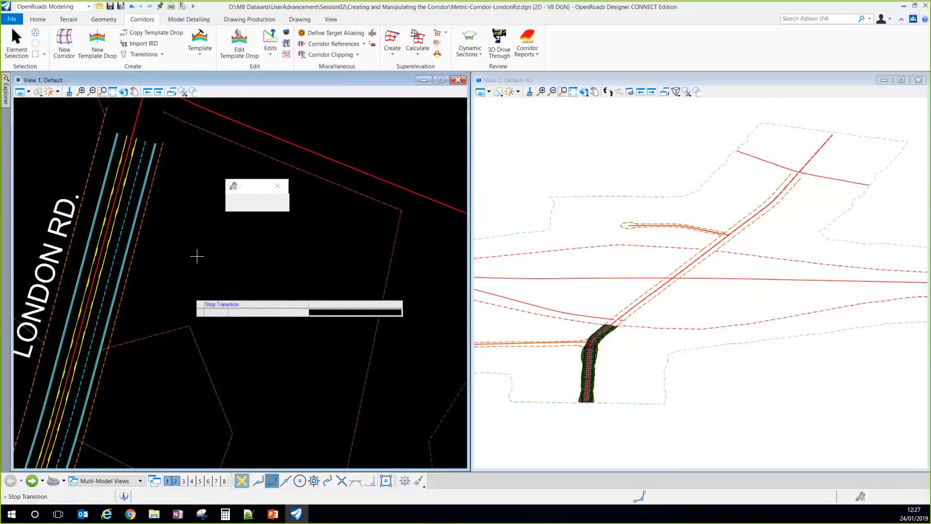
scroll(318, 141, "down", 3)
scroll(177, 235, "down", 5)
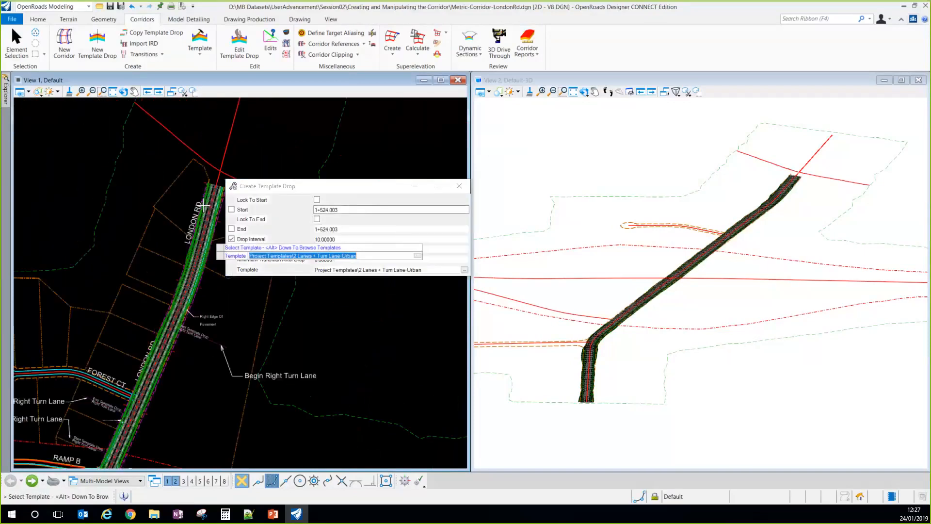
Step: Turn off the display of the Default-3D reference of Metric-Corridor-LondonRd.dgn in the plan view
scroll(178, 291, "up", 4)
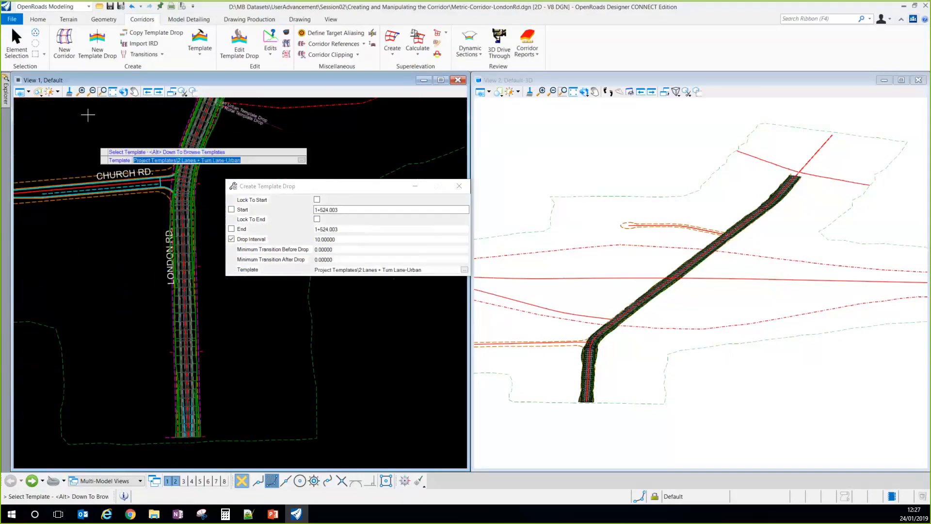
left_click(38, 20)
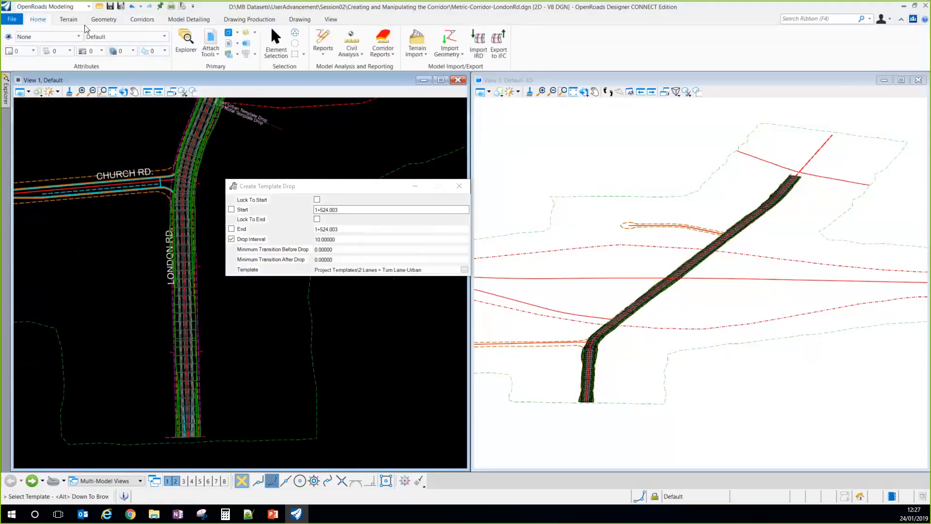
left_click(211, 40)
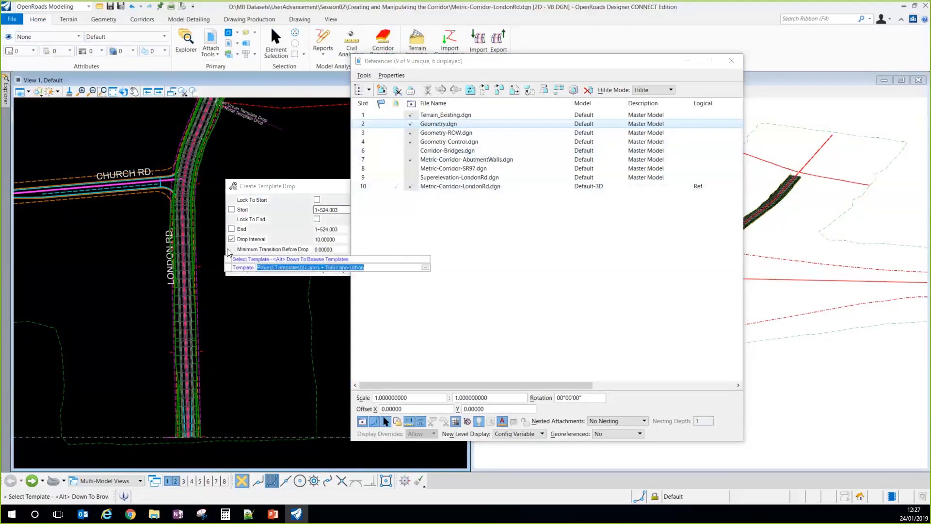
left_click(411, 190)
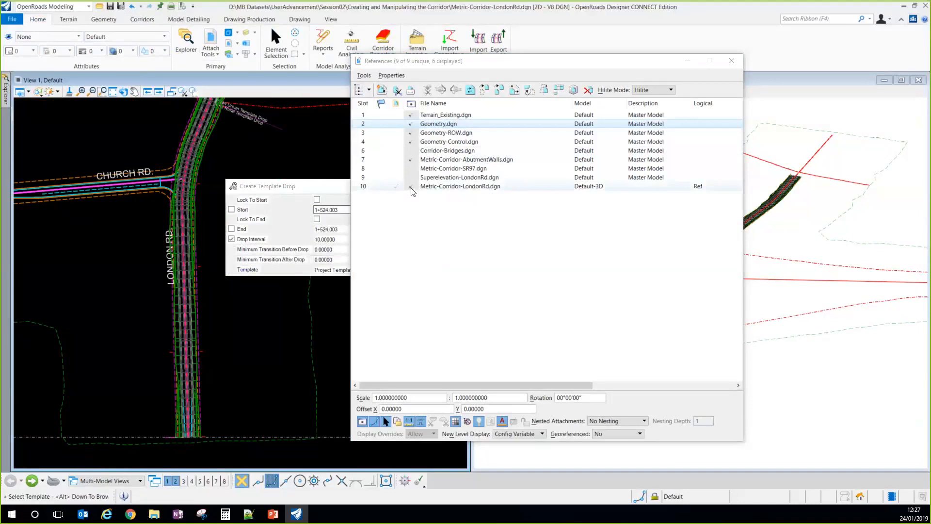
left_click(410, 187)
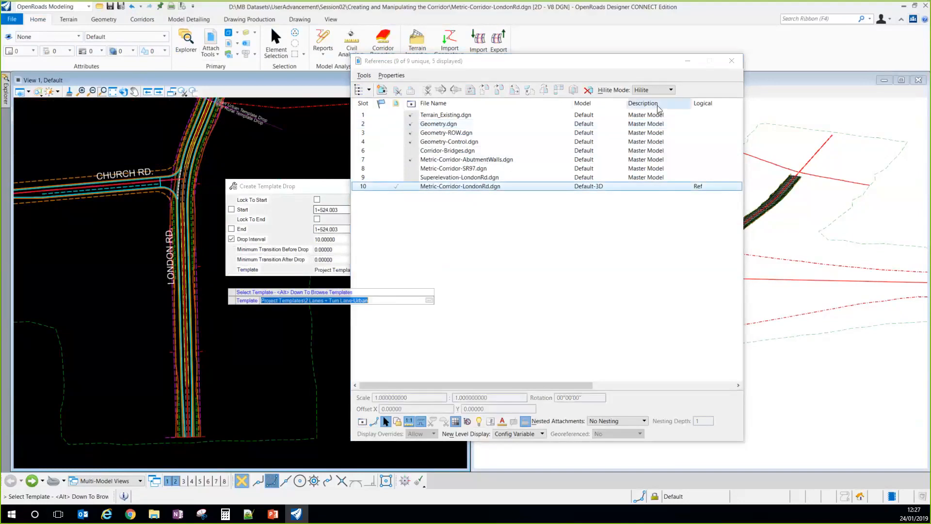
left_click(687, 62)
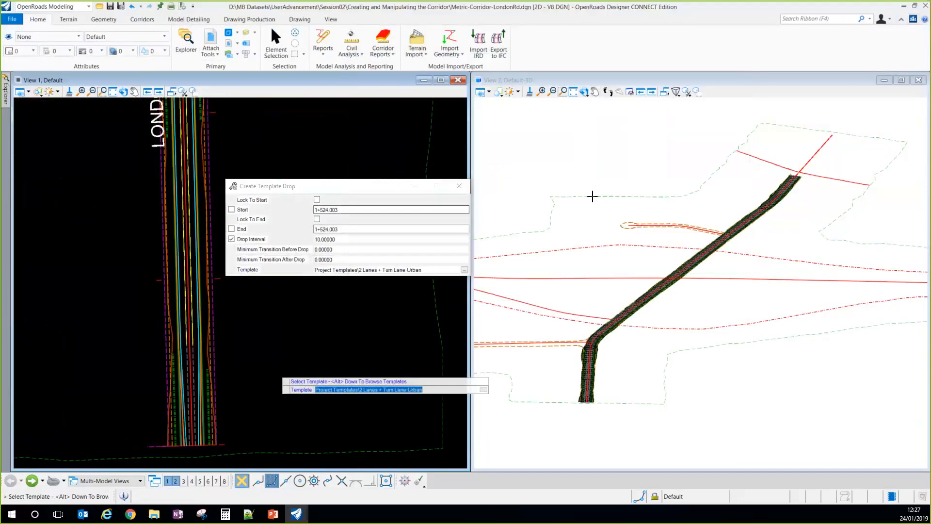
Step: Examine the modelled road surface and side slopes at the southern start of London Rd in the 3D model
scroll(583, 404, "up", 2)
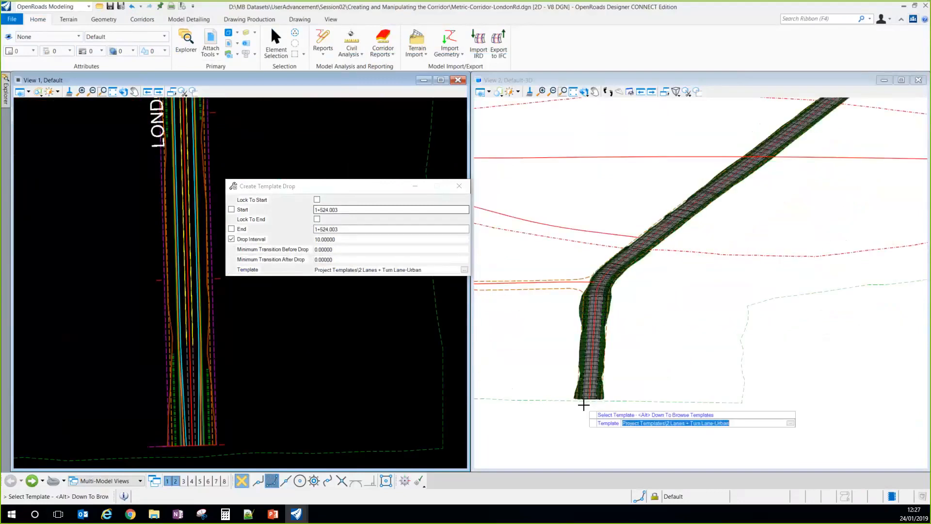
scroll(584, 398, "up", 2)
scroll(589, 386, "up", 3)
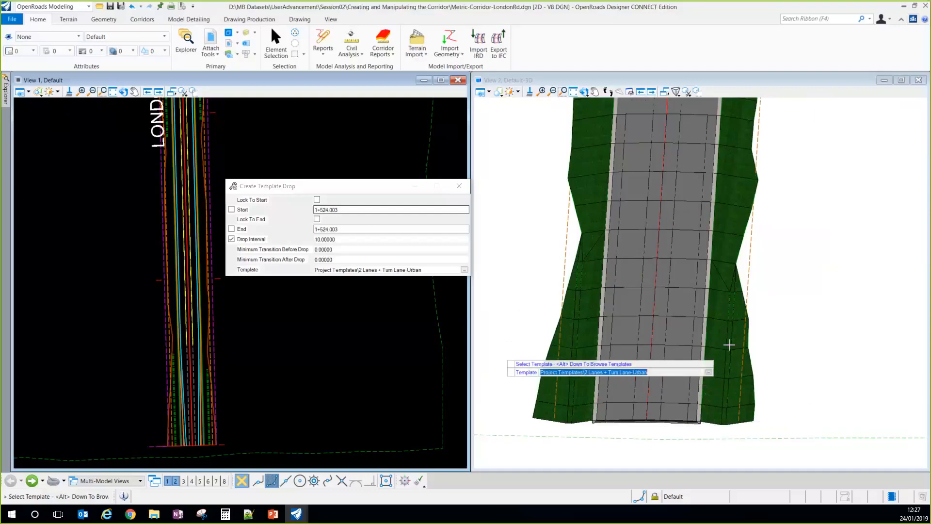
scroll(707, 429, "up", 3)
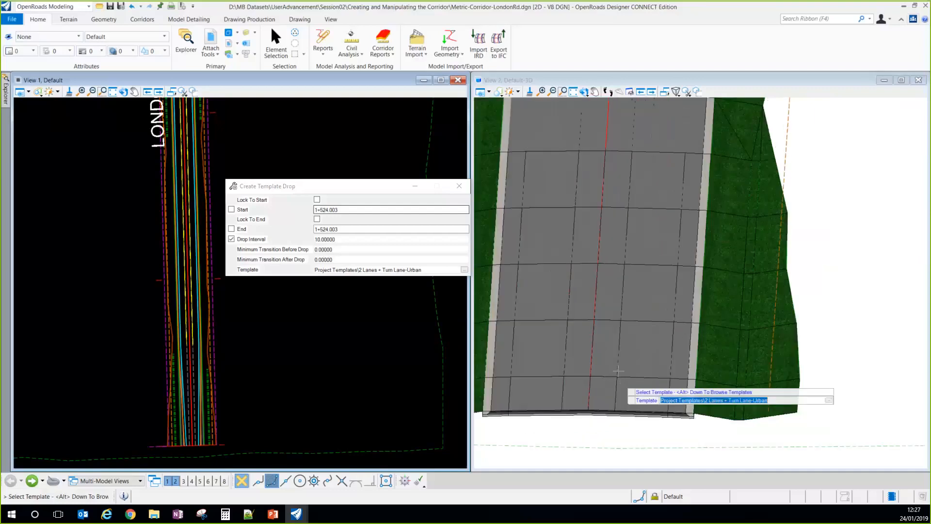
scroll(679, 373, "down", 3)
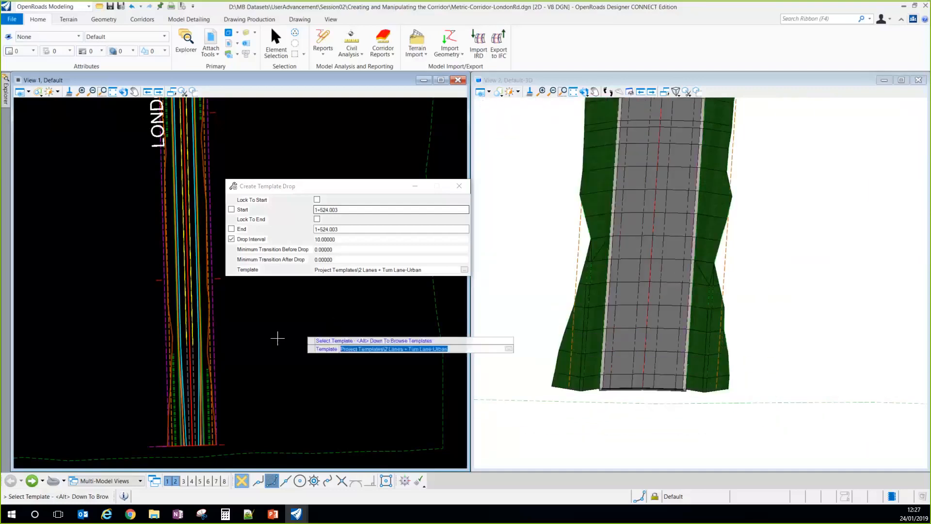
scroll(278, 339, "down", 3)
scroll(239, 369, "up", 3)
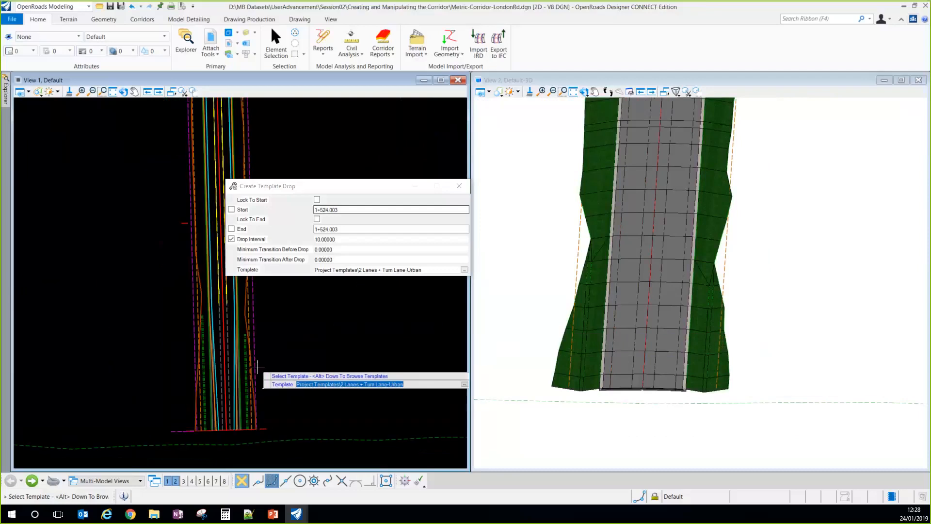
Step: Leave template drop placement, select the rural template drop's boundary and inspect it up to the End Rural Template Drop marker
left_click(278, 41)
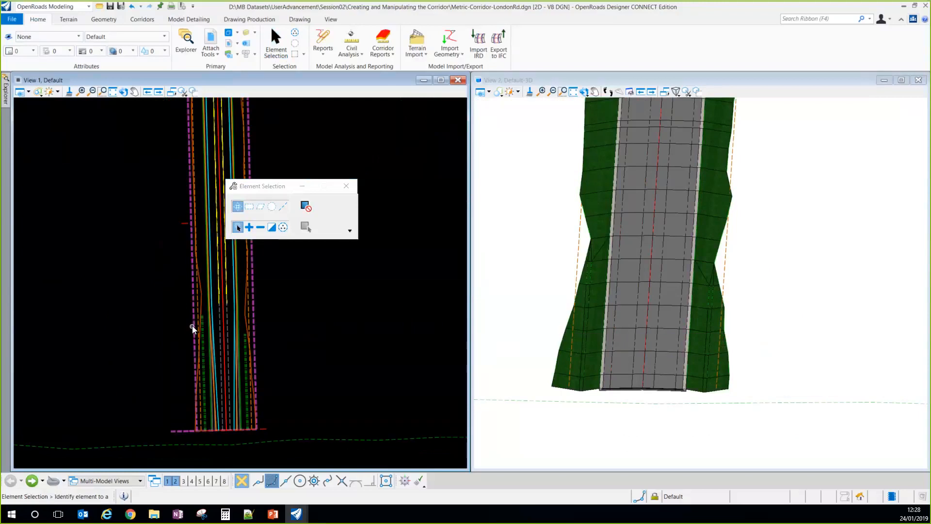
left_click(194, 327)
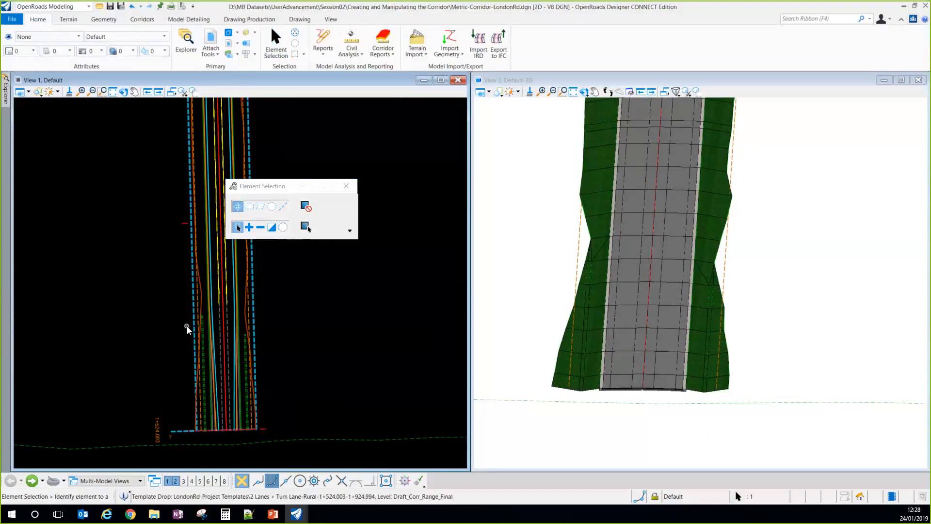
mouse_move(192, 323)
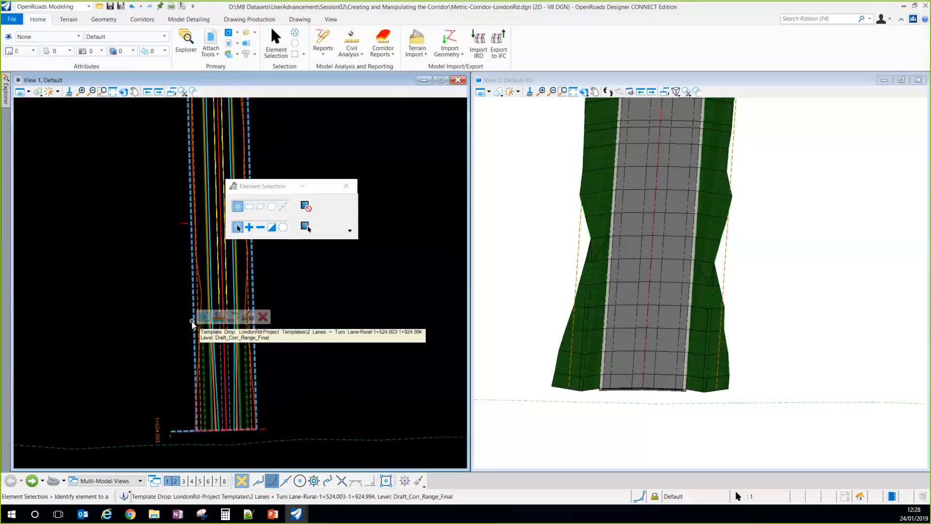
scroll(166, 374, "down", 5)
scroll(190, 154, "up", 6)
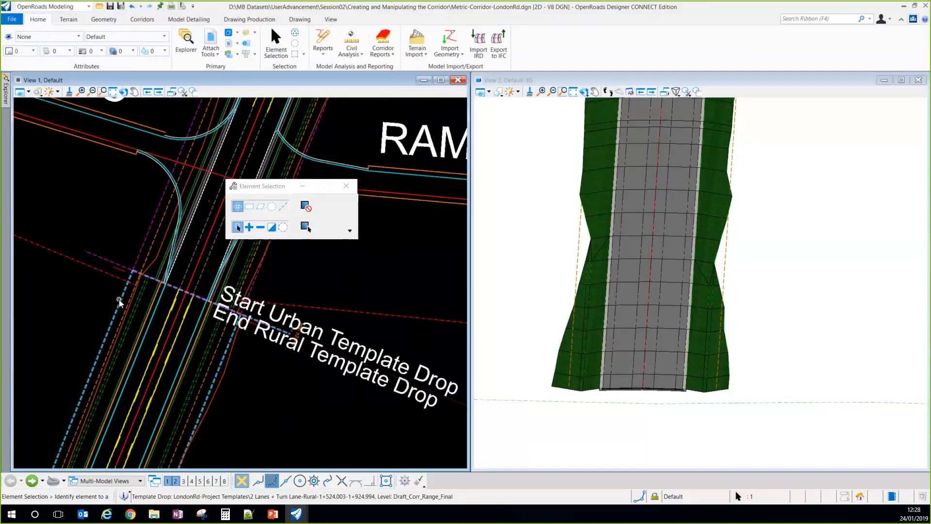
Step: Select the urban template drop at the Start Urban Template Drop marker and inspect its extent to the north end of London Rd
left_click(143, 246)
left_click(126, 229)
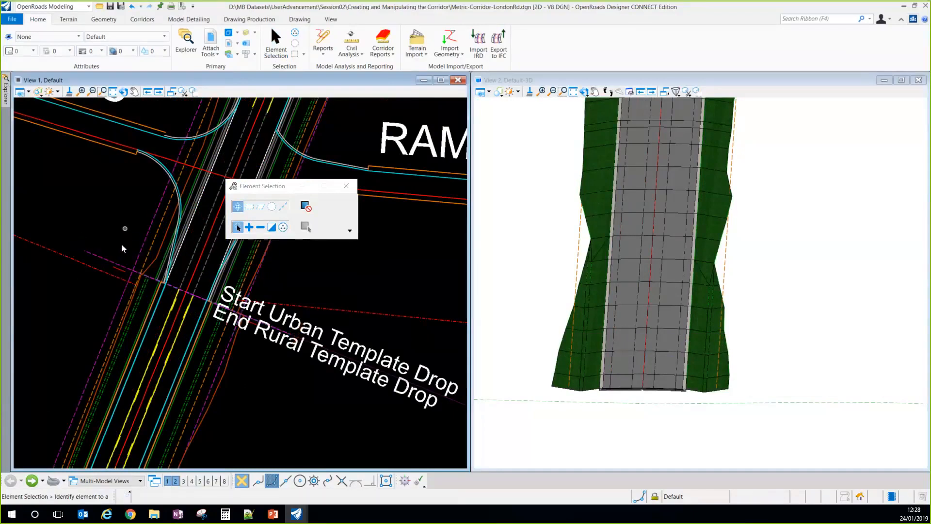
left_click(115, 264)
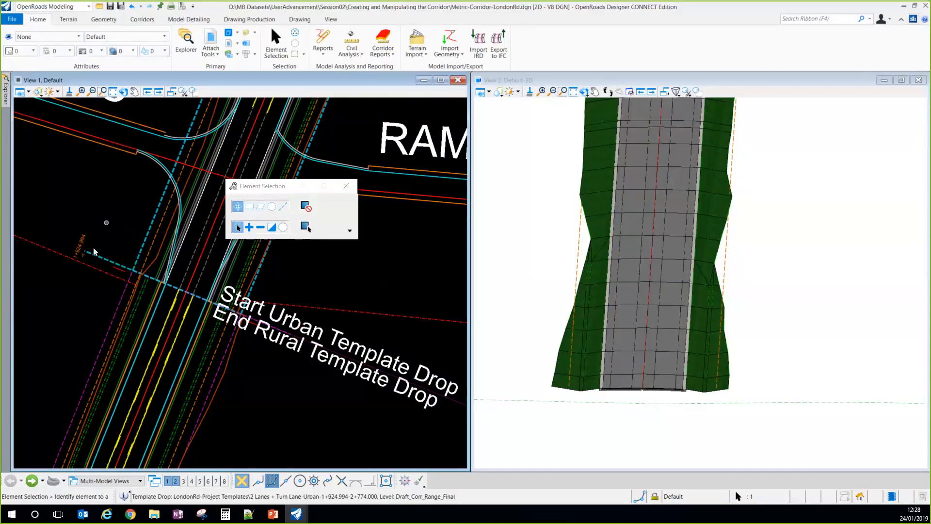
scroll(94, 258, "down", 6)
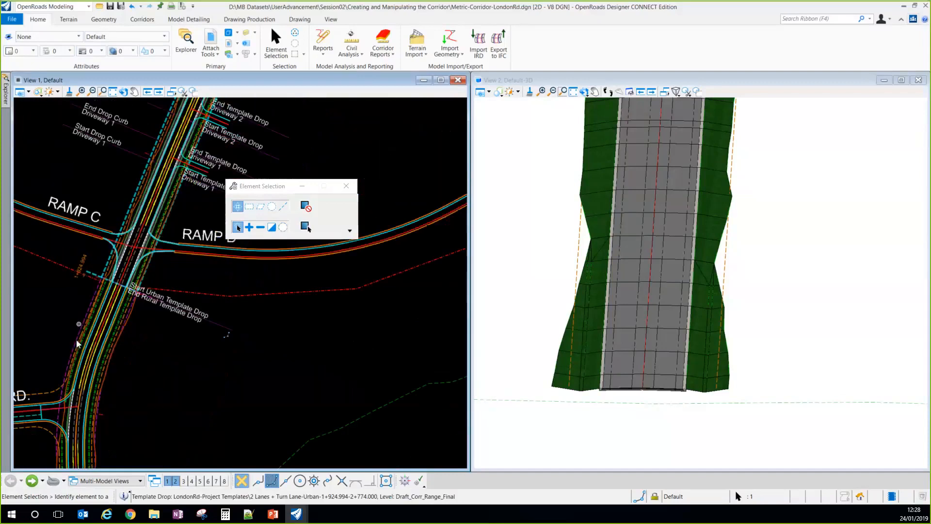
scroll(192, 127, "up", 8)
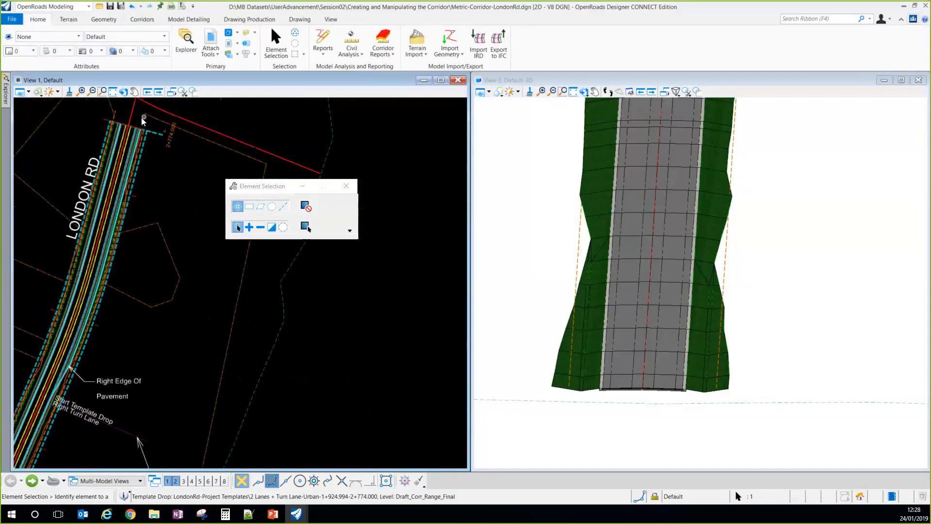
scroll(218, 153, "down", 6)
scroll(217, 152, "down", 3)
scroll(138, 426, "up", 8)
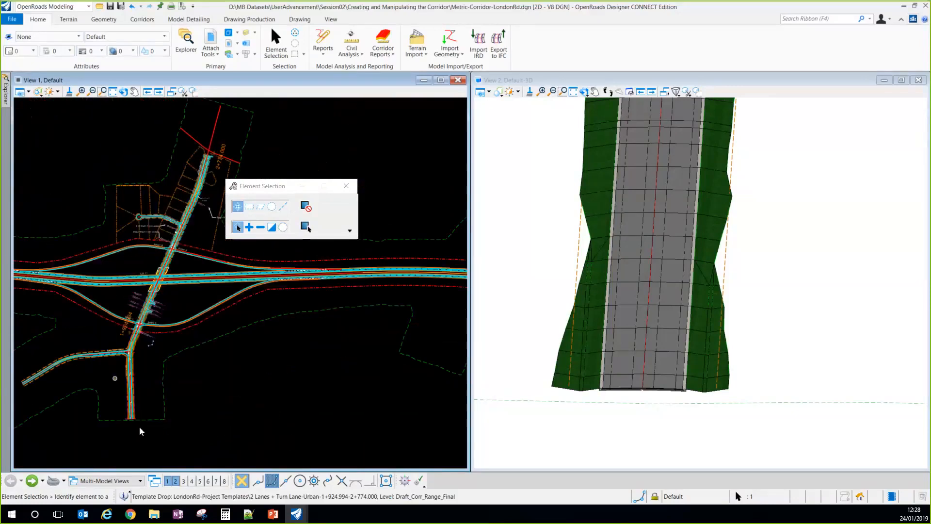
Step: Select the LondonRd corridor by its outer edge at the southern start, review its extent along the road and clear the selection
scroll(225, 328, "up", 3)
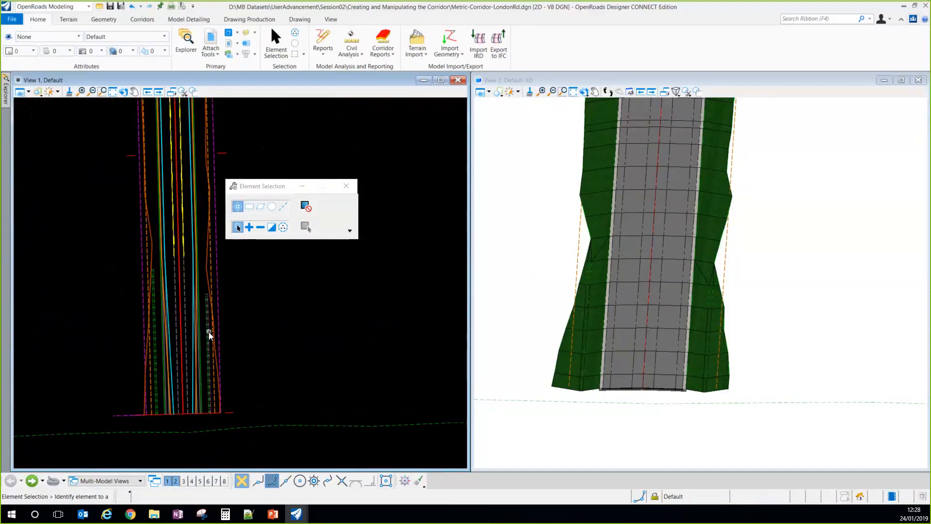
scroll(199, 355, "up", 1)
scroll(213, 342, "up", 1)
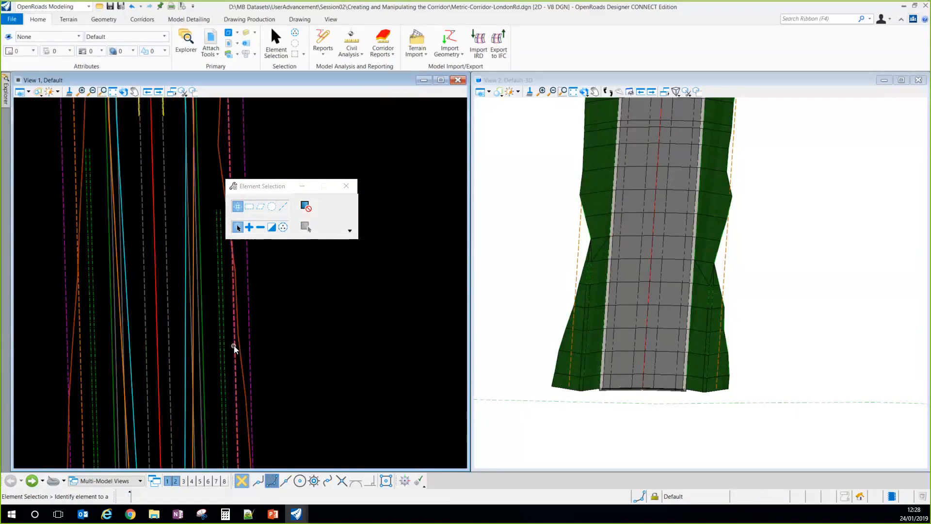
scroll(232, 351, "down", 3)
scroll(232, 356, "down", 3)
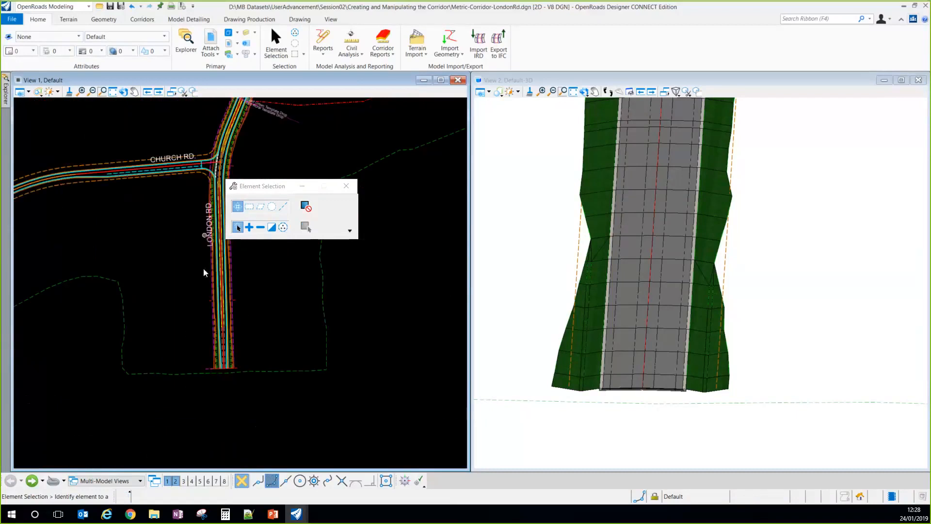
scroll(214, 369, "up", 2)
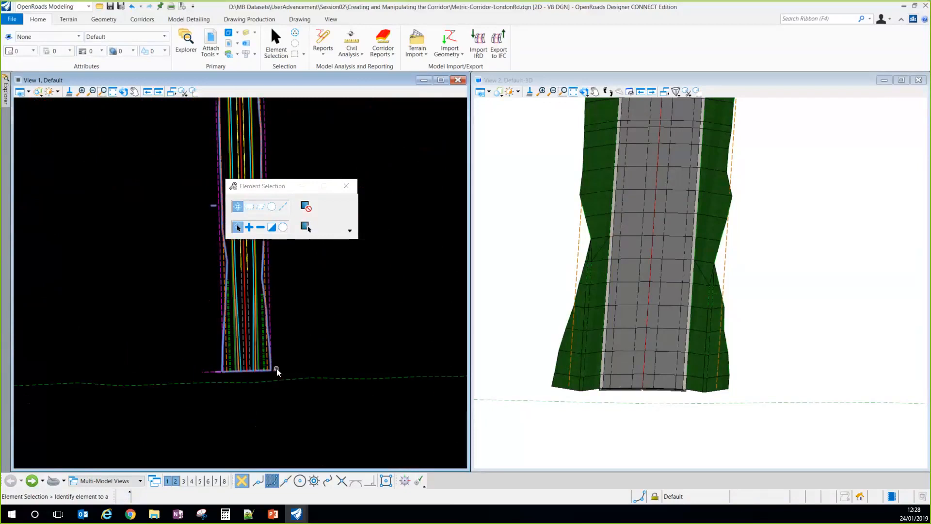
left_click(276, 370)
scroll(188, 369, "down", 4)
scroll(219, 317, "up", 4)
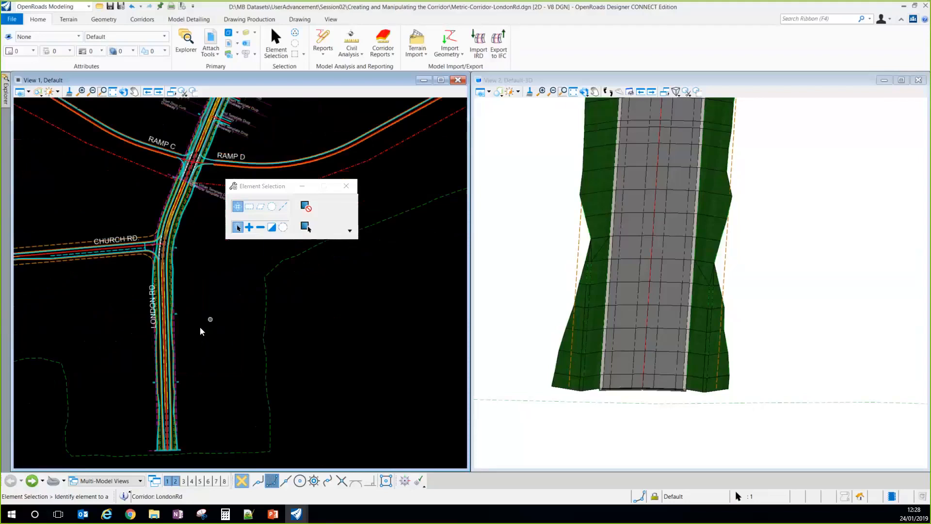
left_click(166, 362)
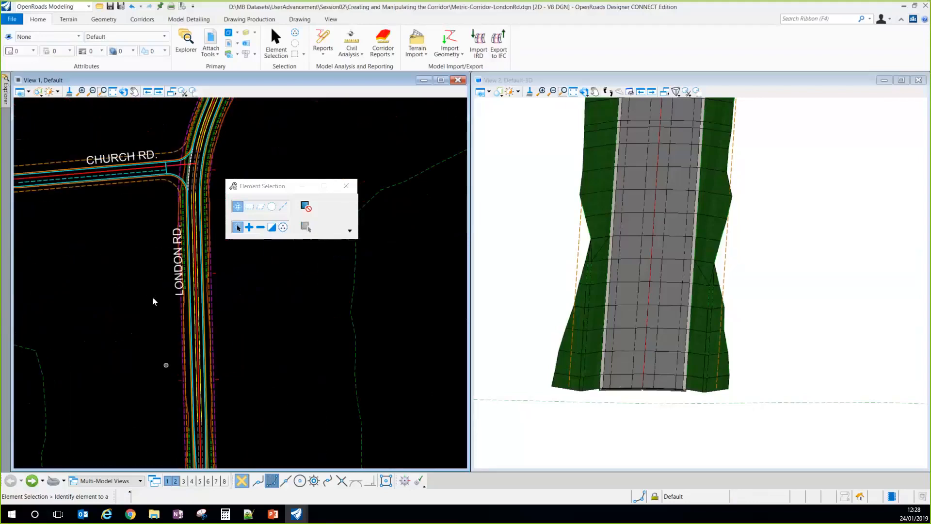
Step: Turn the display of constructions off and back on in the plan view
left_click(28, 93)
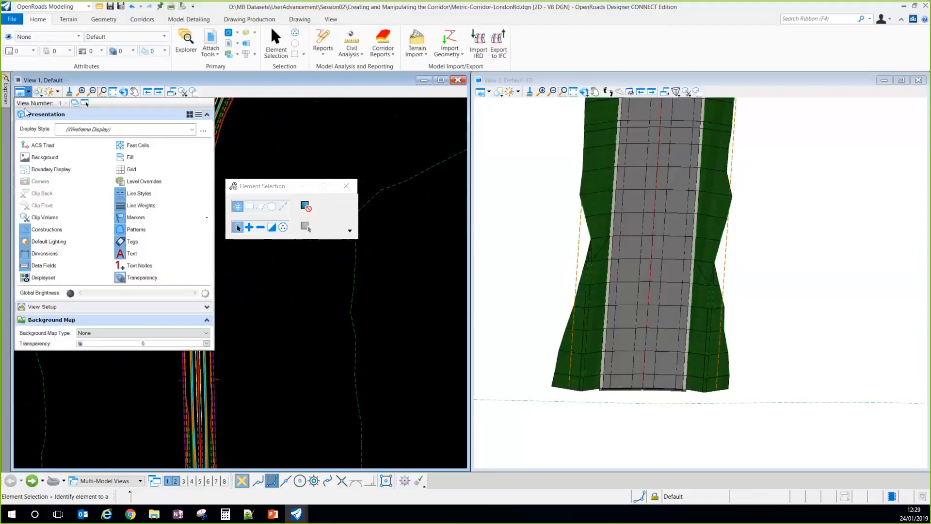
left_click(28, 233)
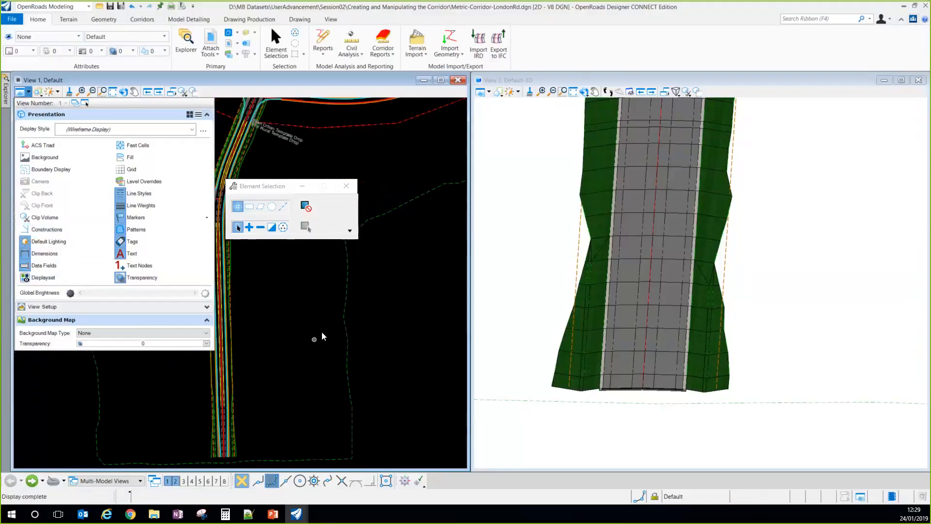
scroll(284, 392, "up", 5)
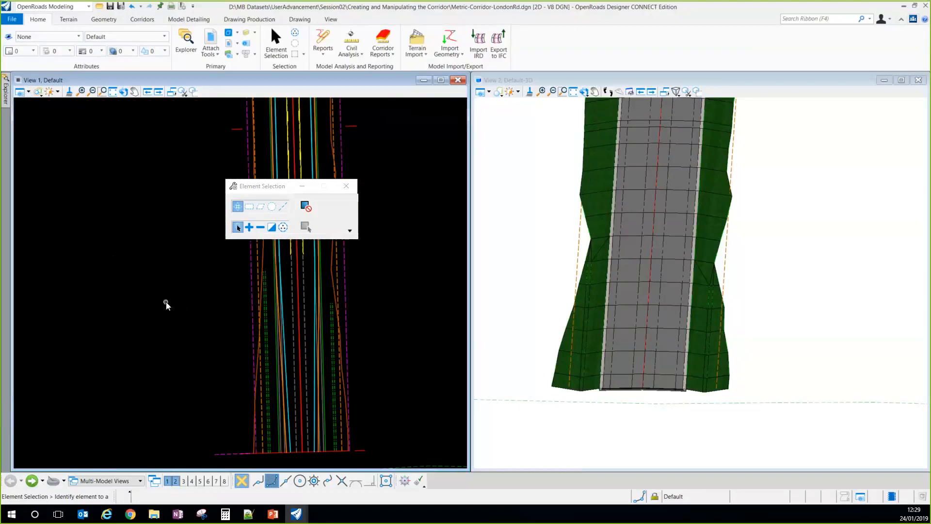
Step: Open the corridor objects of the LondonRd corridor by picking its rural template drop boundary, and list the template drops
scroll(172, 349, "down", 5)
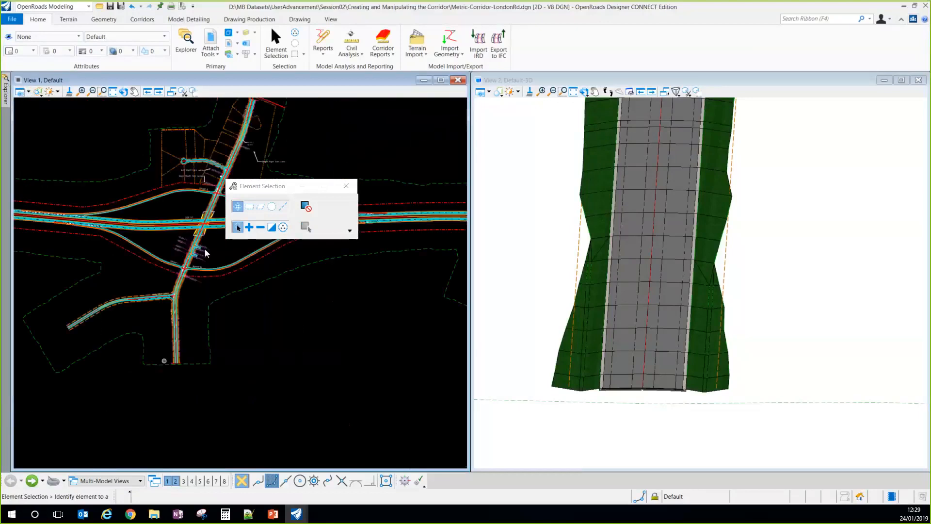
scroll(194, 257, "up", 6)
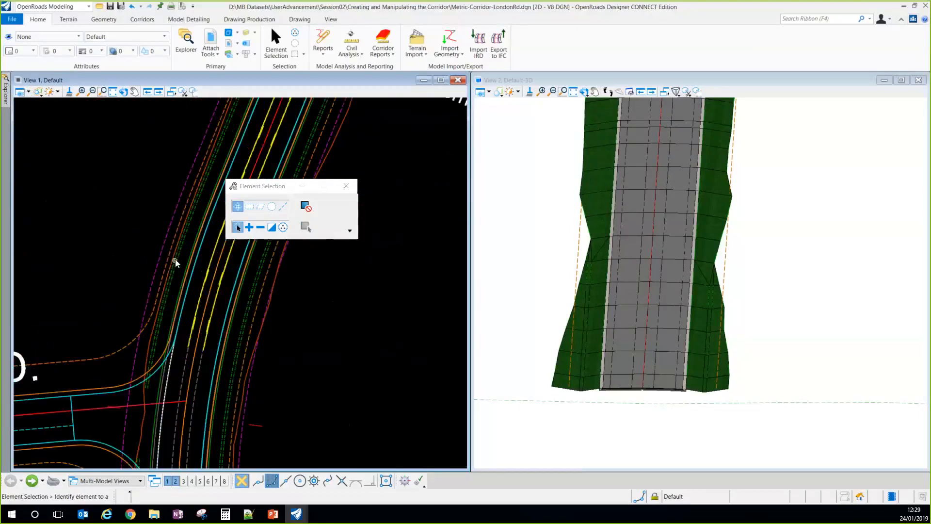
left_click(155, 257)
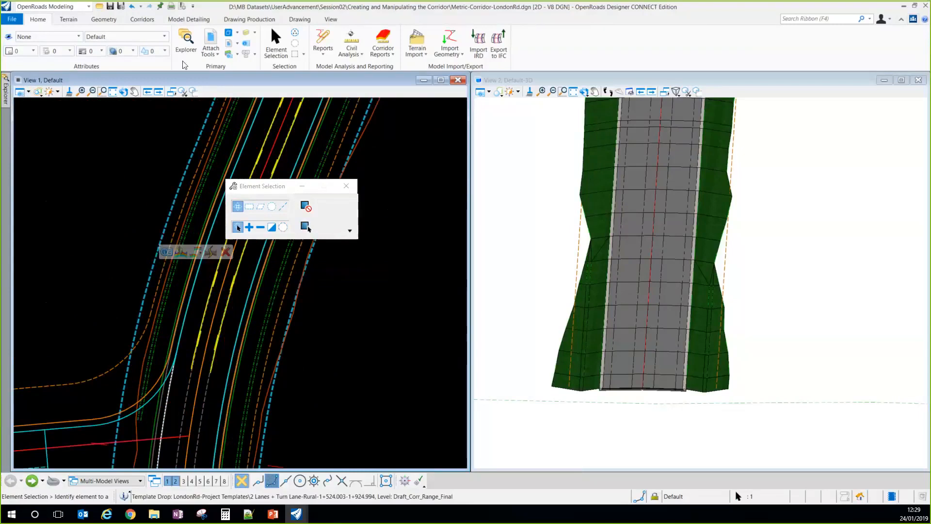
left_click(140, 20)
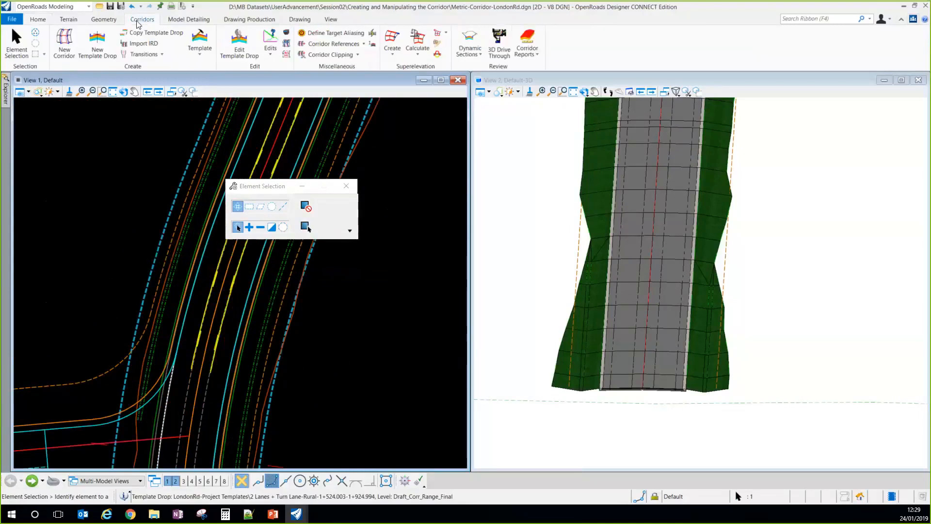
left_click(286, 34)
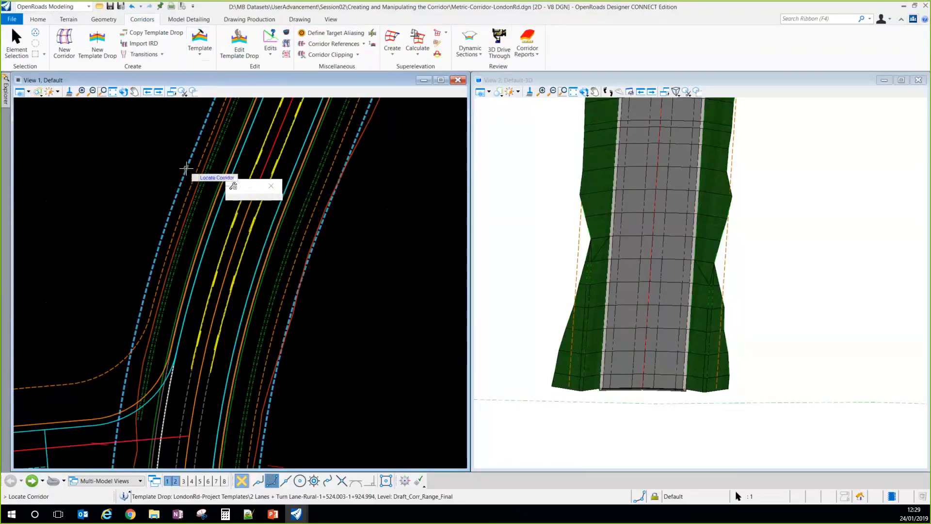
left_click(186, 169)
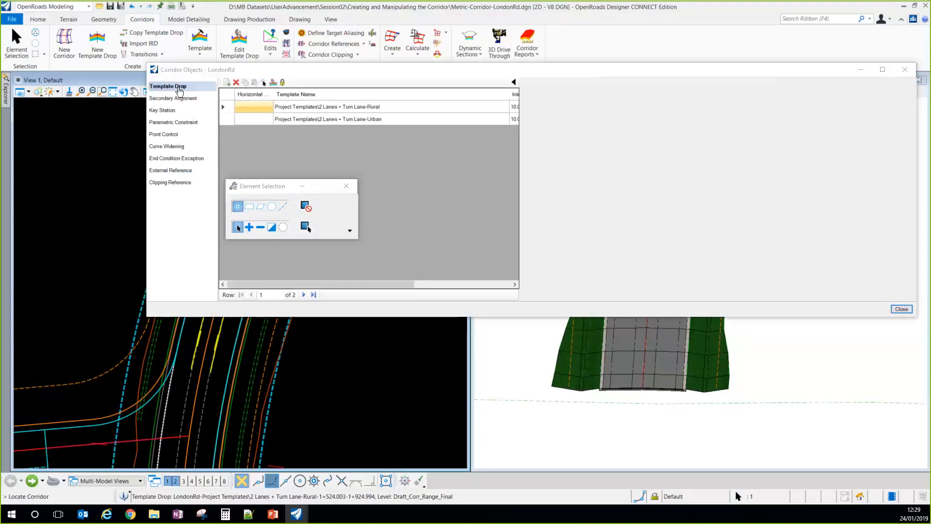
Step: Review the LondonRd corridor object categories from Secondary Alignment through Clipping Reference, and close the corridor objects
left_click(178, 99)
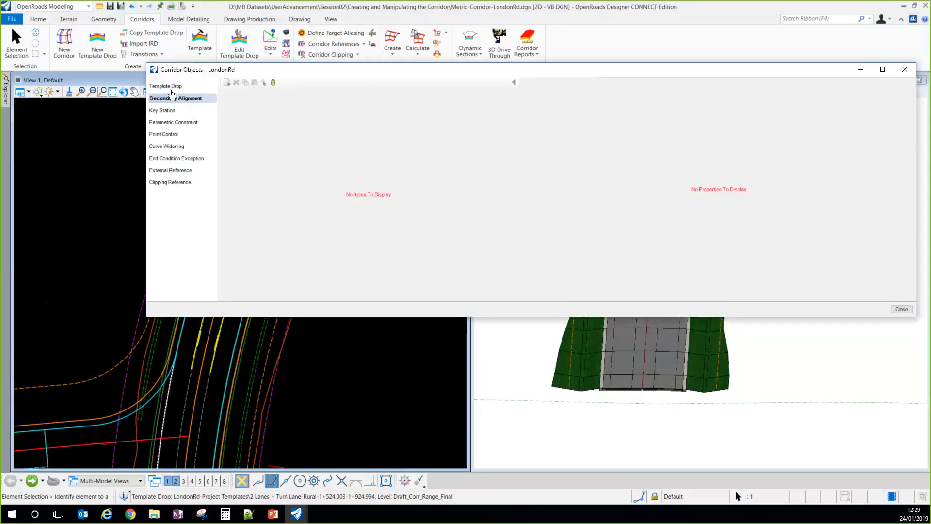
left_click(168, 87)
left_click(167, 110)
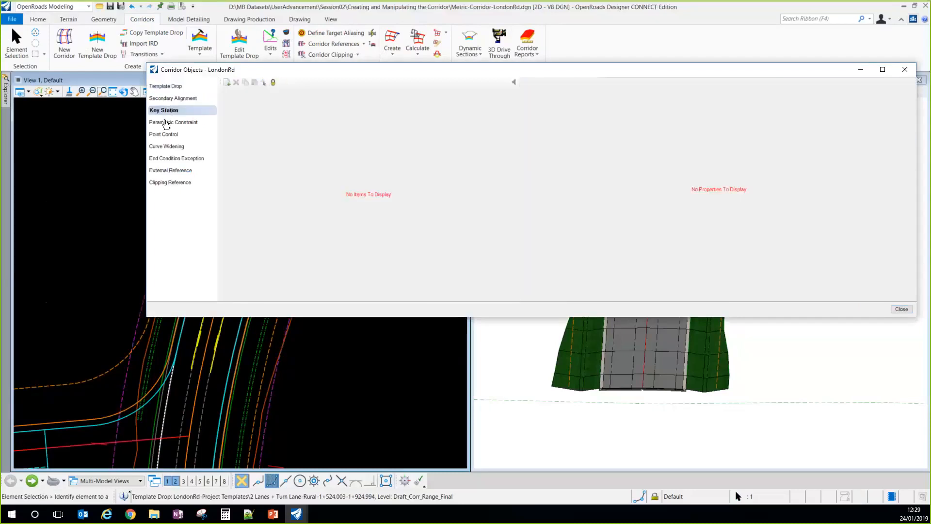
left_click(166, 122)
left_click(165, 134)
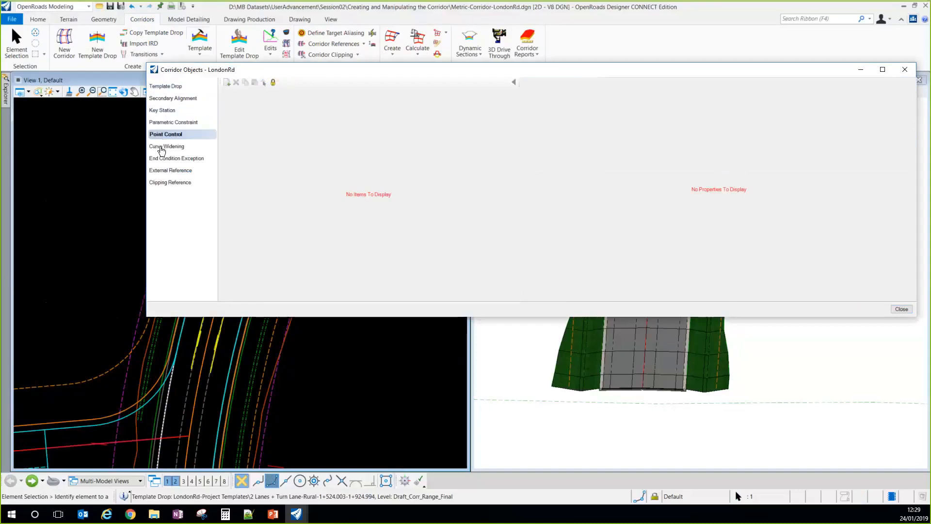
left_click(162, 147)
left_click(162, 159)
left_click(160, 171)
left_click(159, 183)
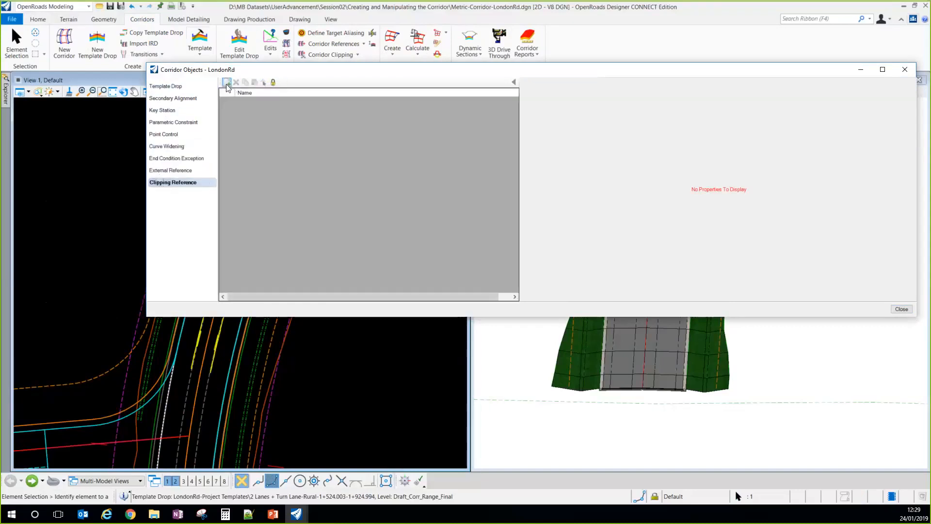
left_click(901, 310)
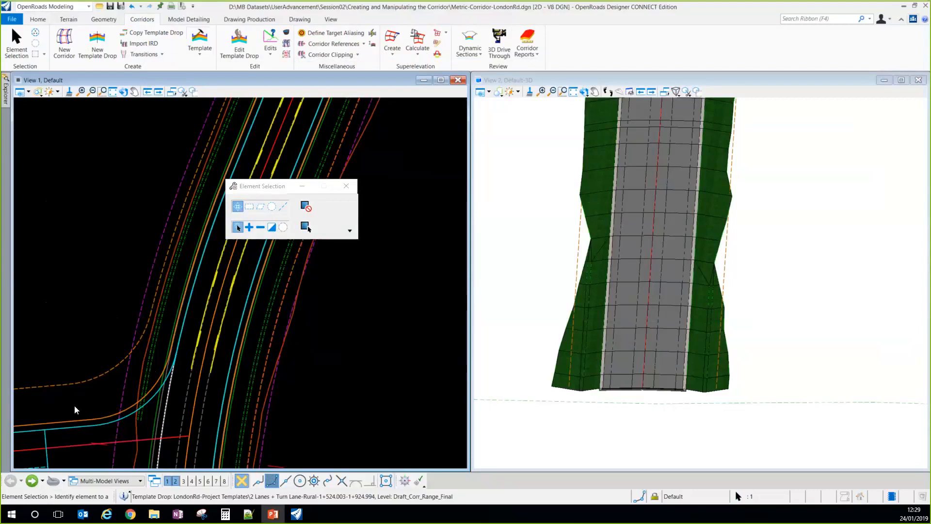
Step: Examine the Church Rd junction with London Rd and select the Church_Matchline element along the pavement edge
scroll(171, 264, "down", 5)
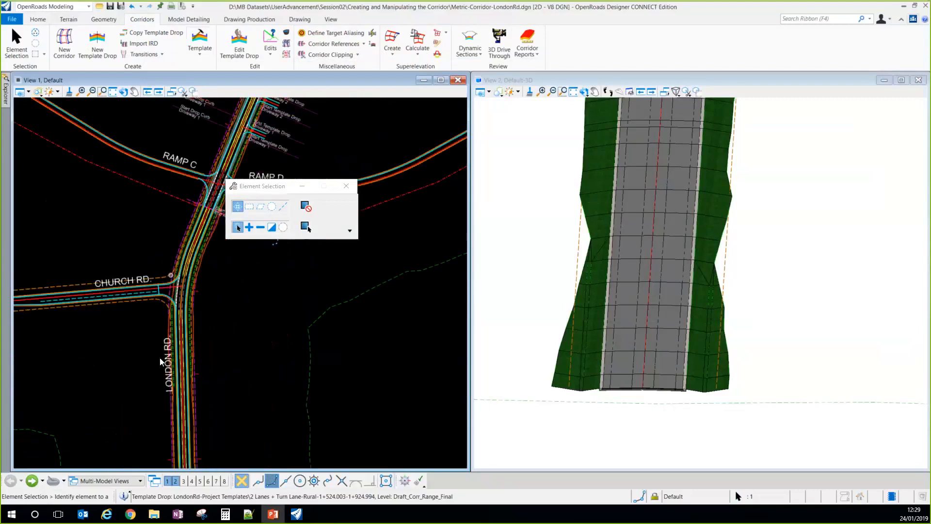
scroll(179, 316, "up", 3)
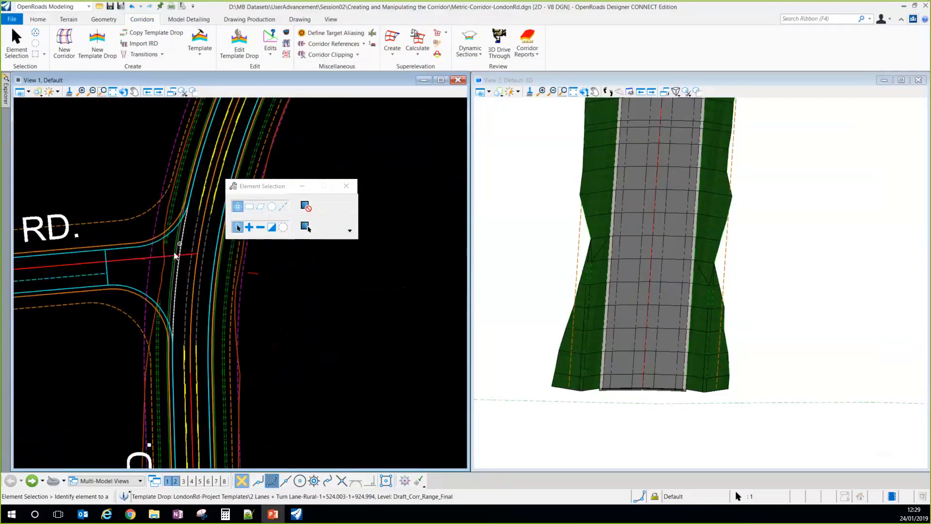
scroll(140, 266, "down", 2)
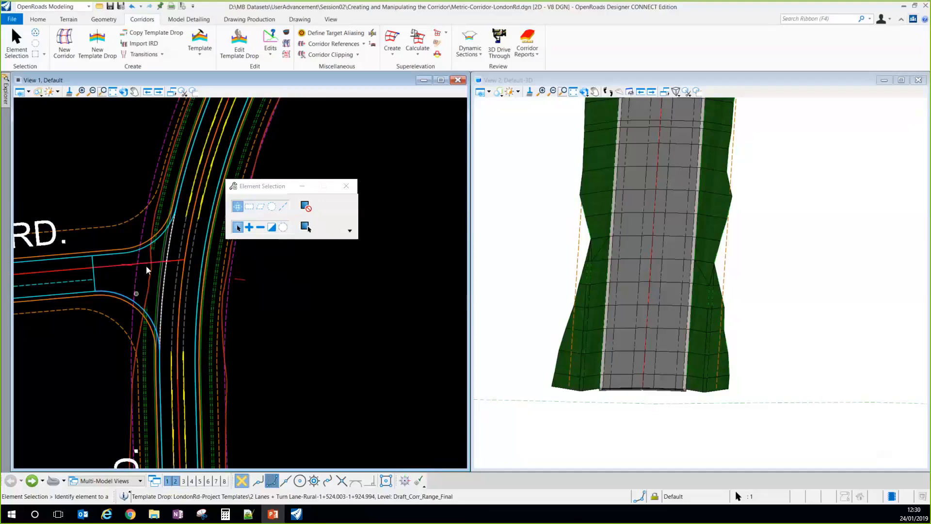
mouse_move(142, 223)
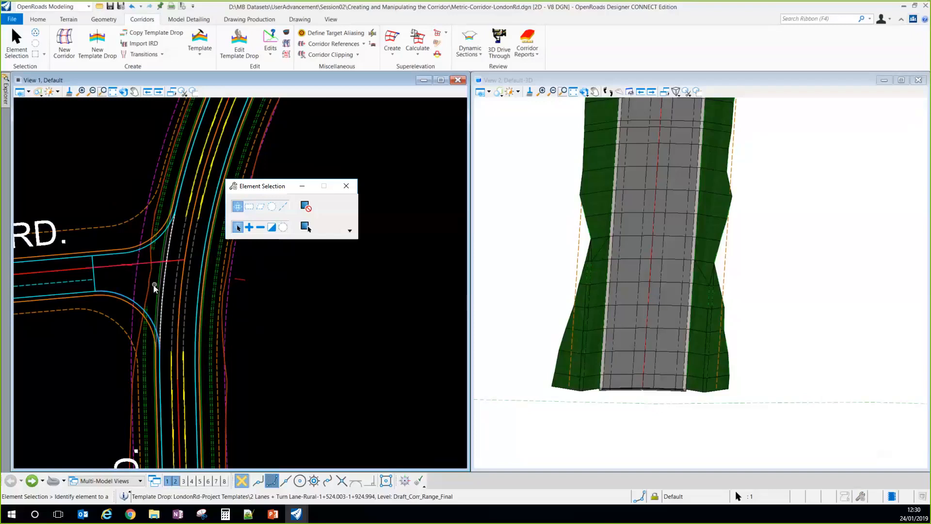
scroll(152, 289, "up", 3)
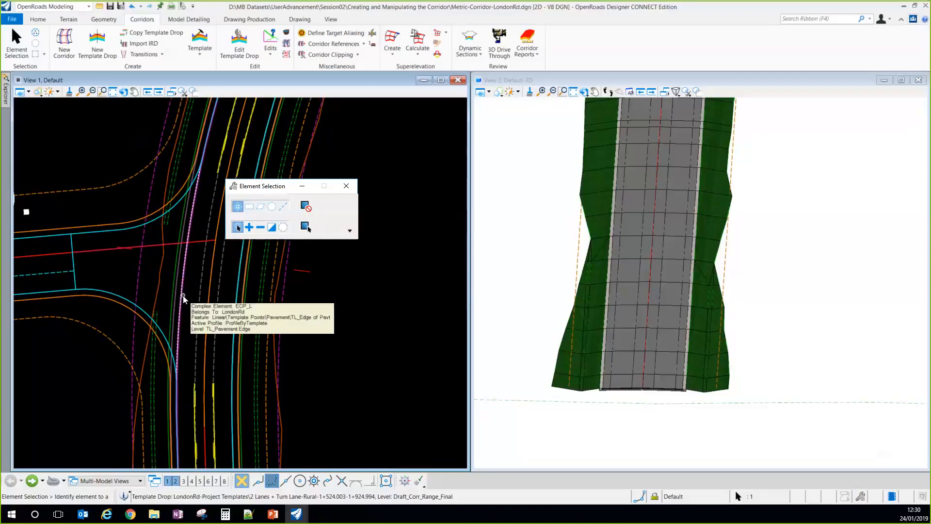
left_click(180, 316)
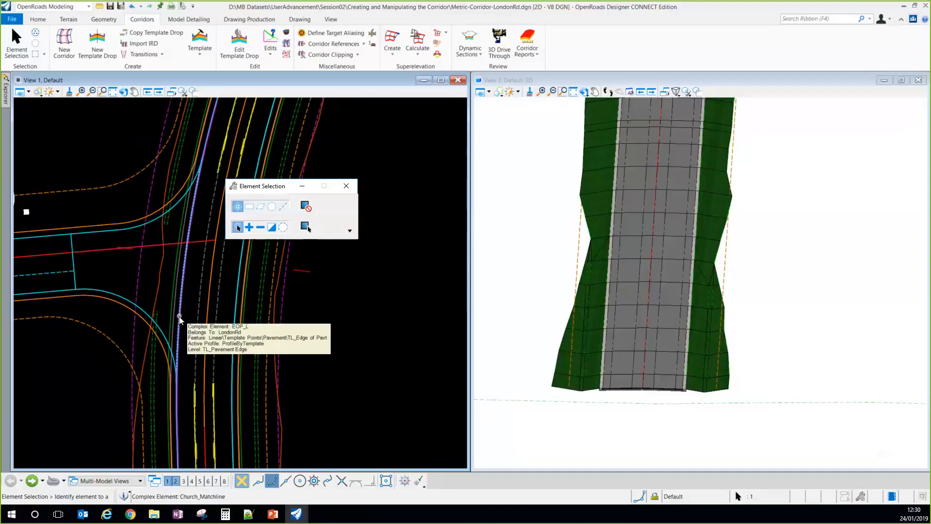
scroll(177, 320, "up", 2)
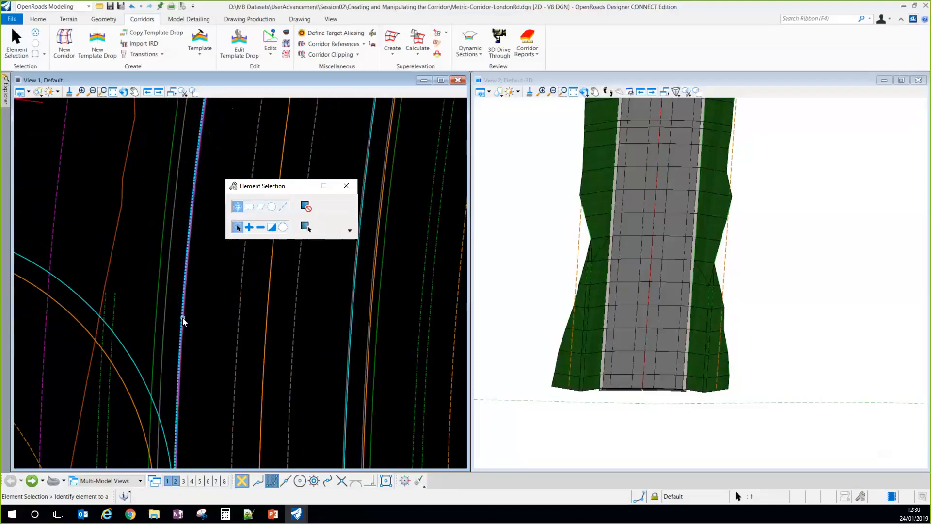
left_click(179, 317)
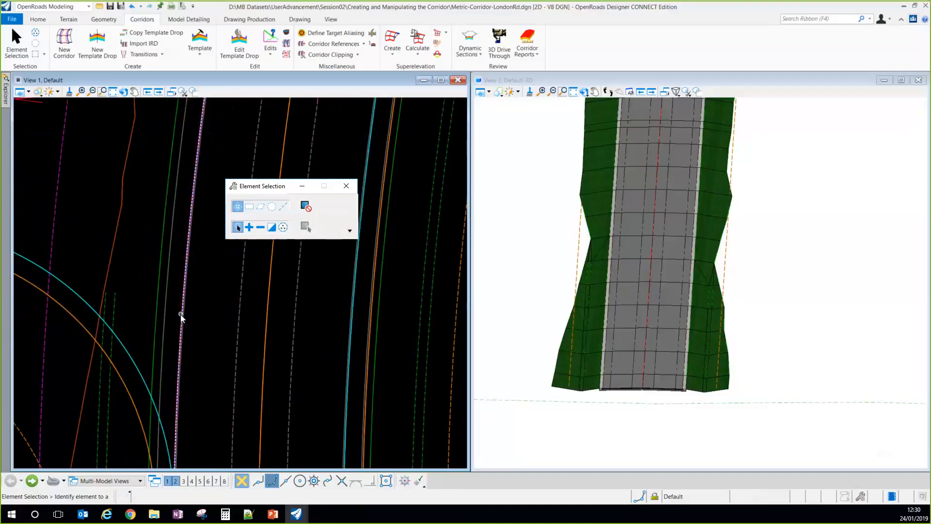
scroll(179, 320, "down", 3)
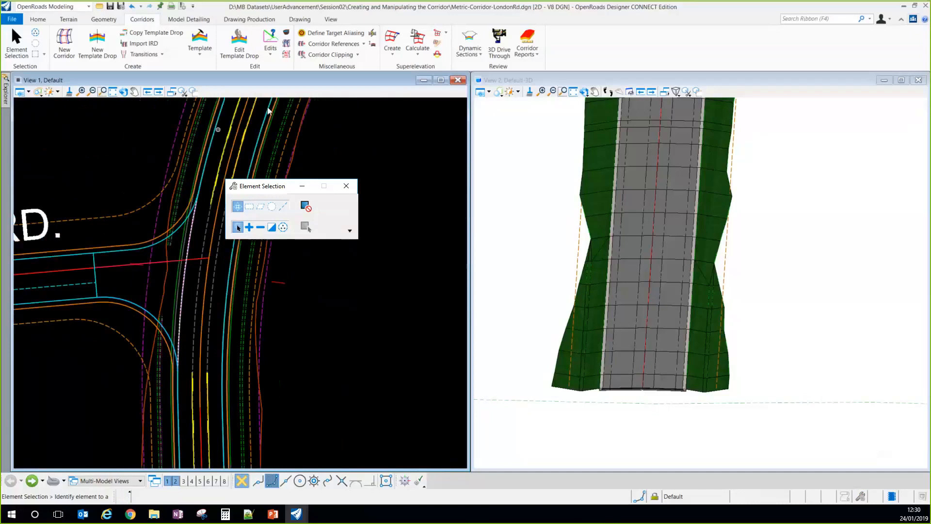
Step: Try to add the Church Rd matchline as a corridor reference of the LondonRd corridor
left_click(339, 46)
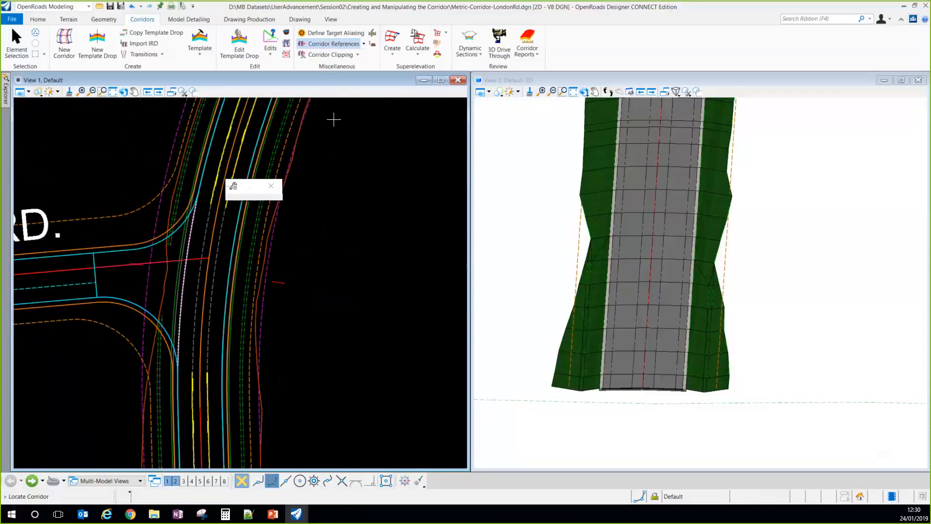
left_click(270, 257)
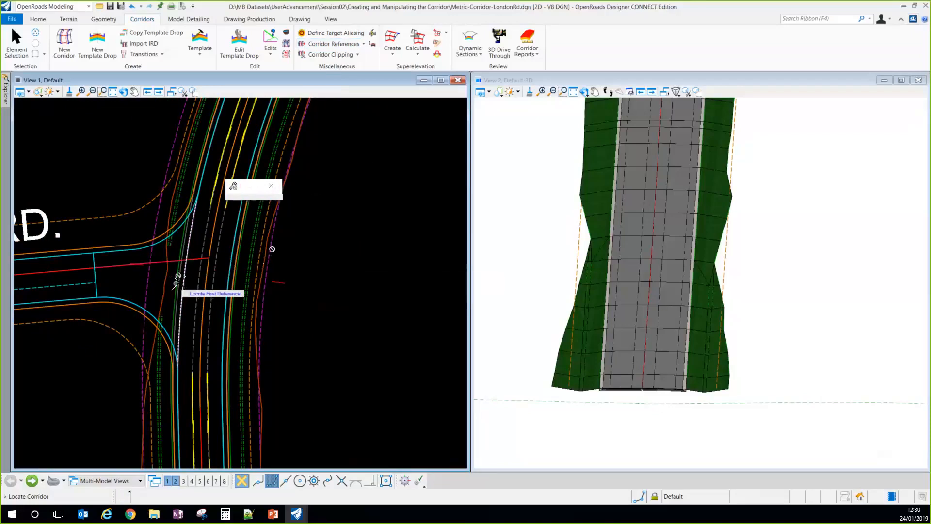
left_click(182, 280)
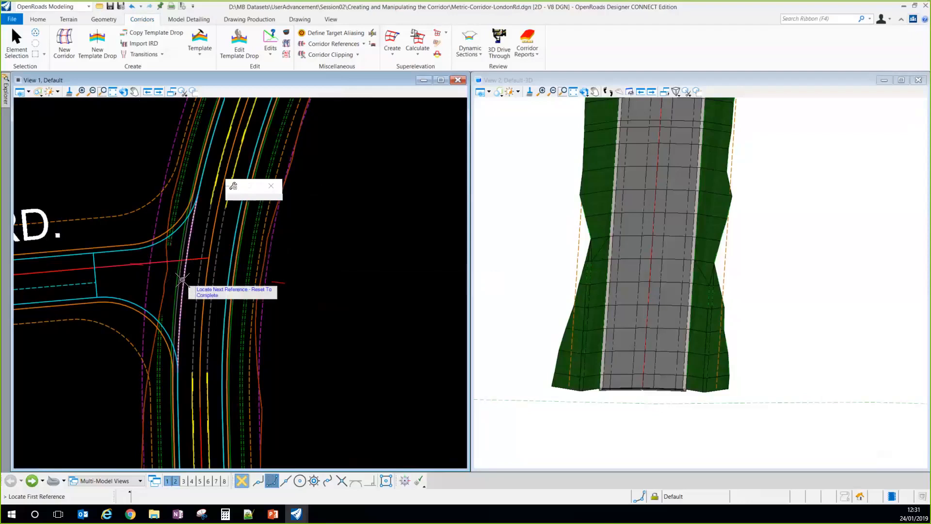
right_click(182, 280)
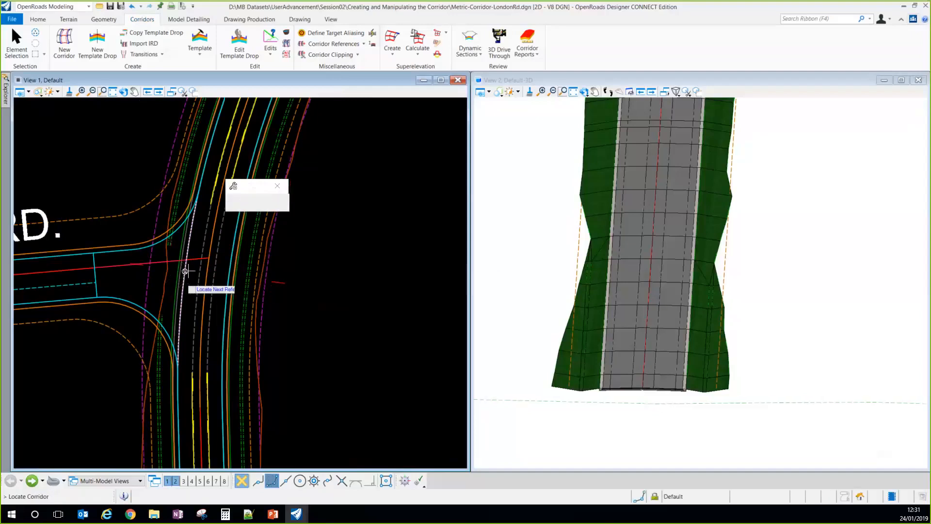
Step: Add the Church Rd matchline as a corridor reference to the LondonRd corridor and check the junction opening in 3D
scroll(185, 271, "up", 2)
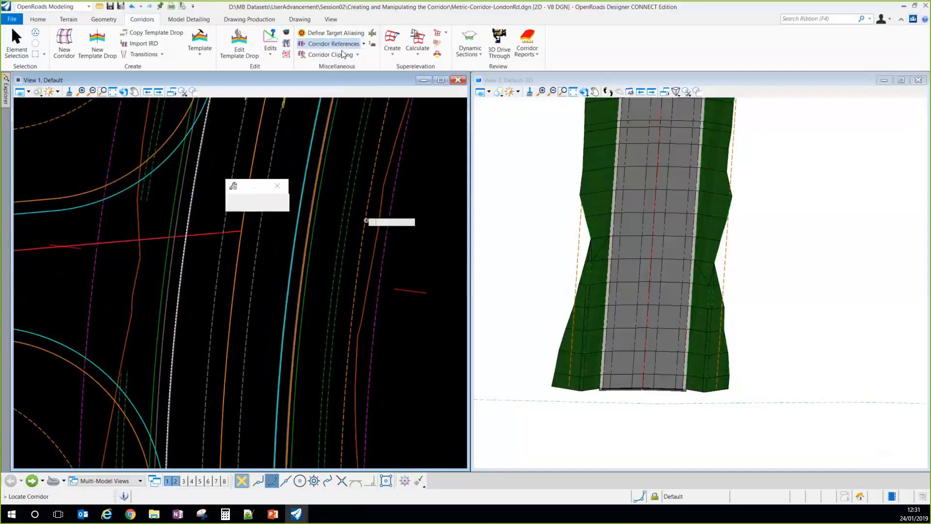
left_click(385, 227)
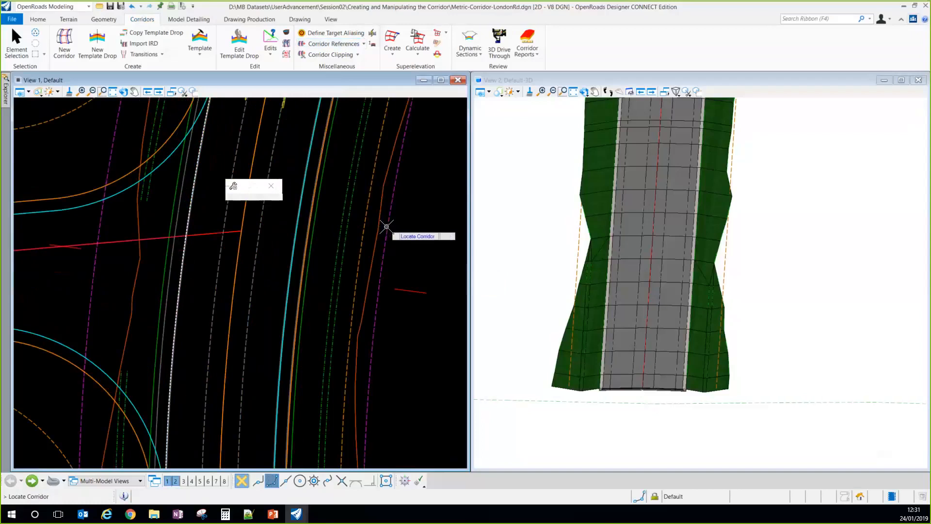
left_click(183, 271)
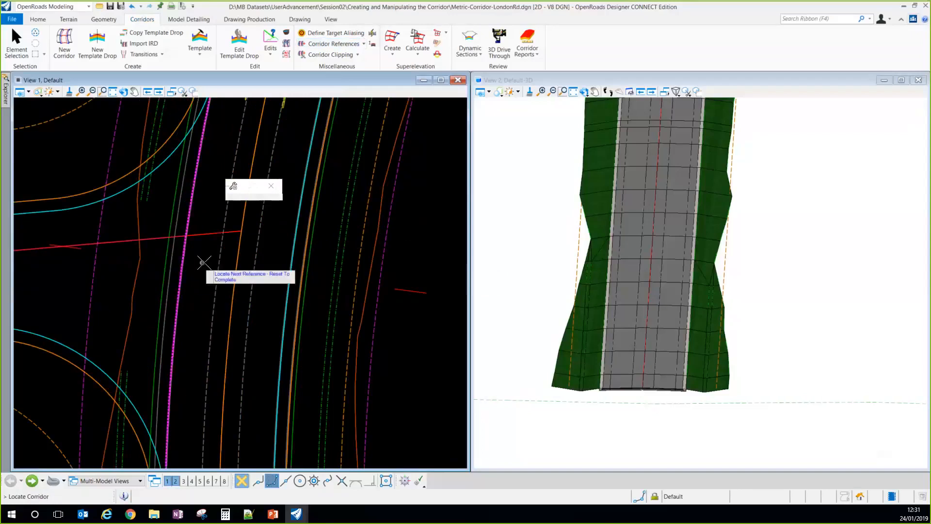
right_click(199, 261)
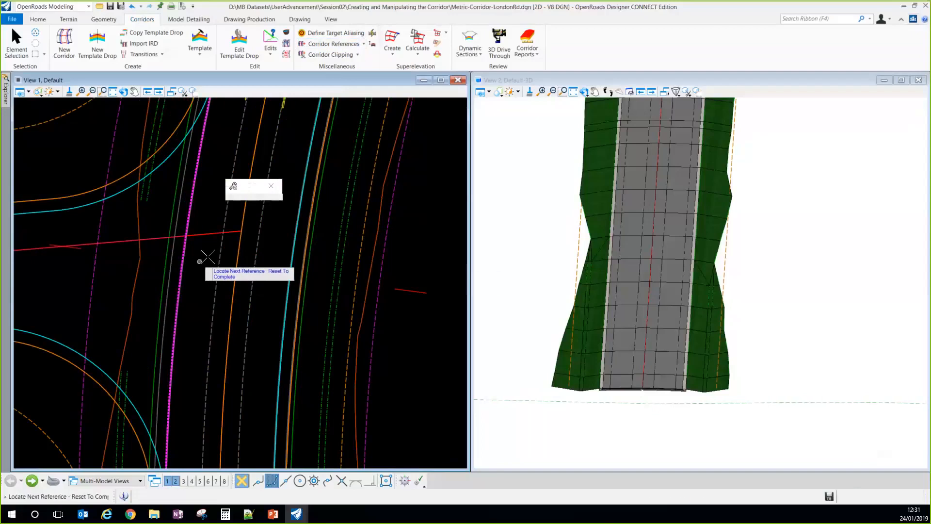
right_click(207, 256)
scroll(209, 259, "down", 4)
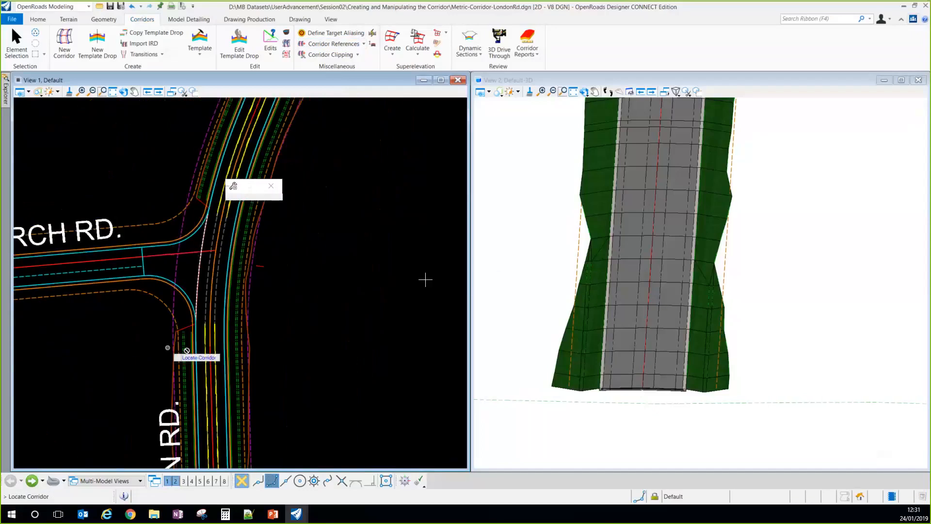
scroll(612, 281, "down", 6)
scroll(613, 174, "up", 5)
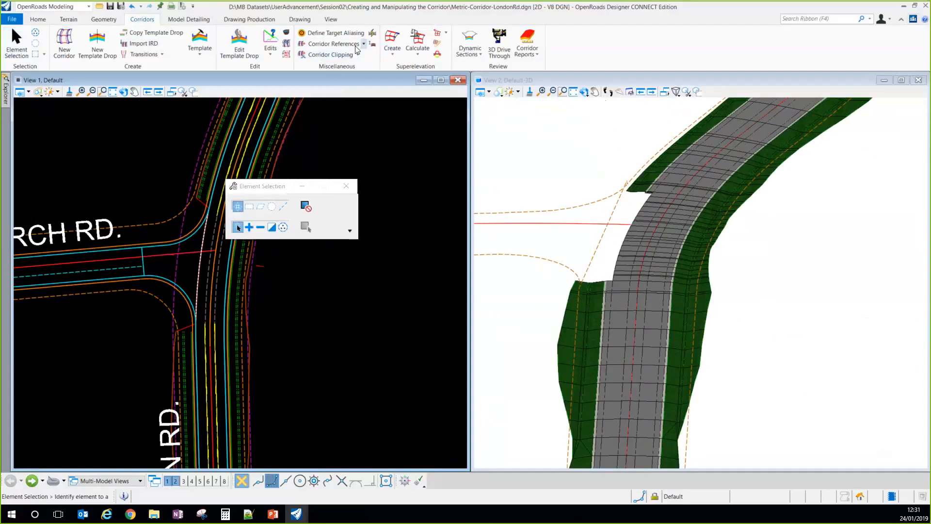
Step: Start another set of corridor references for the LondonRd corridor and pick the matchline across the Ramp C entrance
left_click(334, 44)
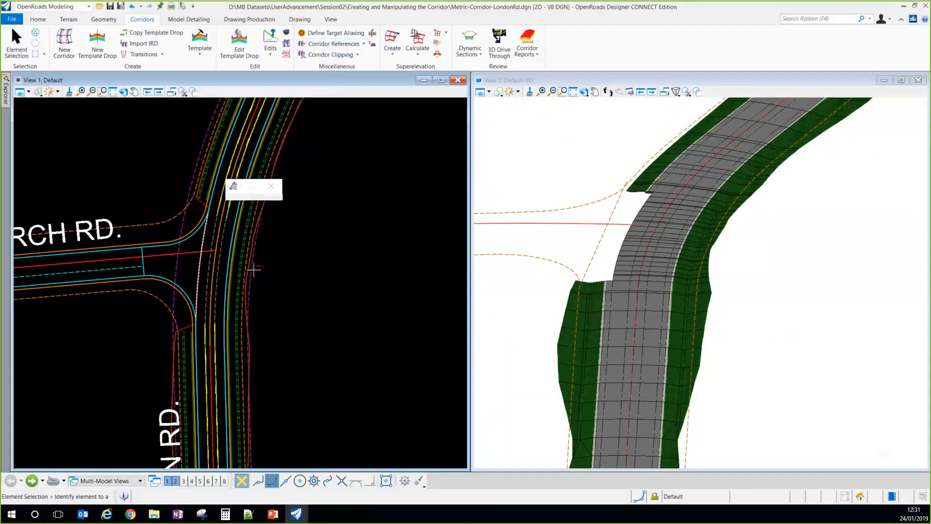
left_click(251, 269)
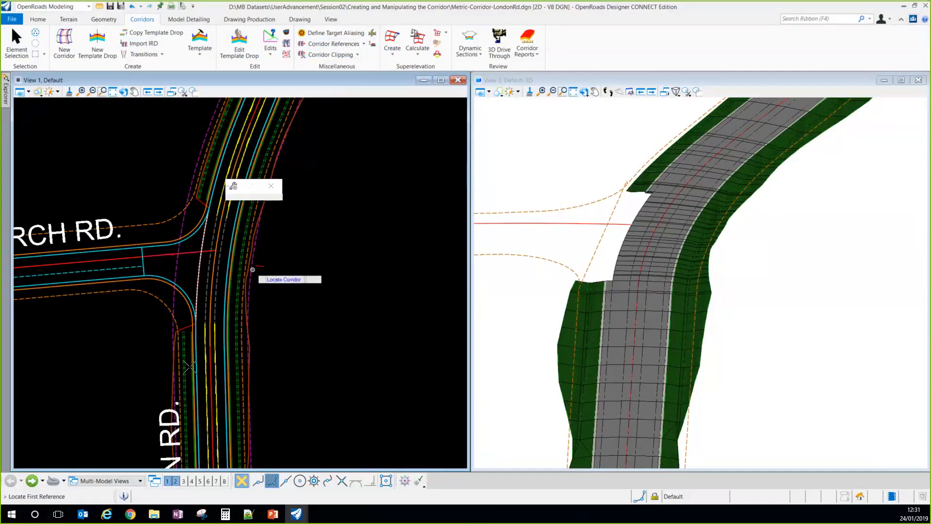
scroll(180, 359, "down", 3)
scroll(181, 356, "down", 1)
scroll(228, 282, "up", 6)
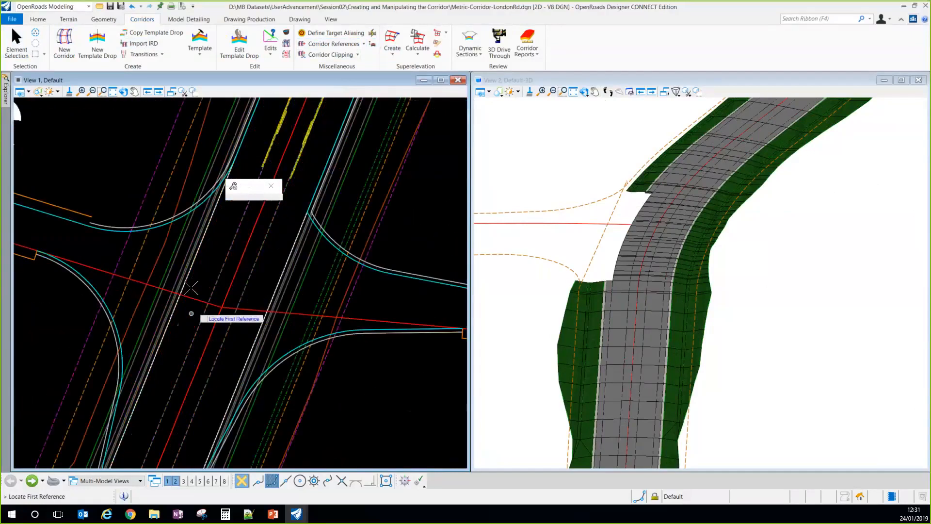
left_click(181, 278)
scroll(160, 354, "down", 4)
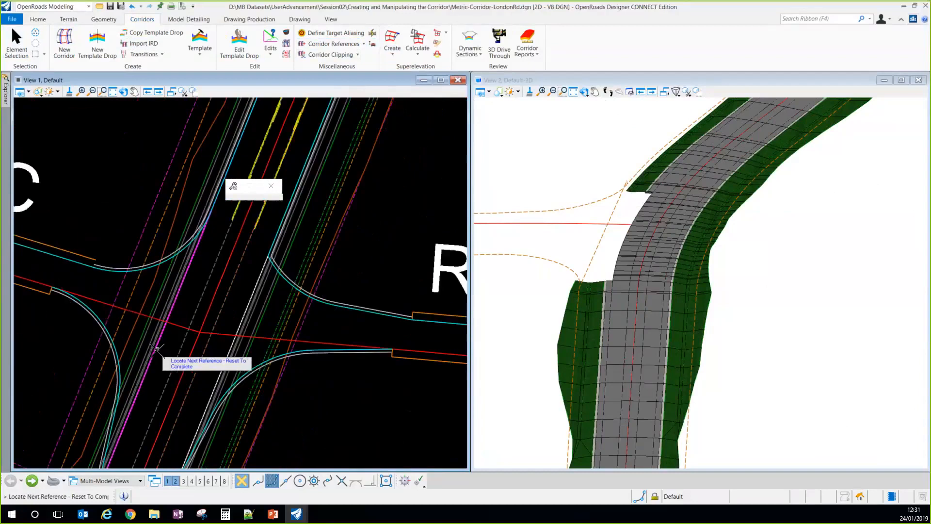
Step: Pick the matchline across the Ramp B entrance as the next corridor reference
scroll(157, 354, "down", 3)
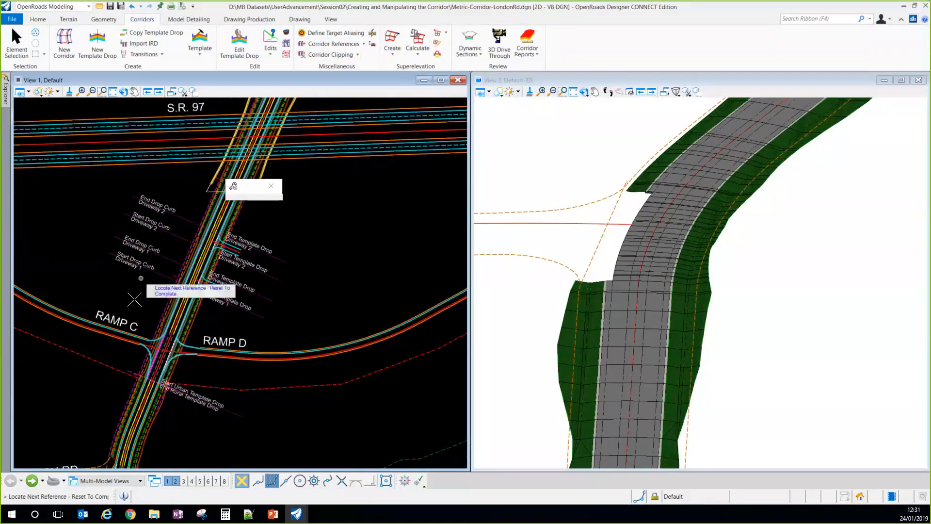
scroll(126, 333, "down", 2)
scroll(212, 186, "up", 5)
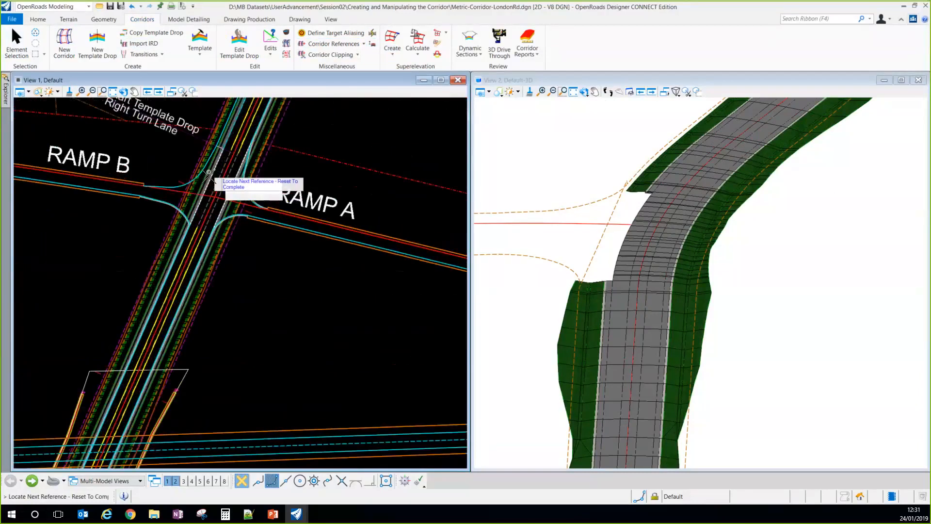
scroll(212, 186, "up", 2)
left_click(211, 188)
Step: Pick the Forest Ct matchline as the last corridor reference, complete the set and inspect the junction openings in 3D
scroll(144, 328, "down", 4)
scroll(142, 359, "down", 6)
scroll(163, 270, "up", 4)
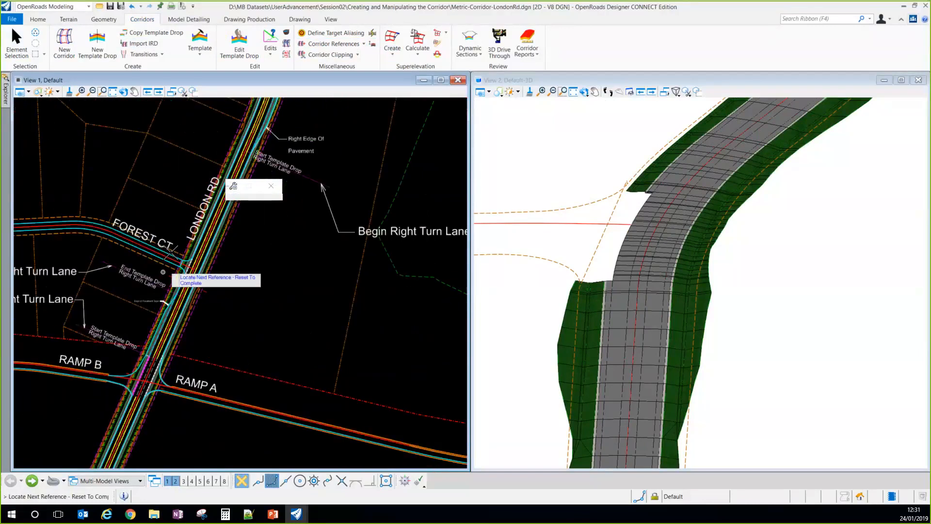
scroll(213, 279, "up", 3)
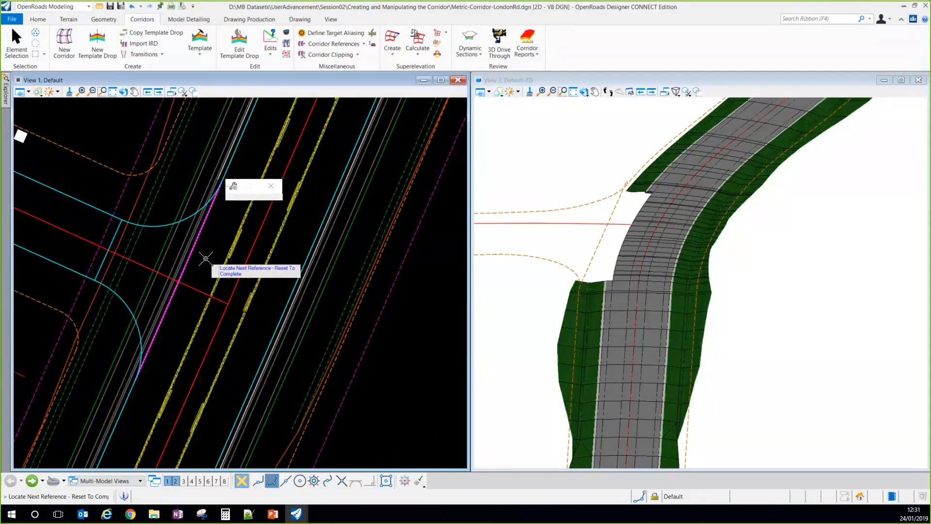
right_click(205, 259)
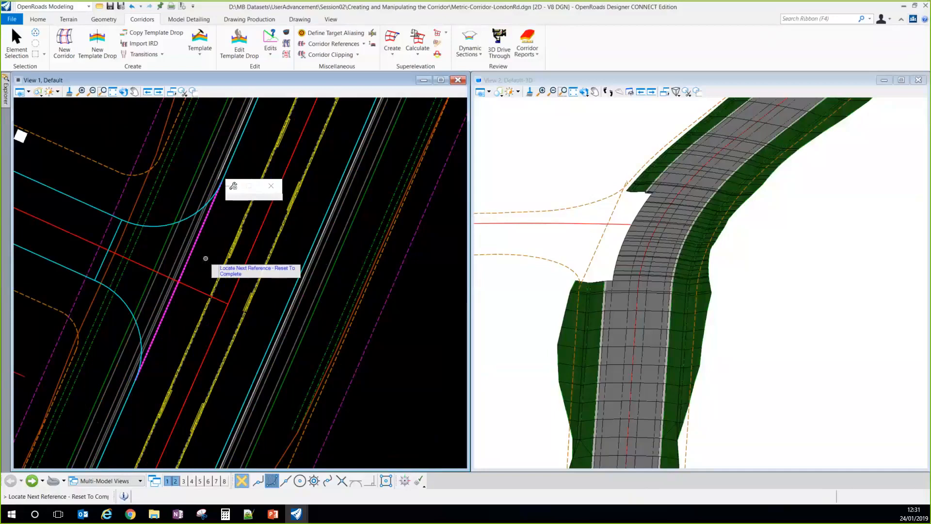
right_click(207, 261)
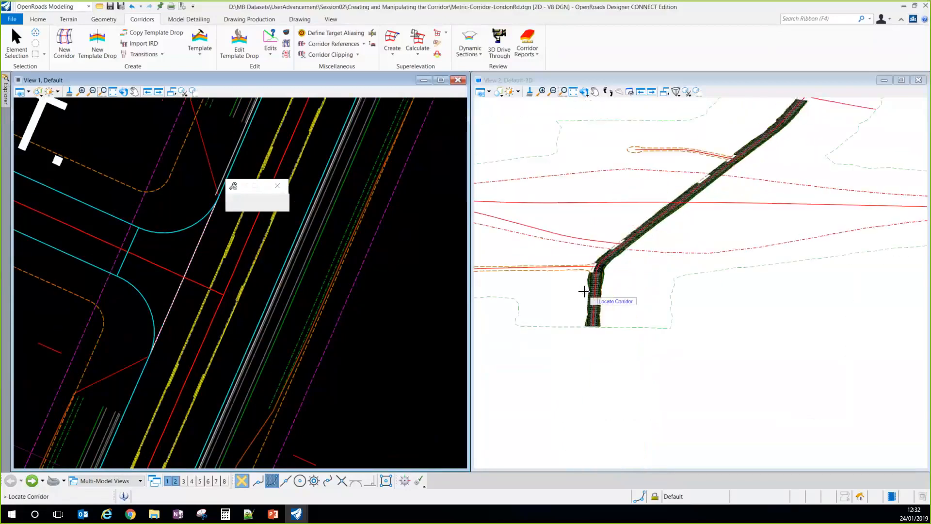
scroll(582, 289, "down", 5)
scroll(643, 245, "up", 10)
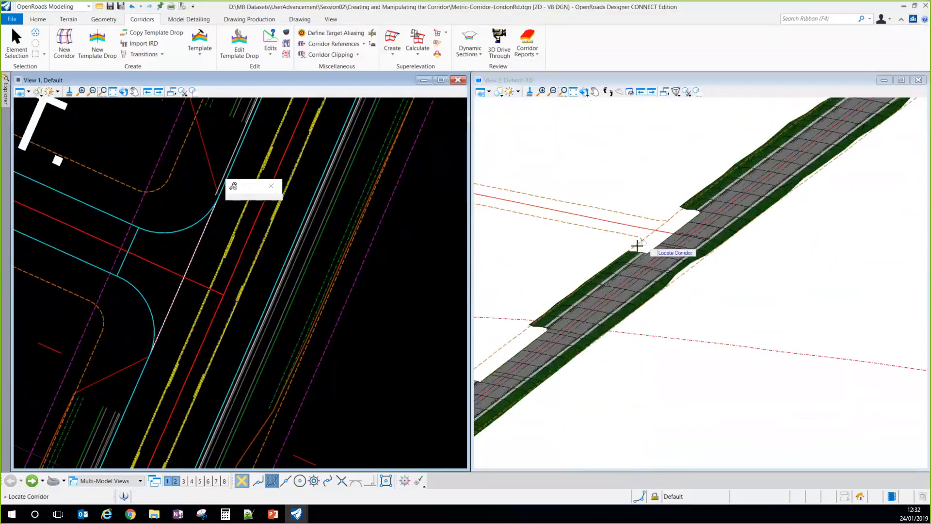
Step: Start a new template drop on the LondonRd corridor at Driveway 1, using the 2 Lanes + Turn Lane-Urban template
scroll(234, 265, "down", 2)
scroll(234, 265, "down", 4)
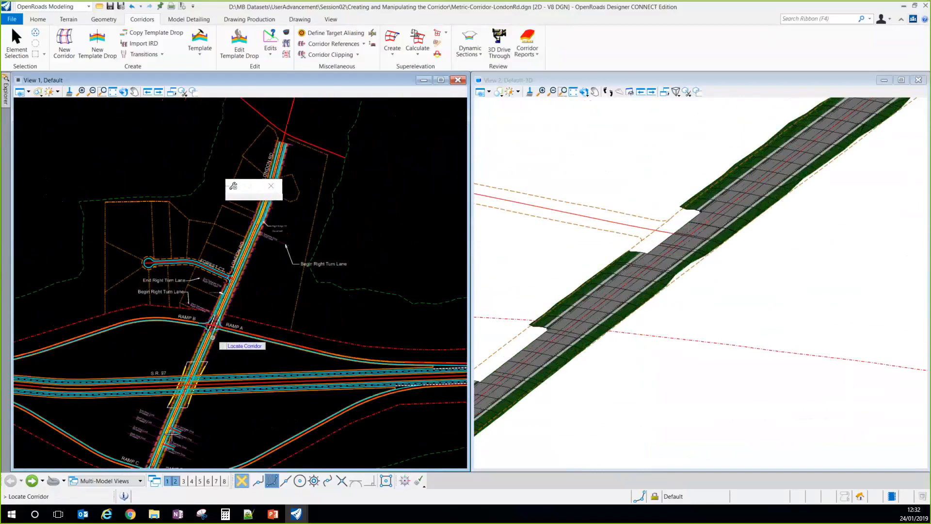
scroll(170, 432, "up", 6)
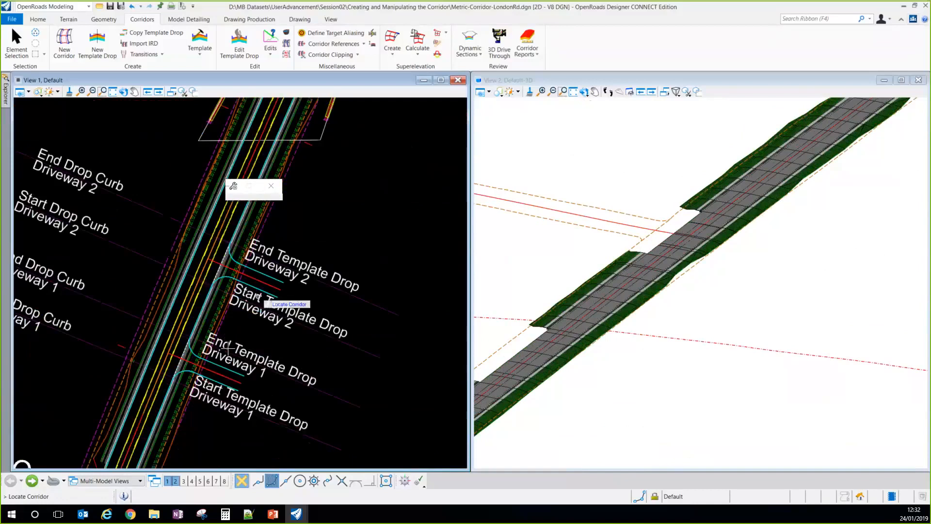
scroll(227, 348, "up", 2)
scroll(210, 334, "down", 1)
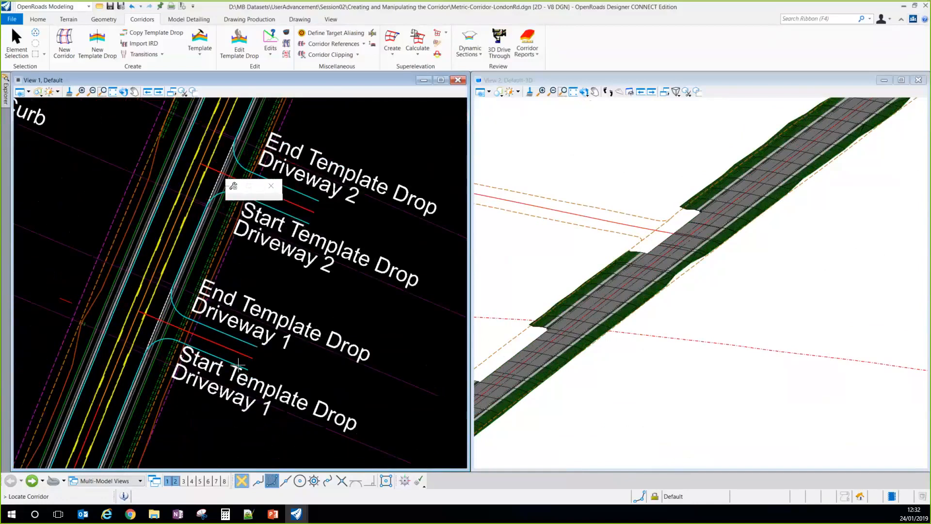
left_click(99, 44)
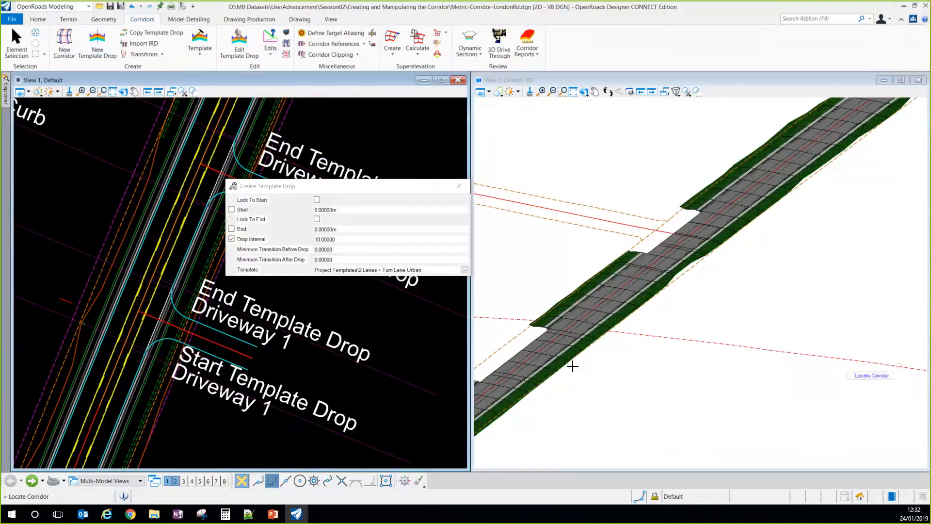
left_click(83, 290)
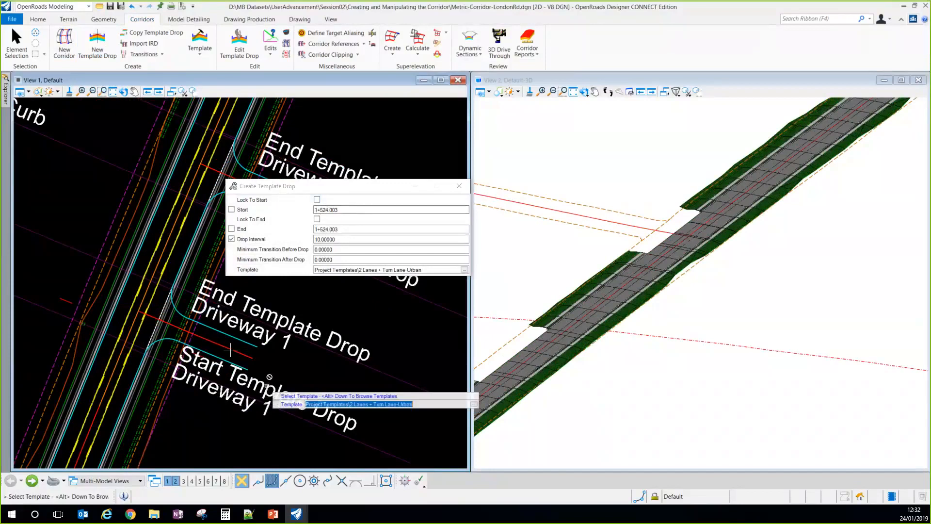
scroll(191, 306, "down", 2)
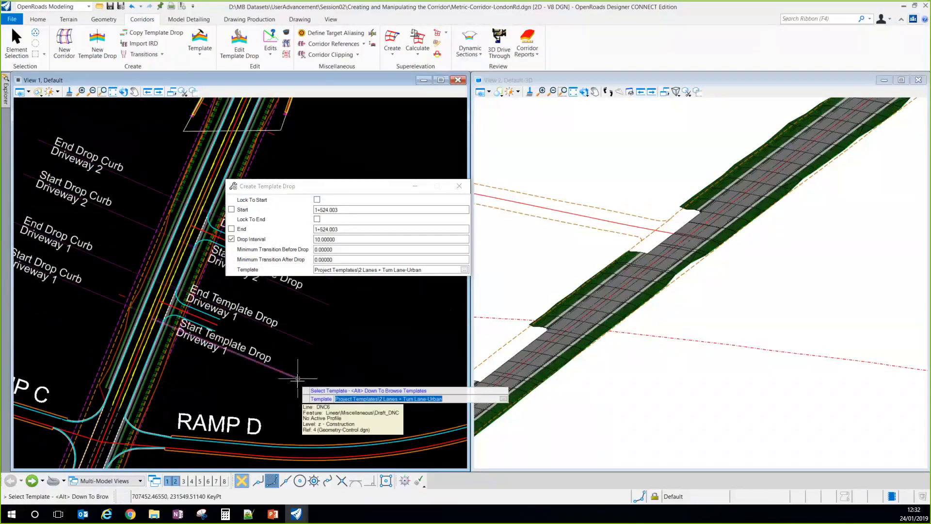
left_click(335, 355)
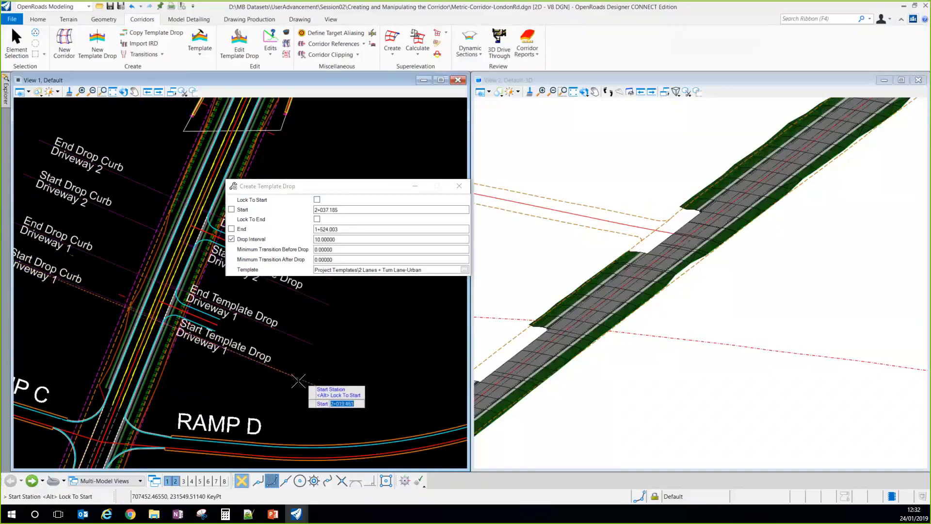
Step: Place the drop between the Start and End Template Drop lines of Driveway 1, with a 10 m interval and zero transitions
left_click(304, 380)
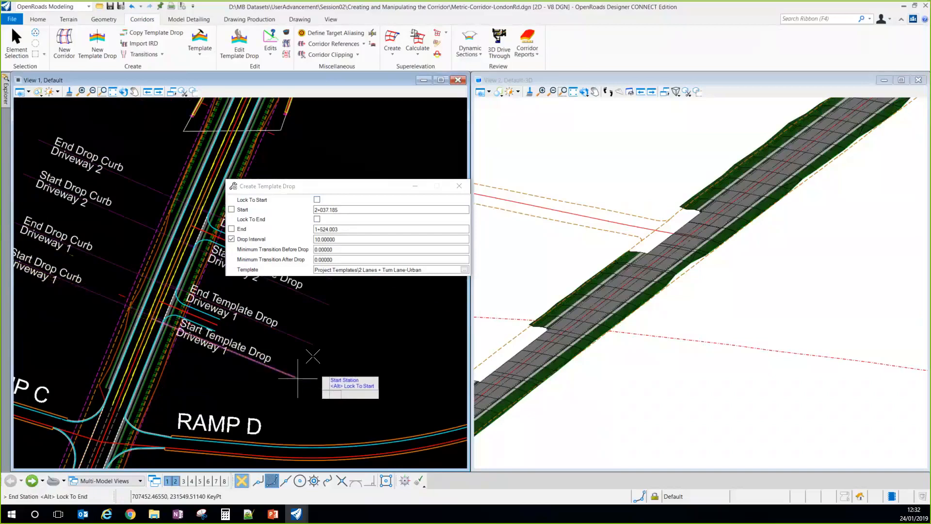
left_click(317, 337)
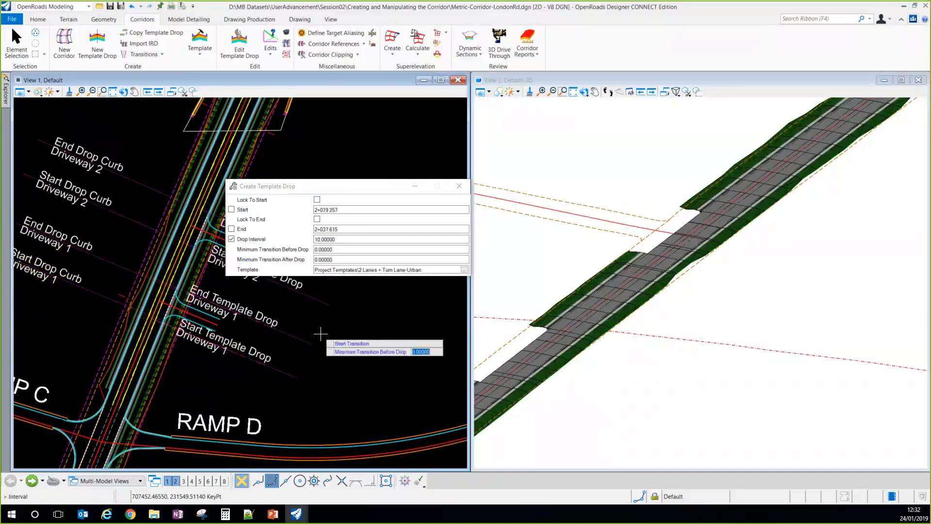
left_click(320, 334)
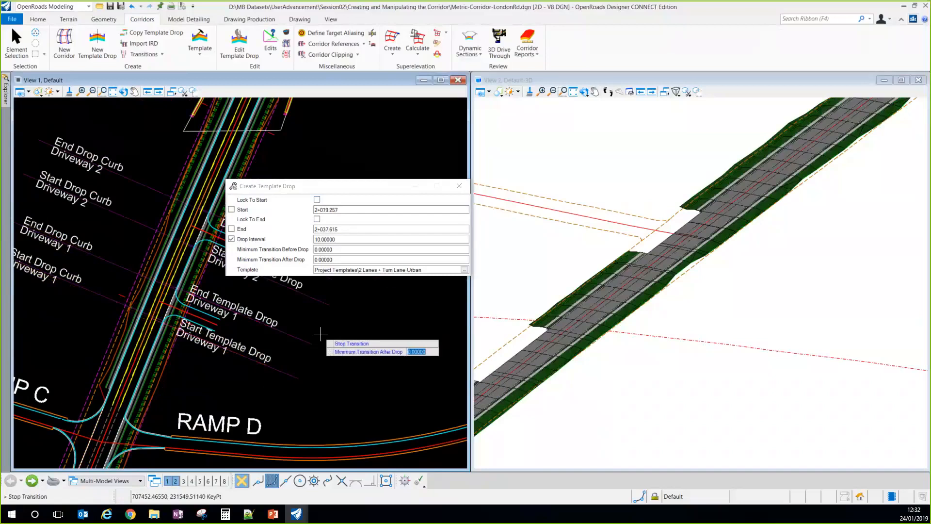
left_click(321, 334)
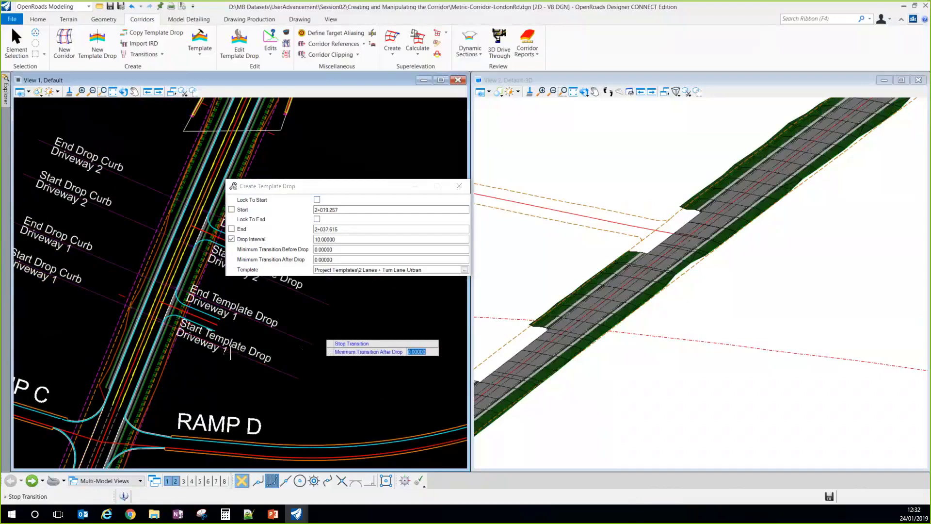
right_click(118, 323)
Step: Open the Driveway 1 template drop for editing and delete the cut and fill end conditions on its right side
scroll(103, 316, "up", 2)
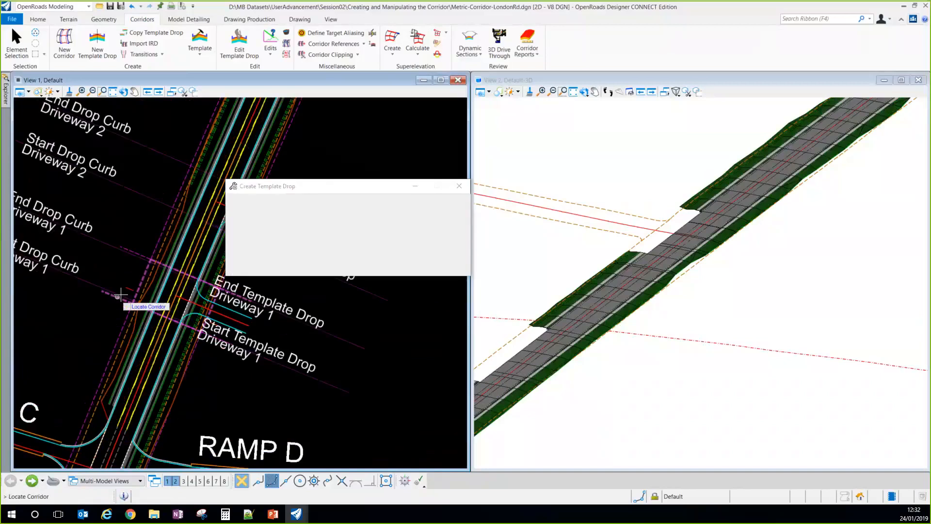
scroll(121, 292, "up", 1)
left_click(233, 43)
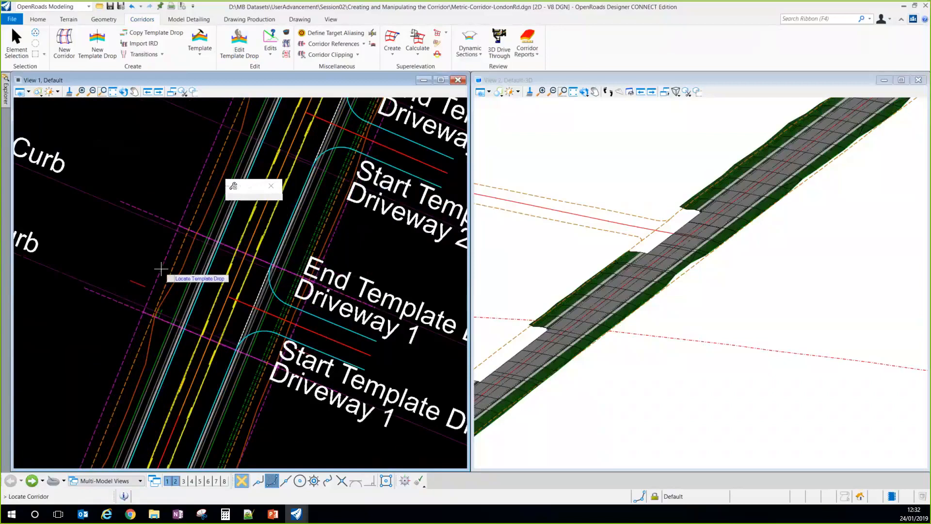
left_click(161, 269)
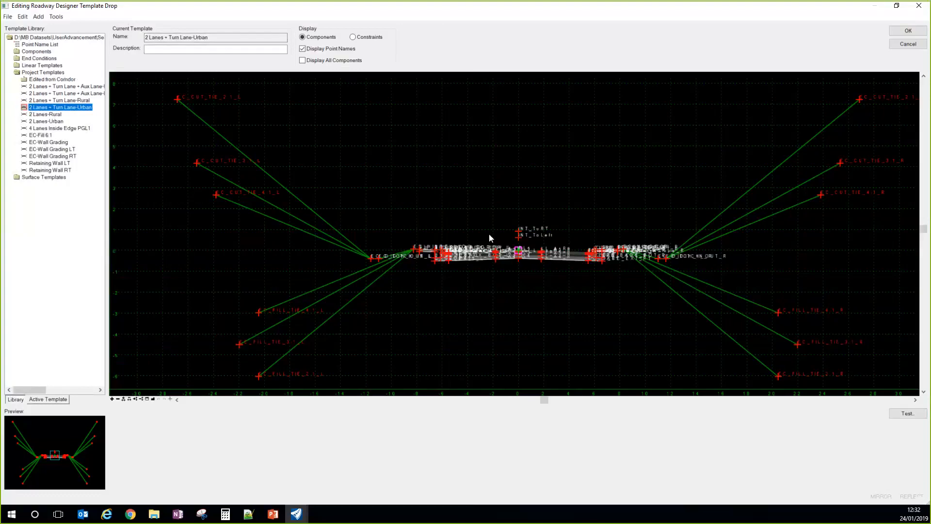
scroll(327, 238, "down", 2)
scroll(543, 268, "up", 5)
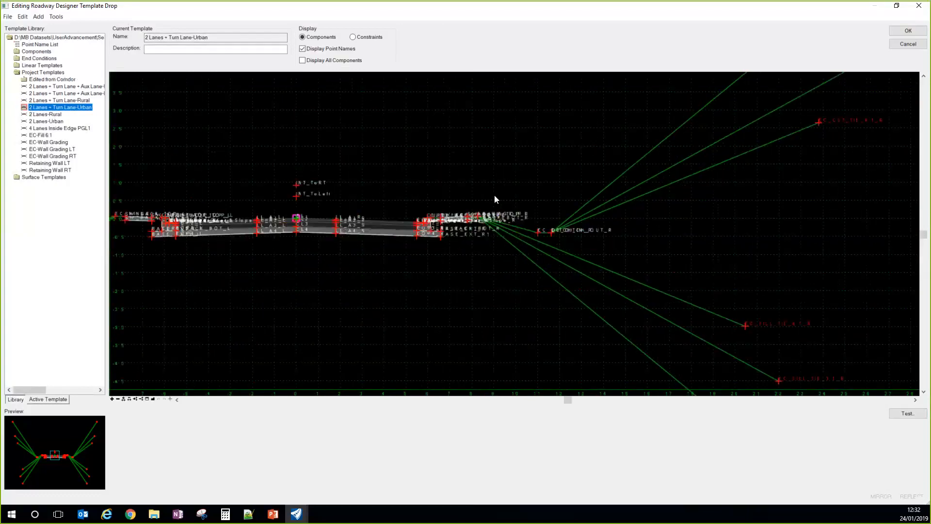
right_click(485, 153)
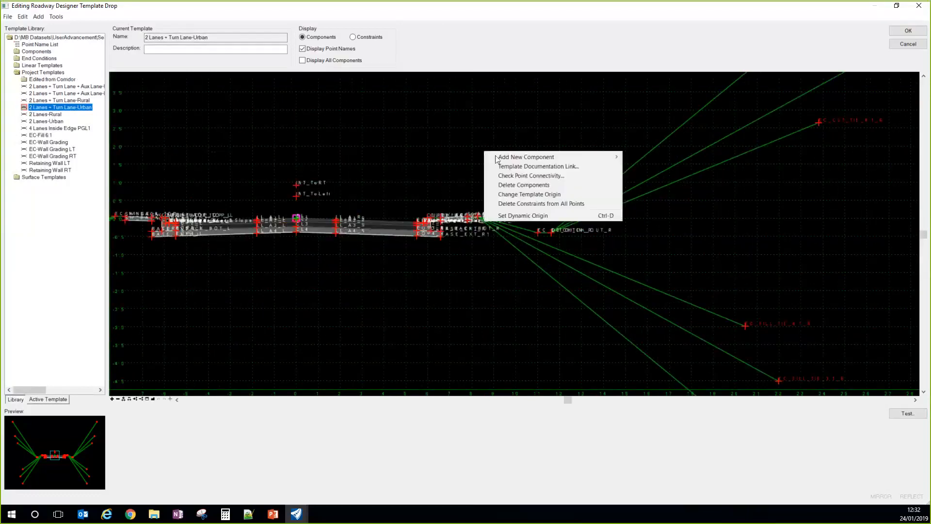
left_click(513, 185)
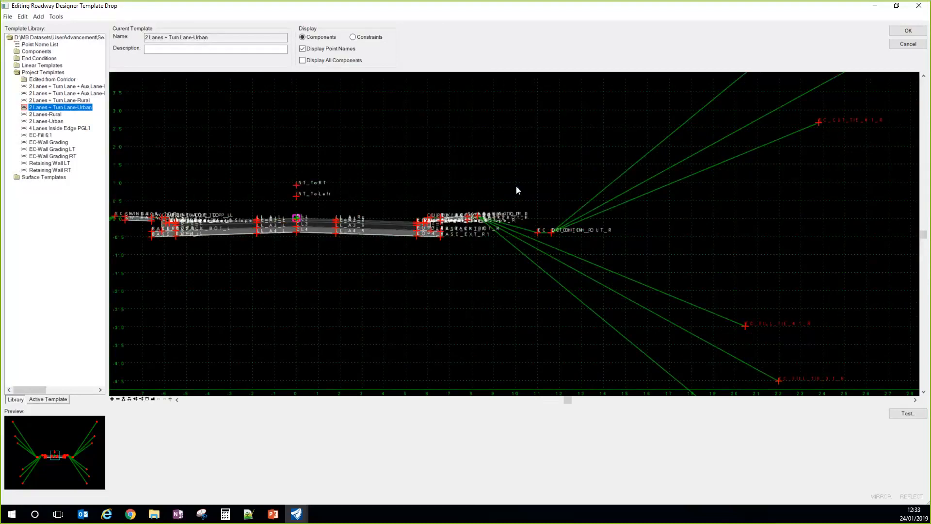
mouse_move(557, 312)
left_mouse_down()
mouse_move(533, 310)
mouse_move(484, 196)
mouse_move(478, 206)
left_mouse_up()
Step: Delete the remaining components behind the right curb, accept the edited template drop and check the Driveway 1 opening in 3D
scroll(467, 217, "up", 3)
scroll(466, 222, "up", 2)
right_click(534, 169)
left_click(557, 207)
mouse_move(554, 197)
left_mouse_down()
mouse_move(492, 260)
mouse_move(454, 182)
mouse_move(378, 227)
mouse_move(383, 241)
left_mouse_up()
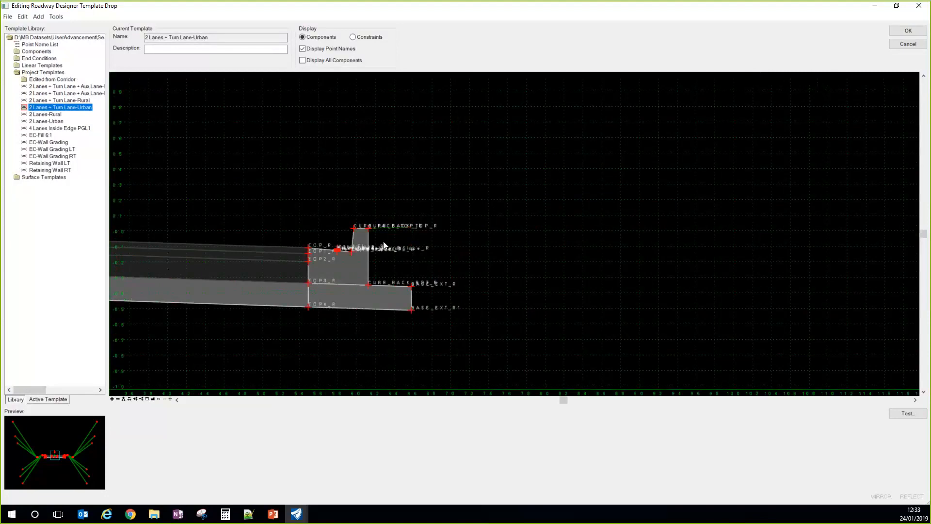
left_click(908, 31)
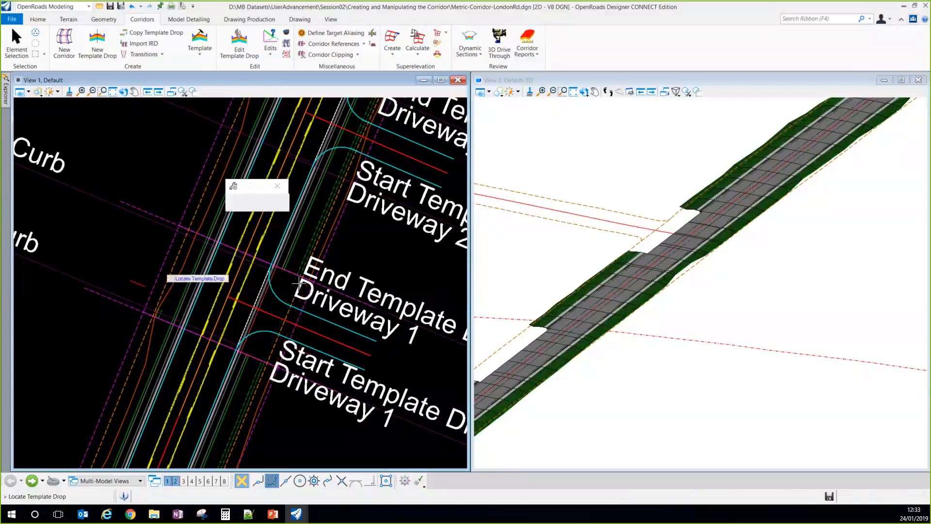
scroll(286, 304, "down", 1)
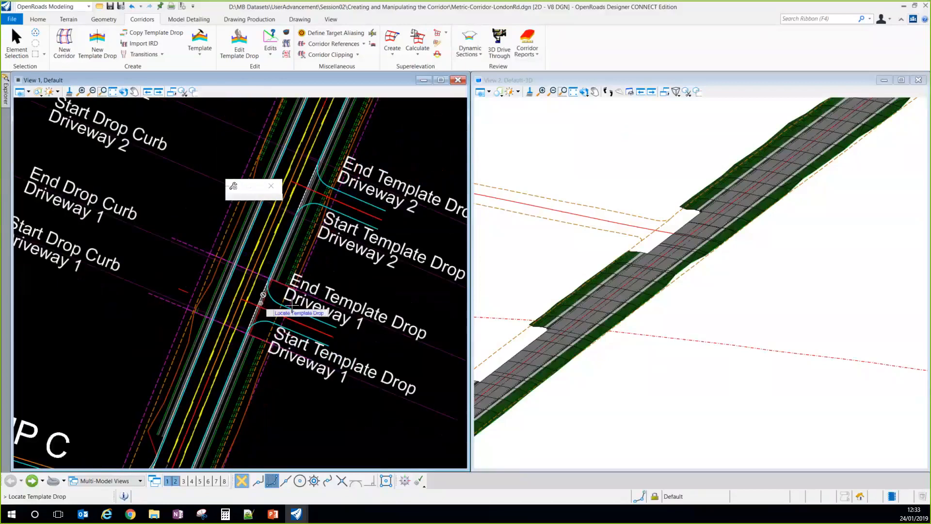
scroll(603, 306, "down", 5)
scroll(507, 383, "up", 5)
scroll(582, 303, "up", 3)
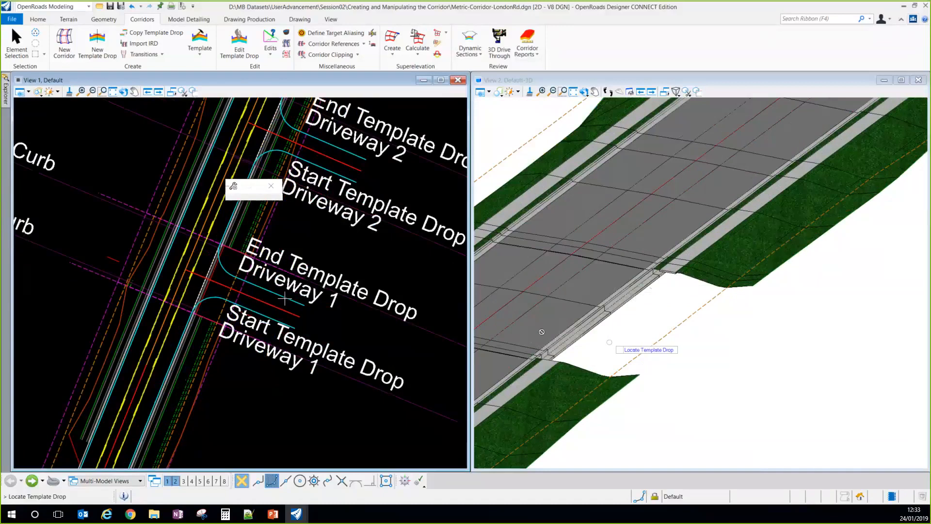
Step: Copy the Driveway 1 template drop to Driveway 2, between its Start and End Template Drop lines, from station 2+058.694 to 2+077.052
scroll(179, 311, "down", 1)
scroll(214, 180, "up", 2)
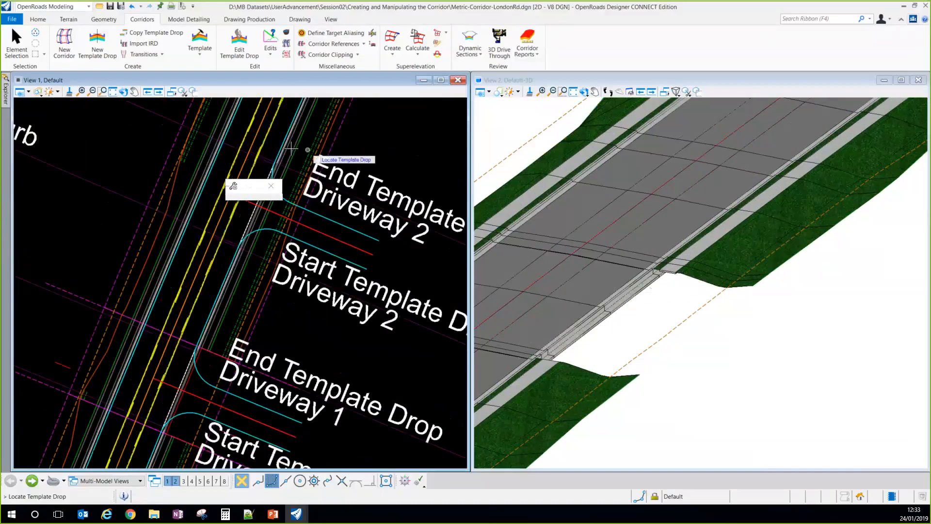
scroll(327, 165, "up", 2)
scroll(327, 165, "down", 1)
scroll(332, 201, "up", 1)
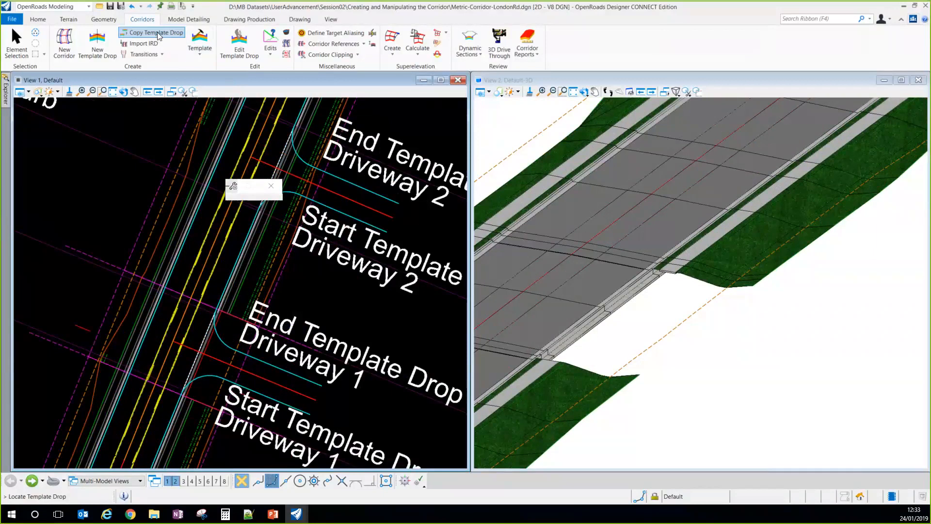
left_click(243, 364)
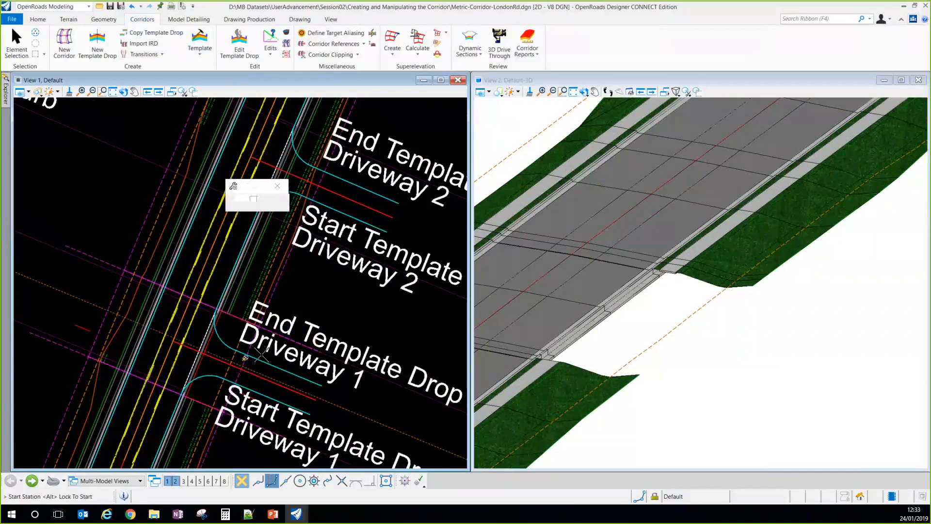
scroll(262, 286, "down", 4)
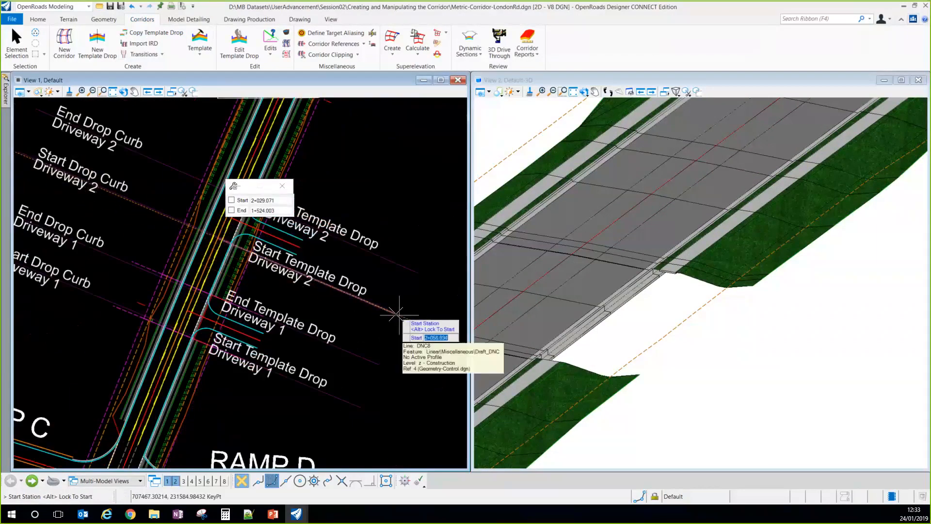
left_click(399, 314)
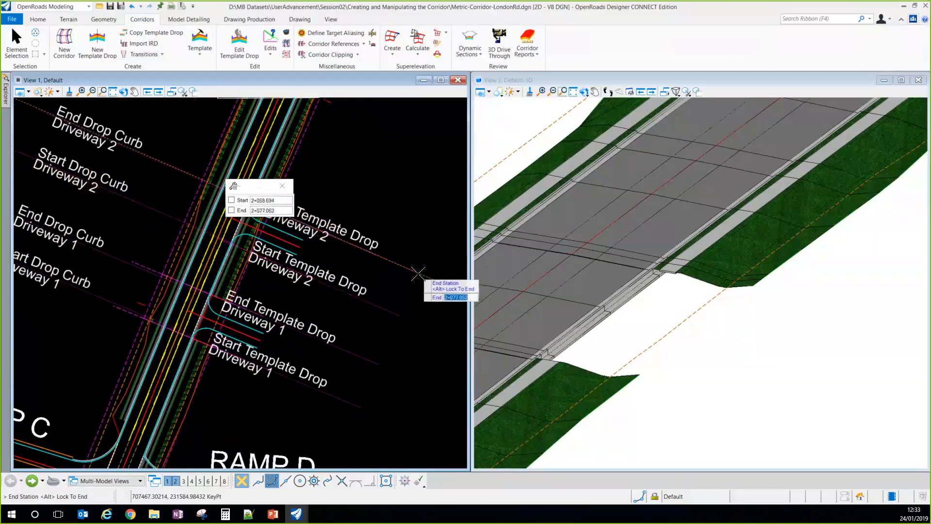
left_click(398, 217)
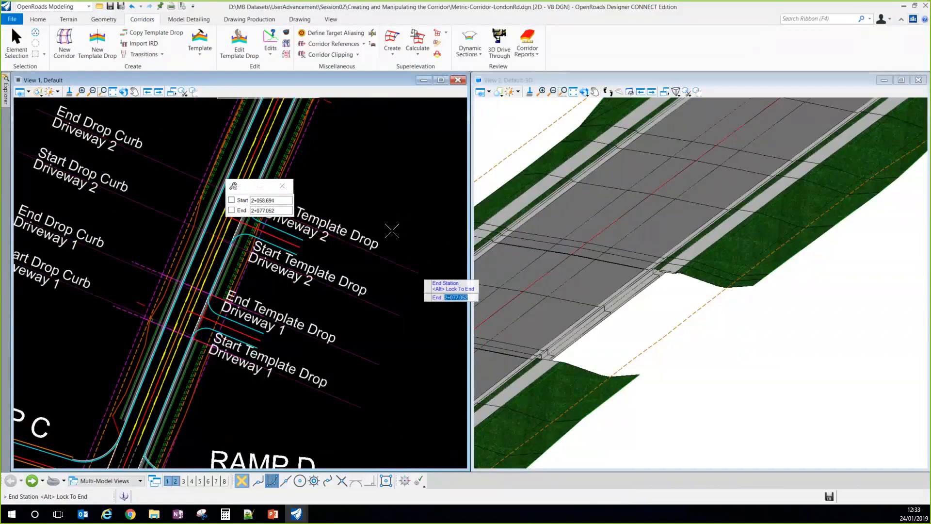
right_click(344, 266)
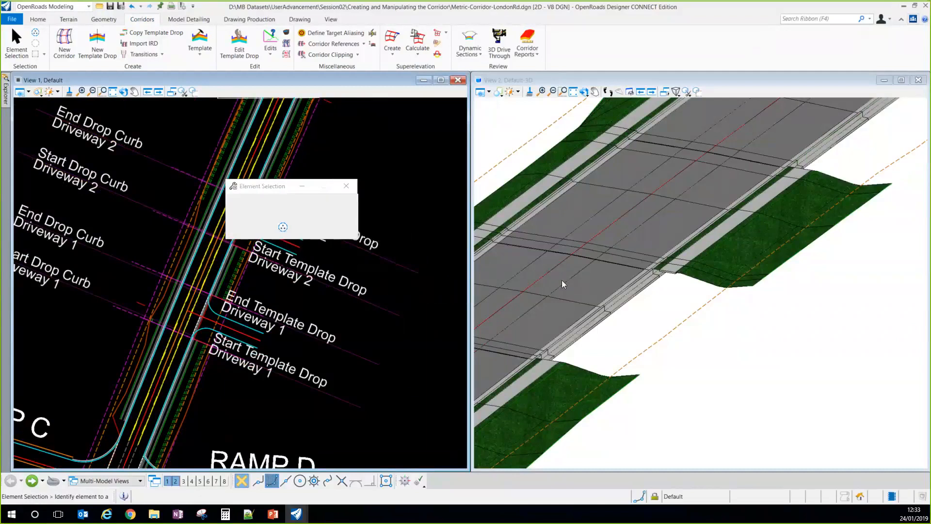
Step: Examine the Driveway 1 and Driveway 2 openings in plan and 3D, including the curb along the right edge
scroll(632, 326, "down", 5)
scroll(714, 251, "up", 6)
scroll(634, 291, "down", 1)
scroll(513, 394, "down", 3)
scroll(464, 425, "up", 1)
scroll(489, 418, "up", 2)
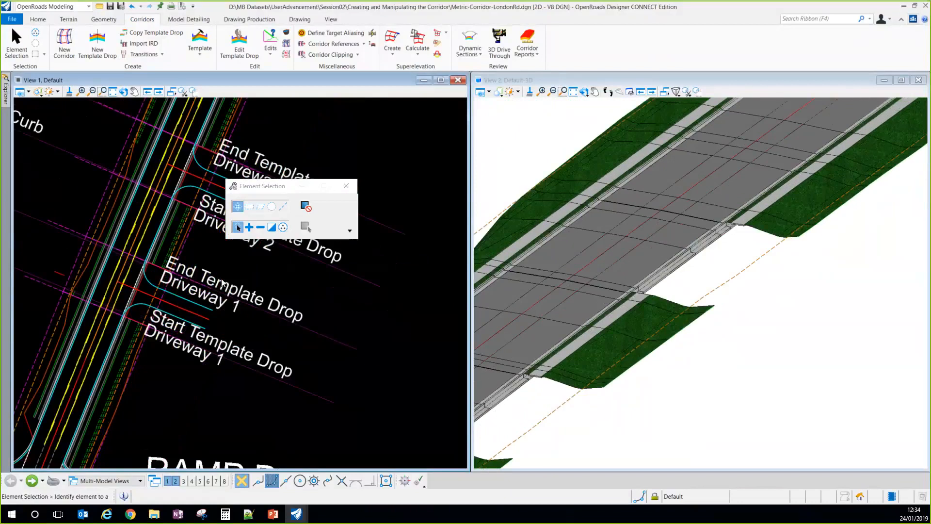
scroll(272, 277, "down", 3)
scroll(272, 284, "up", 4)
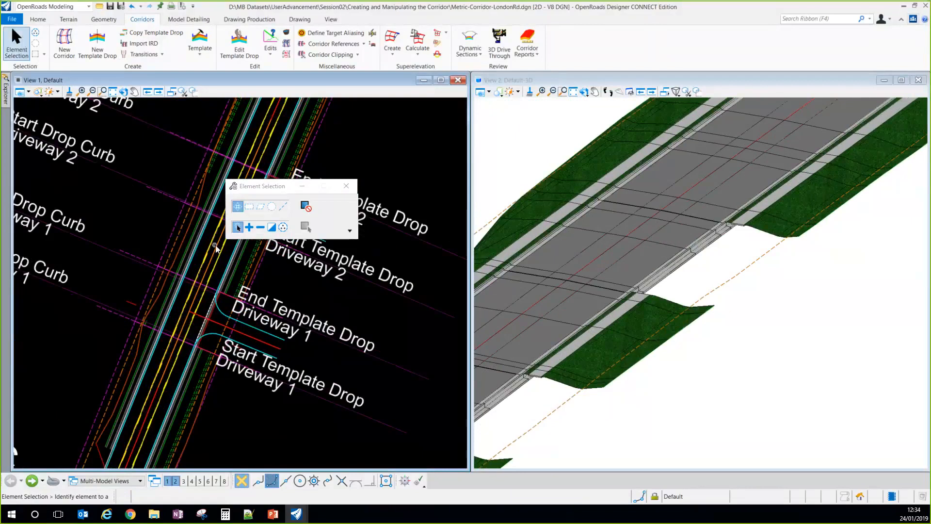
scroll(213, 255, "down", 2)
scroll(209, 309, "up", 2)
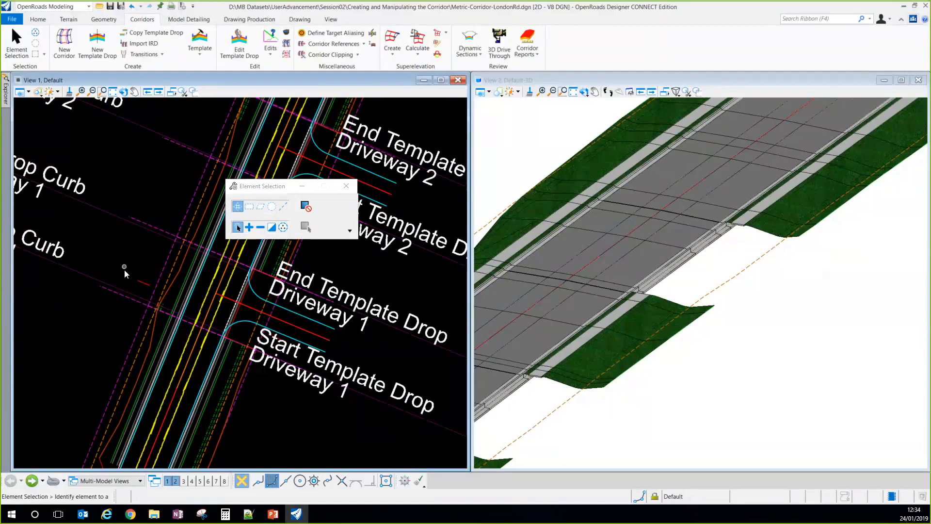
scroll(124, 273, "down", 2)
scroll(153, 284, "up", 1)
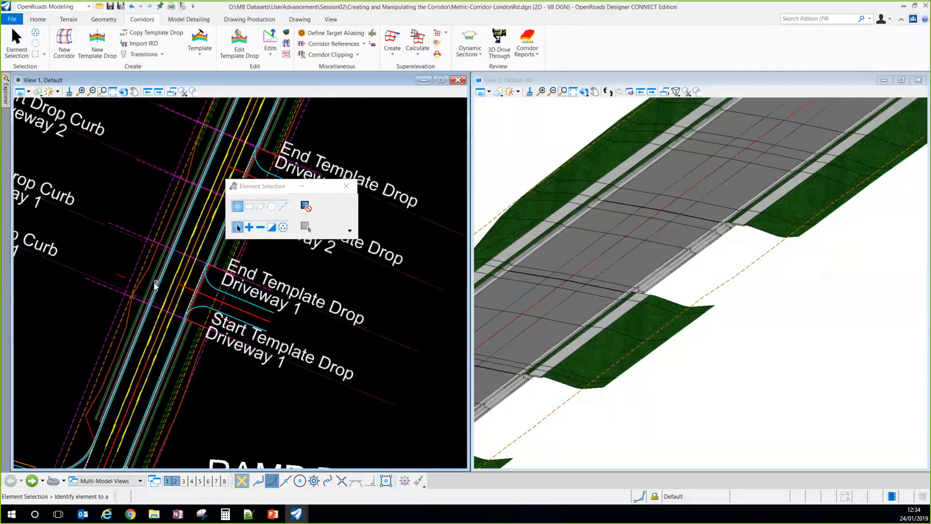
scroll(145, 282, "up", 1)
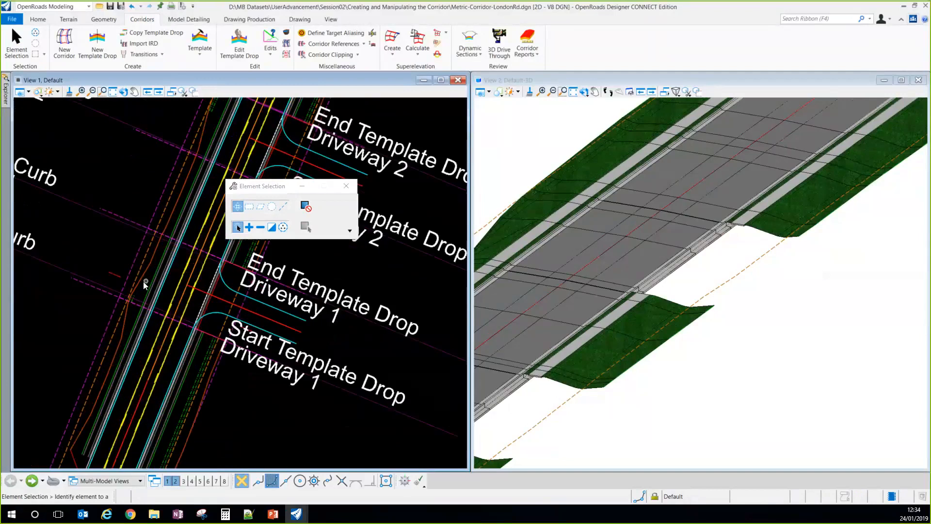
scroll(566, 334, "down", 3)
scroll(536, 368, "up", 3)
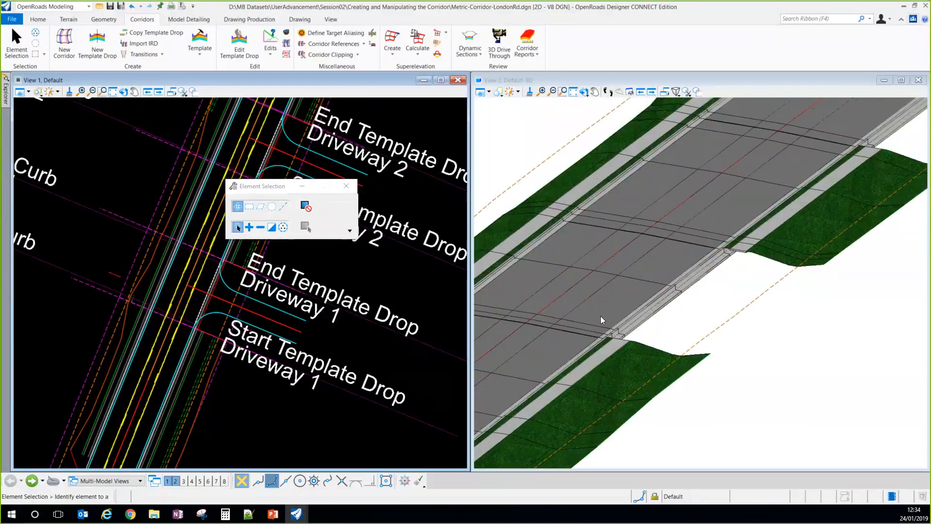
scroll(621, 297, "up", 2)
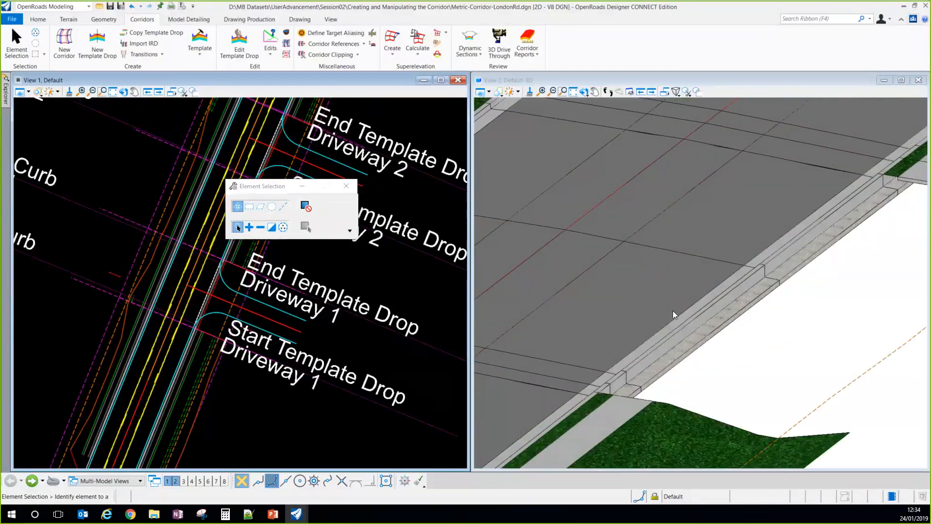
Step: Rotate the 3D view to examine the curb along the driveway opening from the opposite side of the road
left_click(584, 91)
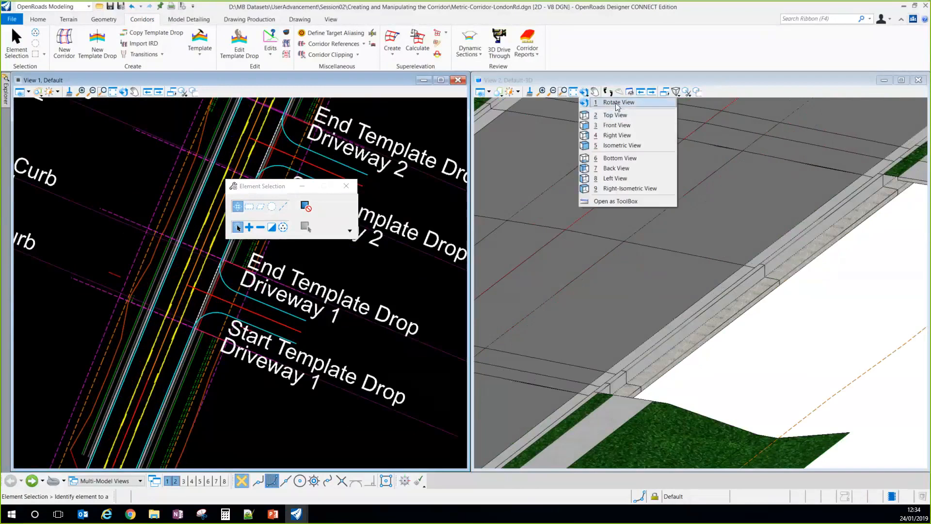
left_click(615, 103)
left_click_drag(640, 301, 756, 291)
left_click(757, 290)
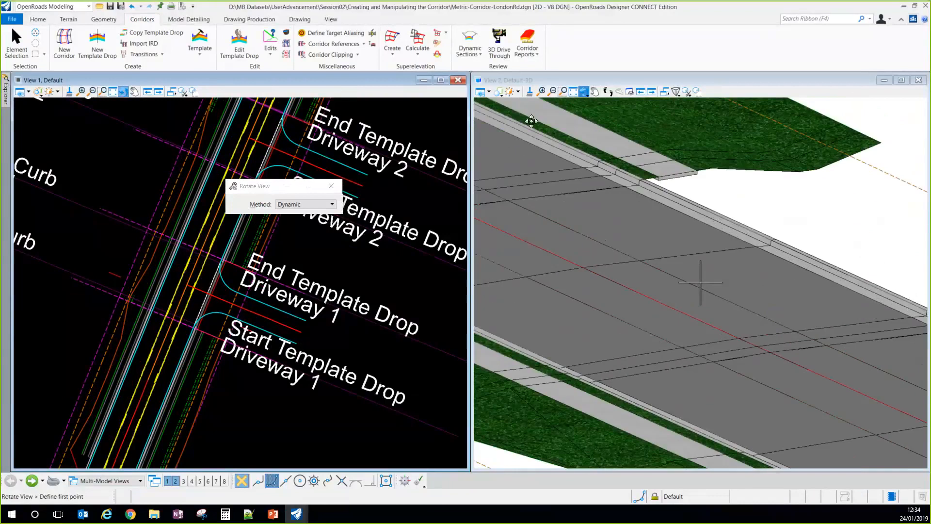
left_click(24, 40)
scroll(549, 218, "down", 1)
scroll(829, 273, "up", 1)
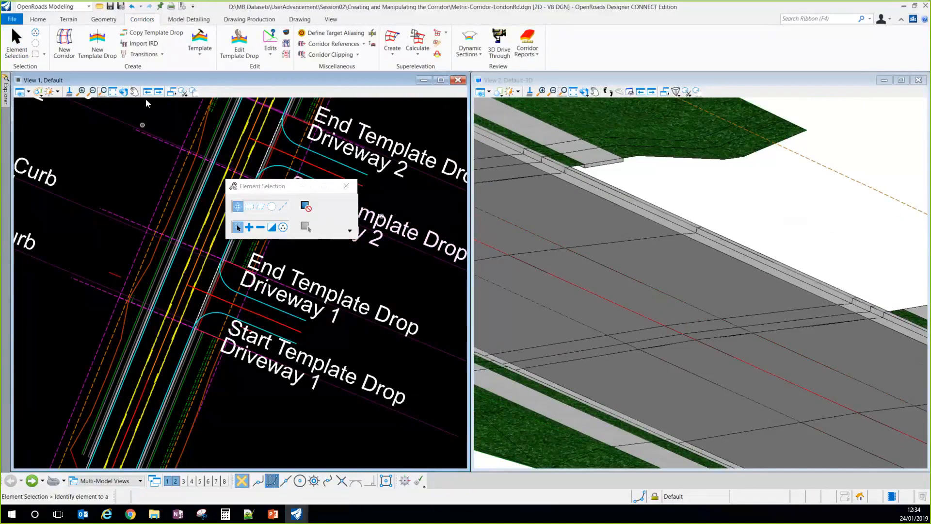
Step: Open the corridor's 2 Lanes + Turn Lane-Urban template drop for editing and examine its right curb up close
left_click(239, 46)
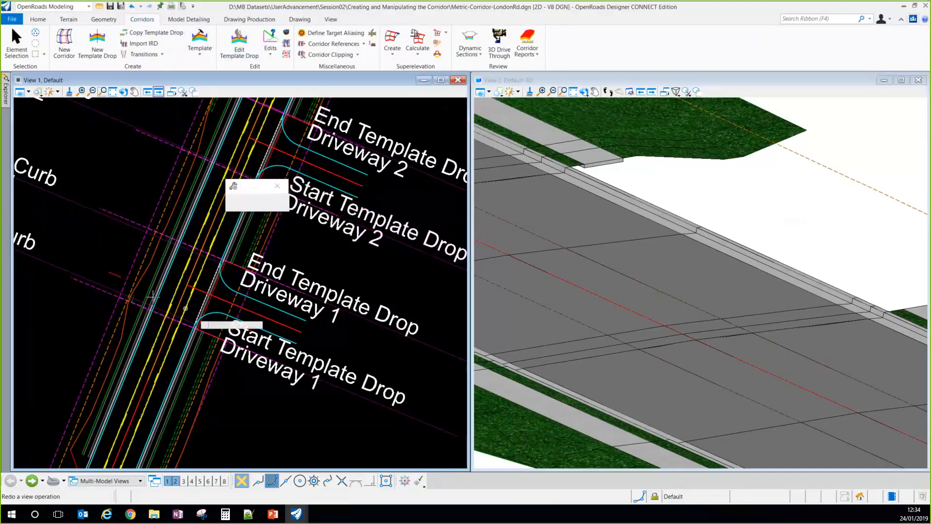
left_click(131, 263)
scroll(381, 181, "down", 2)
scroll(723, 249, "up", 5)
scroll(592, 175, "up", 4)
scroll(507, 174, "up", 4)
scroll(546, 178, "up", 2)
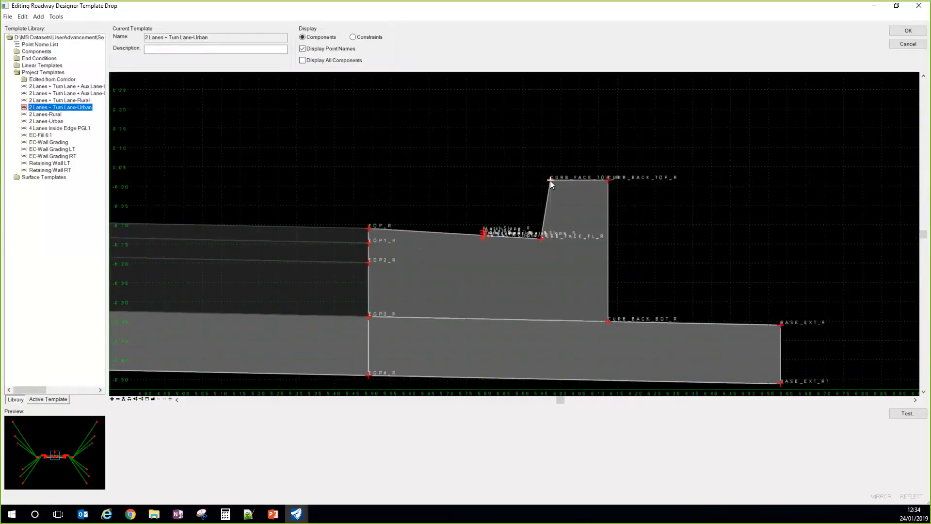
Step: Inspect the vertical constraint label of point CURB_FACE_TOP_R, and leave the template drop editor without saving changes
double_click(550, 180)
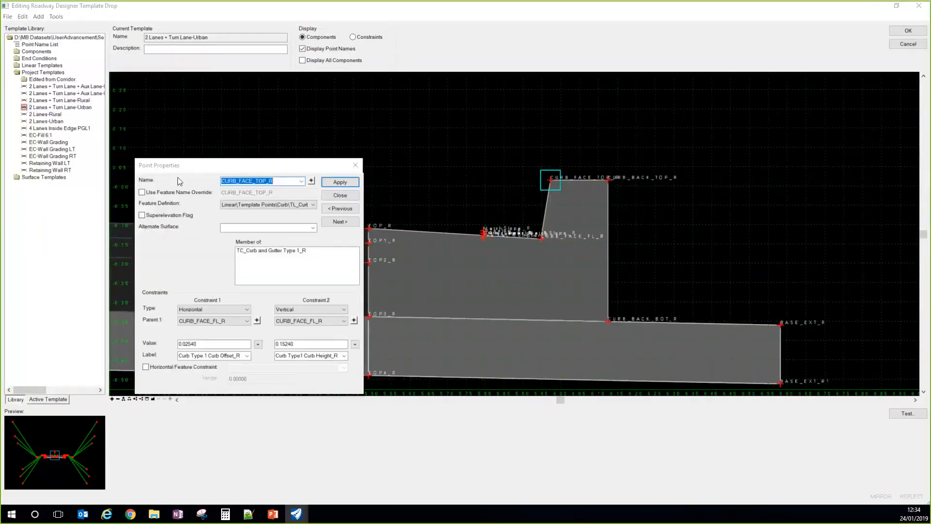
left_click_drag(184, 161, 546, 99)
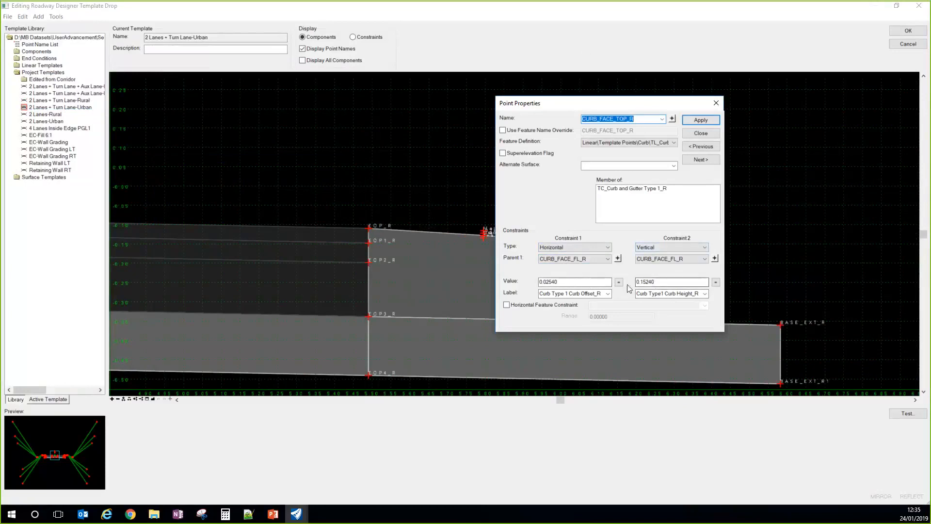
left_click(653, 294)
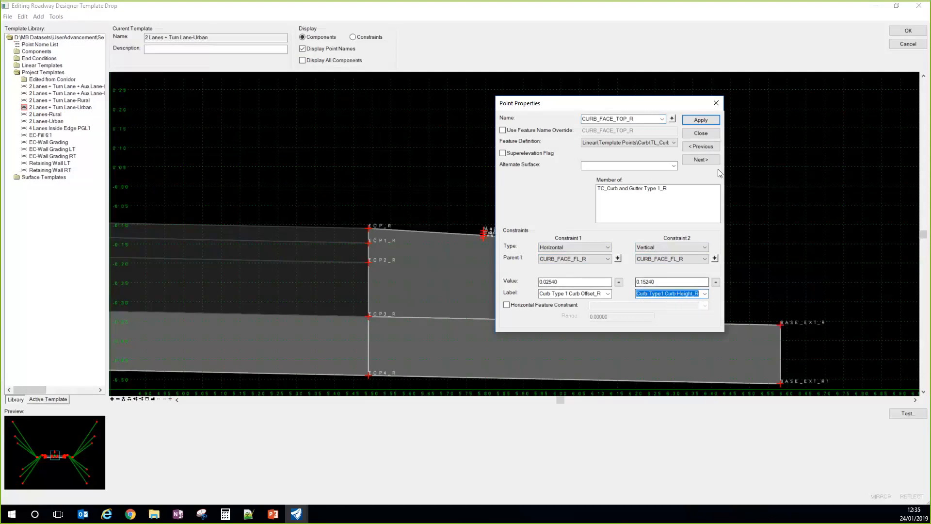
left_click(702, 135)
left_click(914, 48)
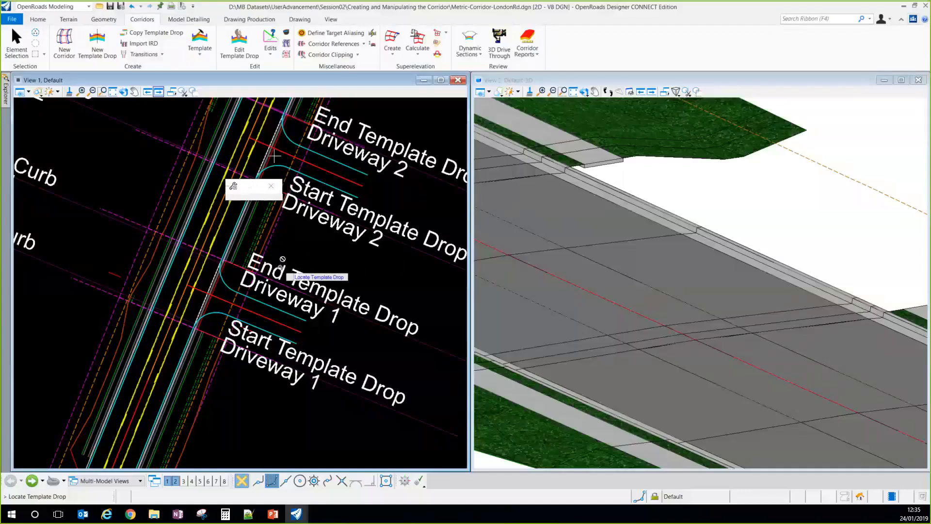
Step: Start a parametric constraint on the LondonRd corridor for Curb Type1 Curb Height_R, with start and stop values of 0.03
left_click(269, 54)
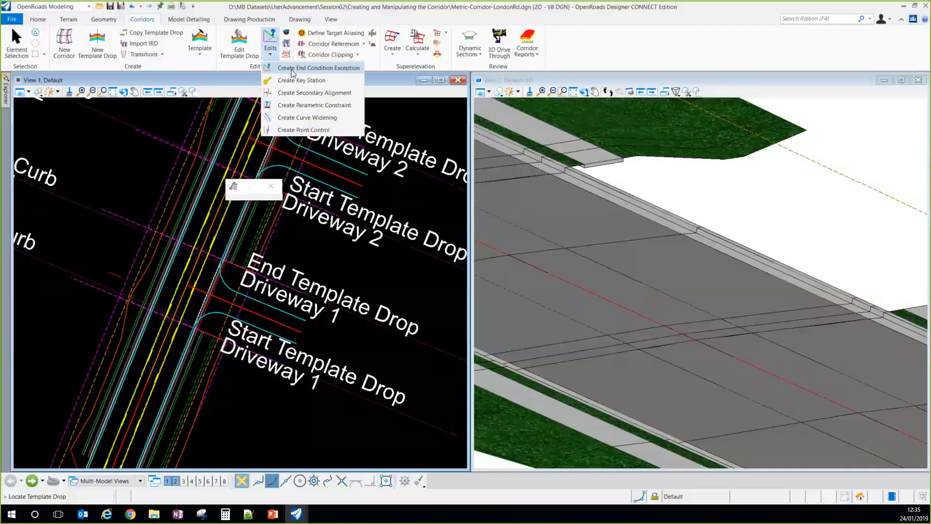
left_click(301, 105)
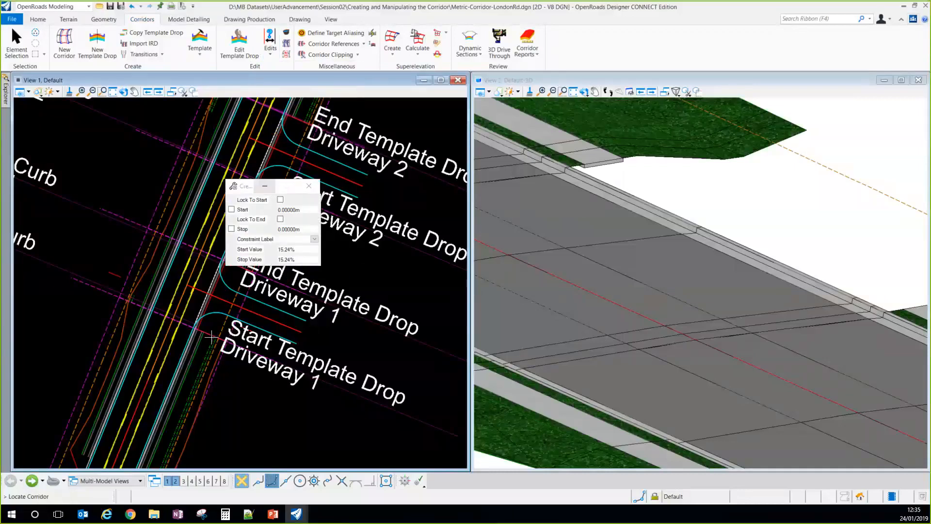
left_click(209, 372)
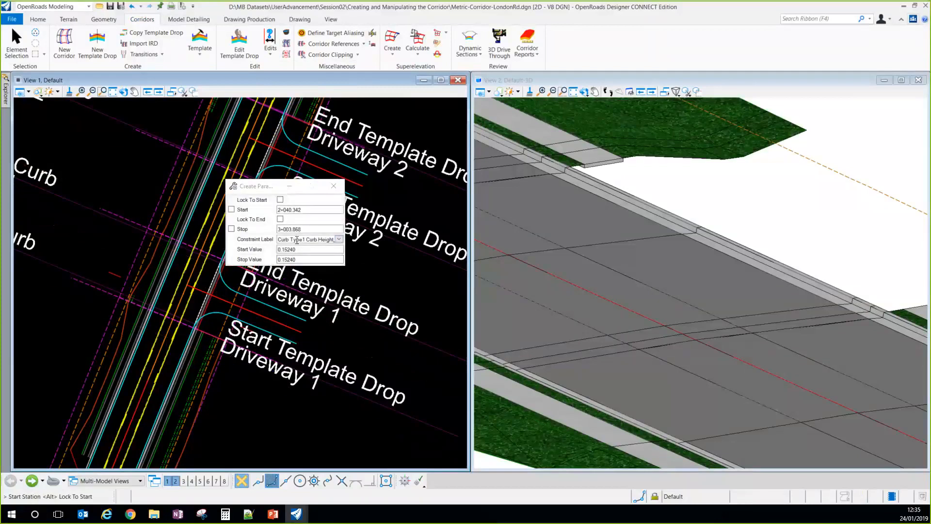
left_click_drag(289, 240, 326, 241)
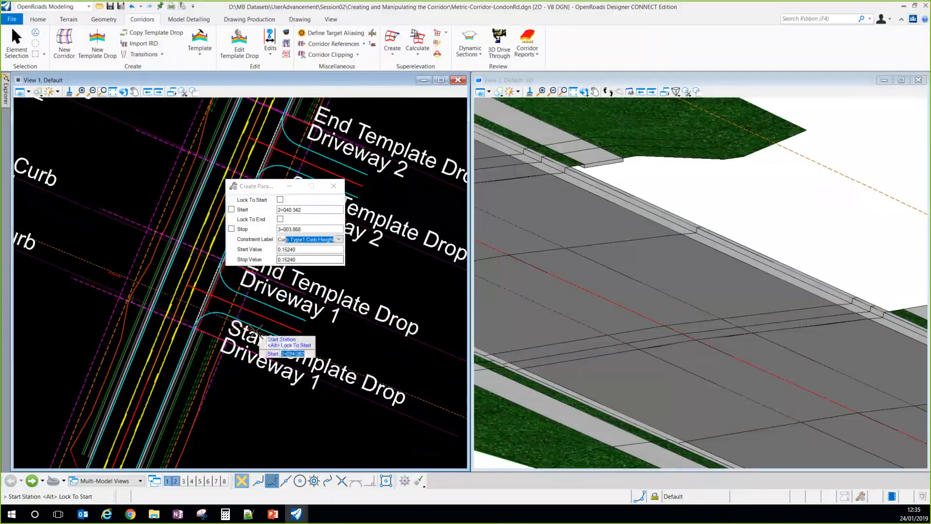
left_click(300, 251)
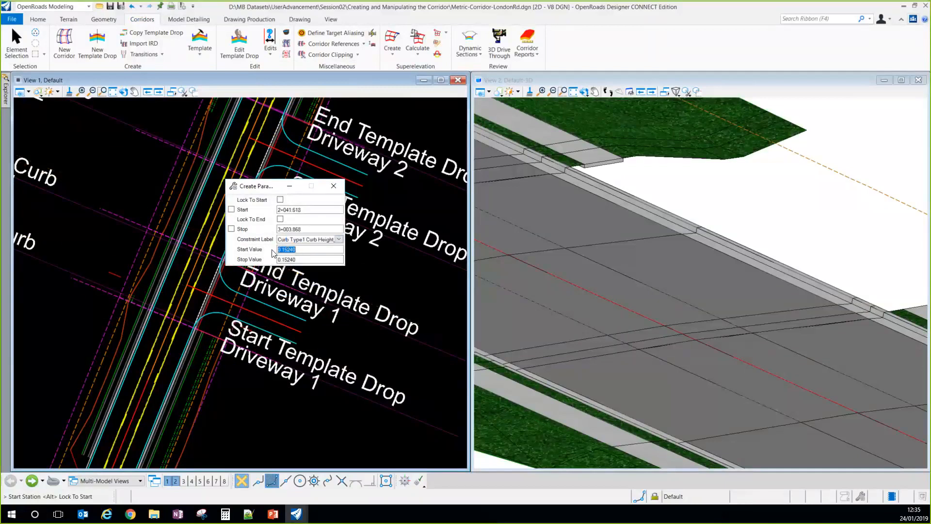
type("0")
type("03")
key("Tab")
type("0.03")
key("Tab")
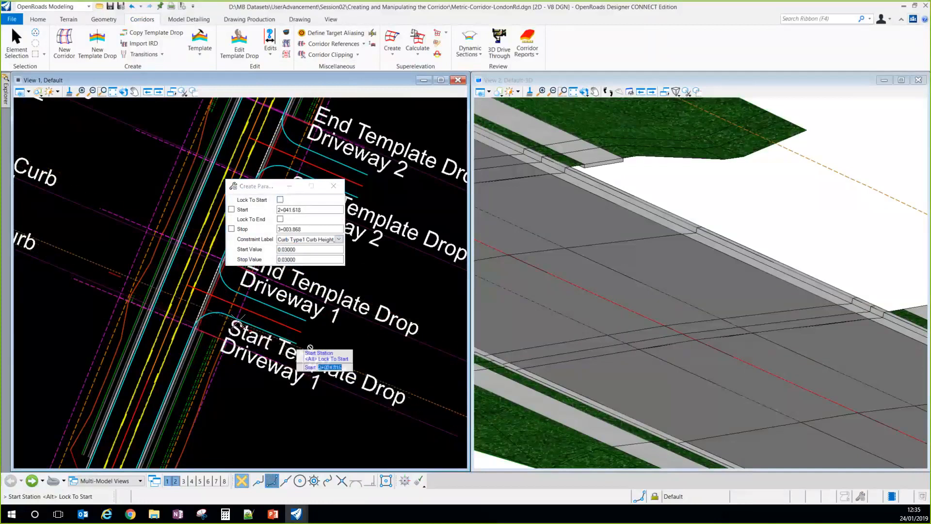
Step: Apply the curb height constraint between Driveway 1's Start and End Template Drop lines, from station 2+019.257 to 2+037.615
scroll(207, 319, "down", 2)
left_click(335, 378)
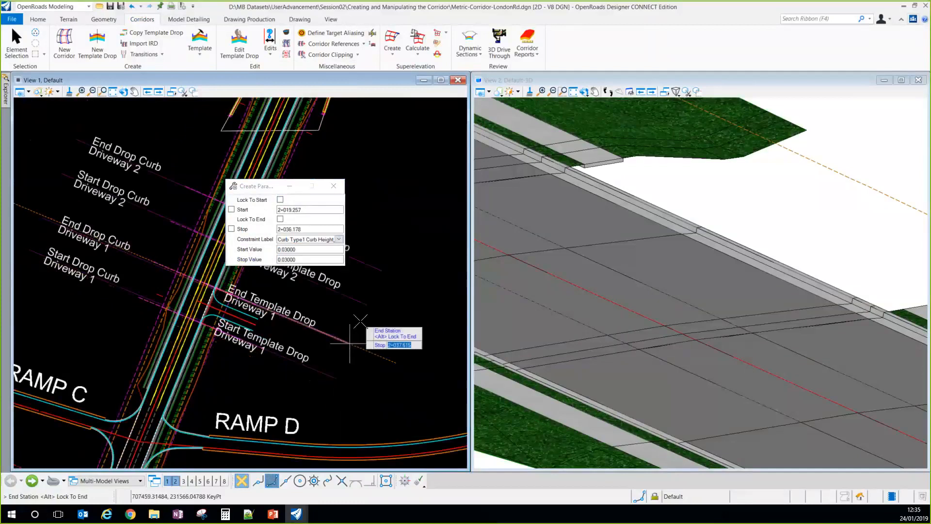
left_click(349, 327)
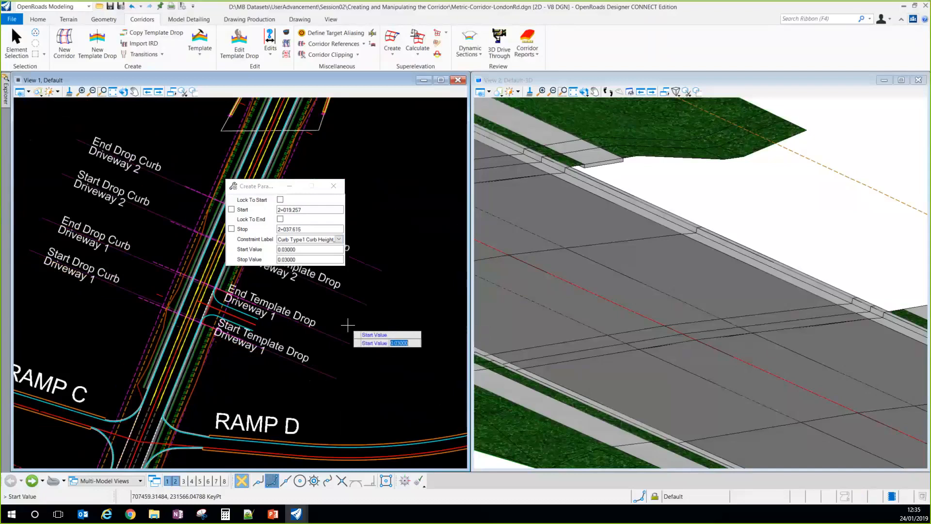
left_click(347, 324)
left_click(346, 325)
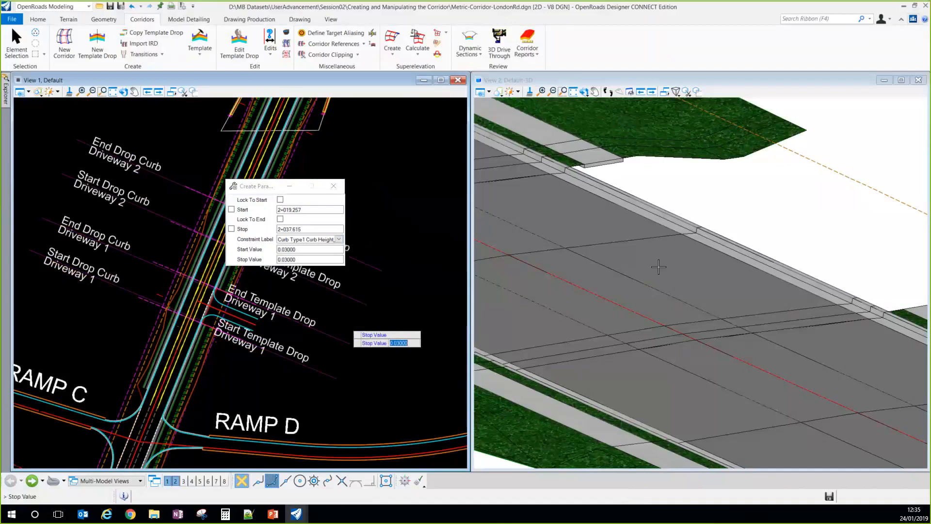
left_click(664, 237)
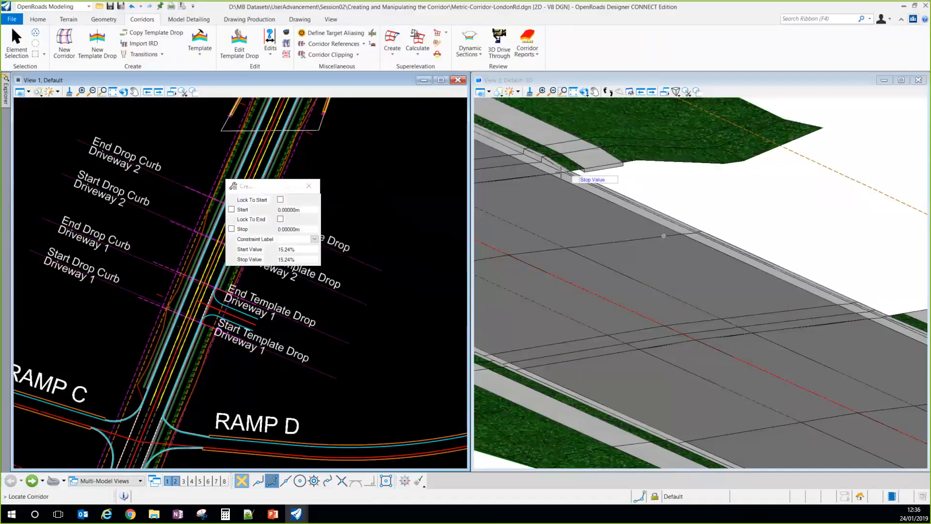
Step: Inspect the curb at the driveway openings in the 3D model and close the parametric constraint settings
scroll(571, 219, "down", 2)
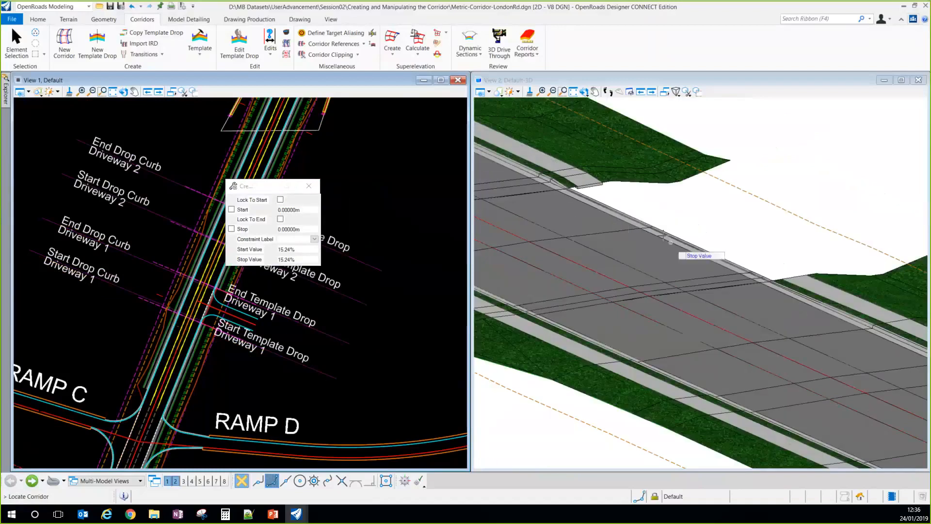
scroll(651, 218, "down", 2)
scroll(756, 270, "up", 3)
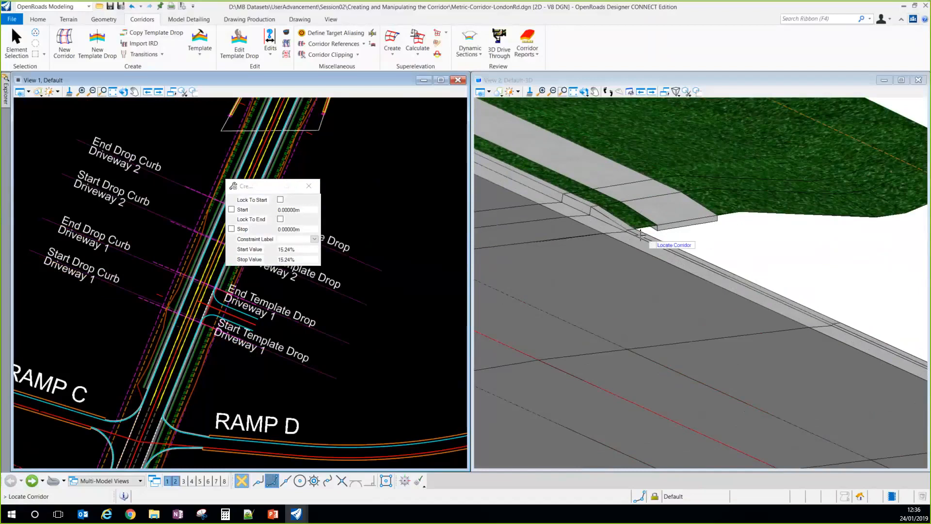
scroll(631, 233, "up", 3)
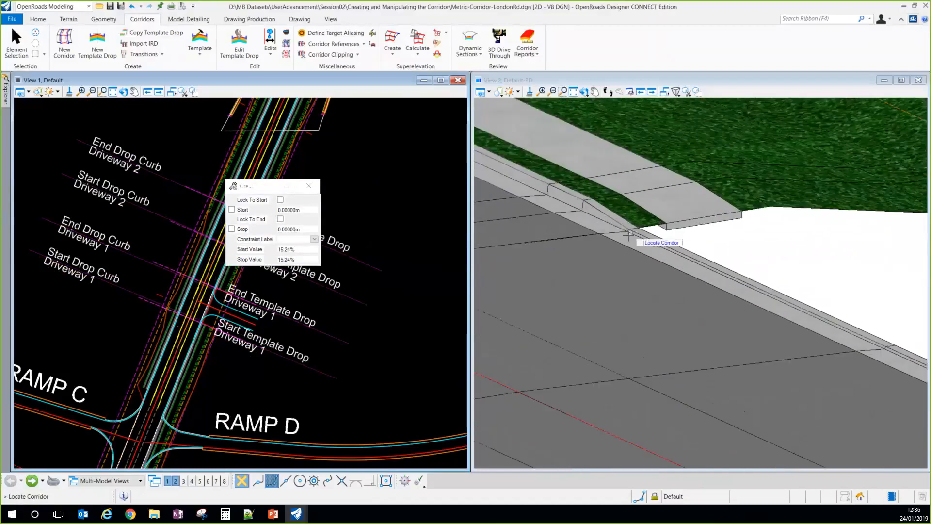
scroll(631, 233, "down", 3)
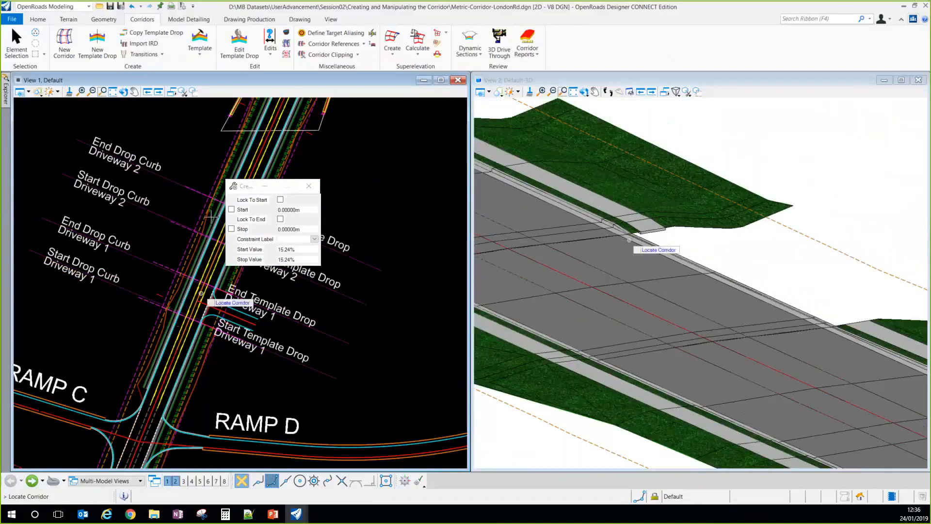
left_click(308, 186)
Step: Open the corridor objects of the LondonRd corridor and show its parametric constraints
scroll(239, 275, "down", 2)
scroll(239, 275, "up", 3)
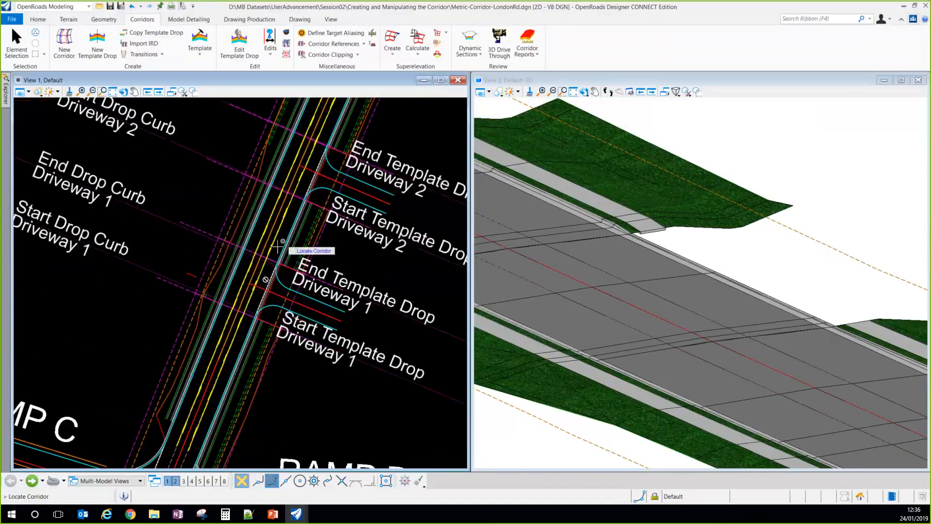
scroll(279, 274, "up", 1)
scroll(269, 291, "up", 2)
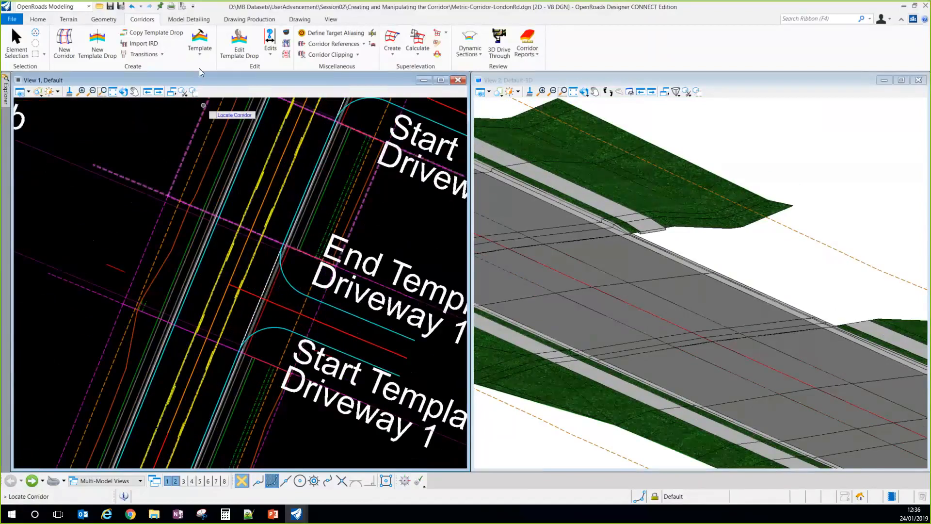
left_click(249, 60)
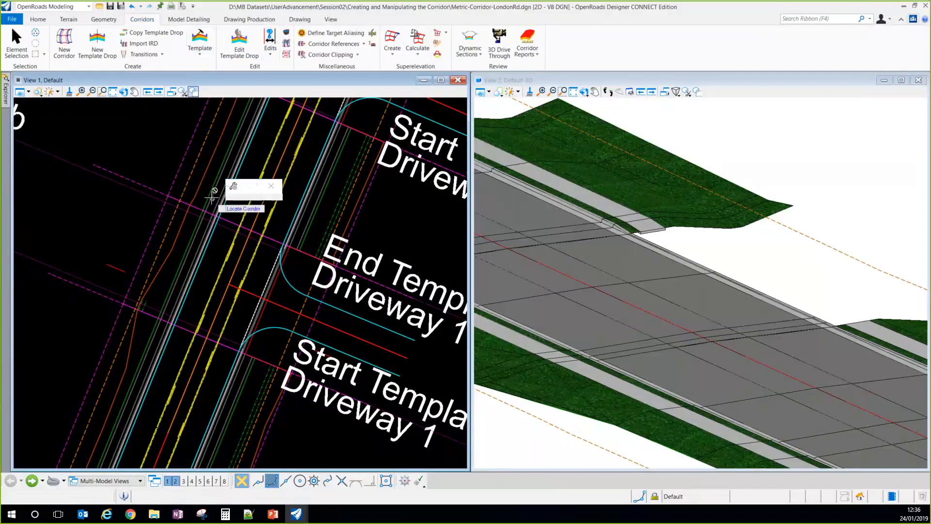
left_click(178, 174)
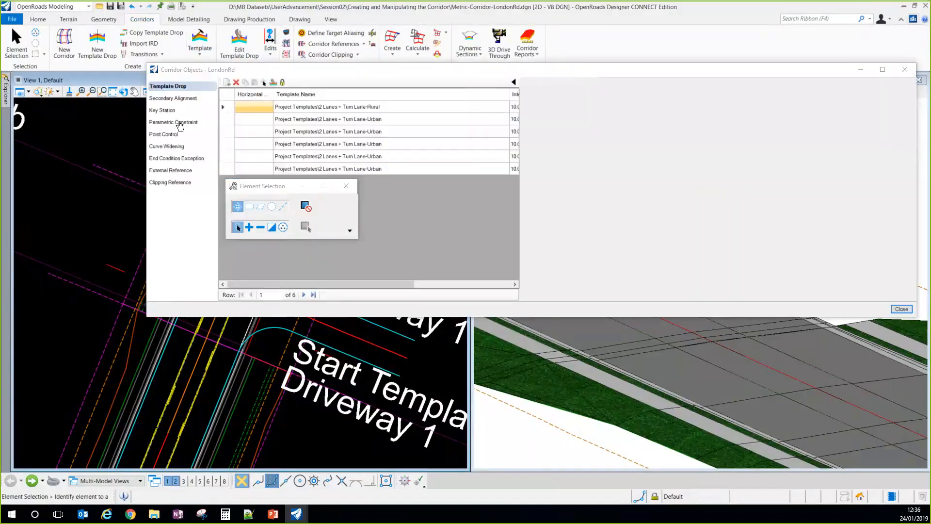
left_click(179, 123)
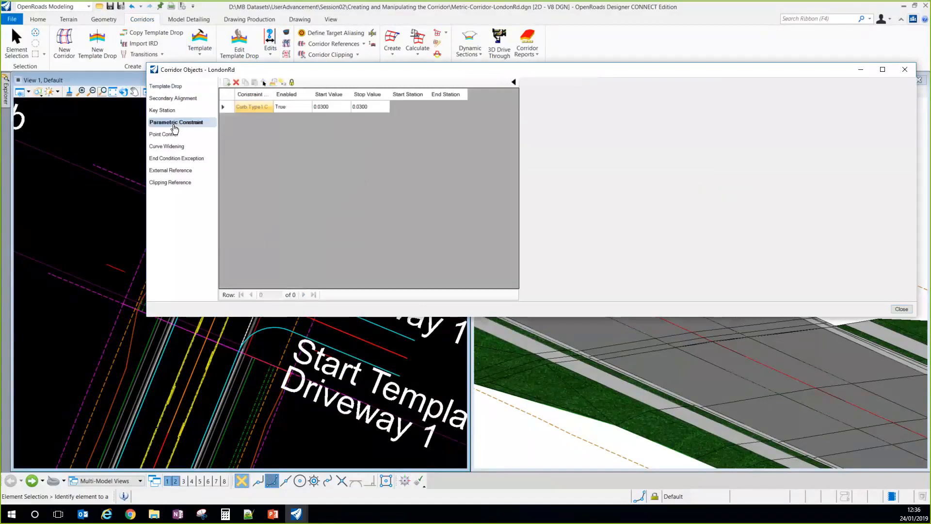
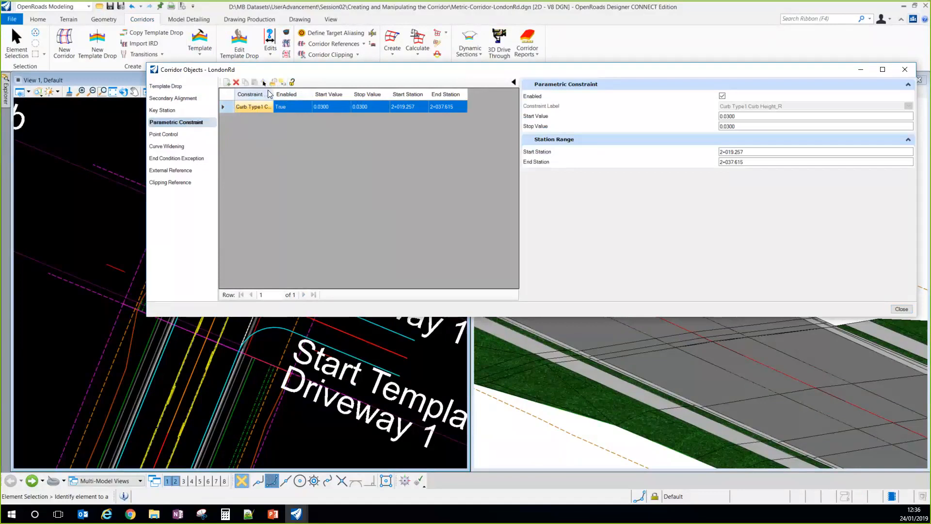
Step: Import the pavement depth constraints from Metric-PavementDesign.txt into the LondonRd corridor and close its corridor objects
left_click(284, 85)
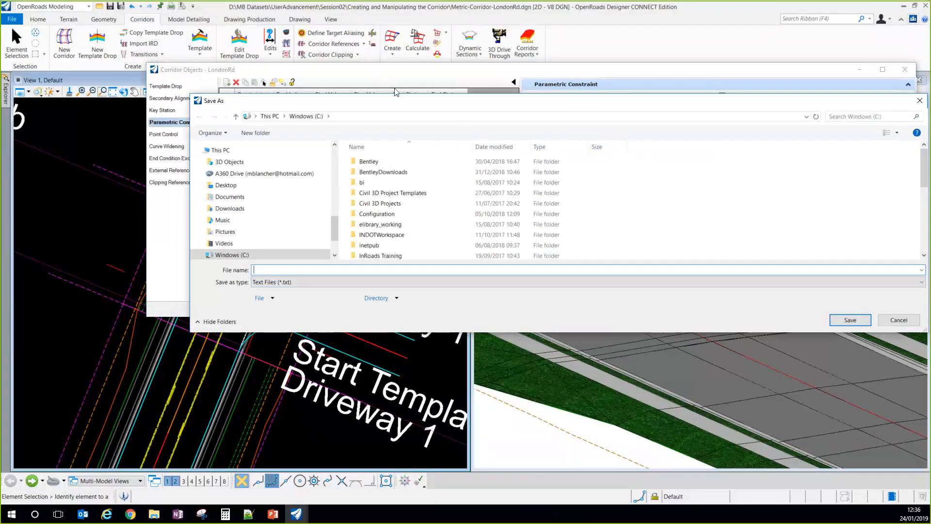
left_click(822, 292)
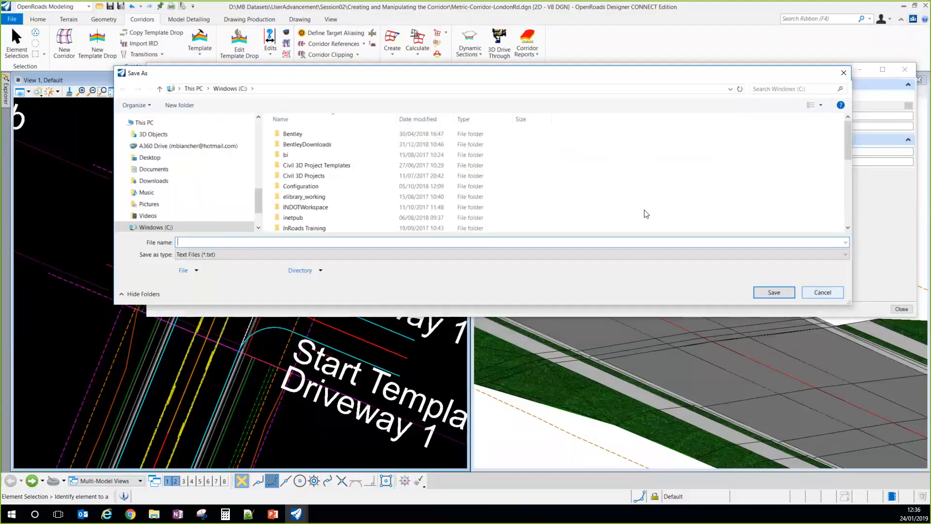
left_click(271, 83)
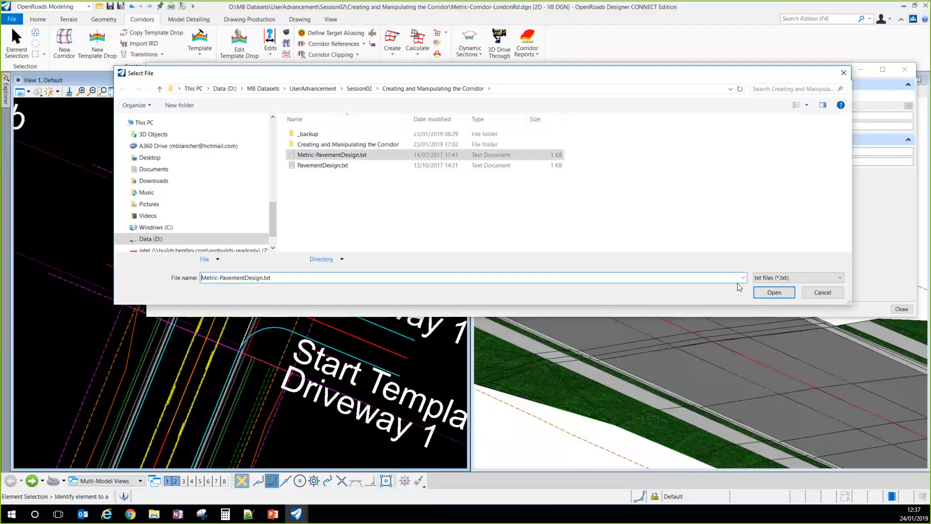
left_click(773, 292)
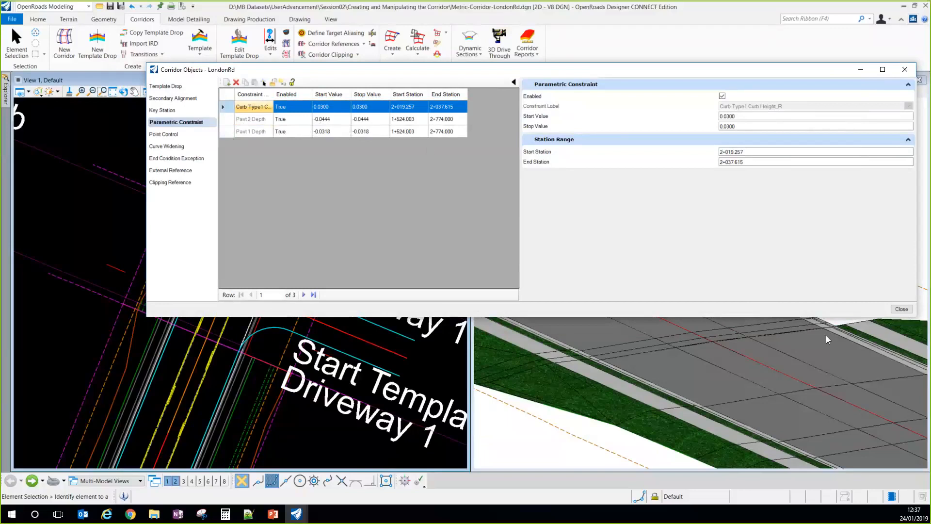
left_click(902, 309)
Step: Add a key station to the LondonRd corridor, snapped to the centerline of Driveway 1
scroll(240, 254, "down", 10)
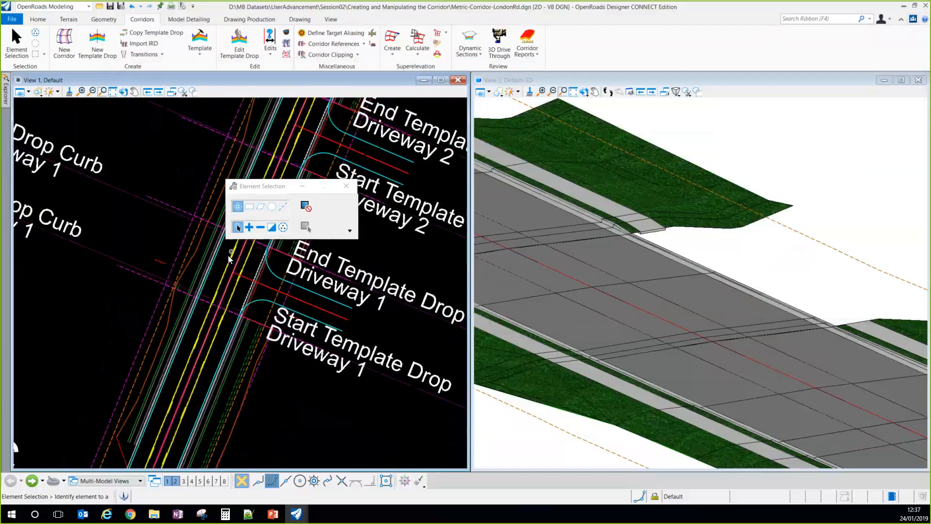
scroll(215, 288, "up", 5)
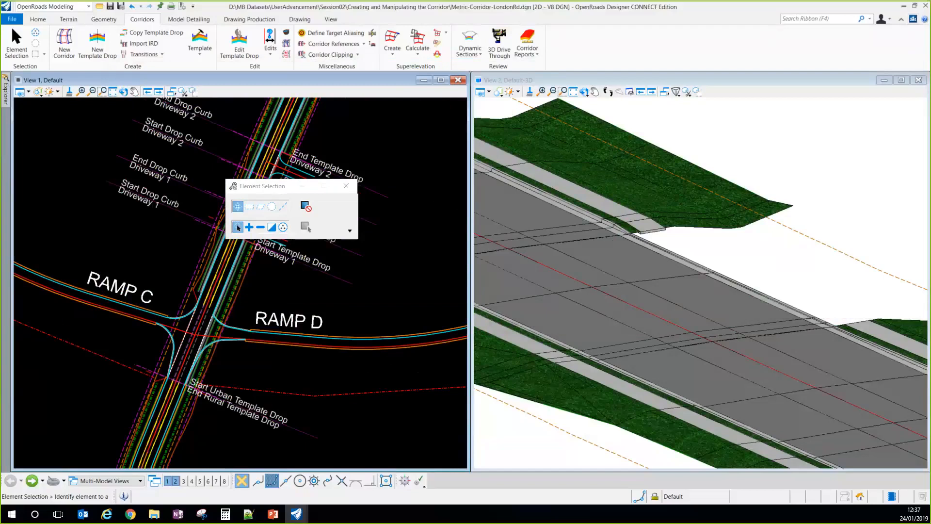
scroll(178, 344, "down", 3)
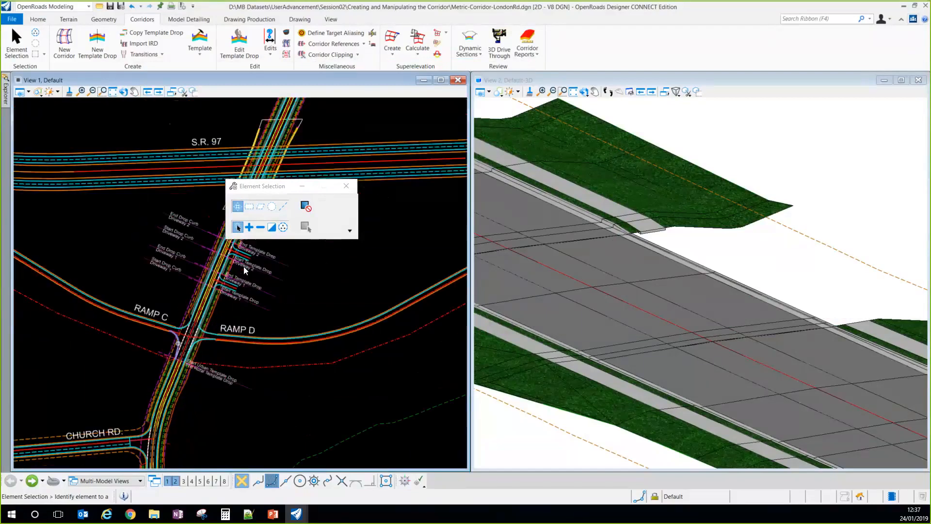
left_click_drag(282, 184, 816, 93)
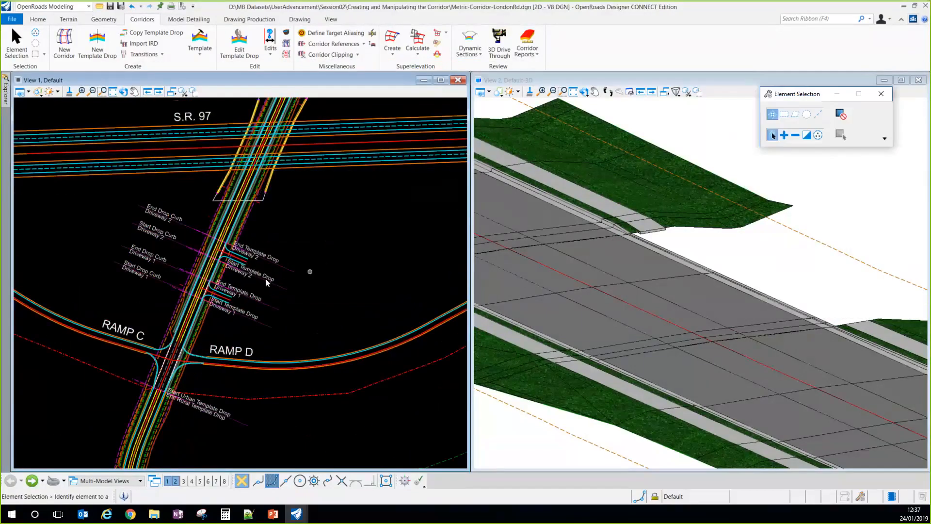
scroll(207, 279, "up", 3)
scroll(208, 278, "up", 2)
scroll(54, 278, "up", 2)
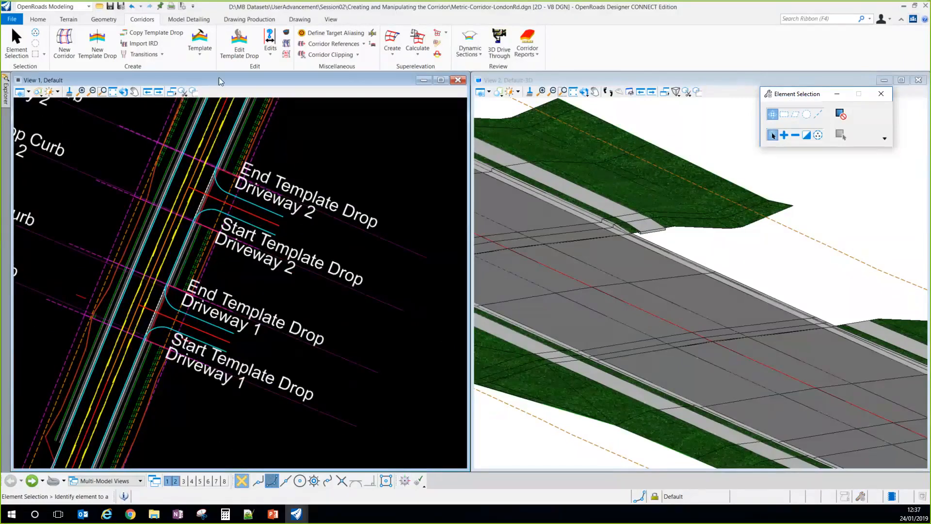
left_click(270, 53)
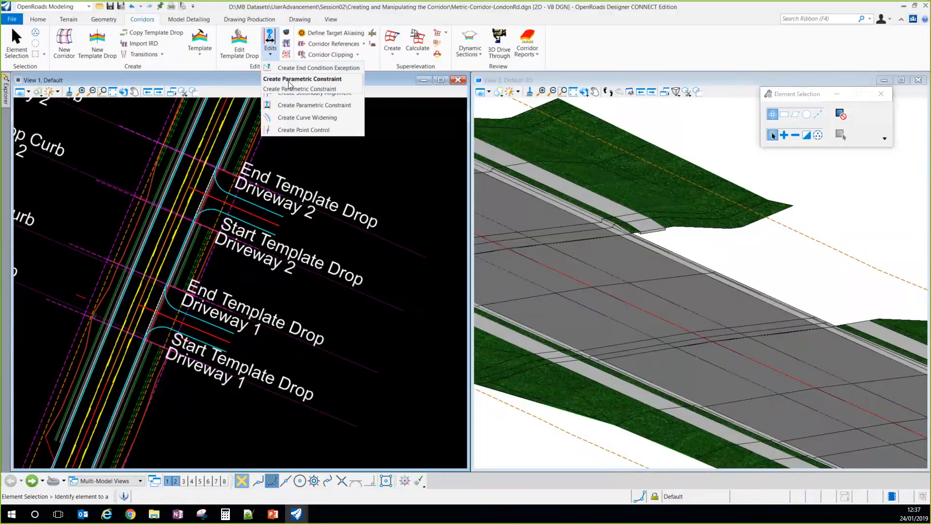
left_click(313, 82)
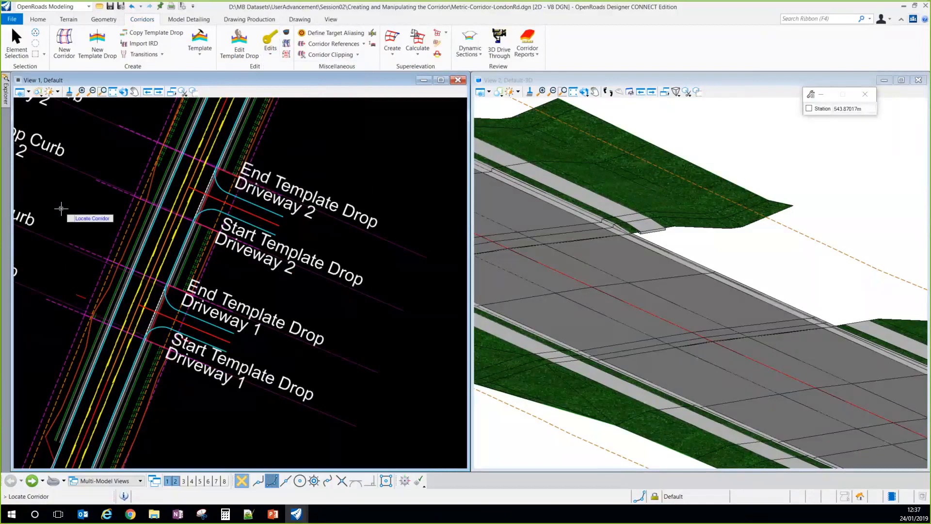
scroll(103, 263, "up", 2)
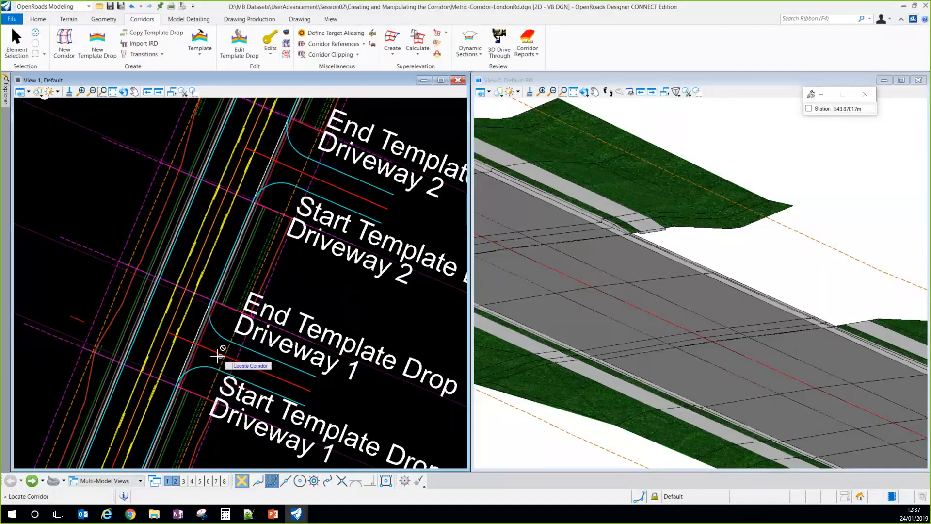
left_click(106, 291)
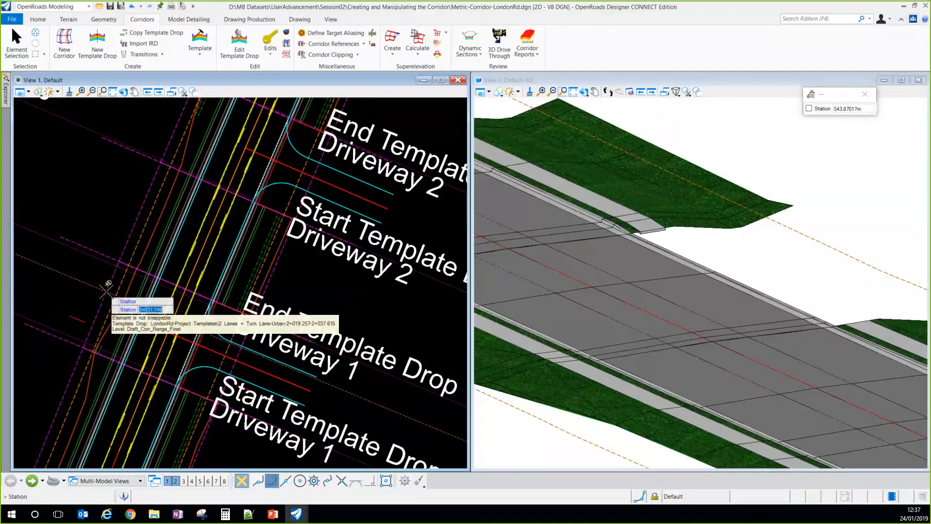
middle_click(310, 390)
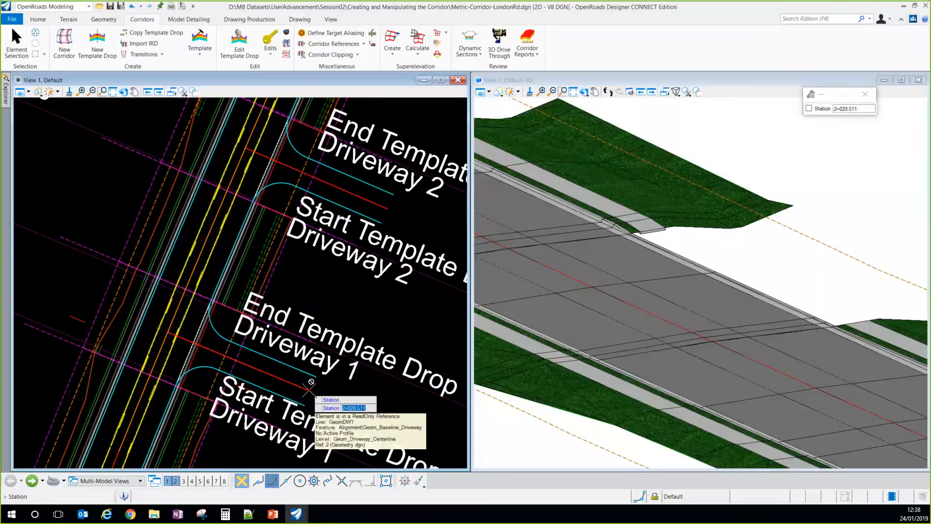
left_click(341, 304)
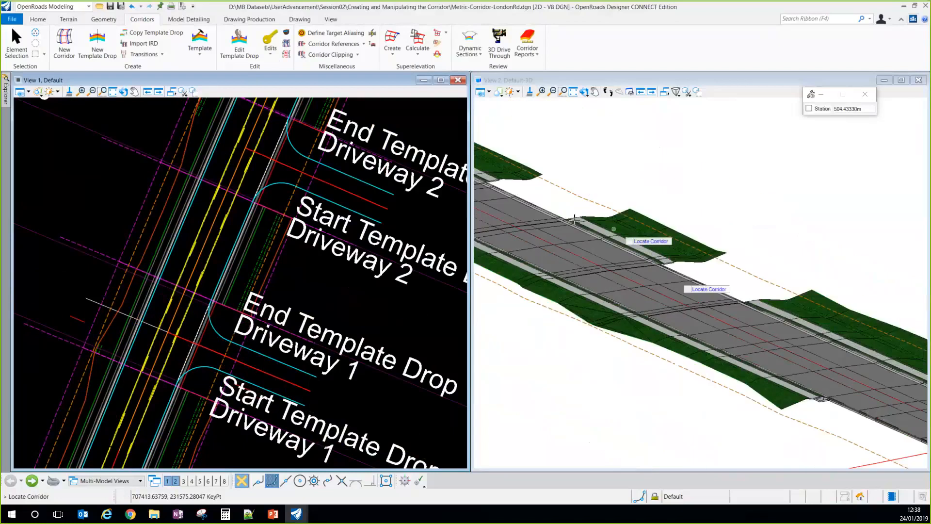
Step: Add another key station to the LondonRd corridor, snapped to the centerline of Driveway 2
middle_click(312, 173)
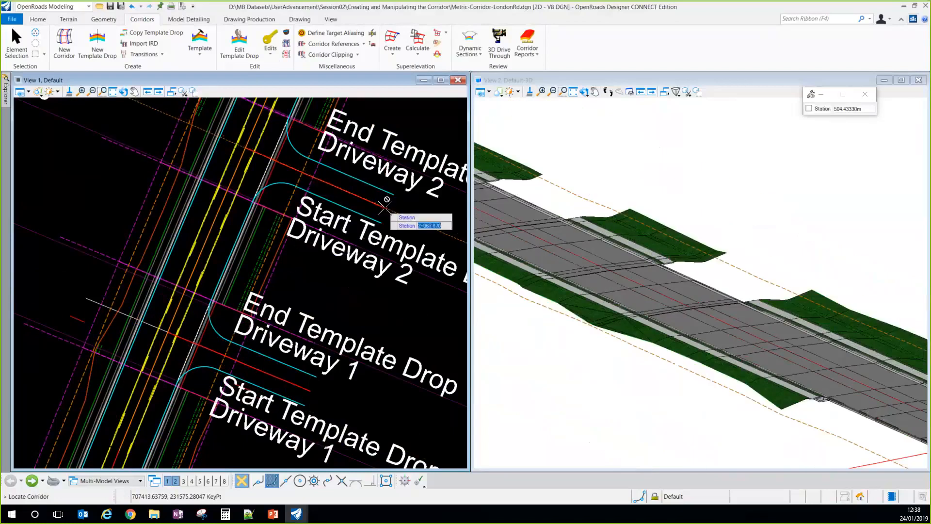
middle_click(399, 218)
left_click(399, 218)
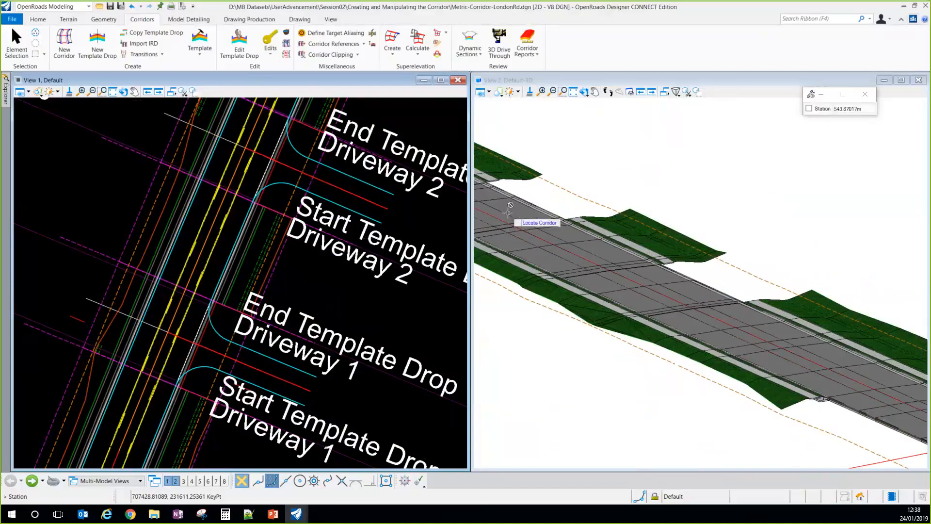
Step: Examine the corridor in plan from the two driveways up to the intersection of London Rd. and Forest Ct
scroll(352, 218, "down", 1)
scroll(482, 223, "down", 1)
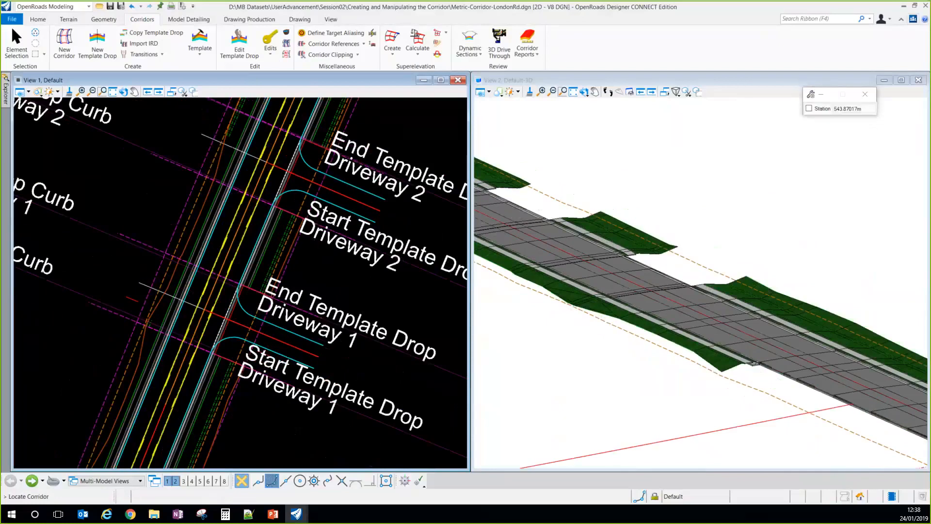
scroll(311, 315, "down", 1)
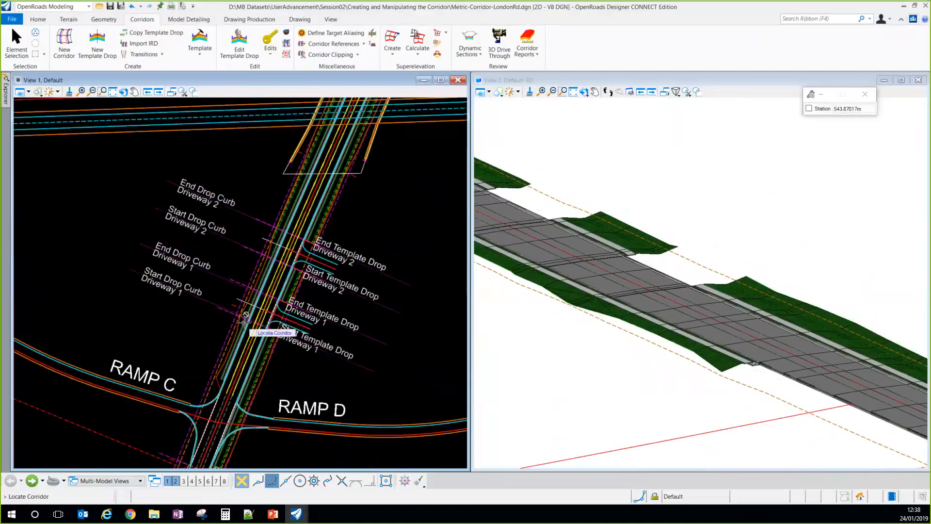
scroll(292, 267, "up", 1)
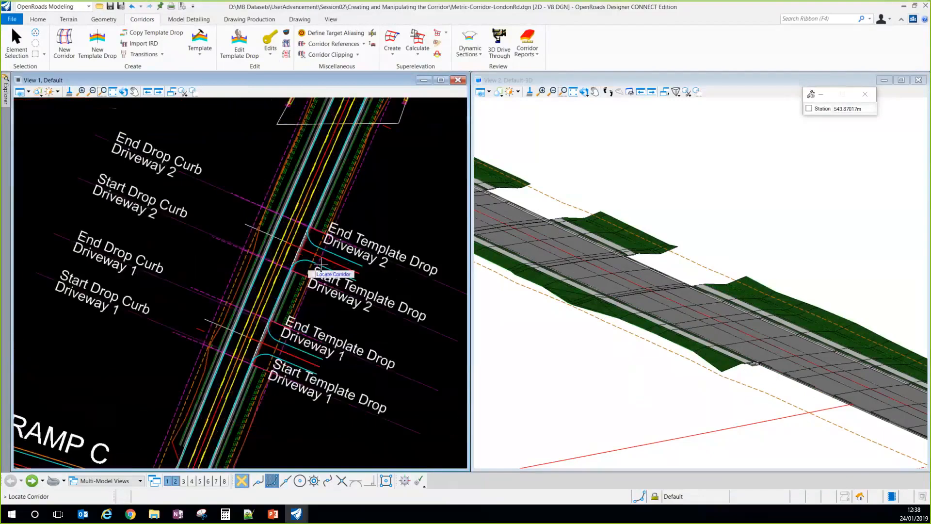
left_click(271, 55)
left_click(235, 151)
scroll(189, 247, "down", 3)
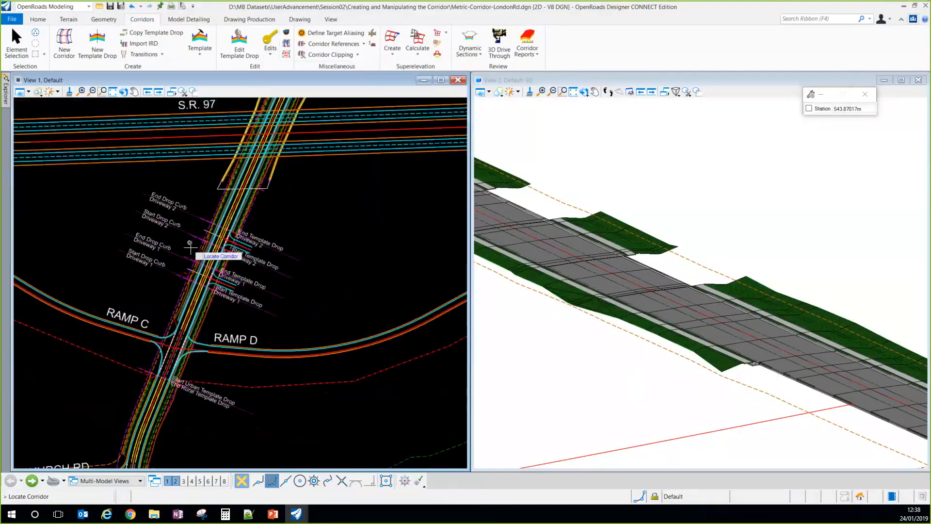
scroll(185, 280, "down", 3)
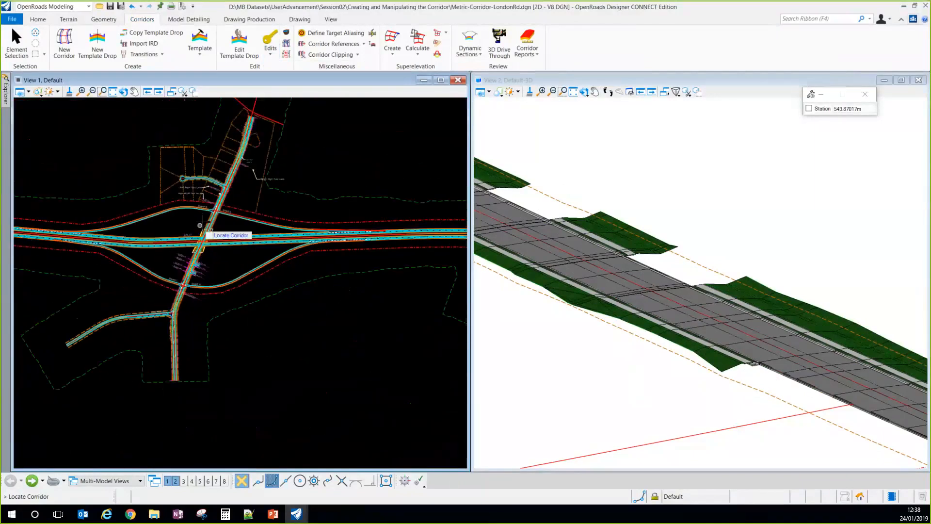
scroll(224, 163, "up", 3)
scroll(219, 175, "up", 1)
scroll(216, 195, "up", 2)
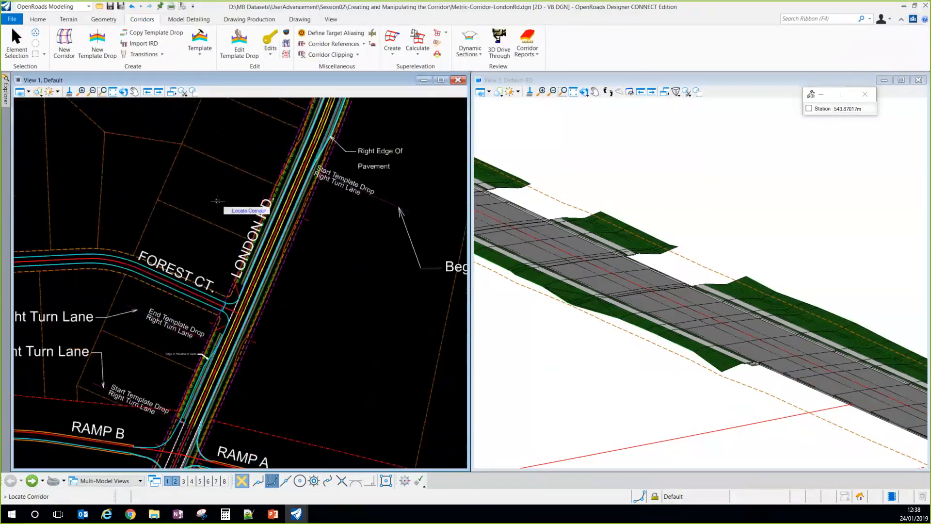
scroll(262, 295, "up", 2)
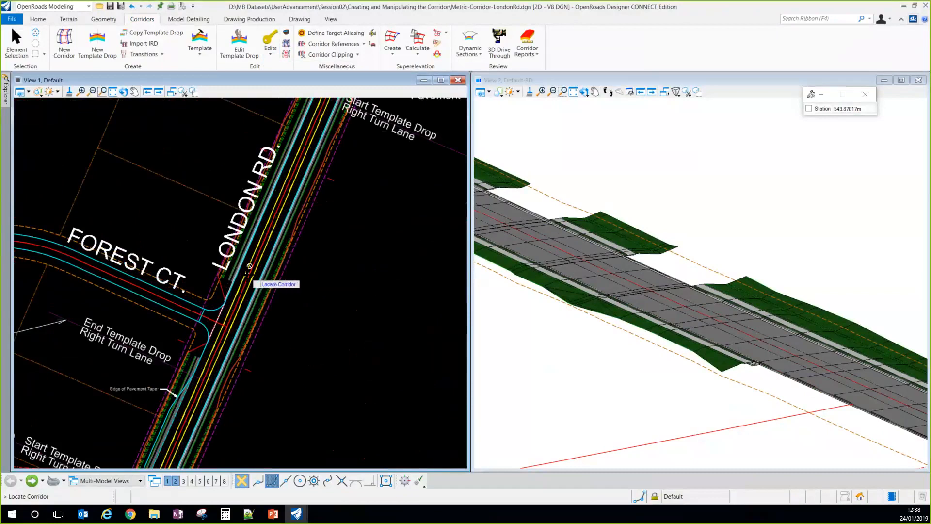
scroll(235, 275, "up", 1)
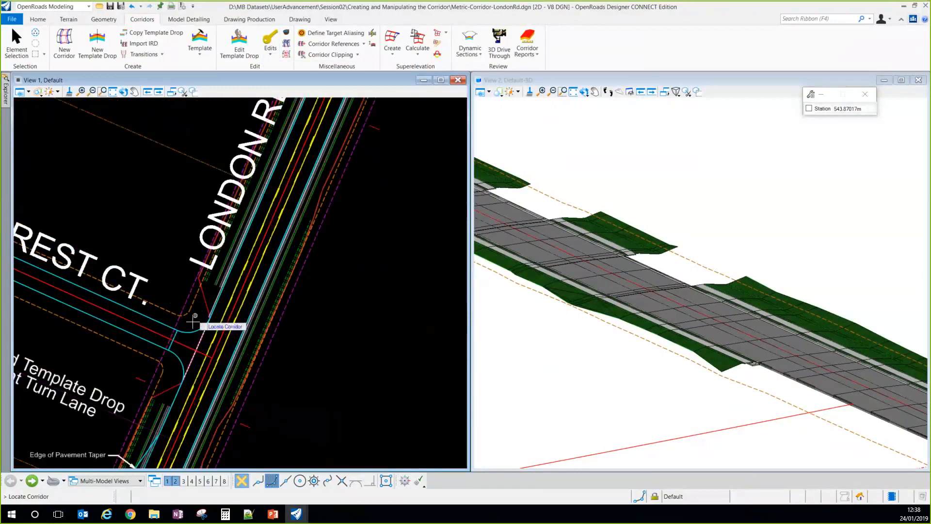
Step: Start a new template drop using the project template 2 Lanes + Turn Lane + Aux Lane-LT-Urban
scroll(213, 314, "down", 3)
scroll(209, 320, "down", 1)
scroll(178, 374, "up", 2)
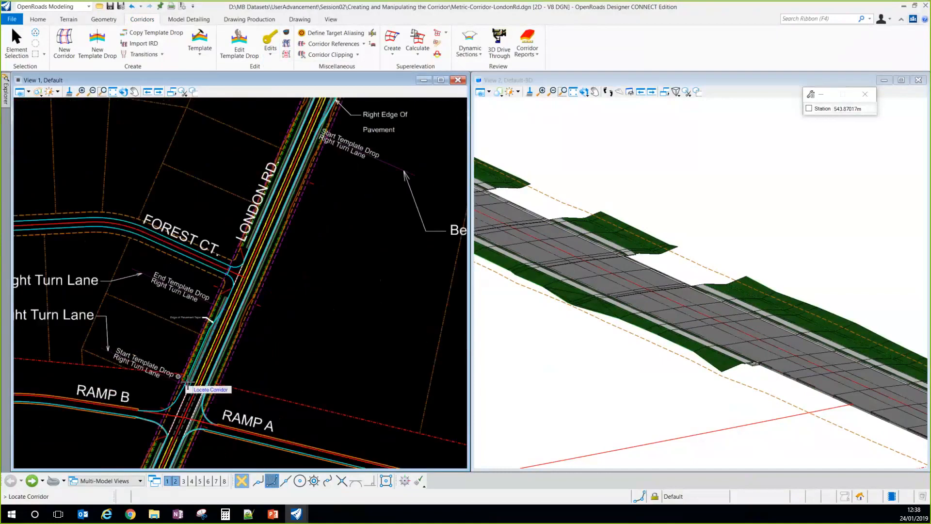
scroll(218, 378, "up", 2)
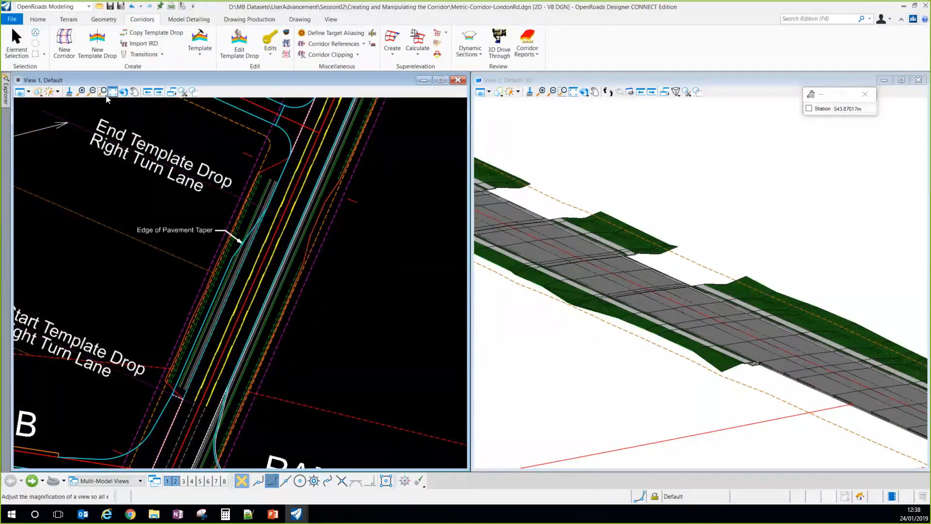
left_click(97, 43)
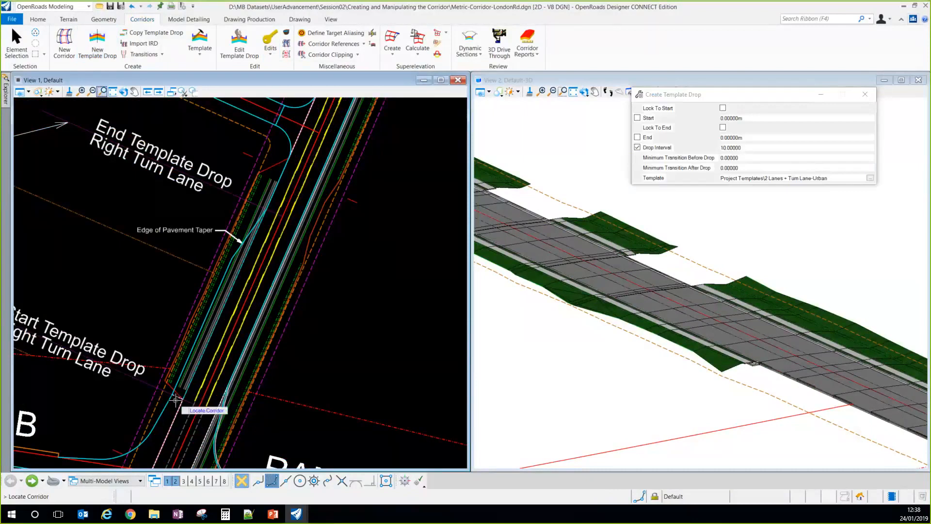
left_click_drag(701, 94, 371, 134)
left_click(539, 218)
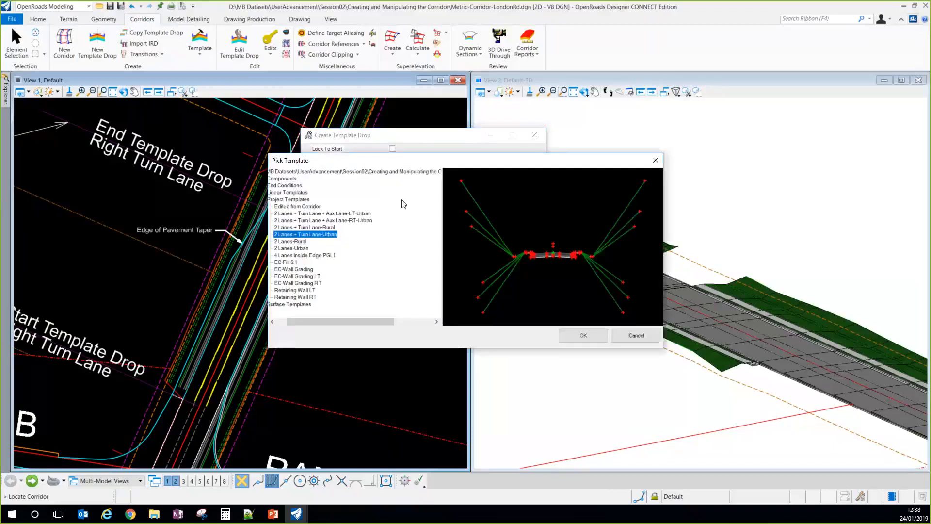
left_click(314, 214)
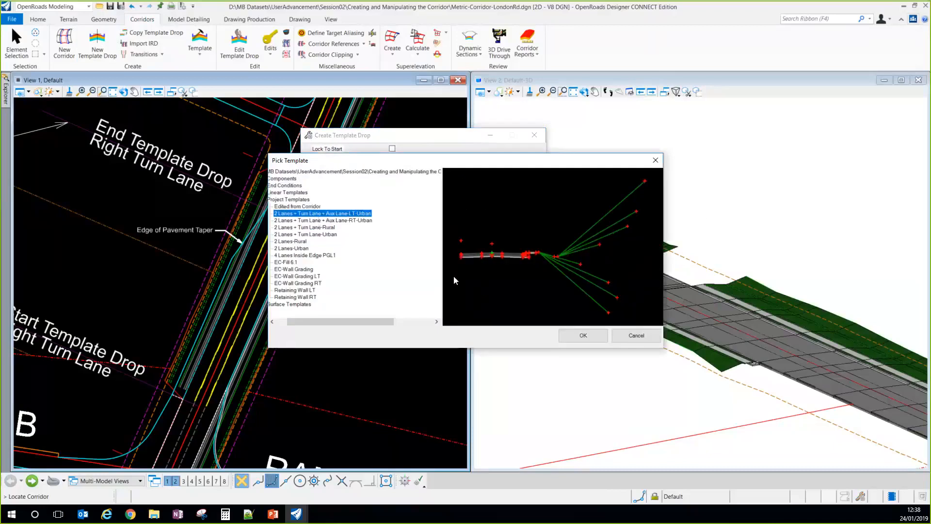
left_click(583, 342)
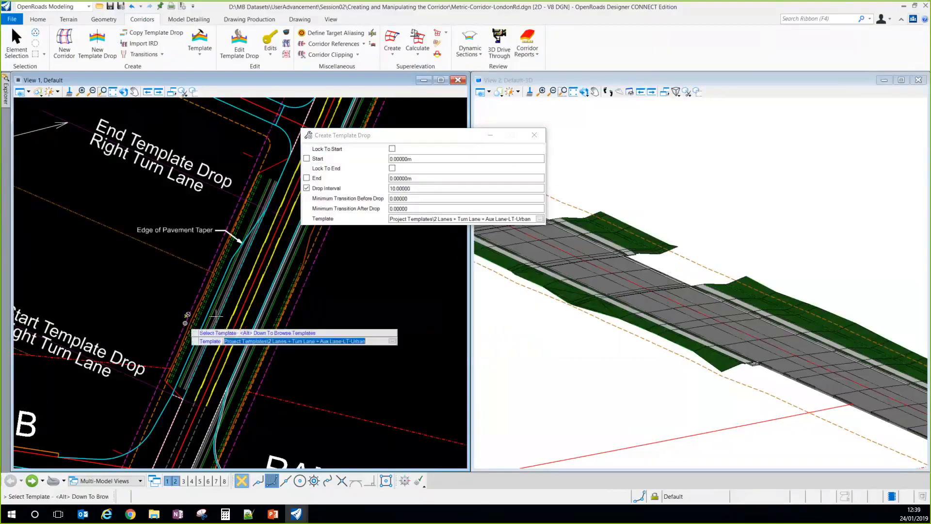
Step: Drop the template on the LondonRd corridor from station 2+346.956 to 2+410.973, keeping the 10 m interval and zero transitions
left_click(337, 297)
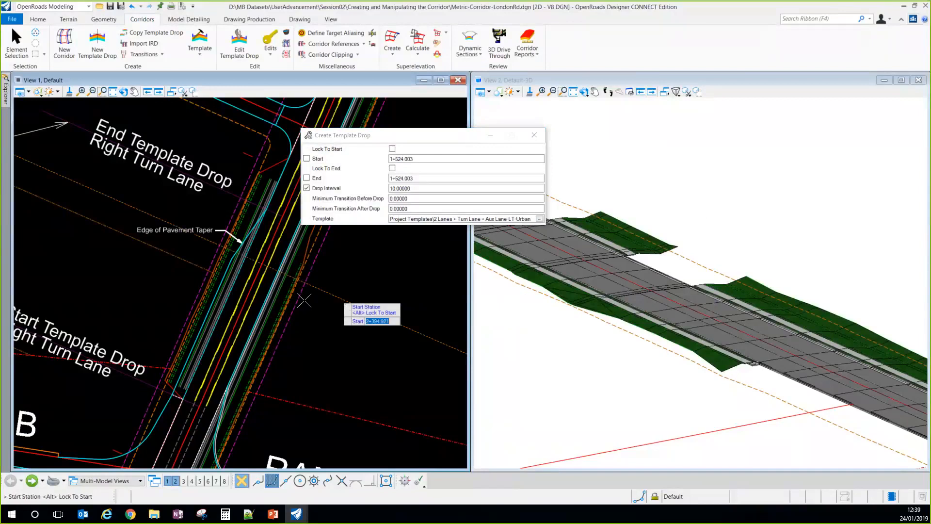
scroll(298, 289, "down", 2)
scroll(93, 305, "up", 2)
scroll(93, 305, "up", 1)
left_click(137, 301)
scroll(138, 299, "down", 2)
scroll(162, 180, "up", 2)
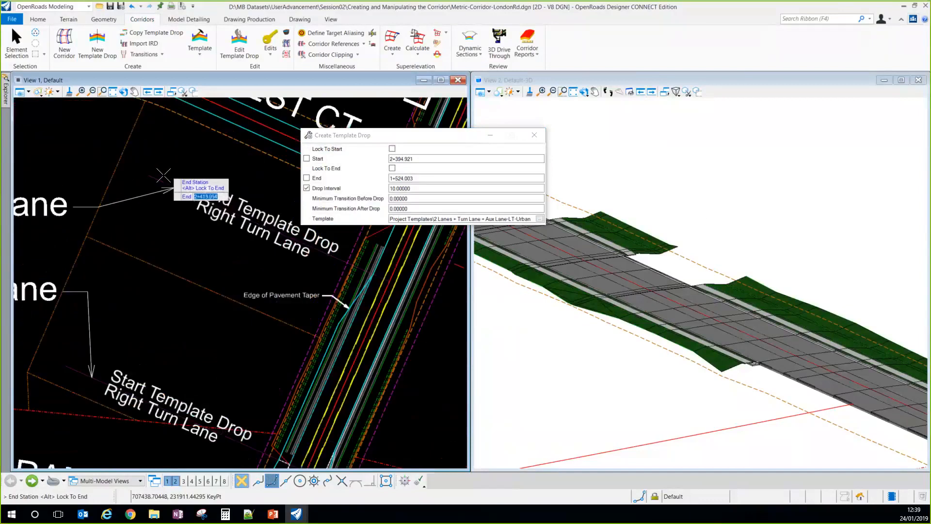
left_click(178, 170)
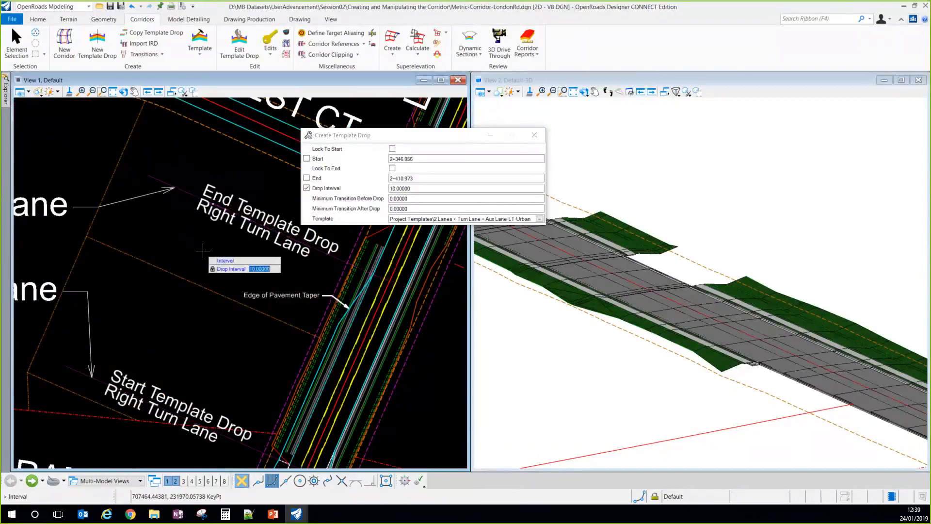
left_click(202, 251)
left_click(203, 251)
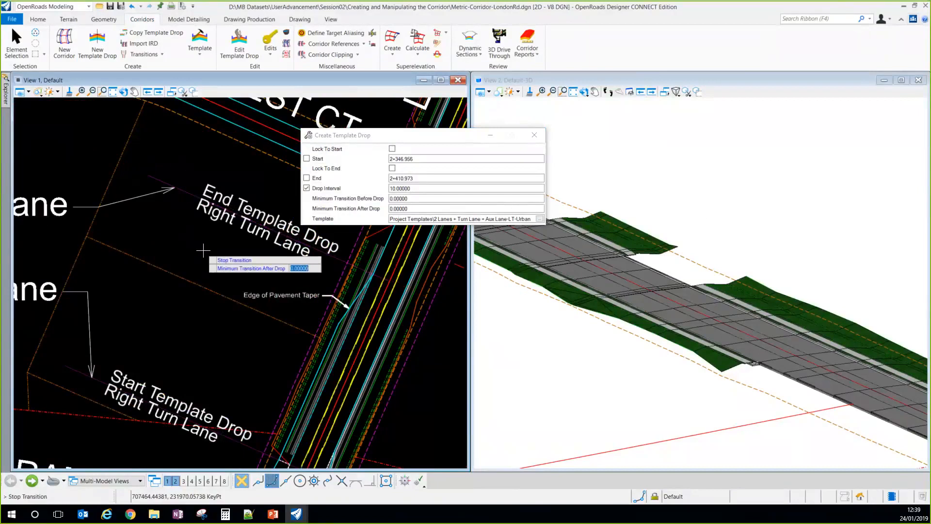
left_click(203, 251)
scroll(197, 249, "down", 1)
scroll(197, 248, "down", 1)
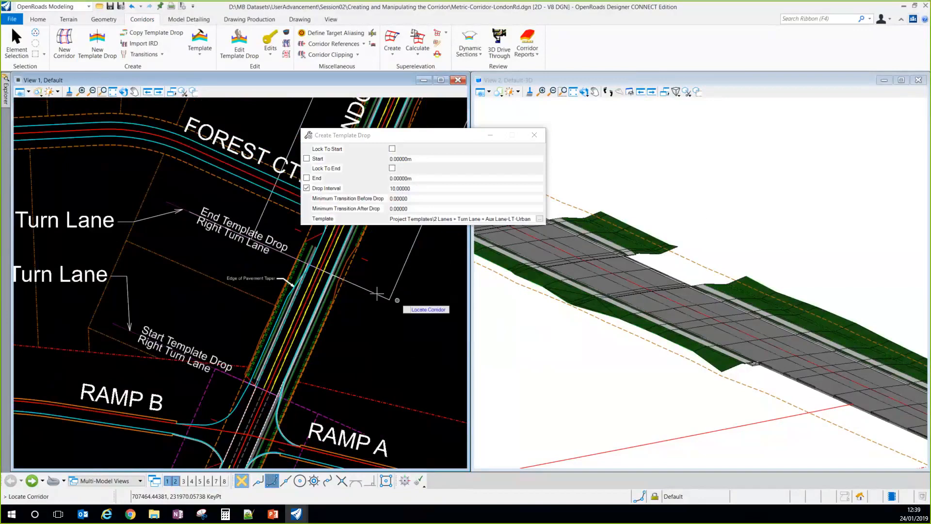
Step: Examine the right turn lane area between Ramp B and Forest Ct. in plan and 3D to check the template drop
left_click(16, 42)
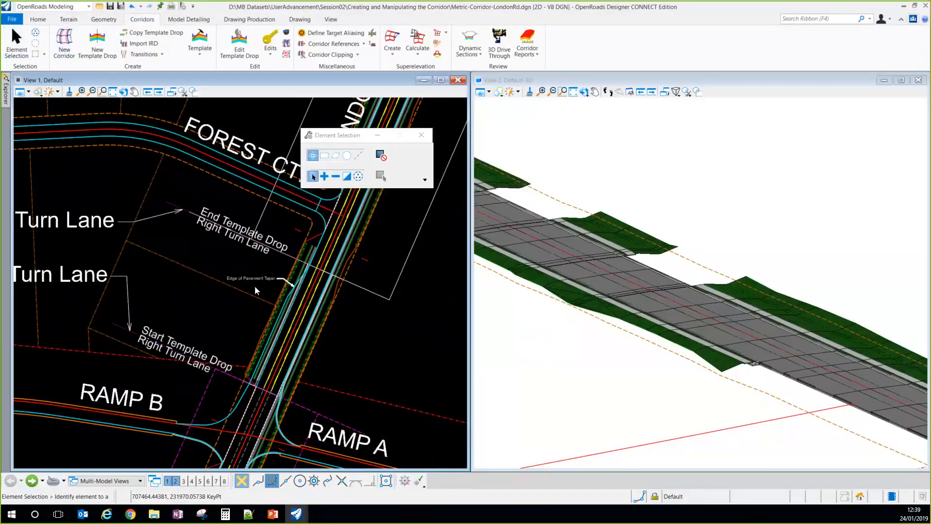
right_click(380, 357)
left_click(548, 322)
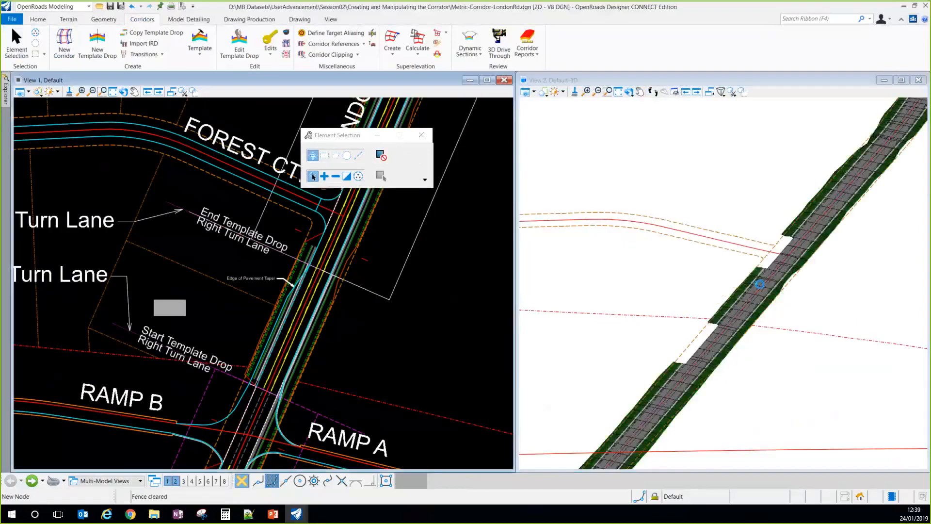
scroll(663, 299, "up", 5)
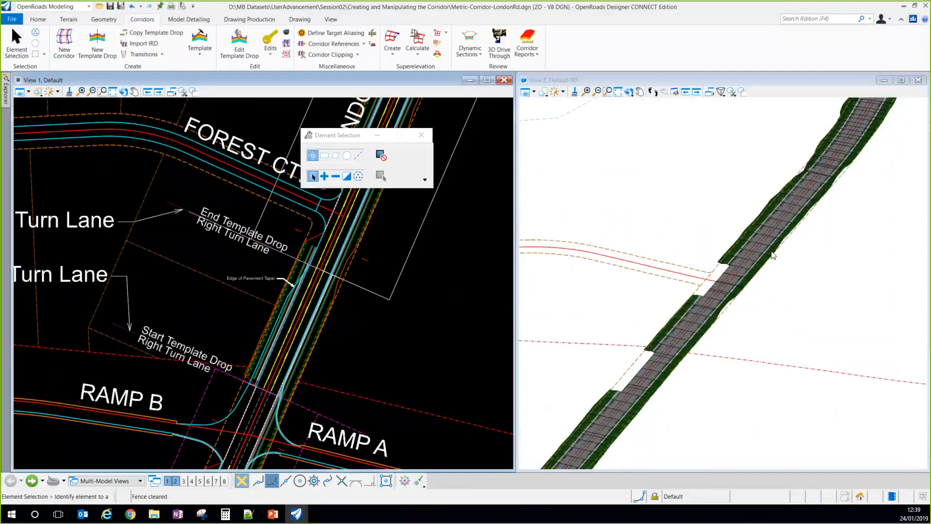
scroll(276, 338, "up", 3)
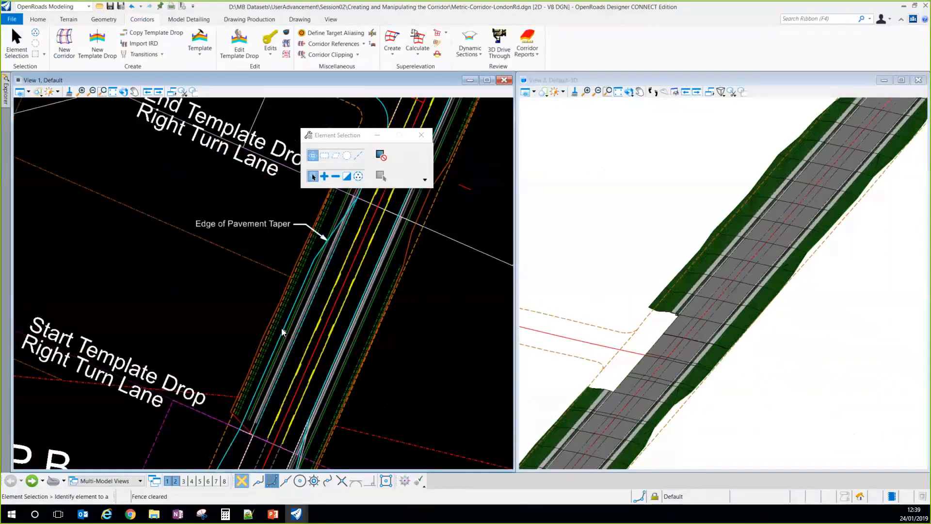
scroll(245, 322, "down", 4)
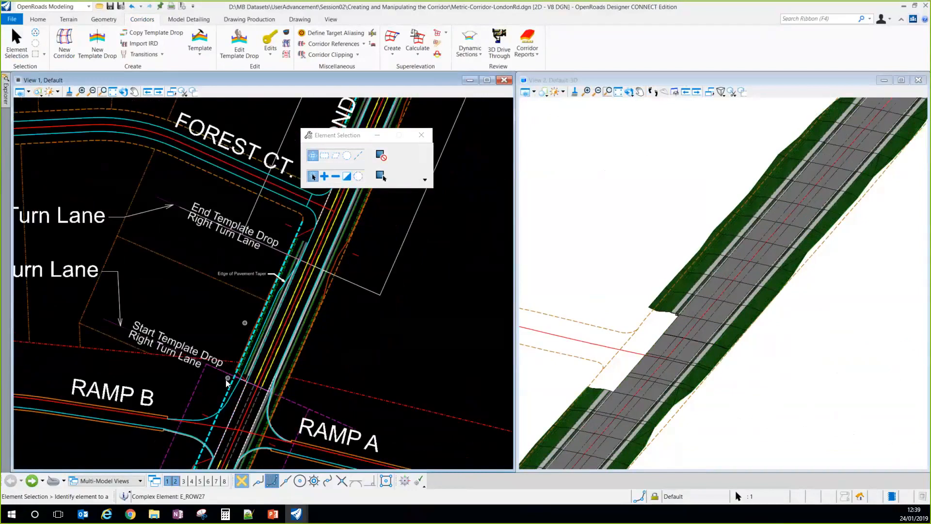
scroll(226, 381, "up", 2)
scroll(228, 340, "down", 4)
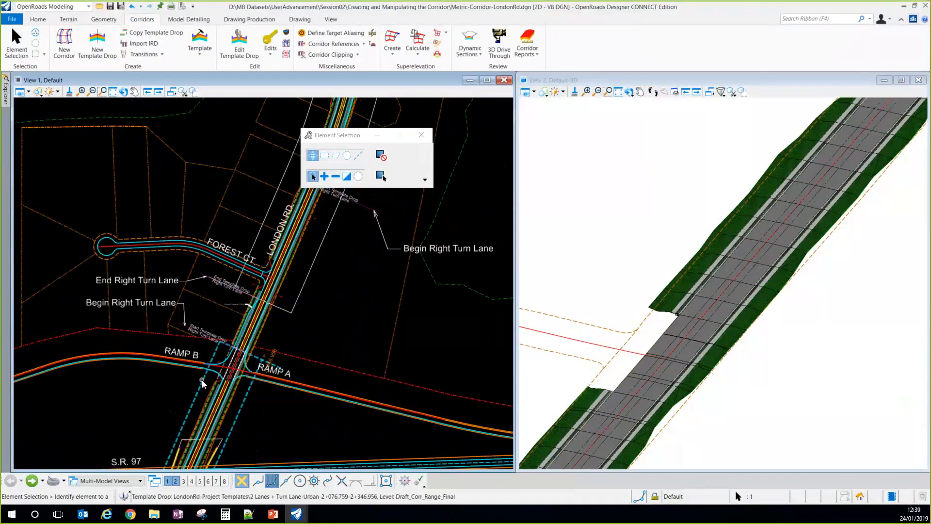
scroll(291, 306, "down", 3)
scroll(272, 315, "up", 6)
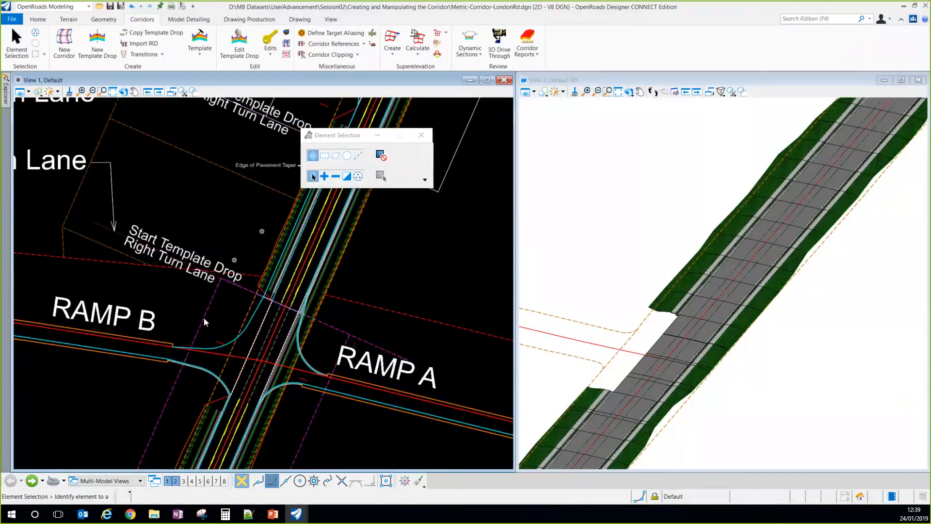
scroll(261, 235, "down", 3)
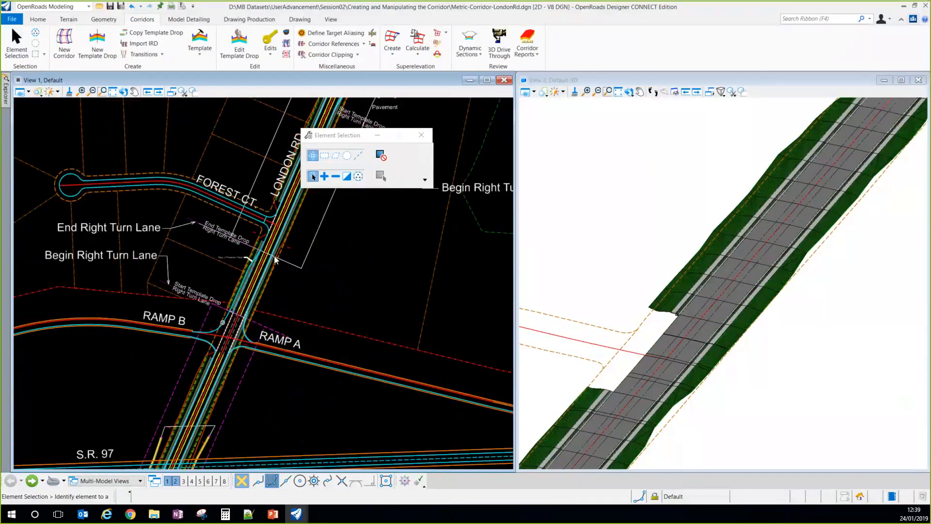
Step: Repeat the 2 Lanes + Turn Lane + Aux Lane-LT-Urban drop between the start and end right-turn-lane lines, 2+346.956 to 2+410.973, at 10 m intervals
scroll(275, 260, "up", 2)
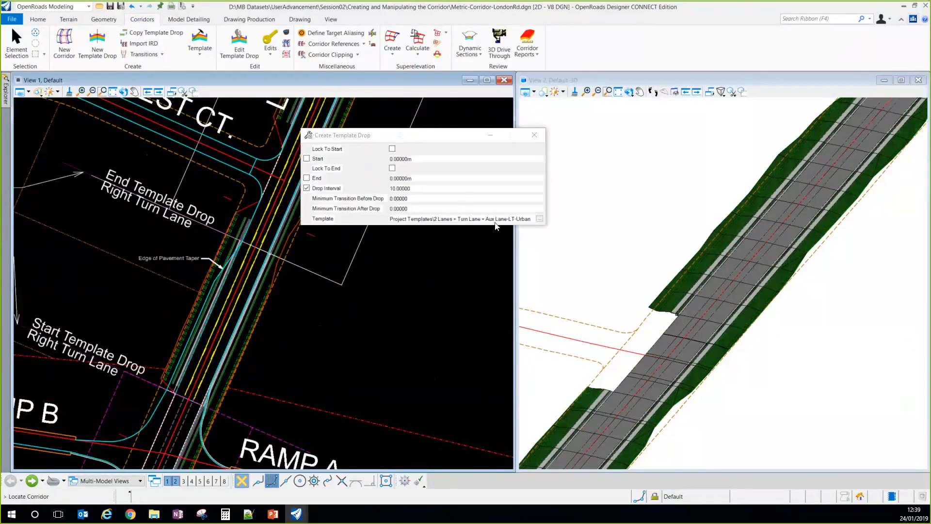
scroll(194, 359, "down", 3)
scroll(173, 362, "up", 3)
scroll(172, 363, "up", 1)
left_click(119, 340)
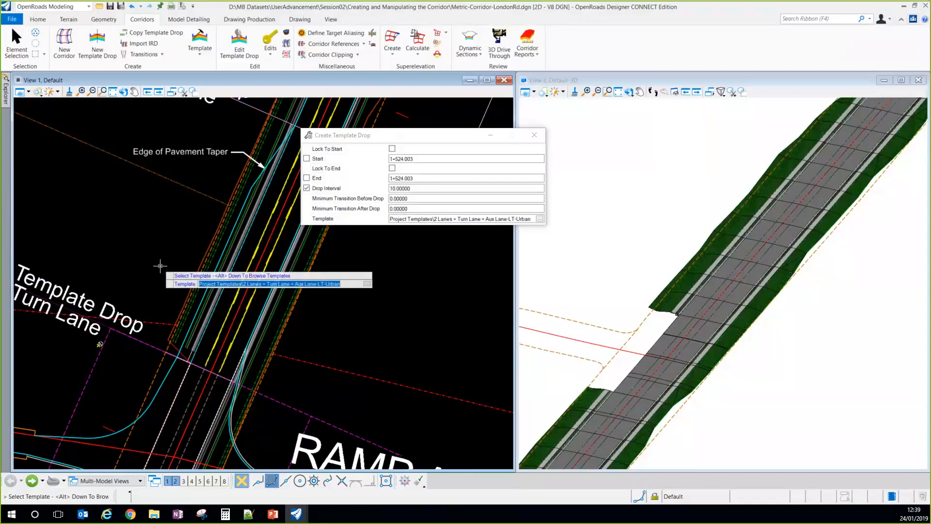
left_click(165, 325)
scroll(142, 275, "down", 2)
scroll(111, 269, "up", 3)
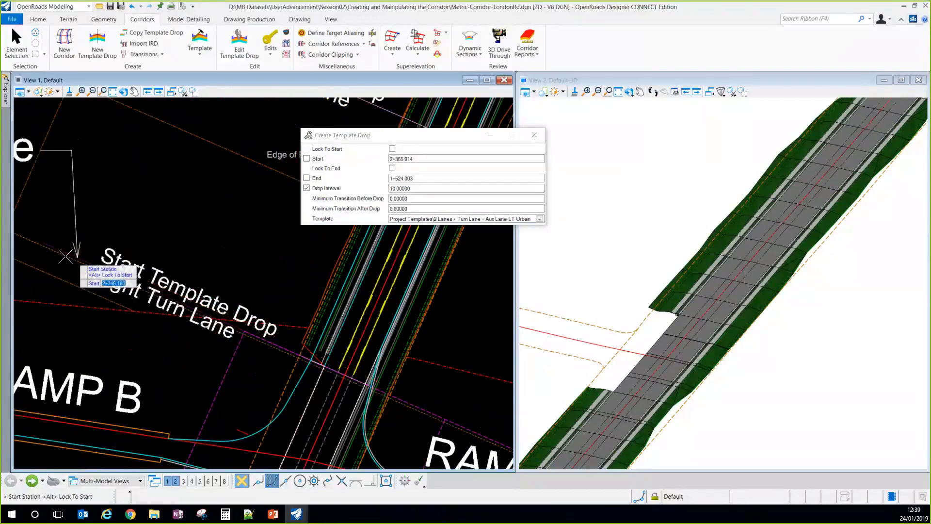
left_click(73, 252)
scroll(108, 276, "down", 3)
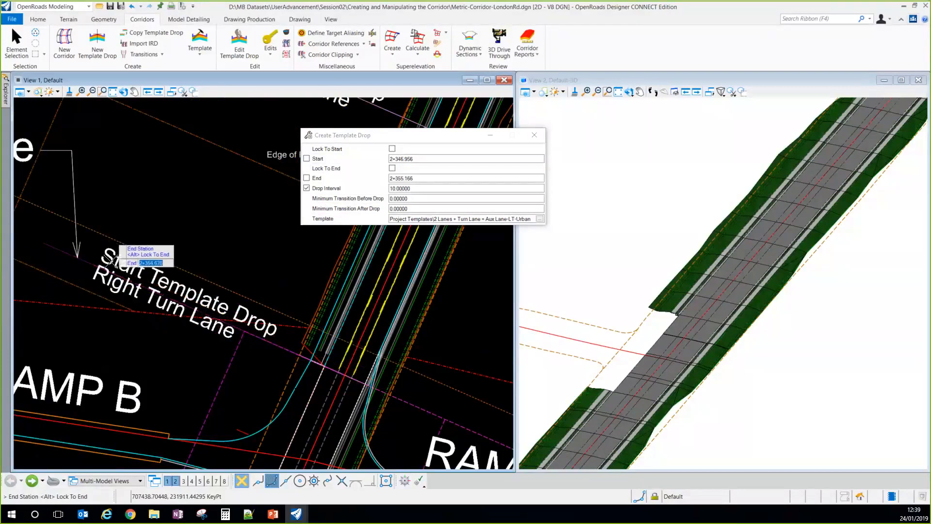
scroll(126, 189, "up", 3)
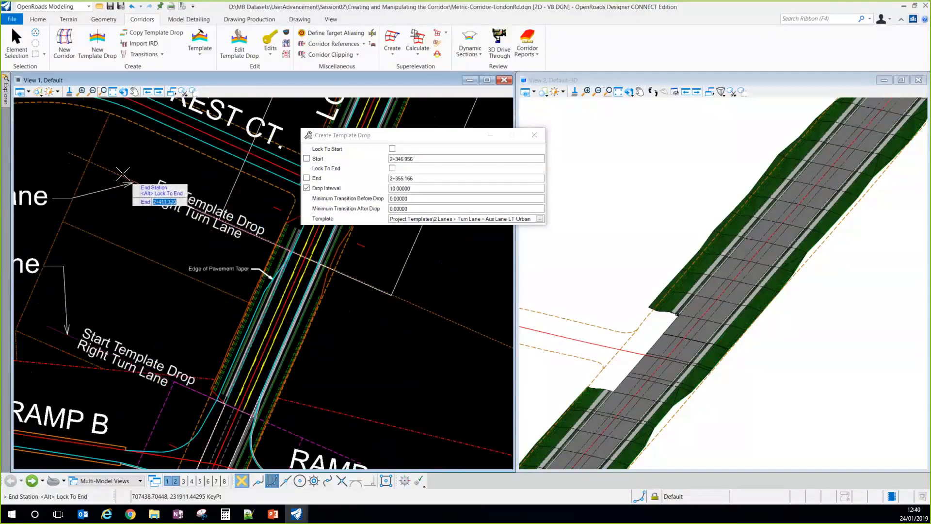
left_click(115, 174)
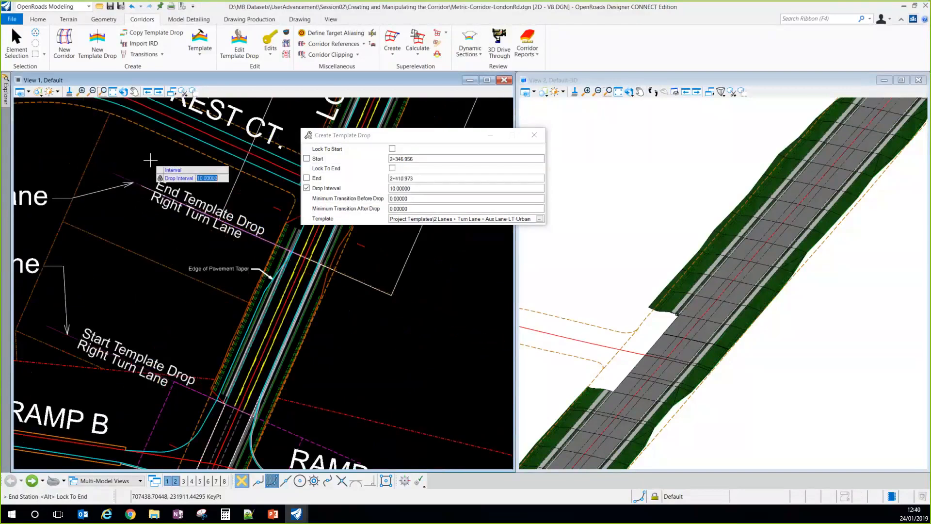
left_click(150, 160)
left_click(151, 161)
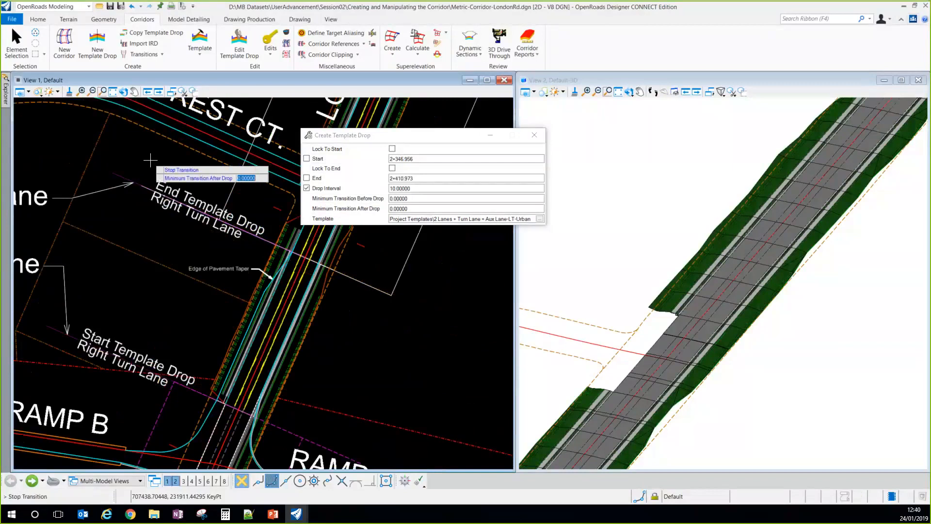
left_click(151, 161)
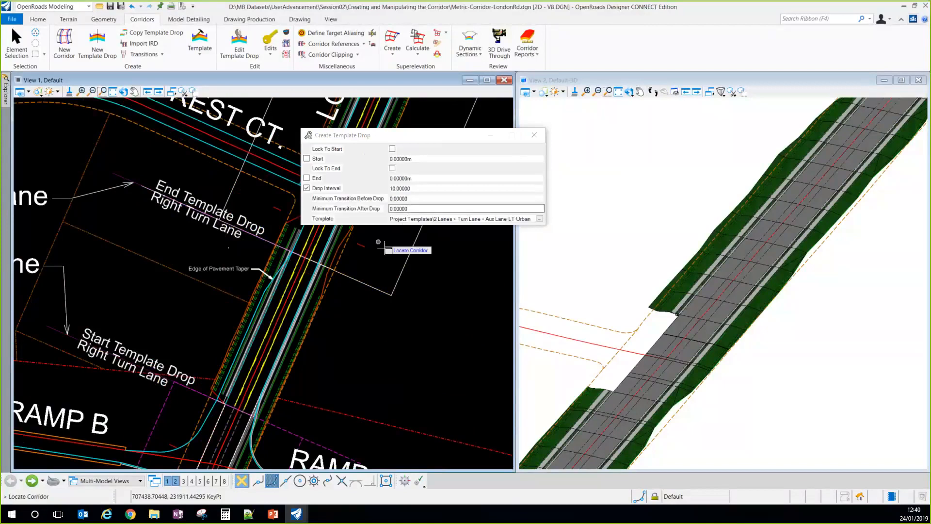
left_click(535, 137)
Step: Open the corridor objects of the LondonRd corridor
scroll(645, 268, "down", 7)
scroll(670, 271, "down", 2)
scroll(669, 291, "up", 3)
scroll(670, 311, "down", 3)
scroll(670, 316, "up", 3)
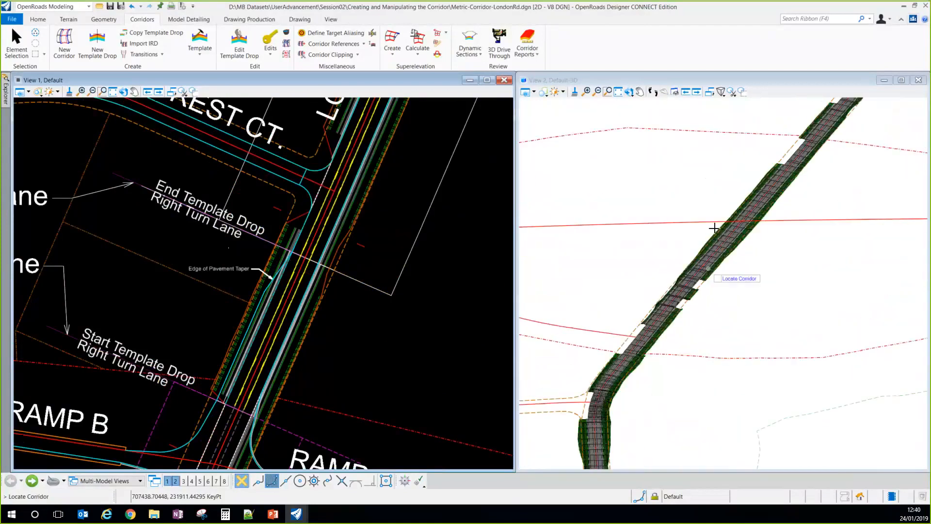
left_click(14, 59)
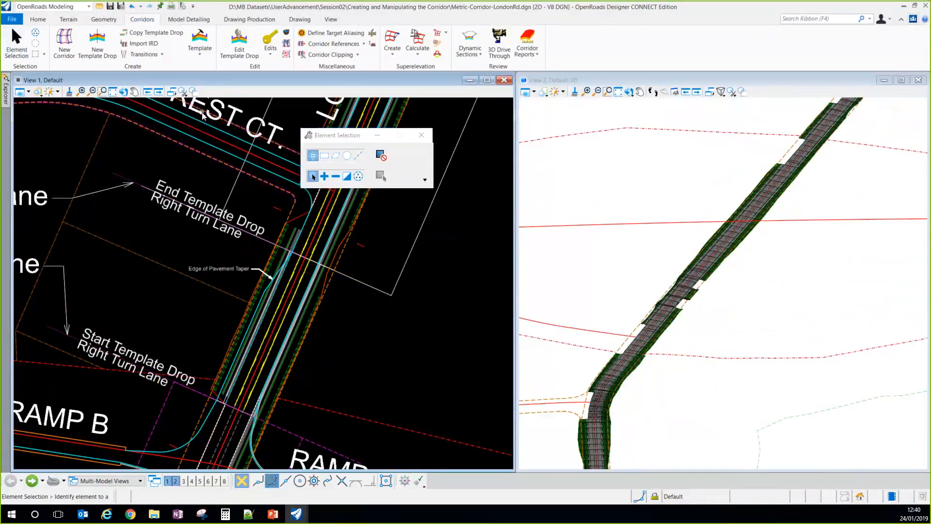
scroll(220, 283, "down", 6)
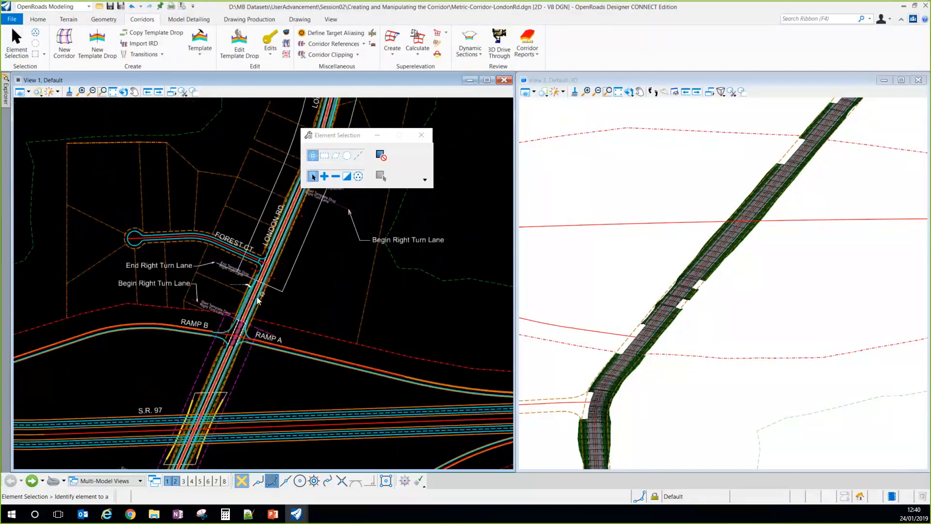
left_click(255, 257)
scroll(255, 256, "up", 3)
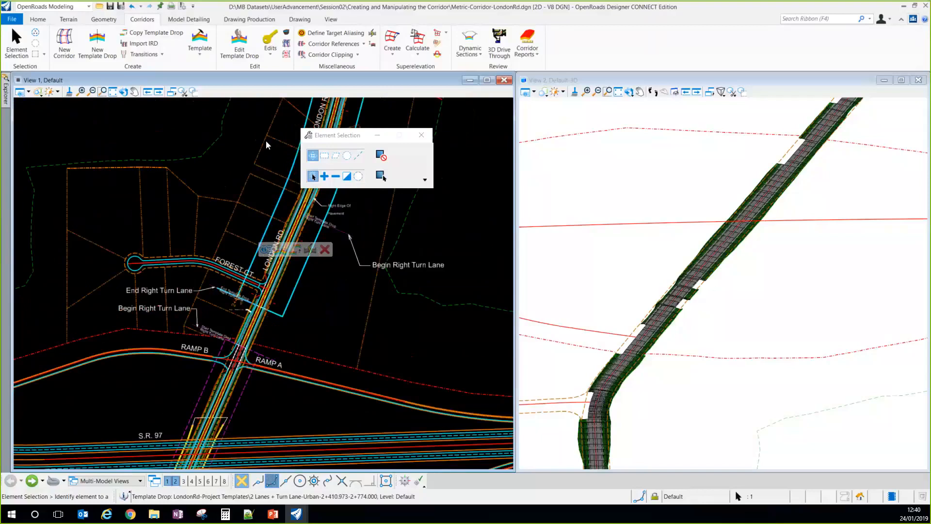
left_click(286, 33)
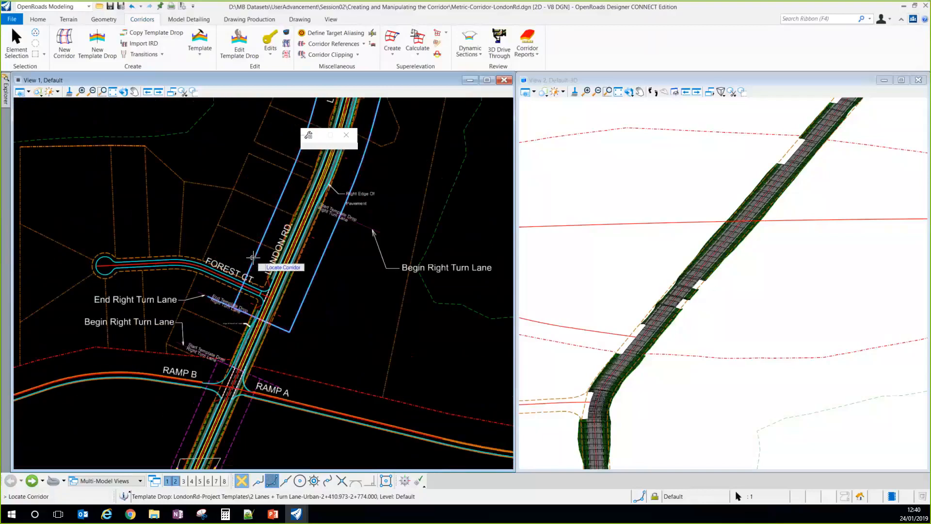
left_click(253, 257)
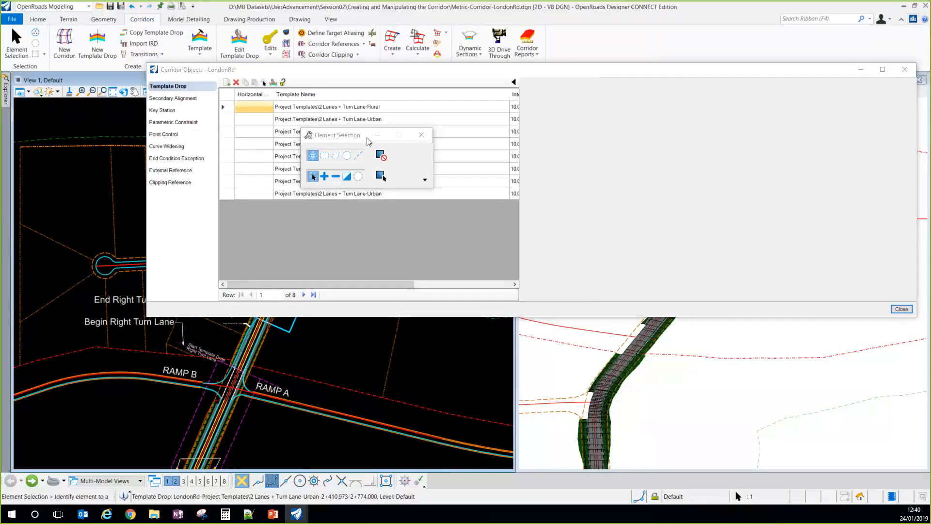
Step: Delete the 2 Lanes + Turn Lane + Aux Lane-LT-Urban template drop covering stations 2+346.956 to 2+410.973 from the corridor objects
left_click_drag(368, 138, 492, 259)
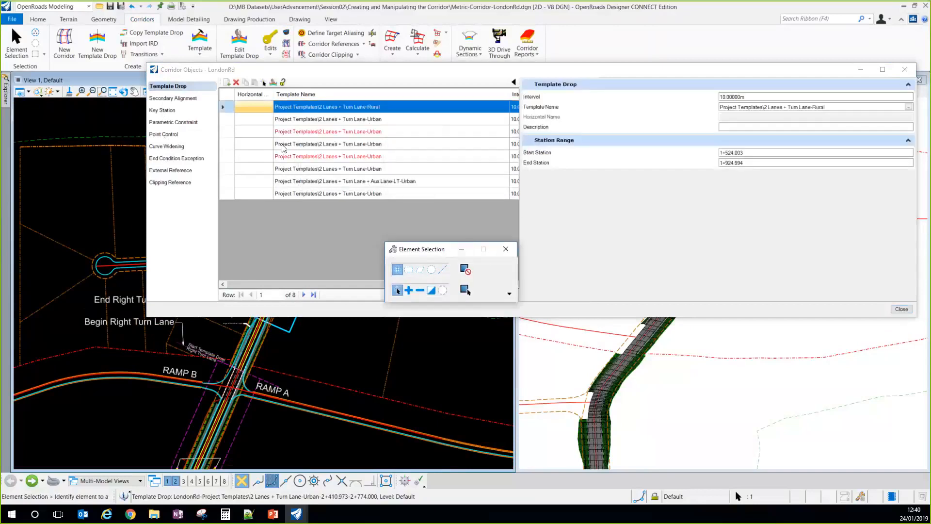
left_click_drag(246, 294, 267, 295)
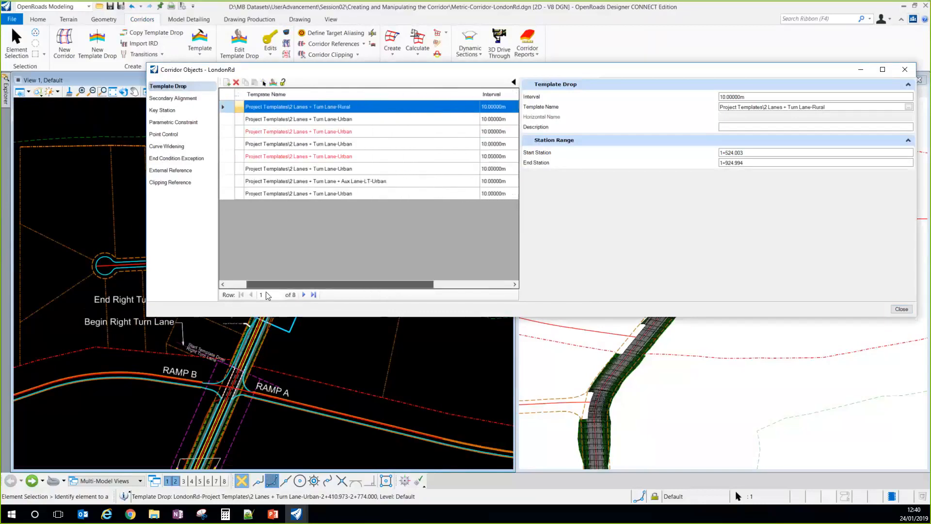
left_click(315, 183)
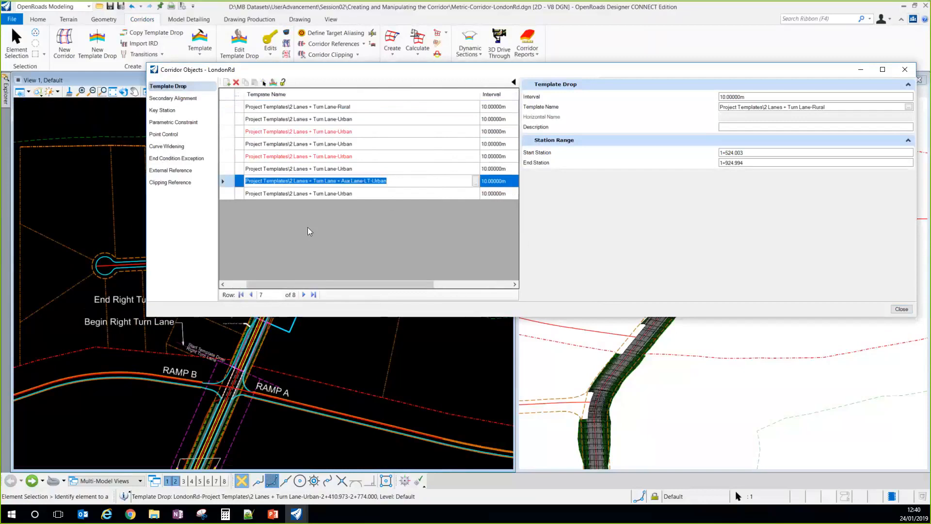
left_click_drag(307, 75, 614, 90)
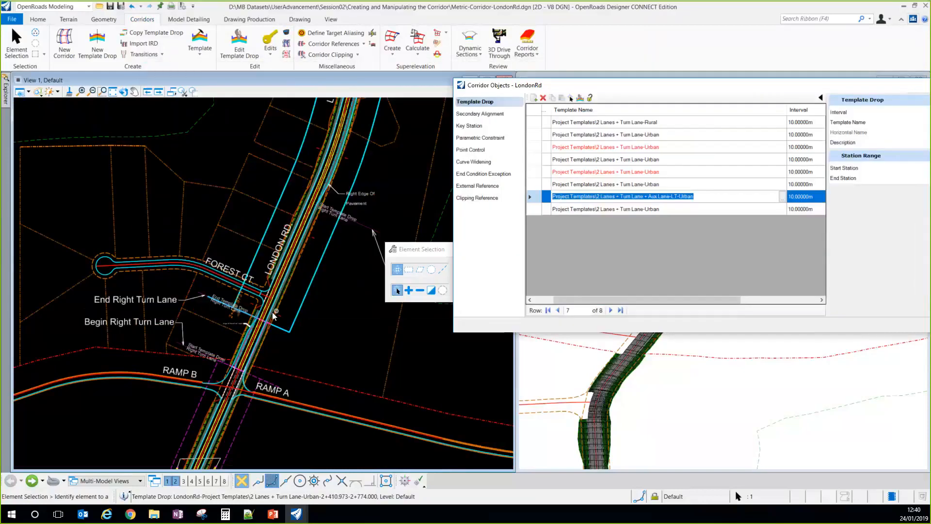
left_click_drag(639, 300, 720, 319)
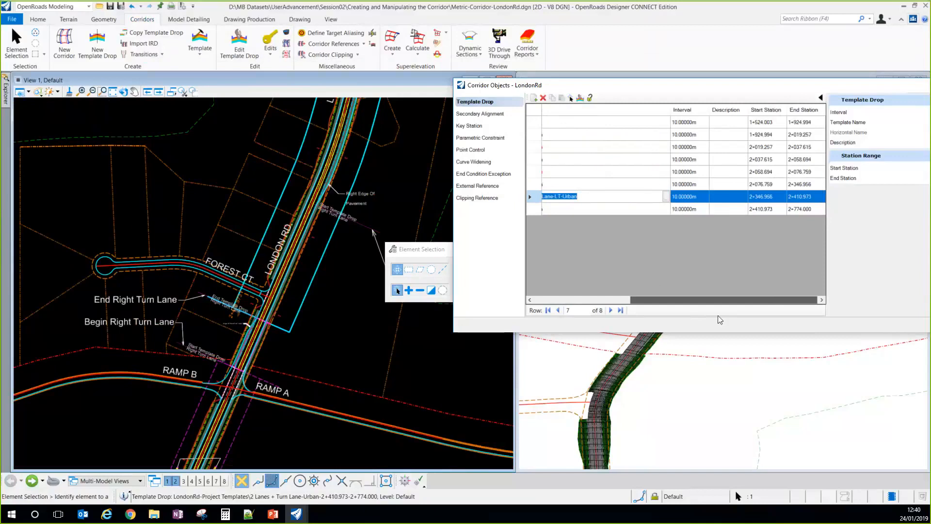
left_click(769, 201)
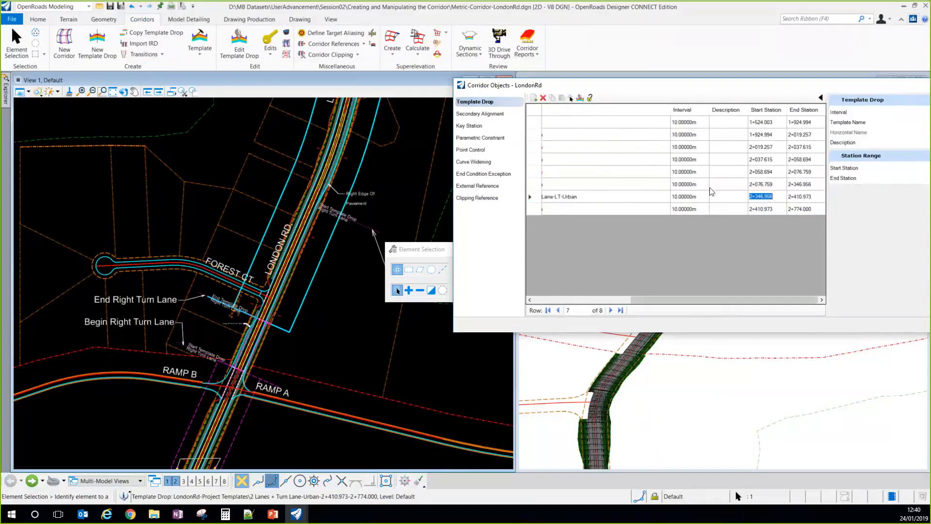
right_click(558, 195)
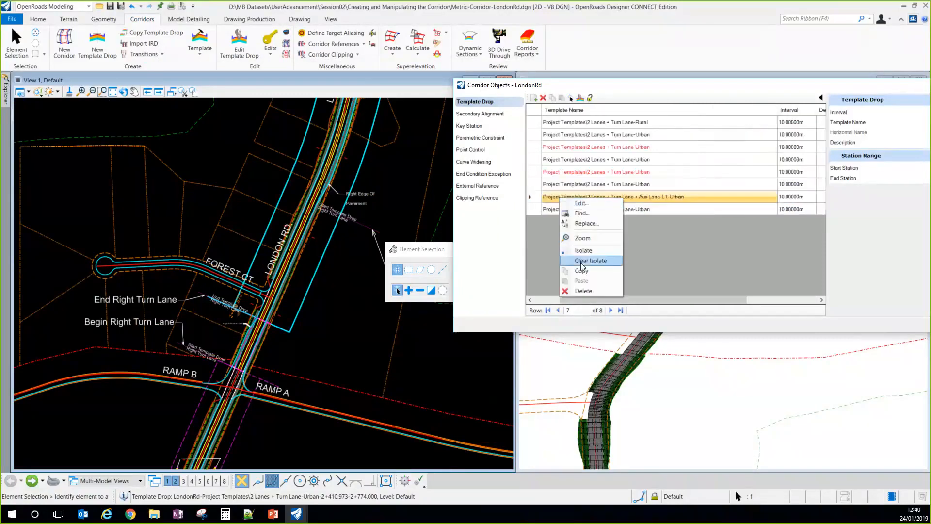
left_click(580, 291)
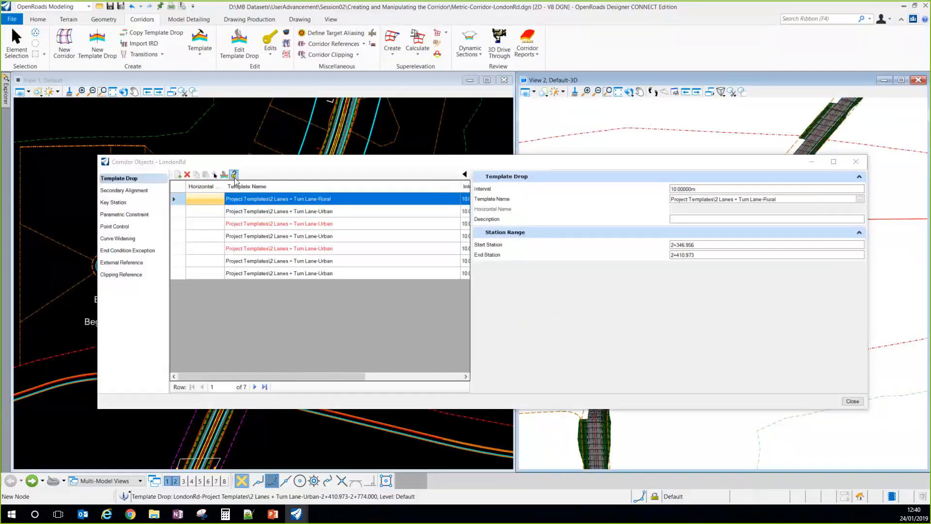
Step: Toggle the Lock - Deactivate Rule setting in the corridor objects and reprocess the LondonRd corridor
left_click(235, 178)
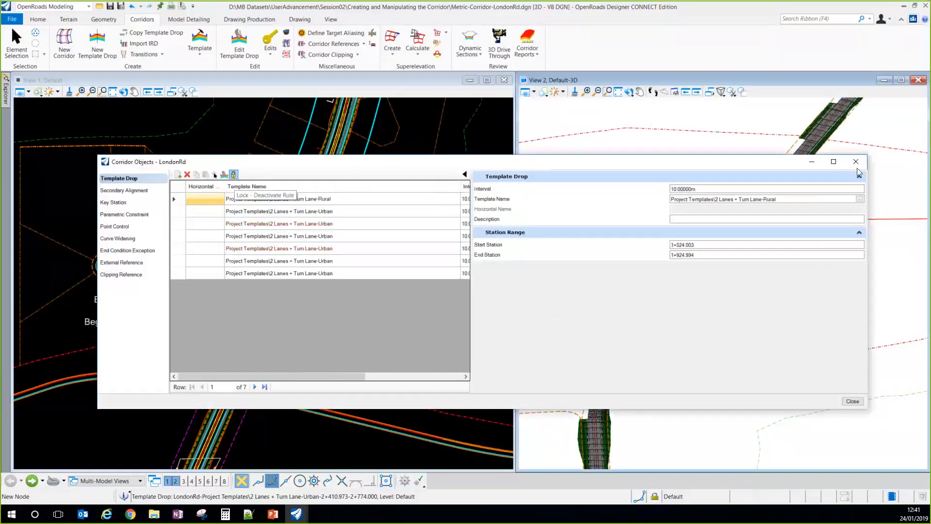
left_click(852, 401)
left_click(290, 351)
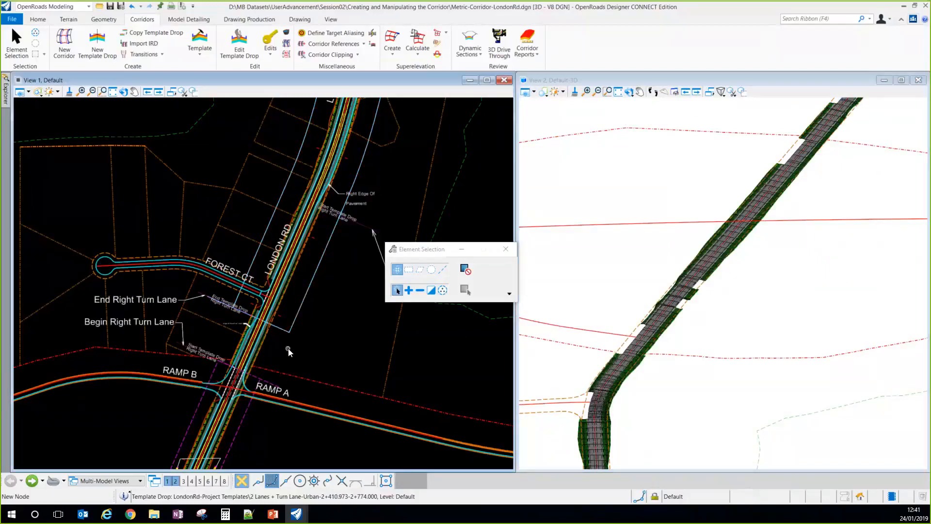
scroll(265, 359, "up", 3)
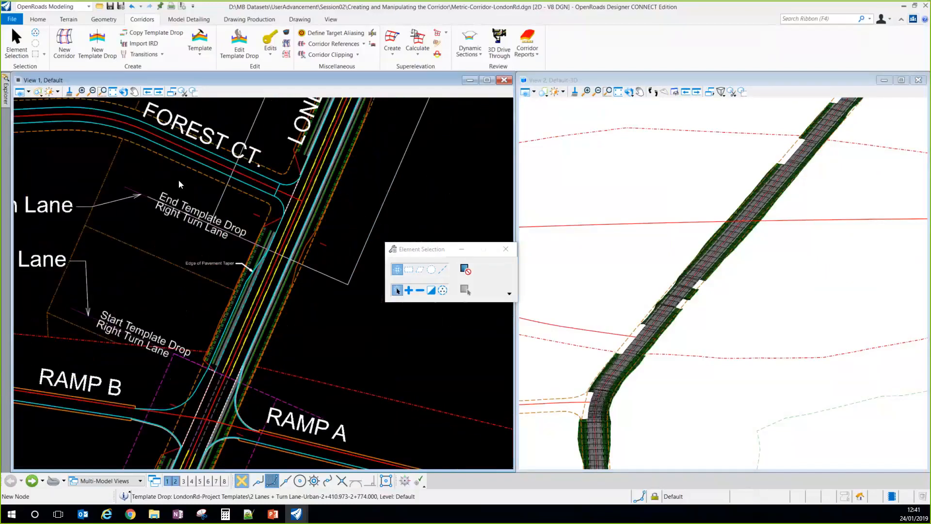
left_click(123, 91)
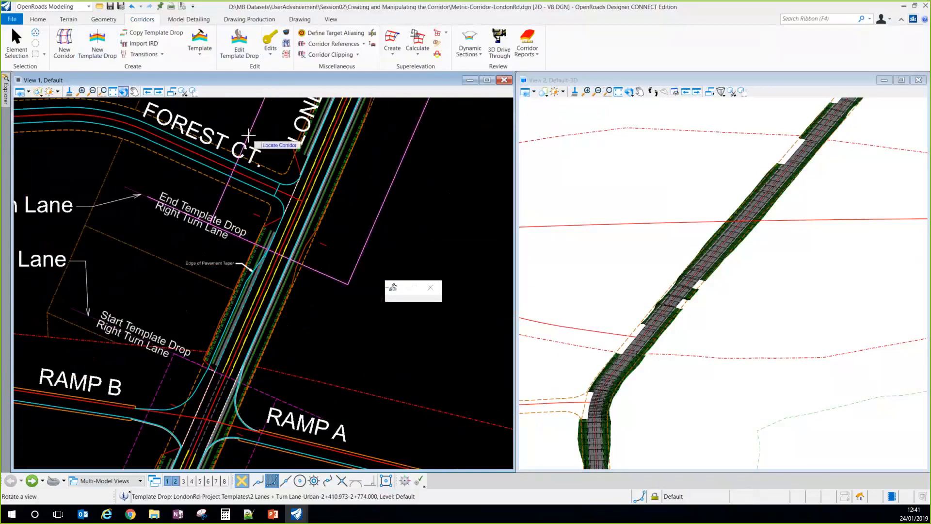
left_click(250, 150)
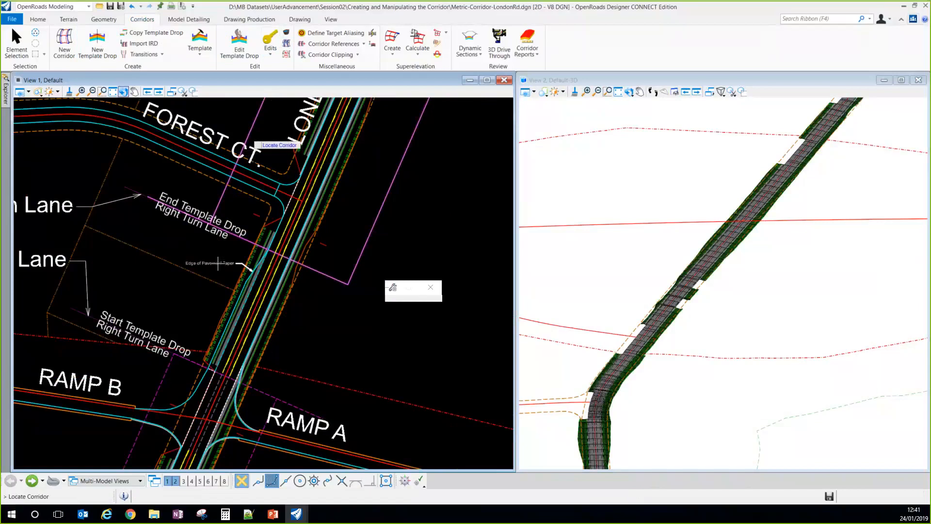
key("Escape")
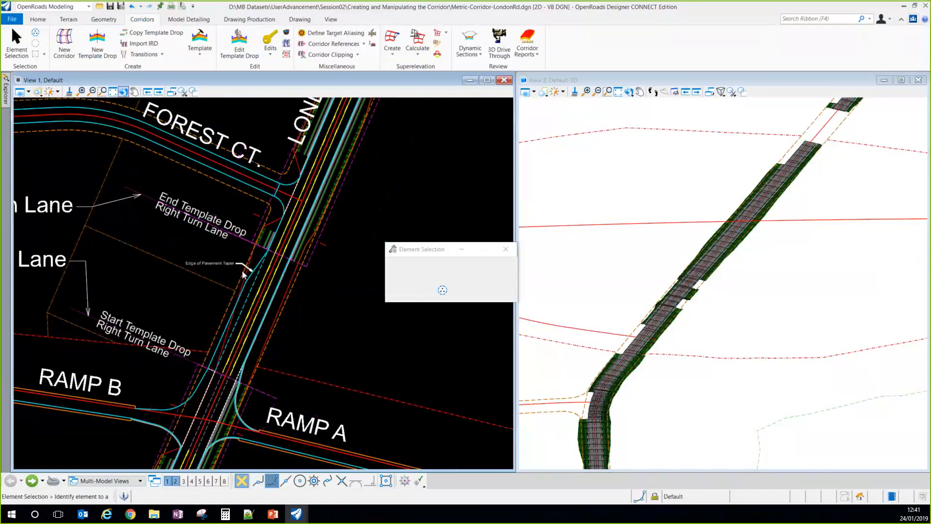
Step: Drop the 2 Lanes + Turn Lane + Aux Lane-LT-Urban template on the LondonRd corridor from 2+346.956 to 2+410.973, at 10 m intervals with zero transitions
scroll(245, 272, "down", 1)
middle_click_drag(246, 271, 209, 319)
scroll(209, 318, "up", 2)
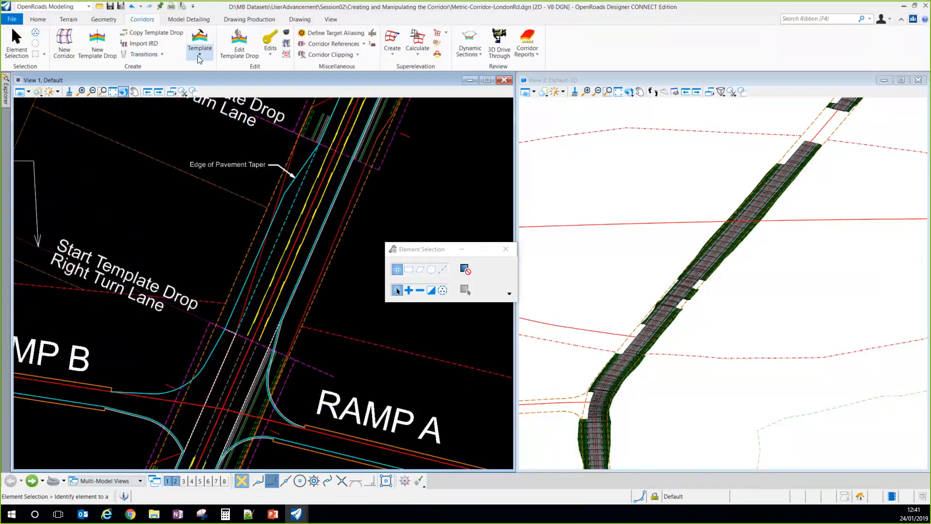
left_click(83, 51)
left_click(214, 332)
key("Return")
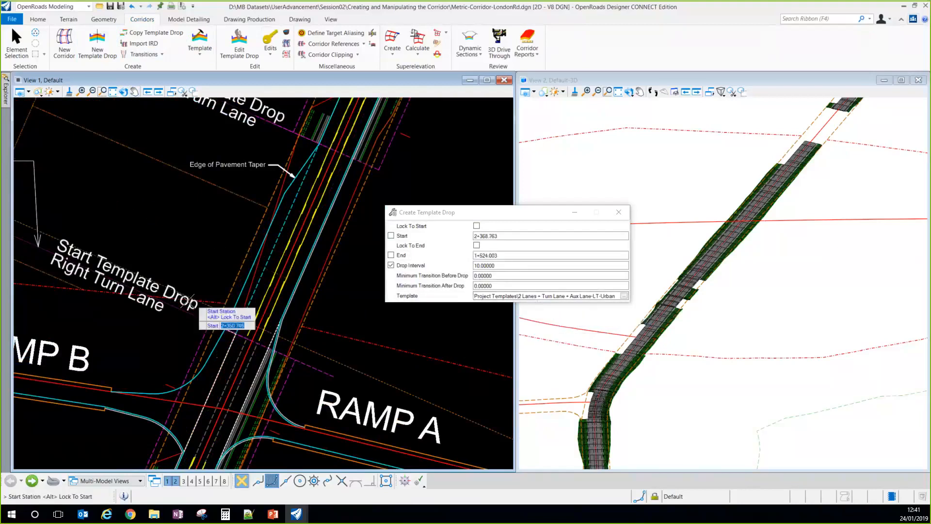
scroll(339, 254, "down", 2)
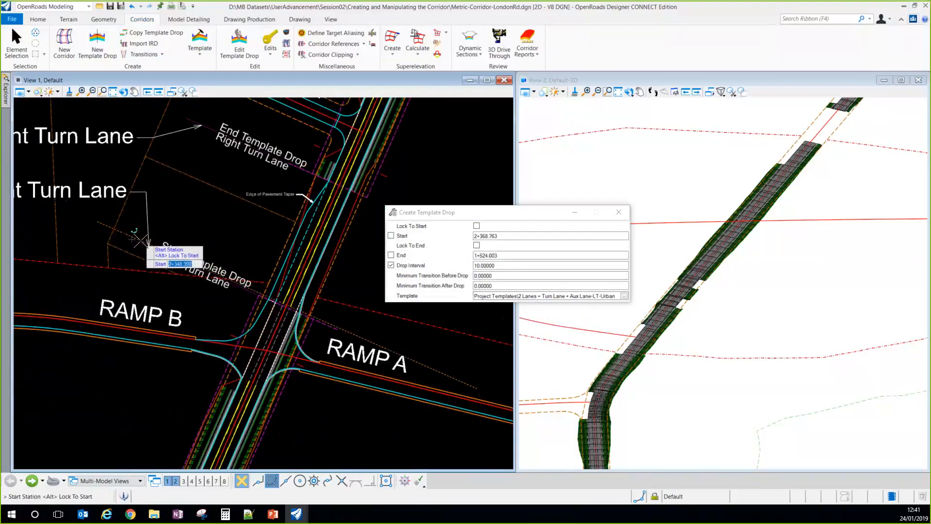
left_click(154, 237)
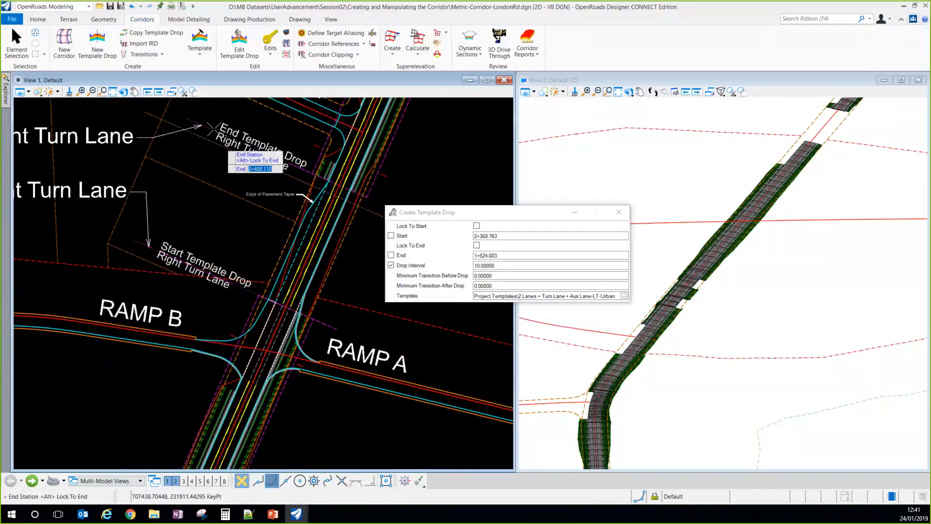
left_click(225, 113)
left_click(228, 113)
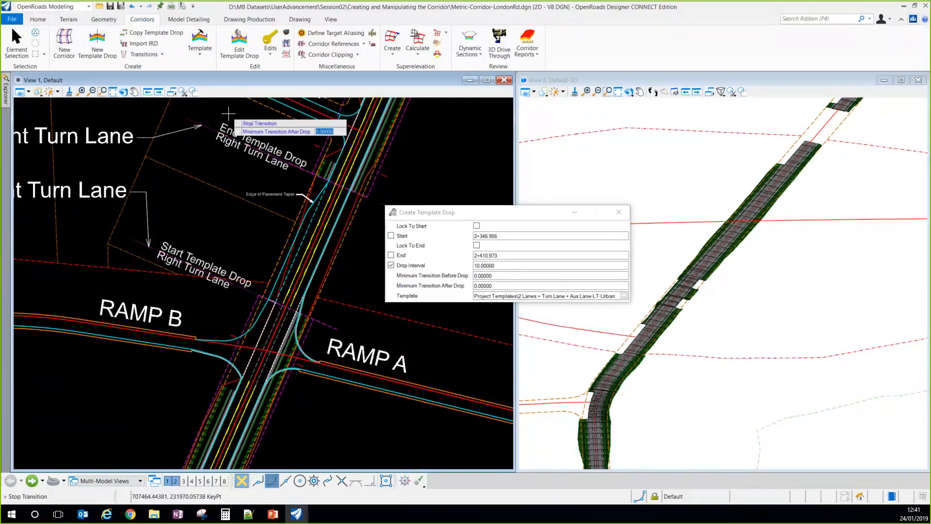
left_click(228, 113)
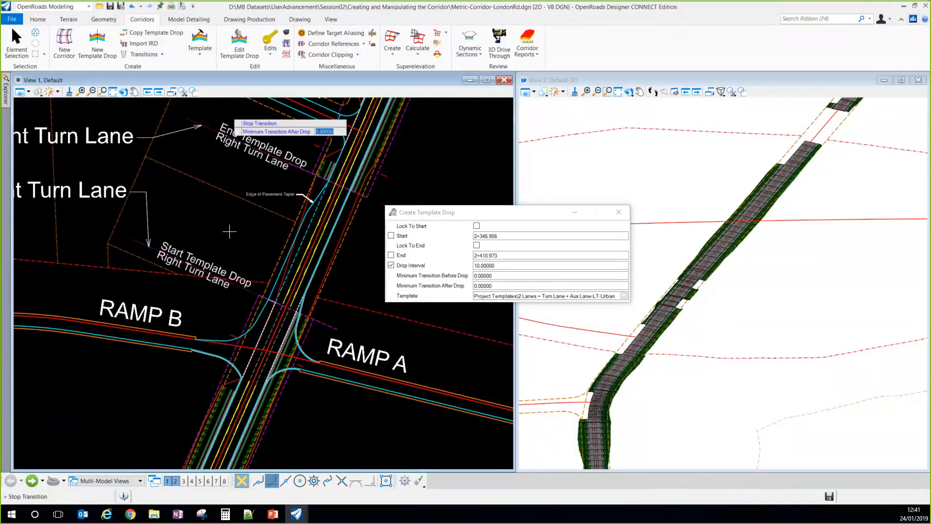
left_click(274, 234)
scroll(745, 199, "up", 5)
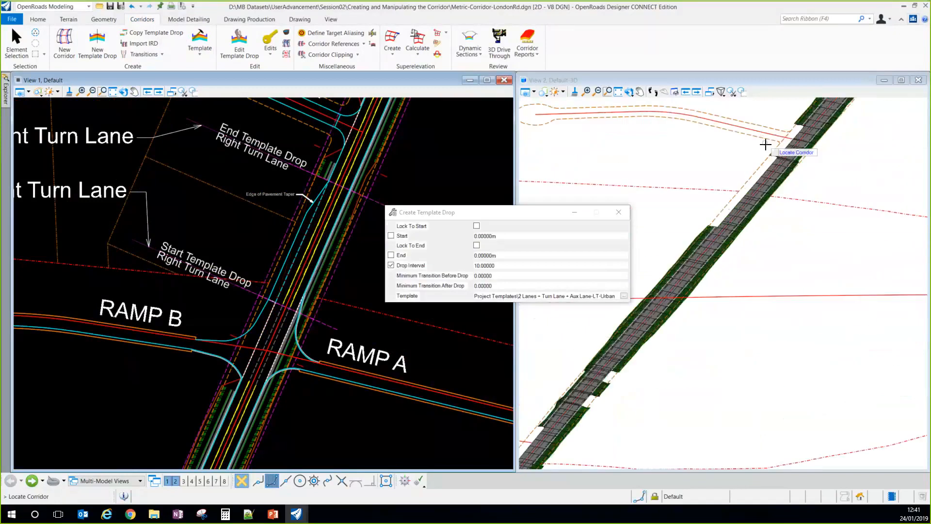
scroll(745, 199, "up", 1)
left_click(618, 212)
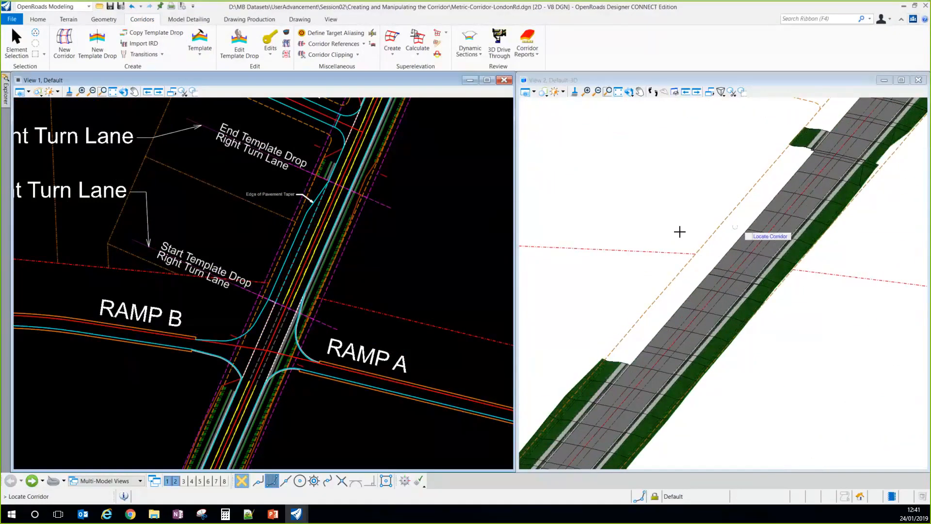
Step: Add the Edge of Pavement Taper line along the right turn lane as a corridor reference for LondonRd
scroll(242, 293, "up", 2)
scroll(195, 284, "down", 1)
scroll(390, 148, "up", 2)
scroll(287, 216, "down", 1)
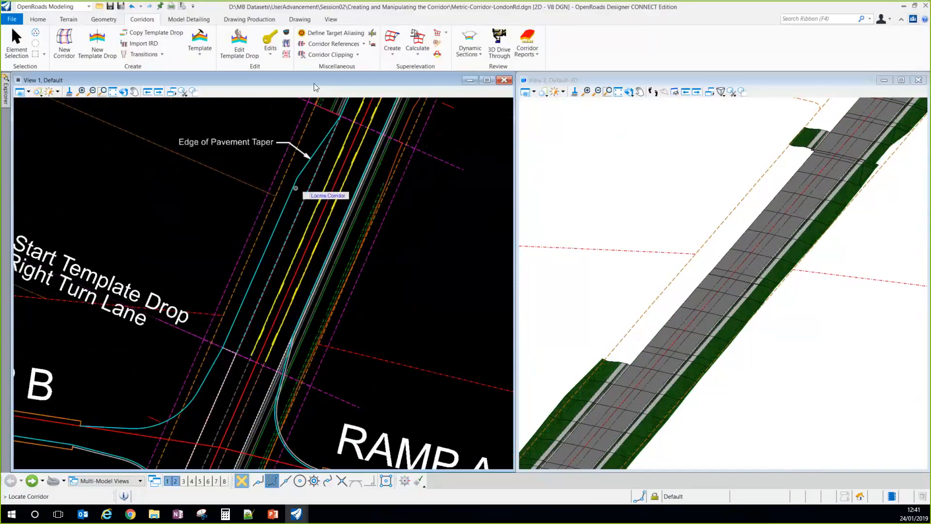
left_click(333, 45)
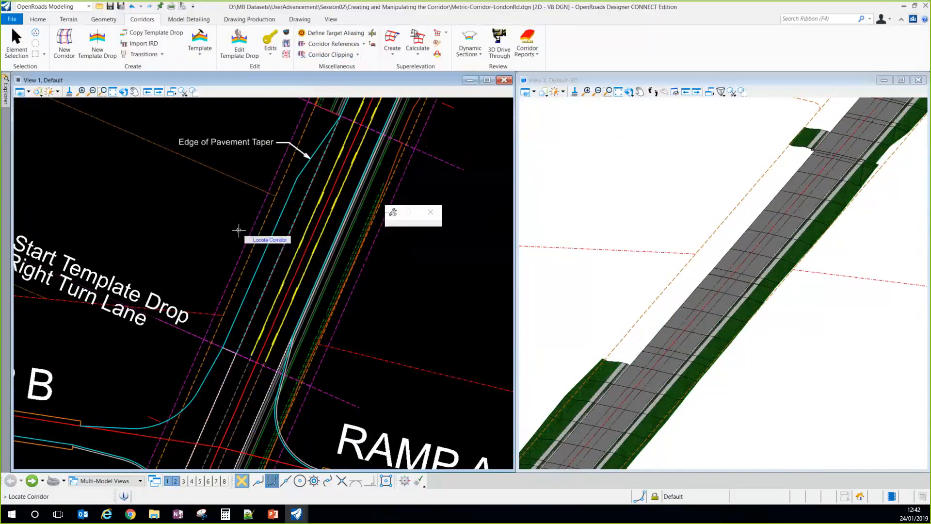
left_click(271, 235)
left_click(294, 174)
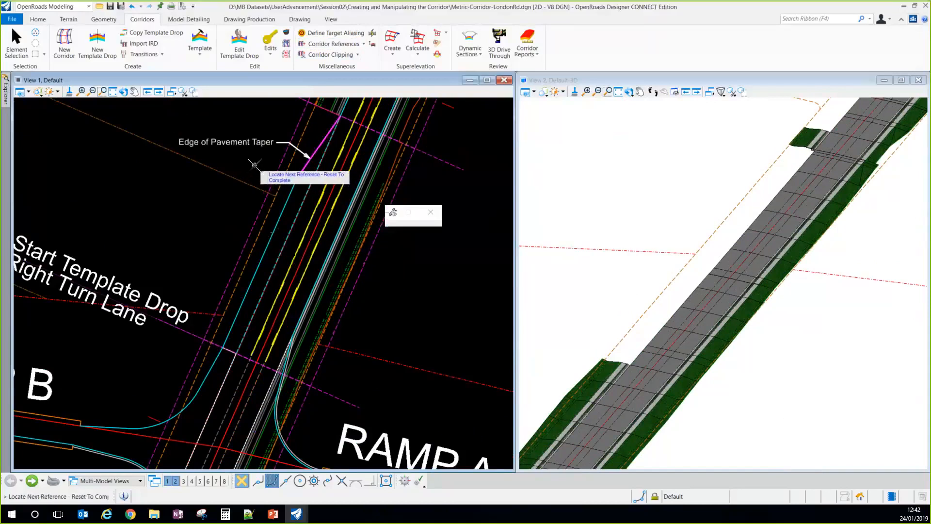
right_click(254, 165)
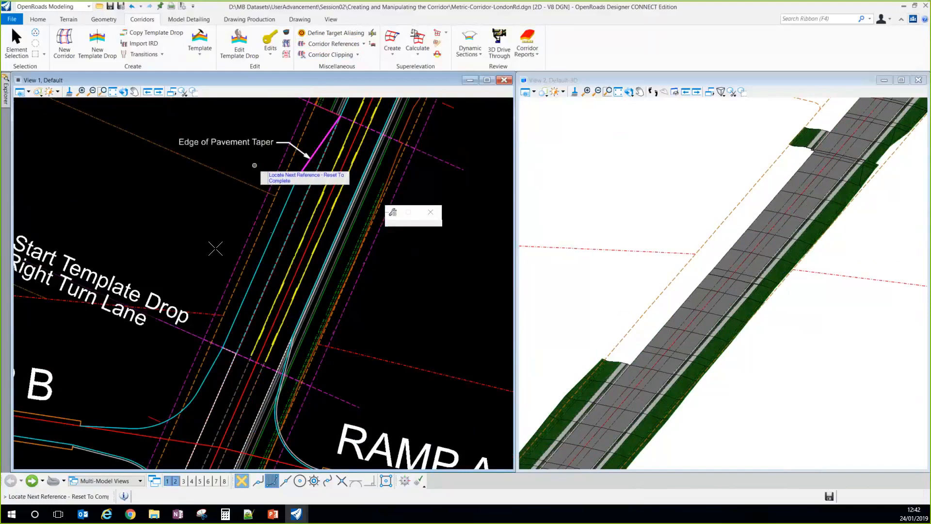
right_click(257, 260)
scroll(254, 166, "down", 1)
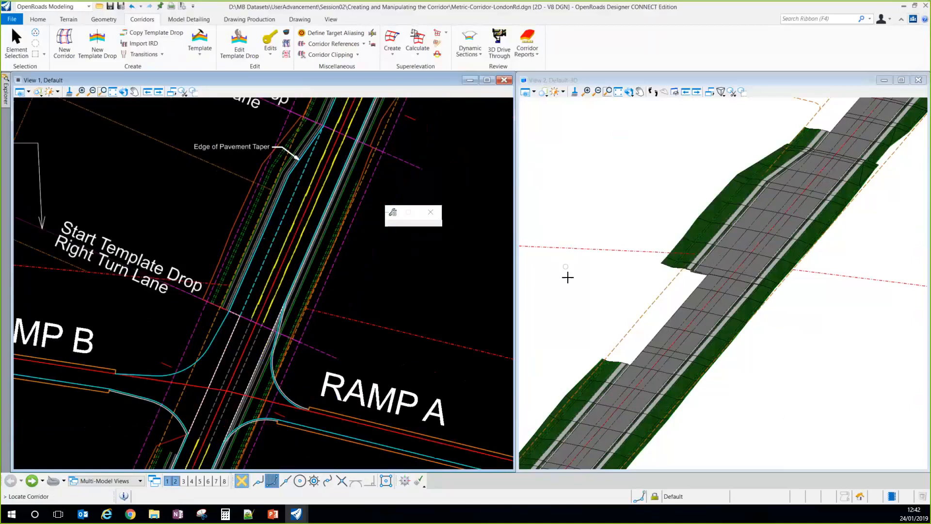
scroll(600, 275, "down", 3)
scroll(693, 238, "up", 5)
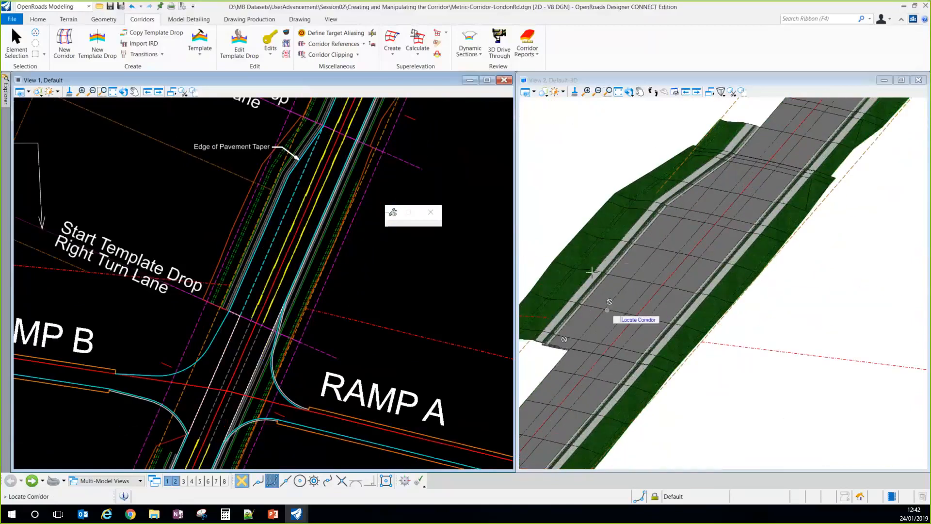
scroll(663, 317, "down", 2)
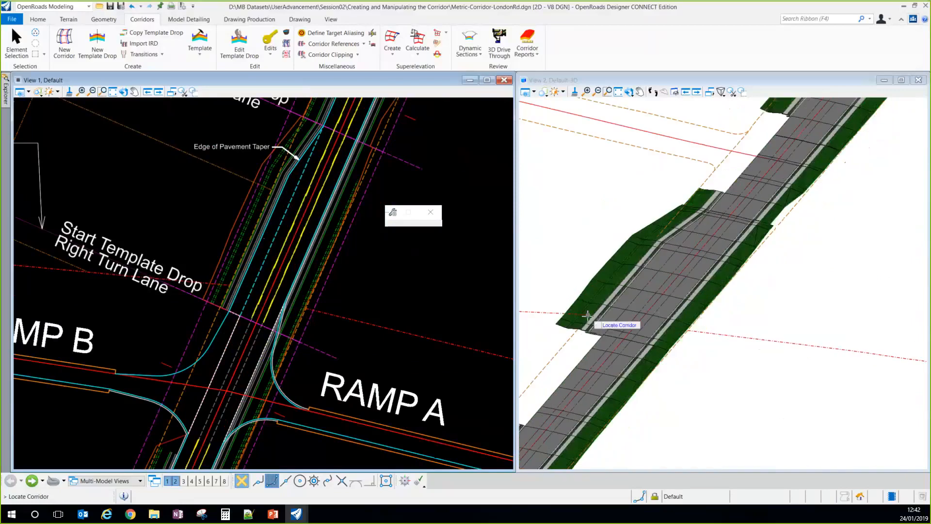
Step: Start a new template drop on the LondonRd corridor using the 2 Lanes + Turn Lane + Aux Lane-RT-Urban template
scroll(589, 322, "up", 2)
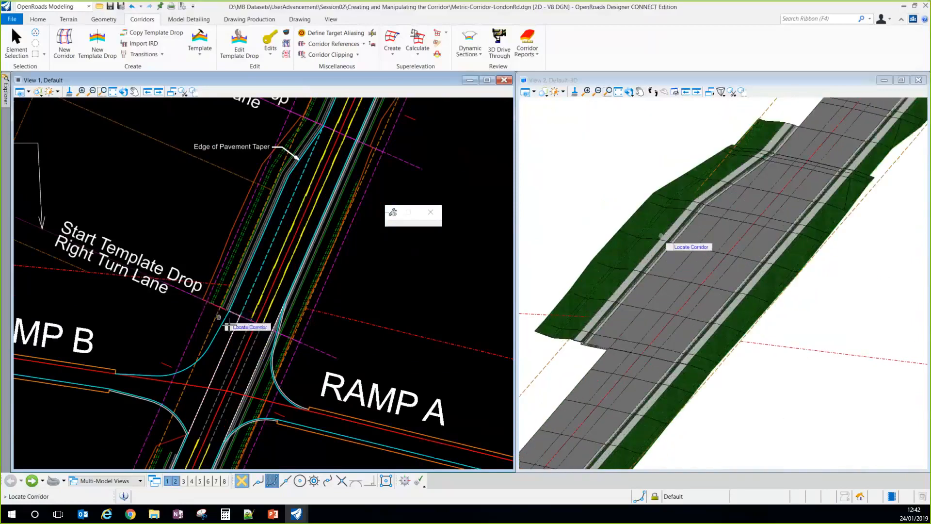
scroll(230, 327, "down", 3)
scroll(192, 287, "down", 4)
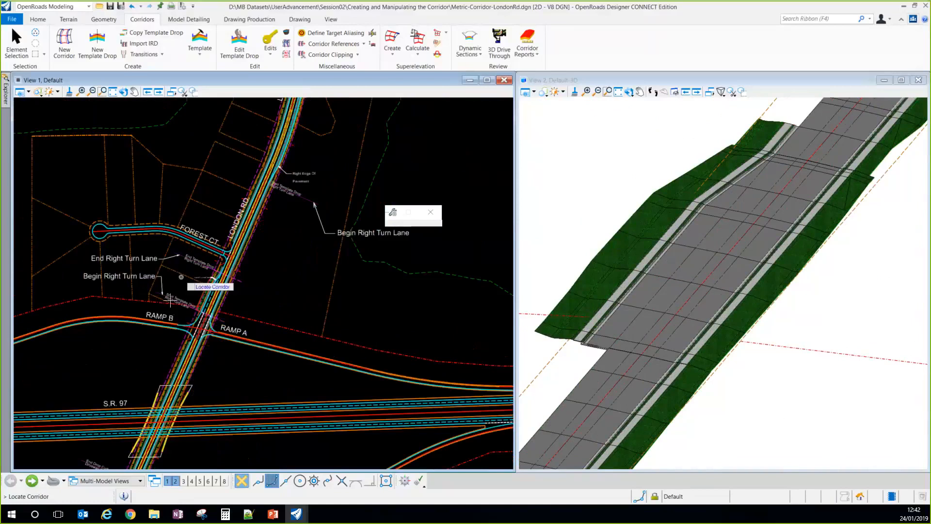
scroll(204, 245, "up", 2)
scroll(318, 154, "up", 4)
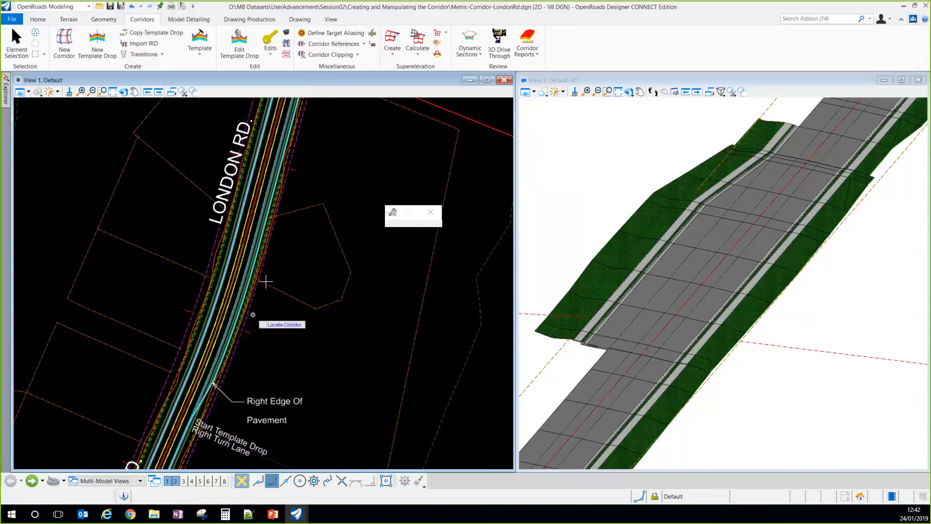
scroll(261, 309, "down", 1)
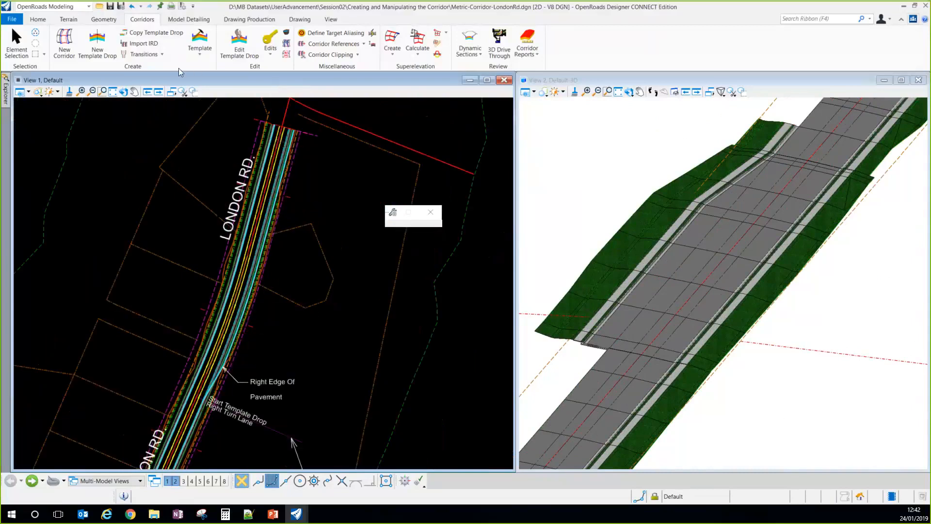
left_click(97, 43)
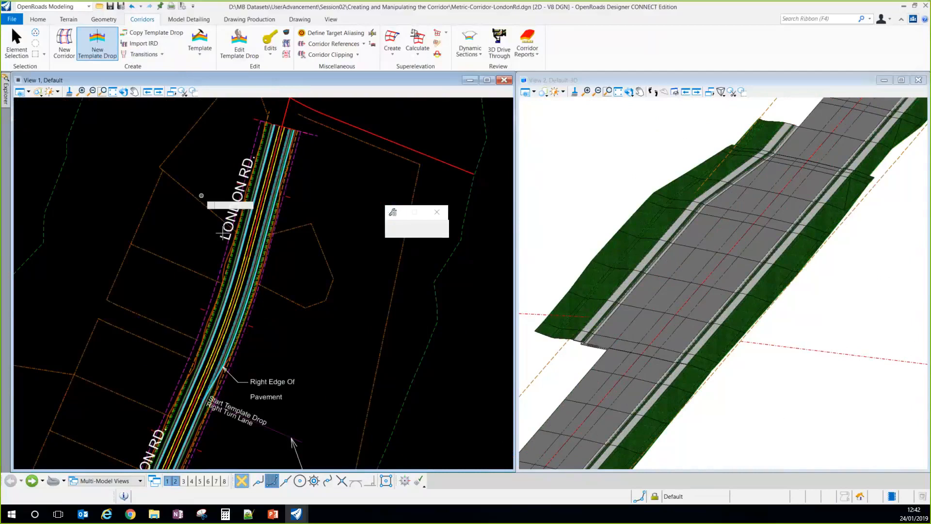
scroll(225, 267, "up", 2)
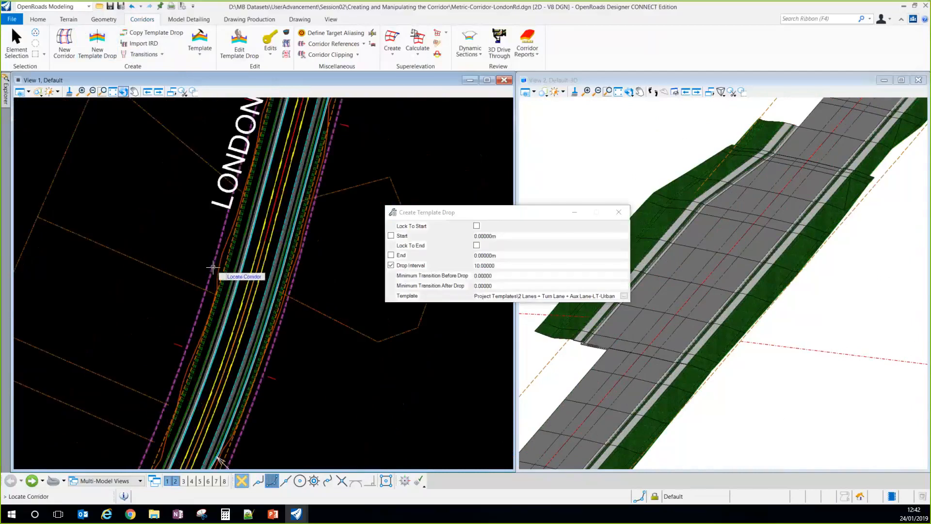
left_click(213, 268)
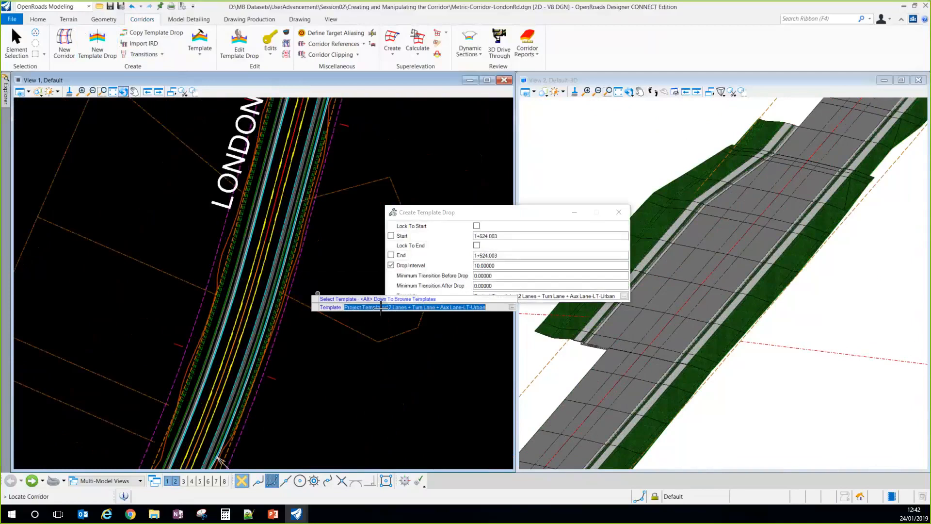
left_click(623, 296)
left_click(358, 220)
left_click(583, 335)
left_click(391, 265)
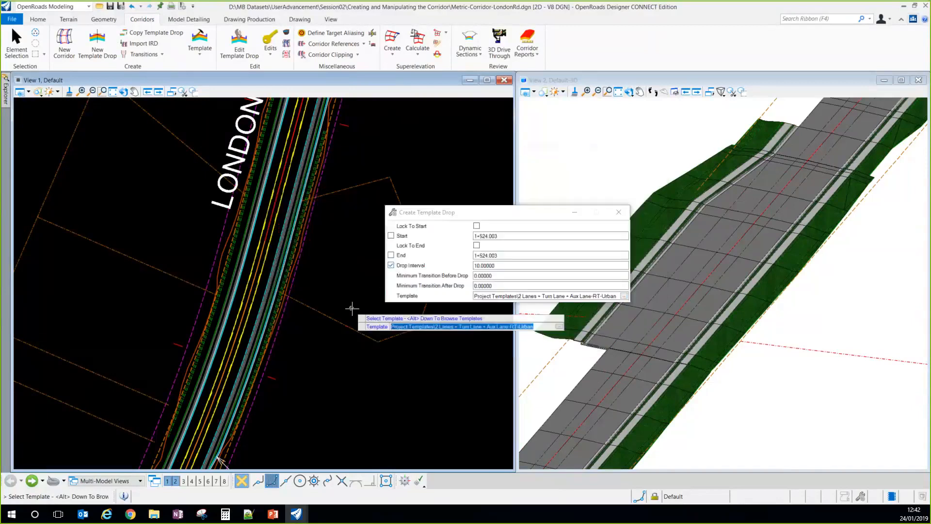
Step: Place the drop from the right turn lane start line at 2+560.325 to 2+774.000, at 10 m intervals with zero transitions
scroll(284, 374, "down", 5)
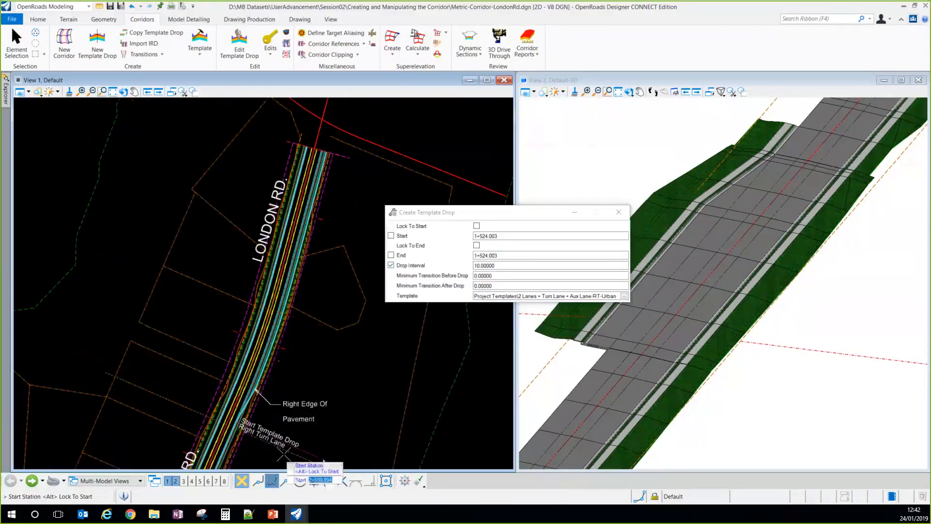
scroll(287, 425, "up", 7)
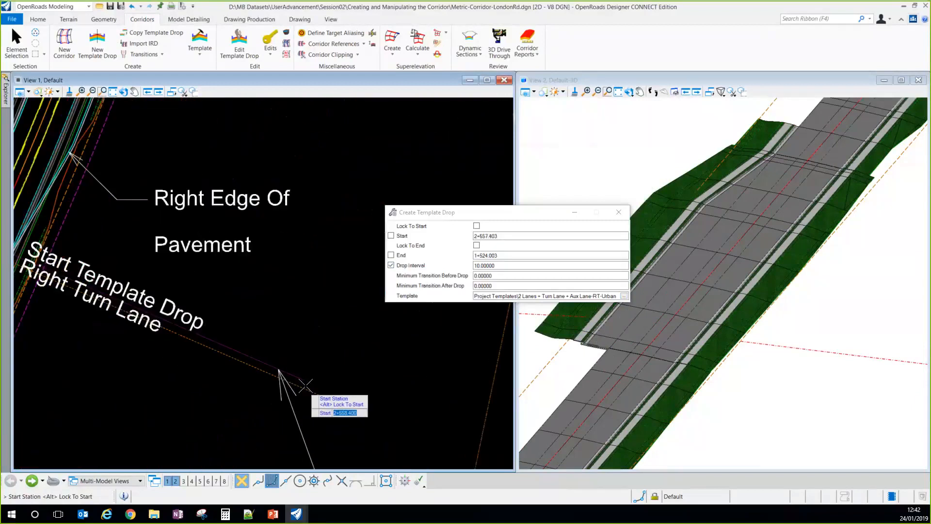
left_click(317, 325)
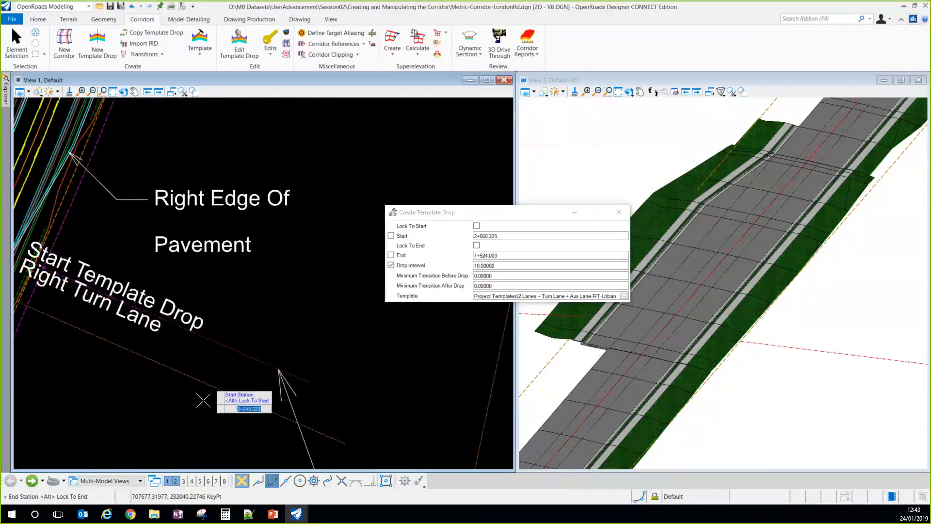
scroll(208, 349, "down", 4)
scroll(212, 312, "down", 2)
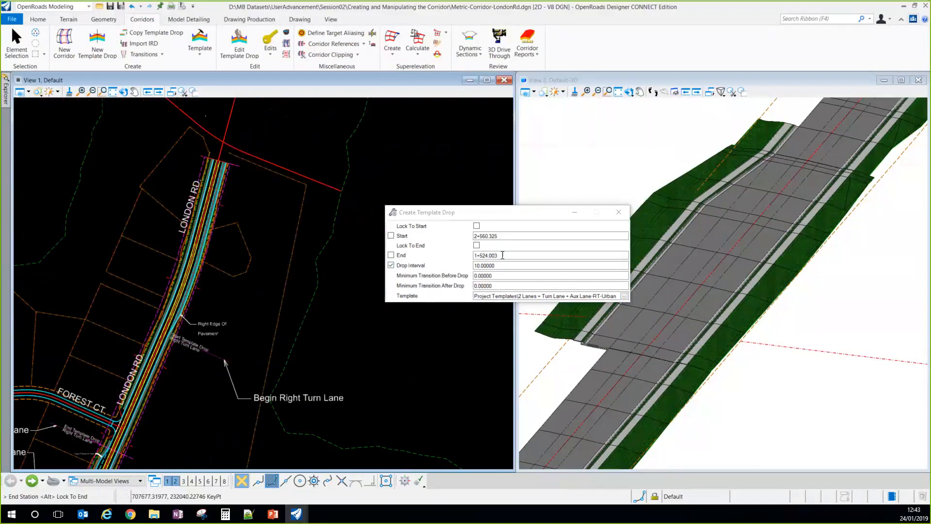
type("2774")
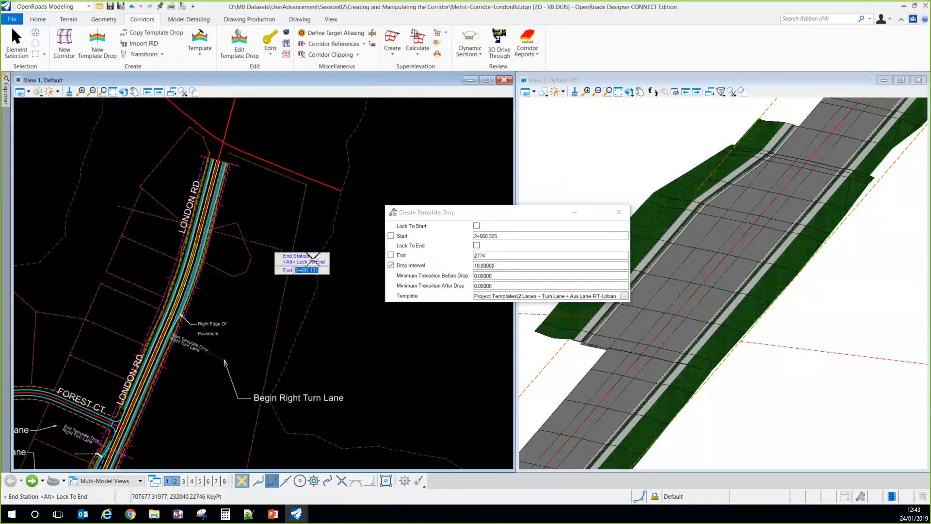
key("Return")
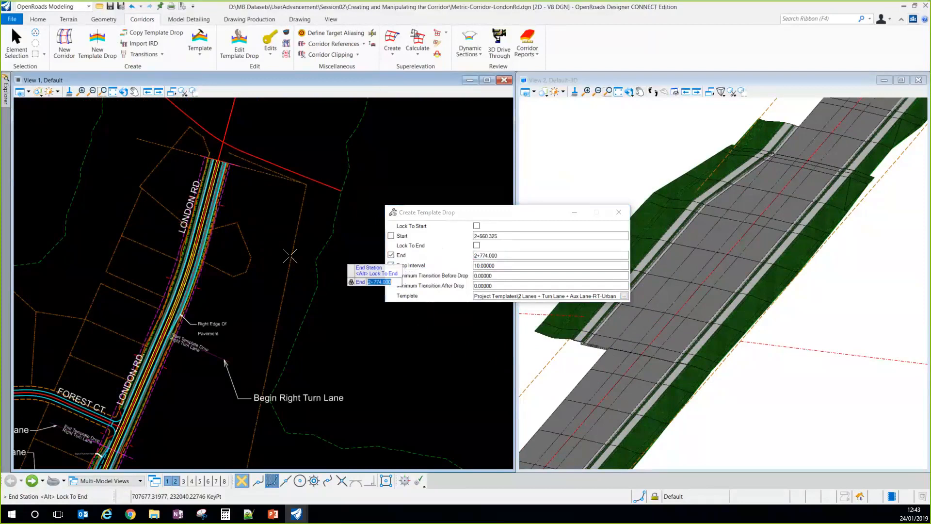
key("Return")
key("Return")
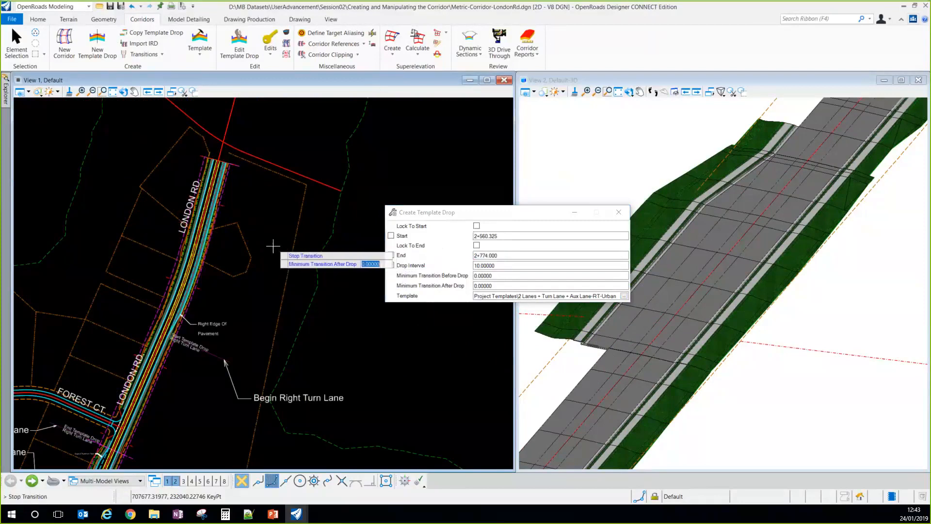
left_click(273, 246)
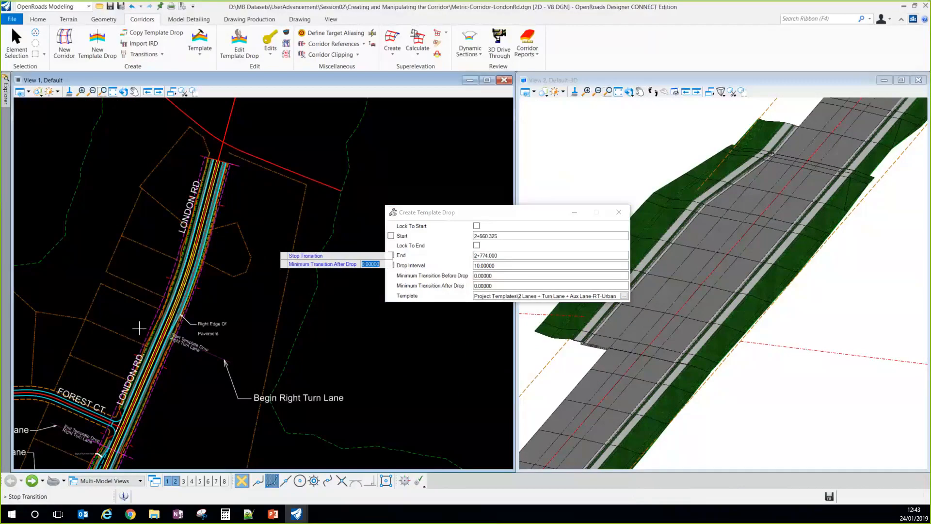
left_click(208, 309)
scroll(214, 296, "up", 8)
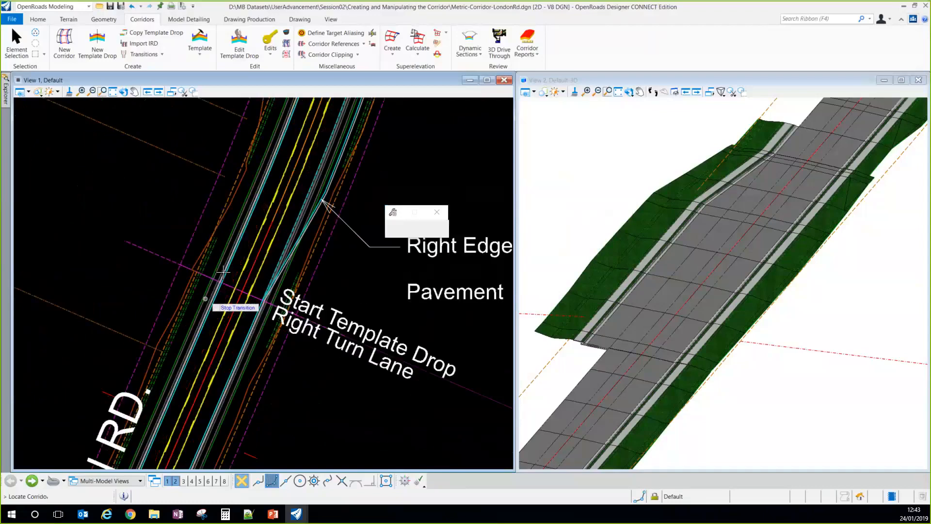
scroll(200, 288, "down", 1)
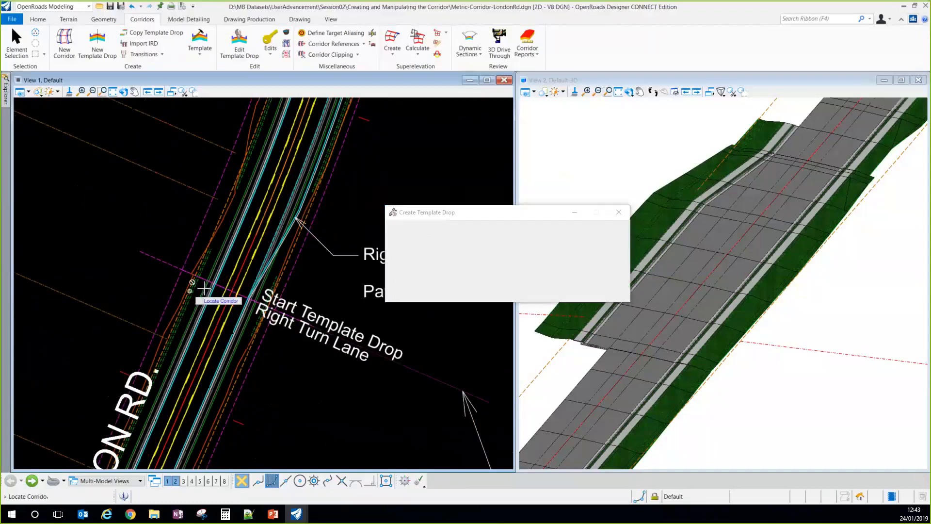
left_click(618, 214)
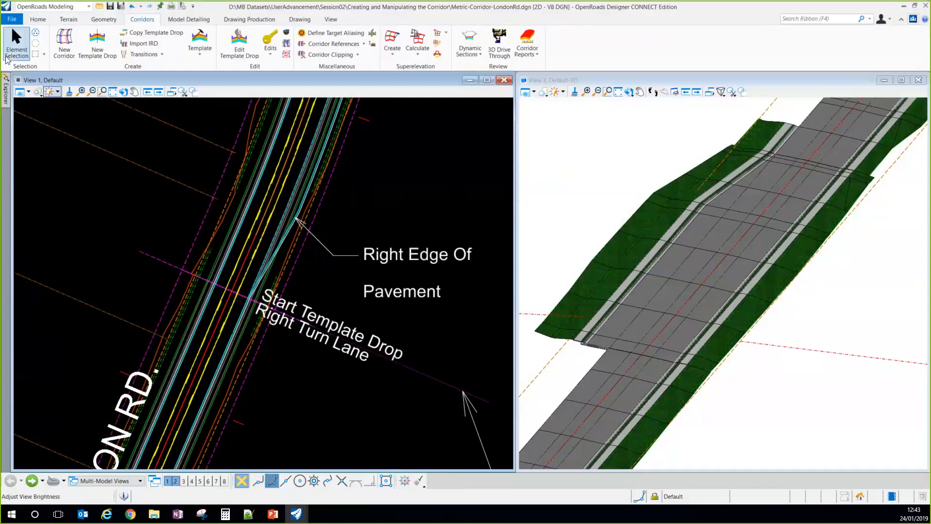
Step: Start a point control on the LondonRd corridor and choose EOP_R as the controlled point
left_click(271, 46)
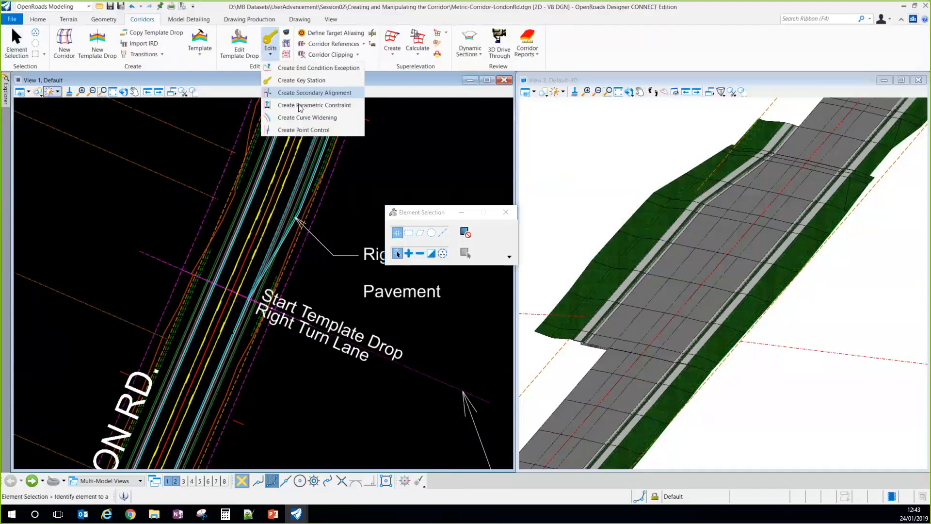
left_click(298, 130)
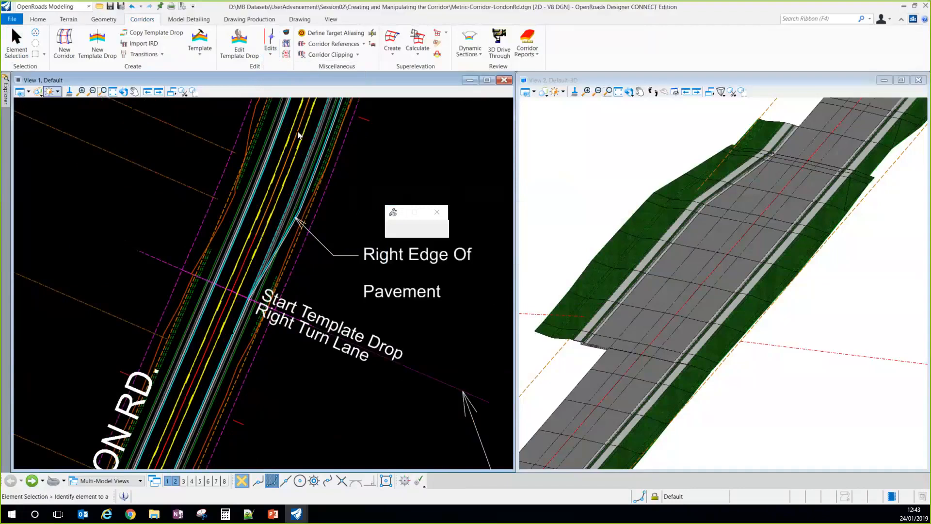
left_click(324, 193)
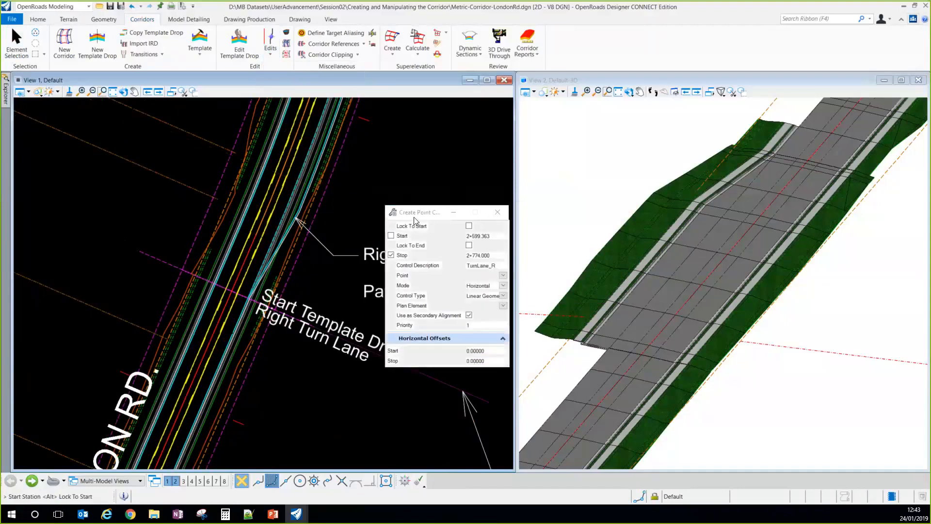
left_click_drag(414, 217, 401, 161)
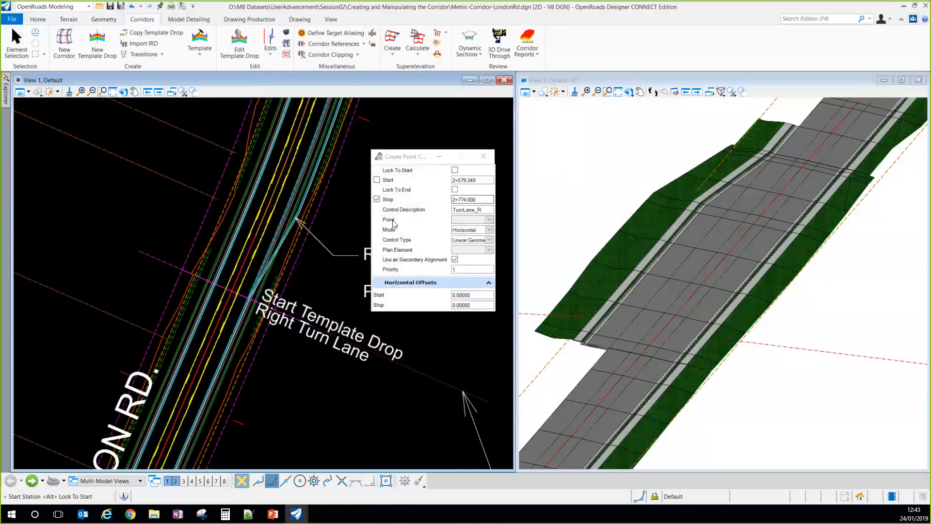
left_click(489, 220)
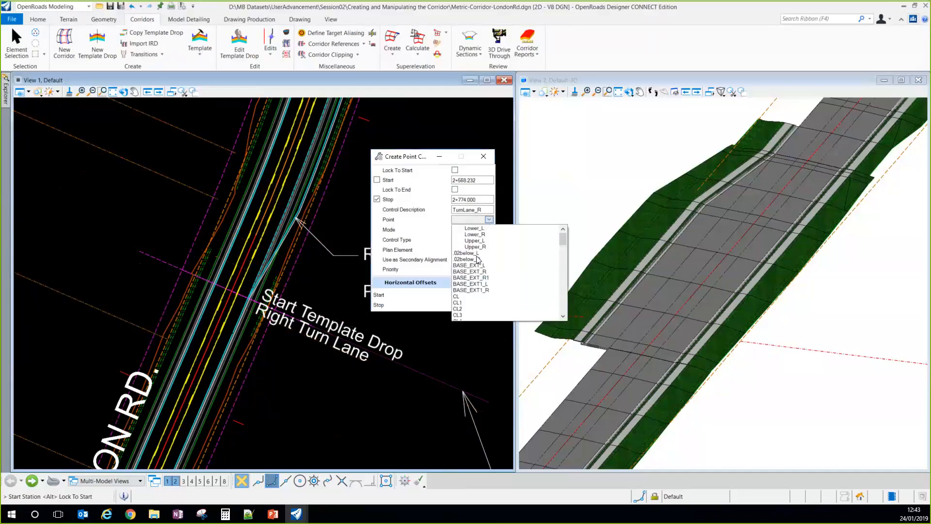
scroll(477, 282, "down", 5)
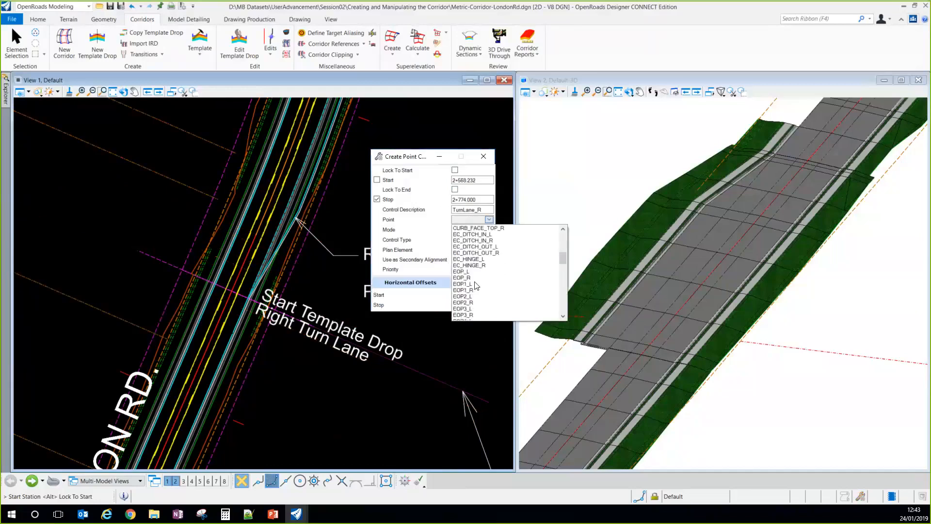
scroll(474, 277, "up", 2)
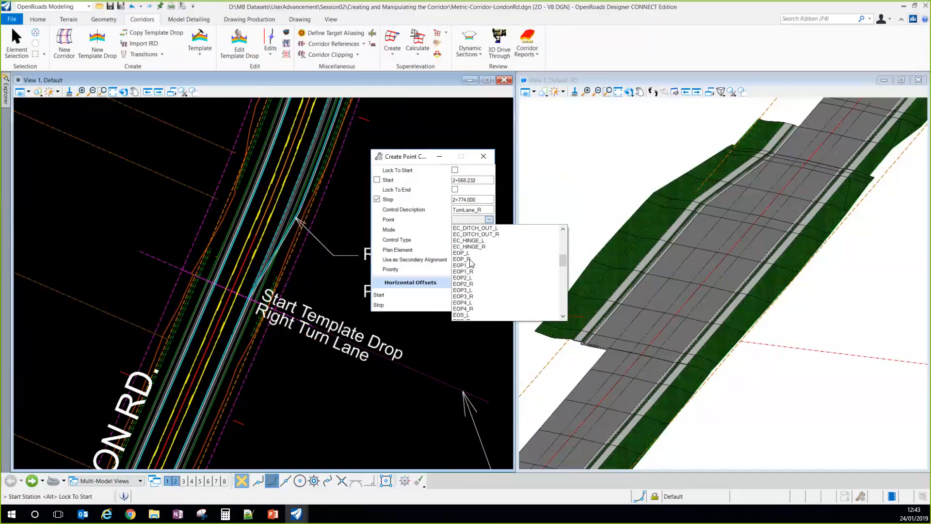
left_click(470, 260)
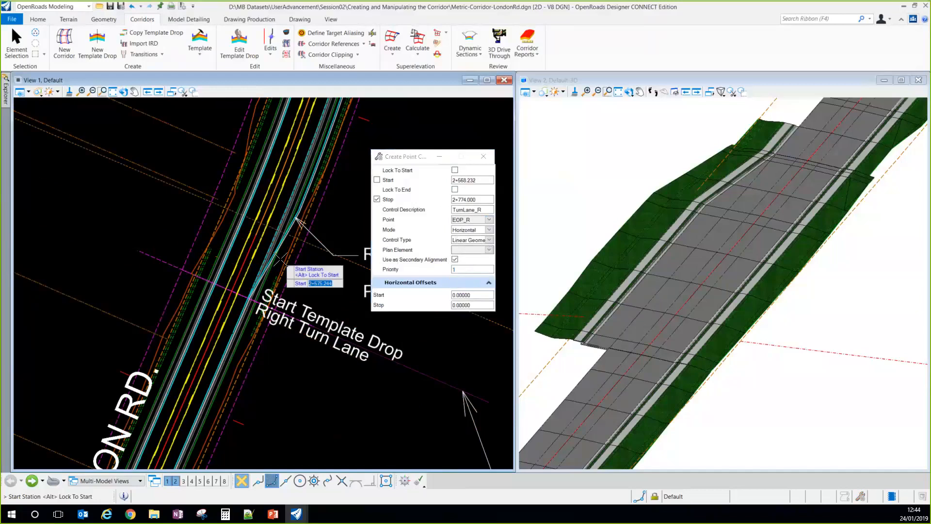
Step: Set the EOP_R point control's range from 2+560.325 to 2+774.000 and accept the control description TurnLane_R
scroll(163, 285, "down", 2)
scroll(354, 349, "up", 2)
middle_click(349, 345)
left_click(344, 318)
scroll(215, 397, "down", 5)
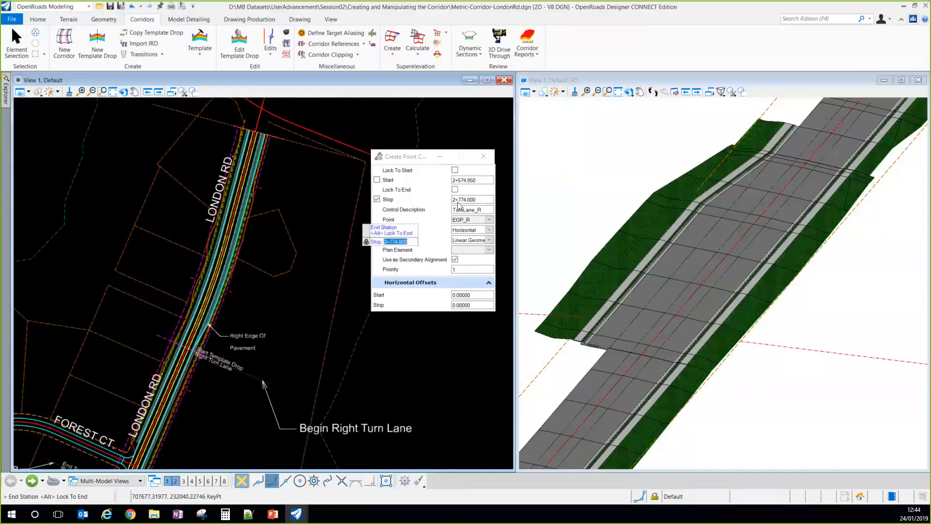
left_click(297, 324)
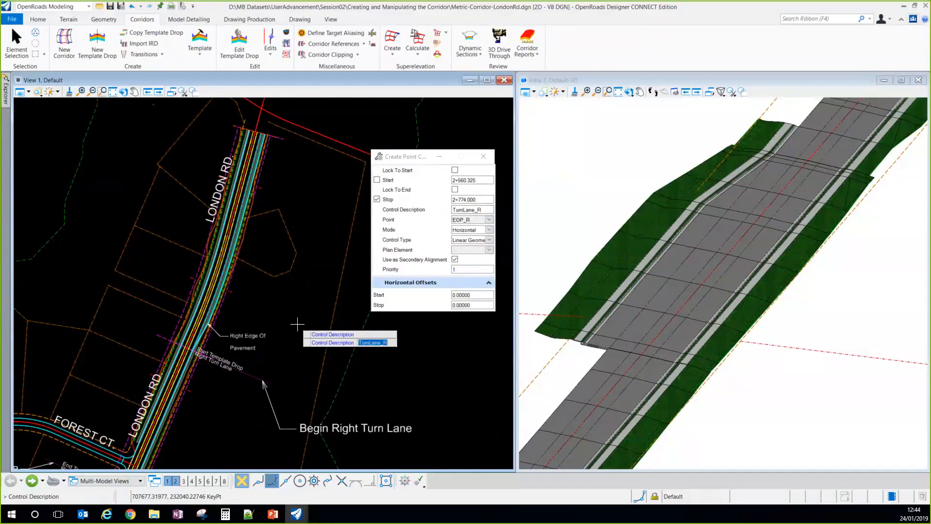
left_click(297, 324)
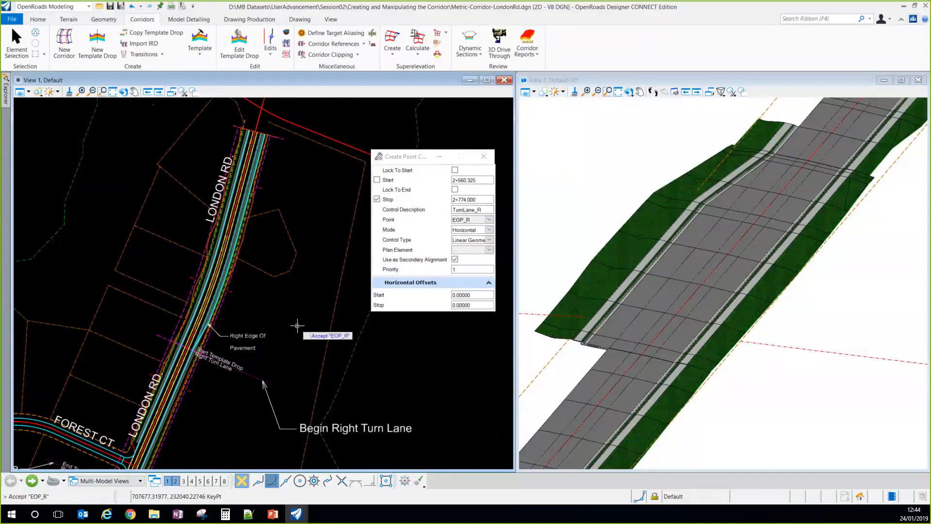
left_click(296, 326)
Step: Accept EOP_R with Horizontal mode and Linear Geometry control, and pick the right edge of pavement line as the plan element
scroll(221, 359, "up", 4)
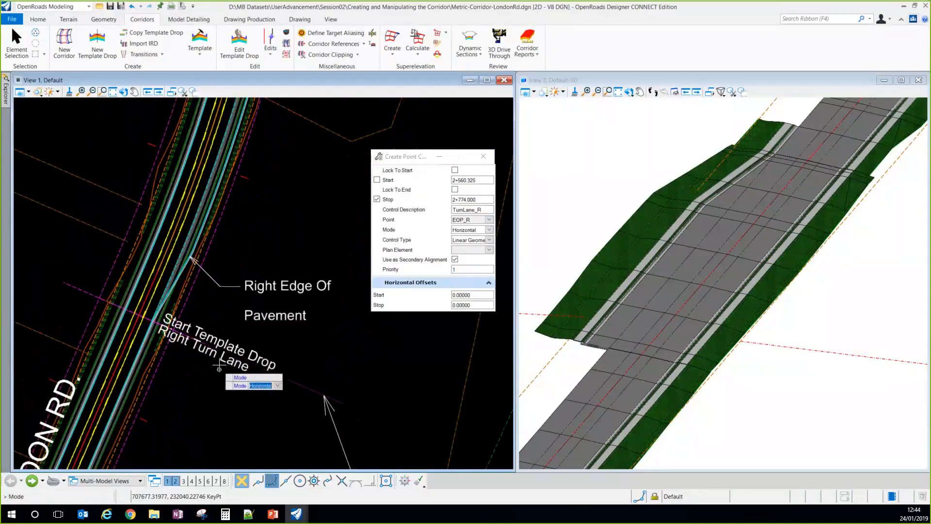
left_click(270, 240)
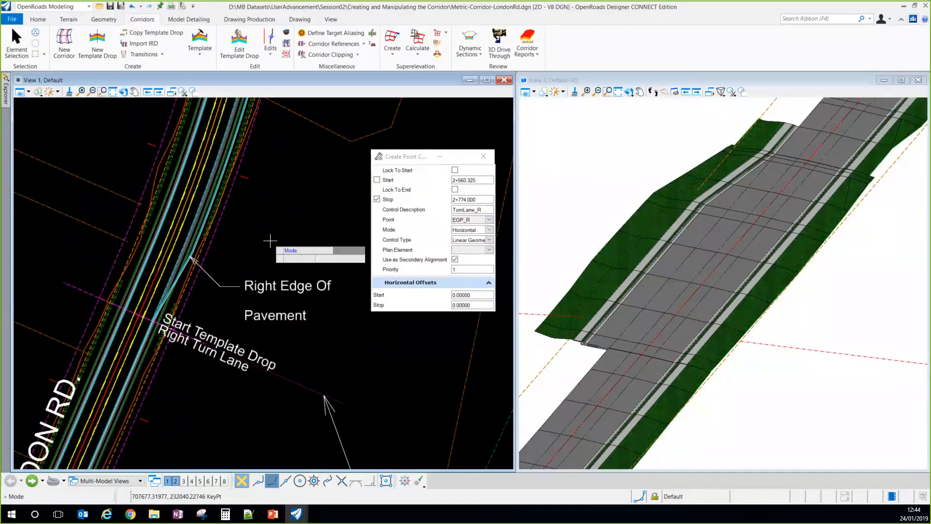
left_click(271, 240)
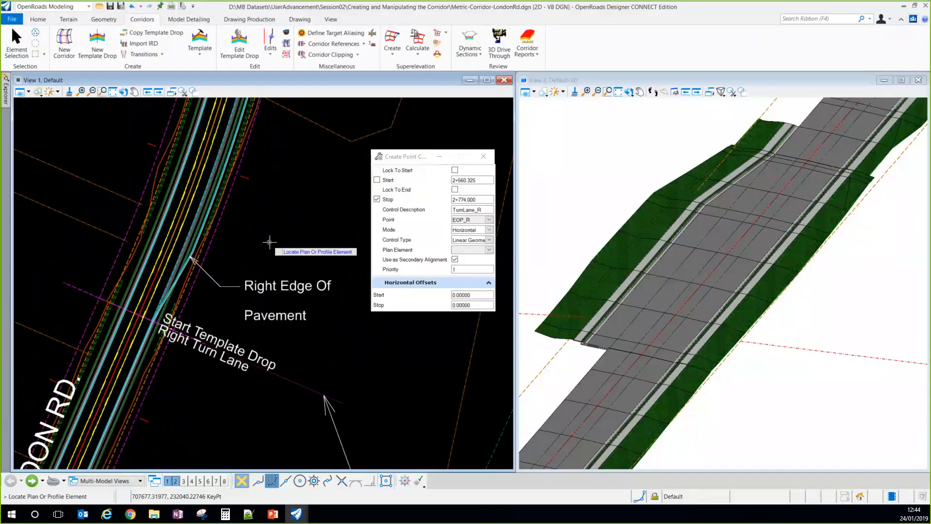
scroll(213, 256, "up", 3)
scroll(212, 256, "up", 1)
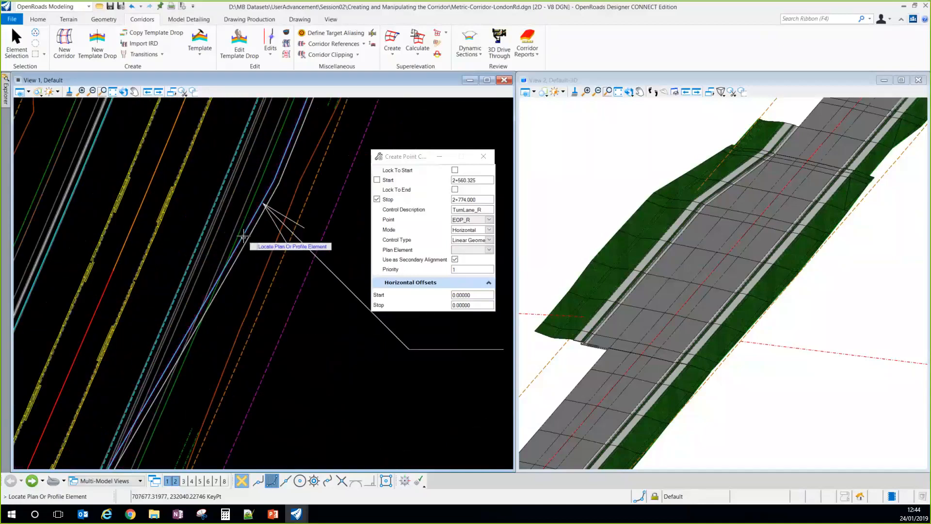
left_click(244, 235)
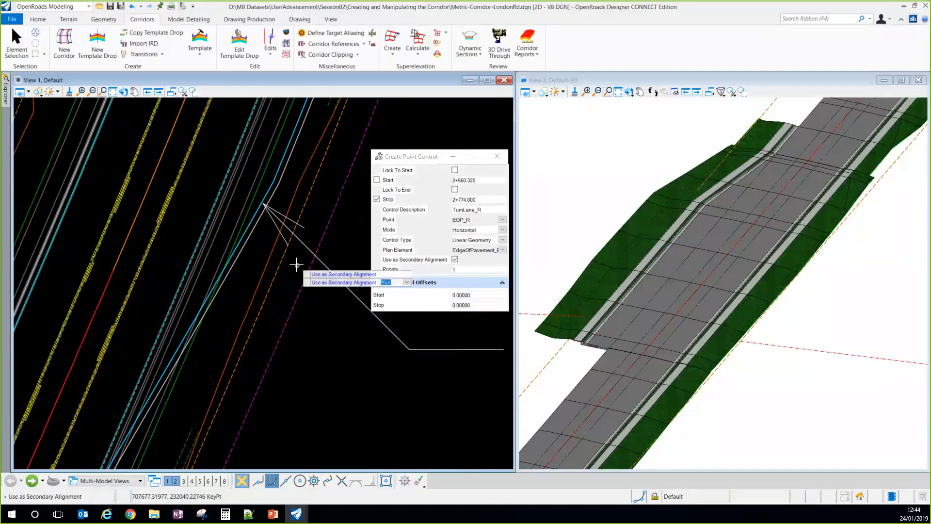
Step: Use the control as a secondary alignment with priority 1 and zero start and stop offsets, and complete the TurnLane_R point control
scroll(264, 252, "down", 2)
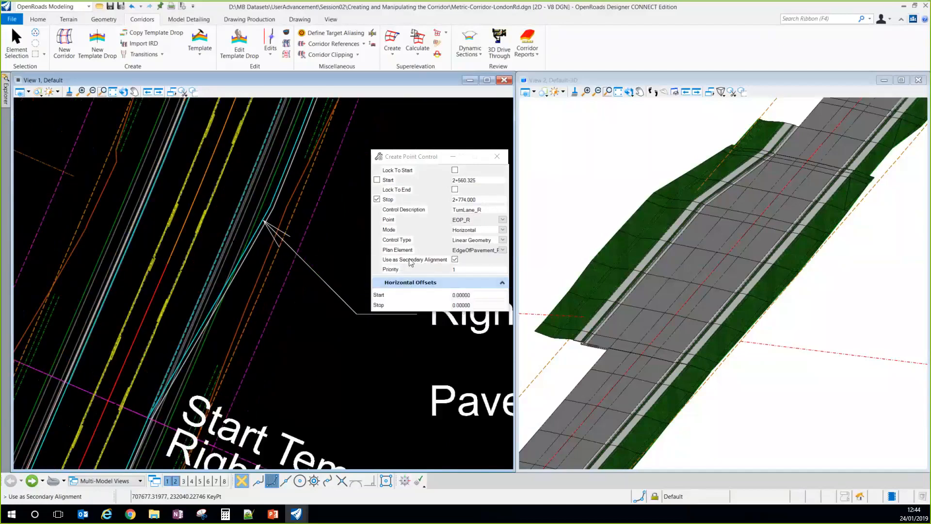
scroll(236, 288, "down", 1)
scroll(236, 288, "down", 1)
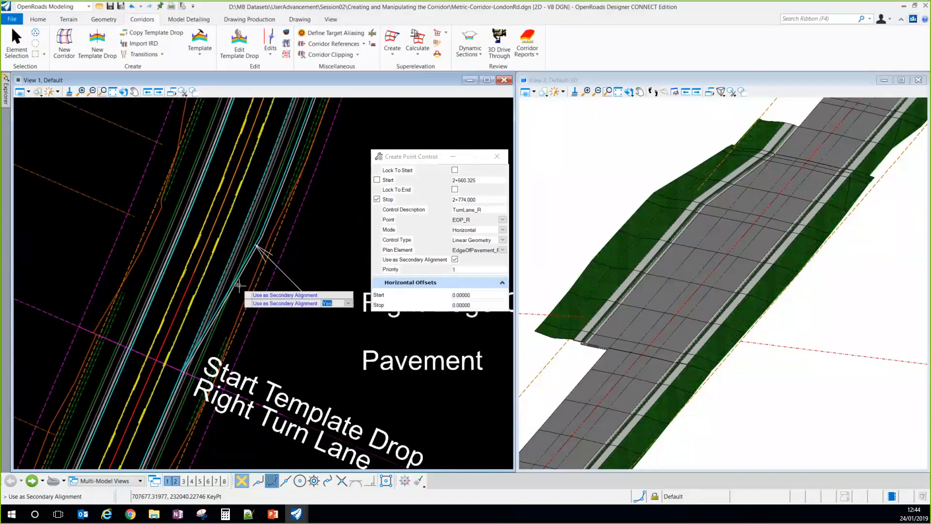
scroll(238, 287, "up", 1)
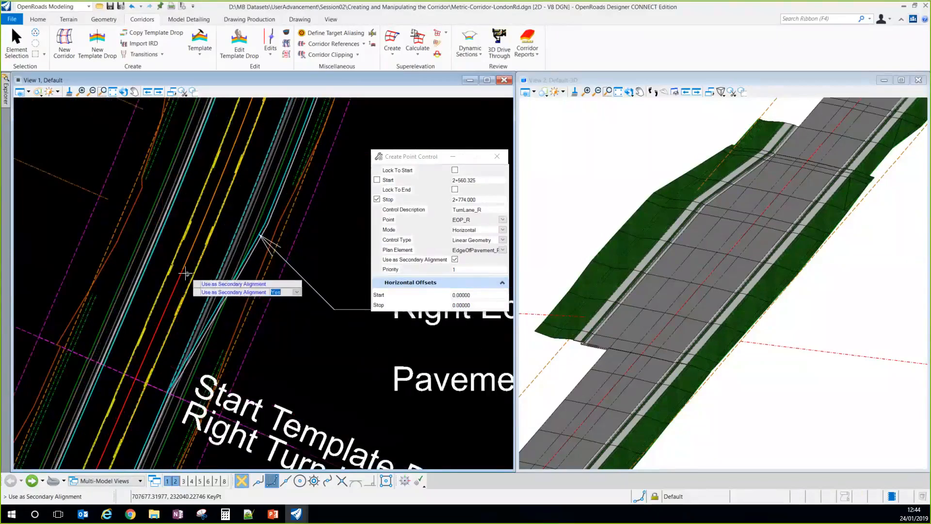
scroll(186, 271, "up", 1)
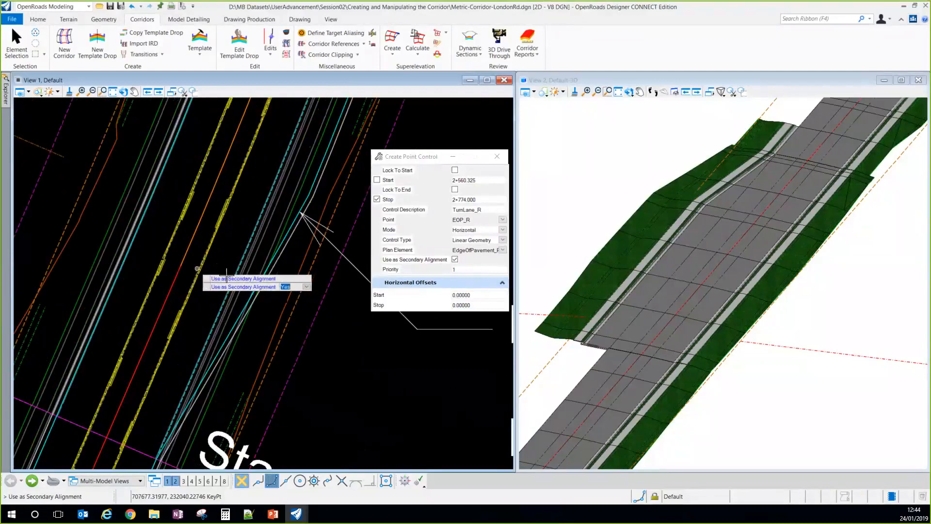
scroll(226, 270, "down", 2)
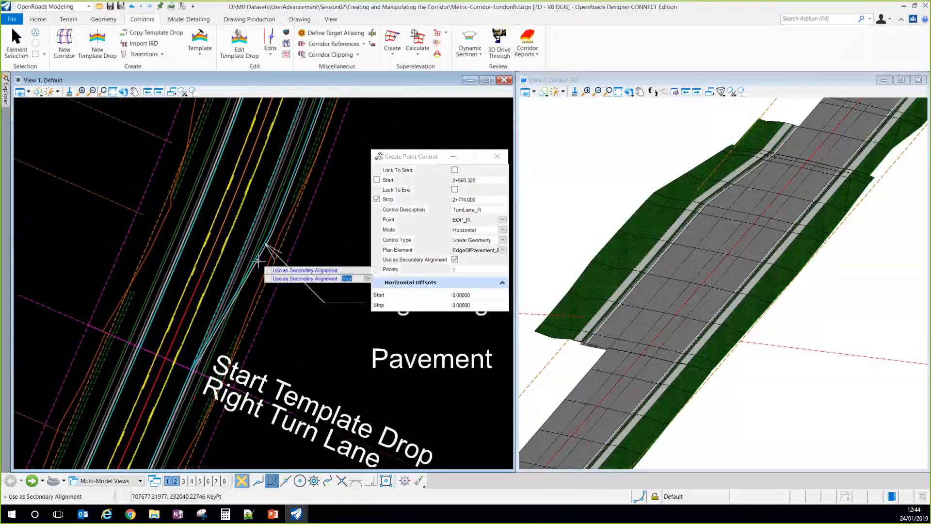
scroll(253, 268, "up", 2)
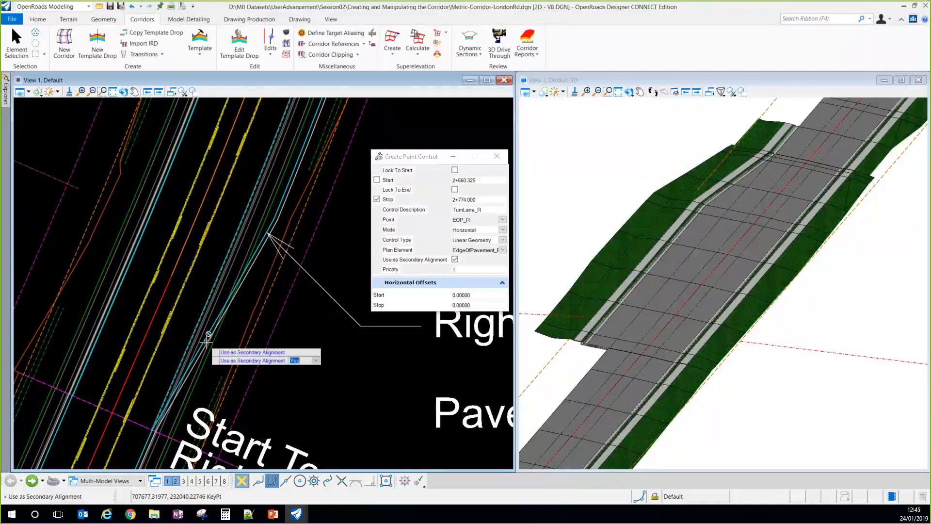
left_click(455, 260)
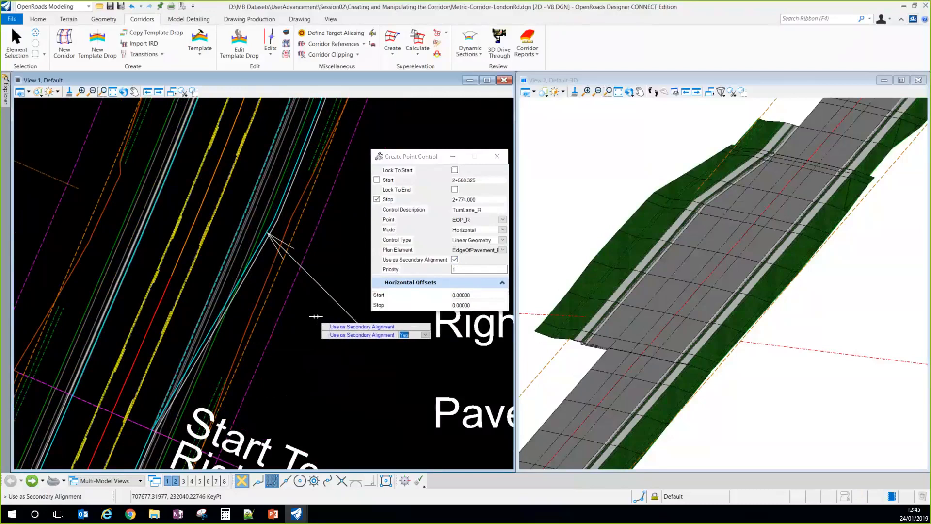
key("Return")
key("Return")
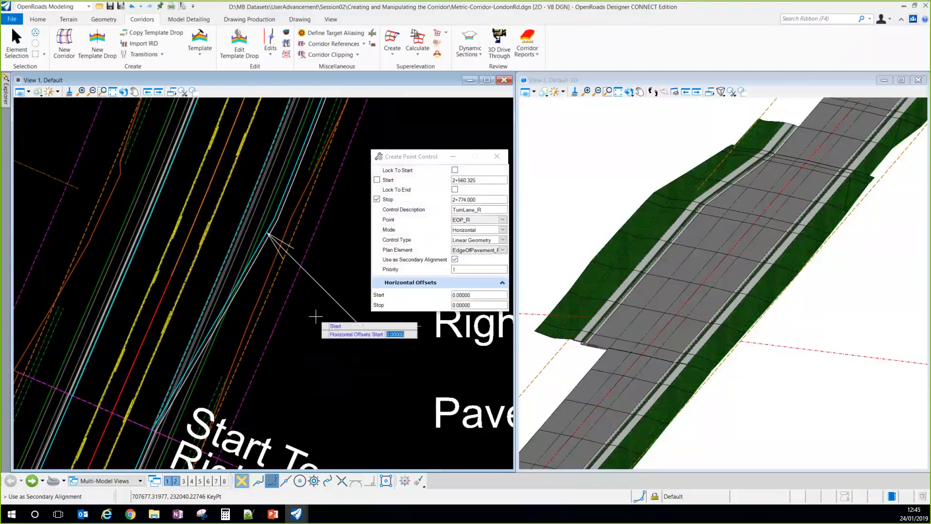
key("Return")
key("Return")
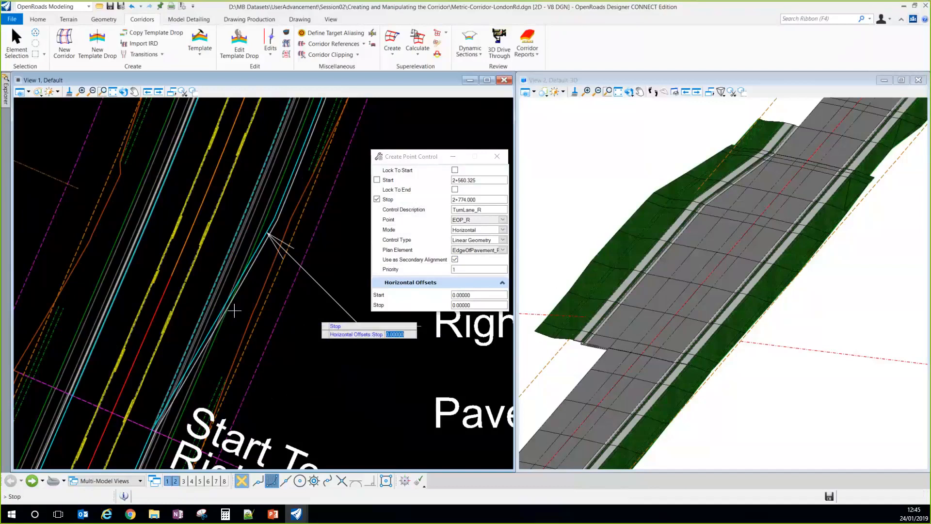
right_click(235, 315)
Step: Examine the right turn lane widening on London Rd in the 3D and plan views
scroll(239, 318, "down", 3)
scroll(676, 272, "down", 3)
scroll(653, 294, "down", 2)
left_click(16, 44)
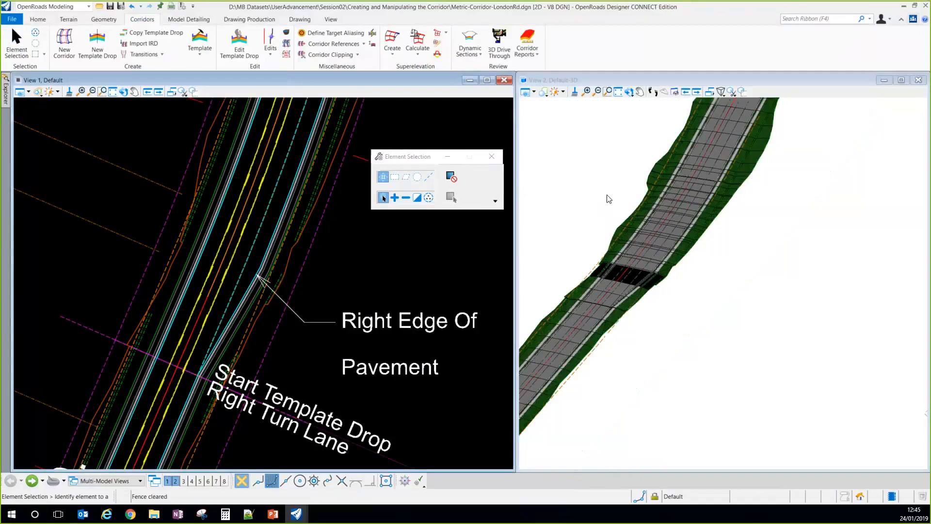
scroll(648, 269, "up", 3)
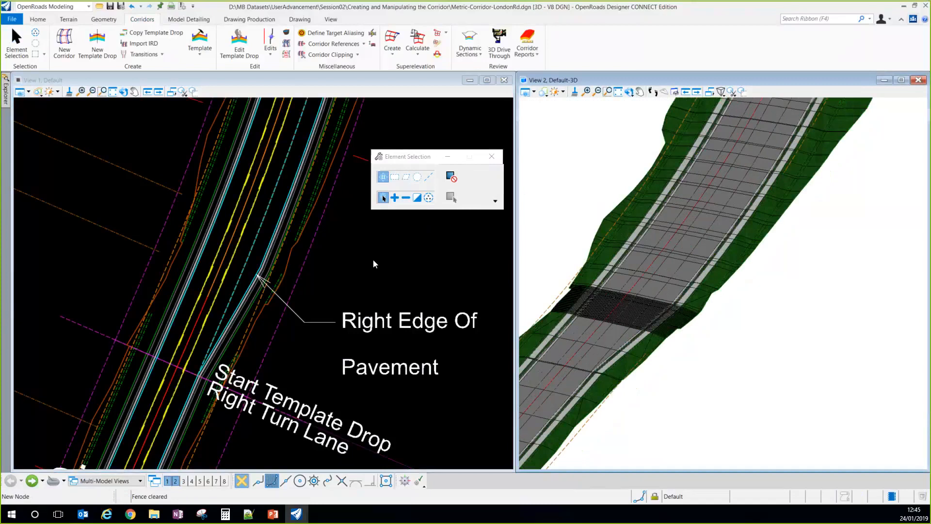
scroll(279, 283, "down", 5)
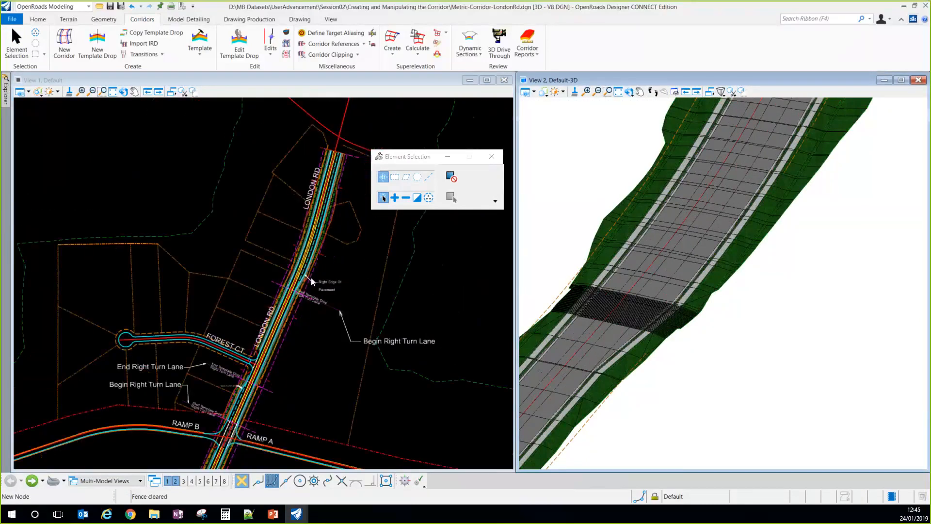
scroll(278, 278, "up", 6)
scroll(272, 322, "down", 3)
scroll(273, 322, "up", 2)
scroll(272, 323, "up", 1)
scroll(288, 318, "down", 2)
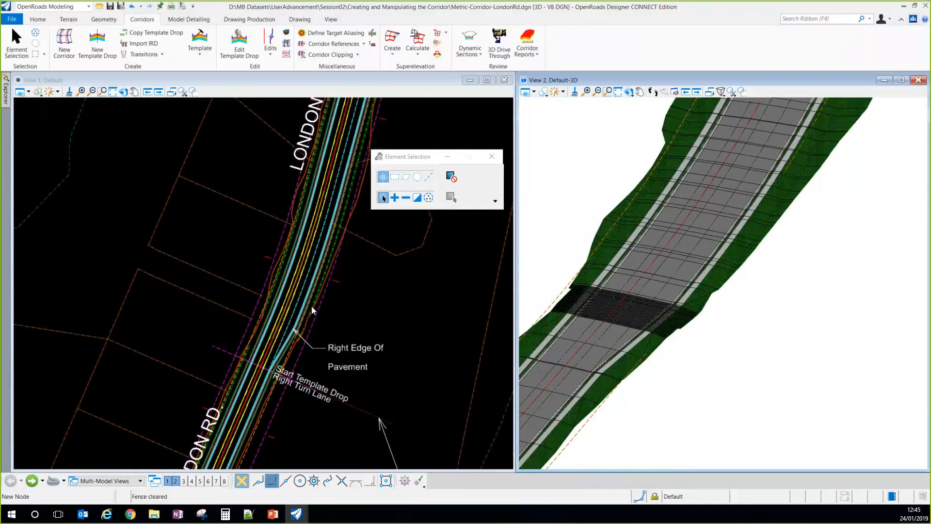
left_click(418, 56)
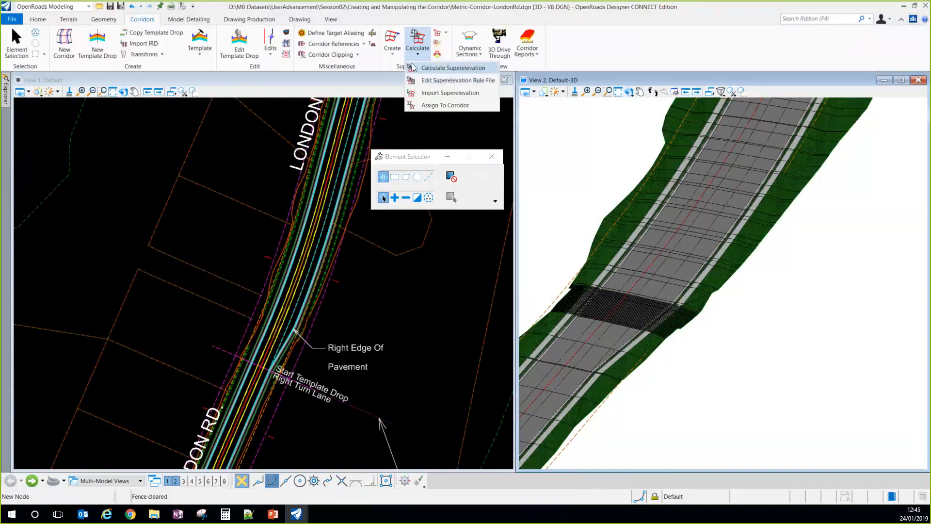
left_click(442, 109)
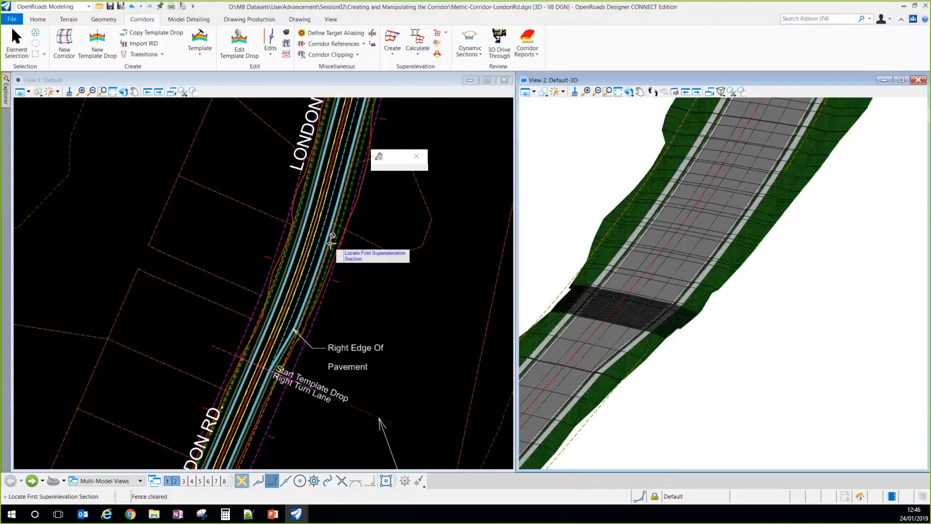
key("Escape")
Step: Turn on the display of the Superelevation-LondonRd.dgn reference in the Default-3D model
left_click(37, 20)
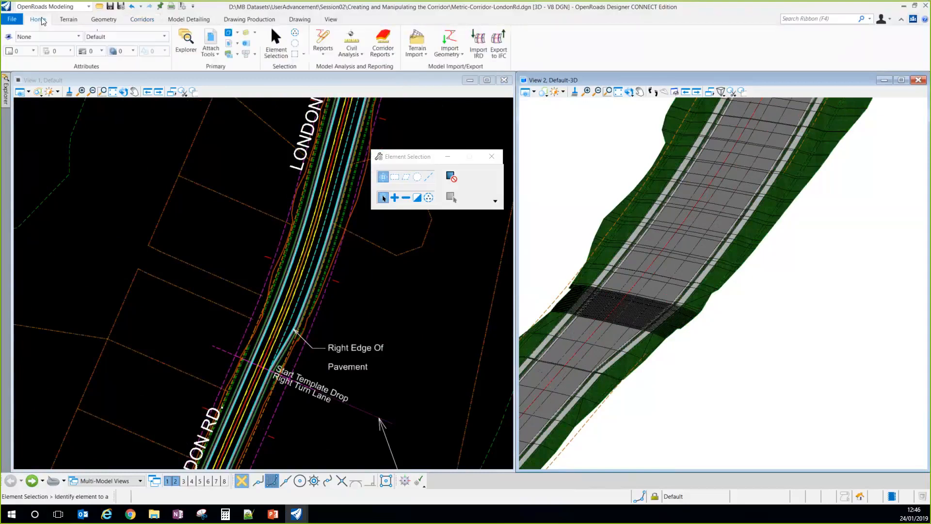
left_click(213, 41)
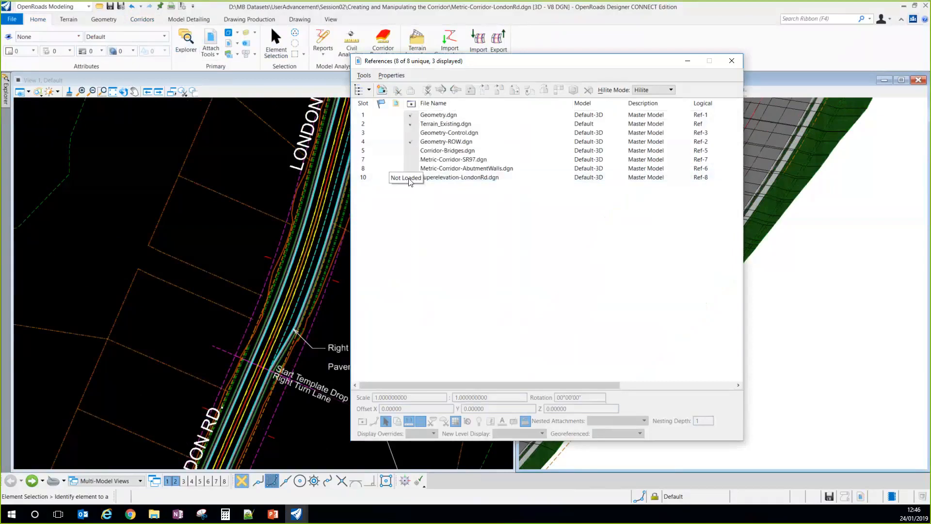
left_click(409, 182)
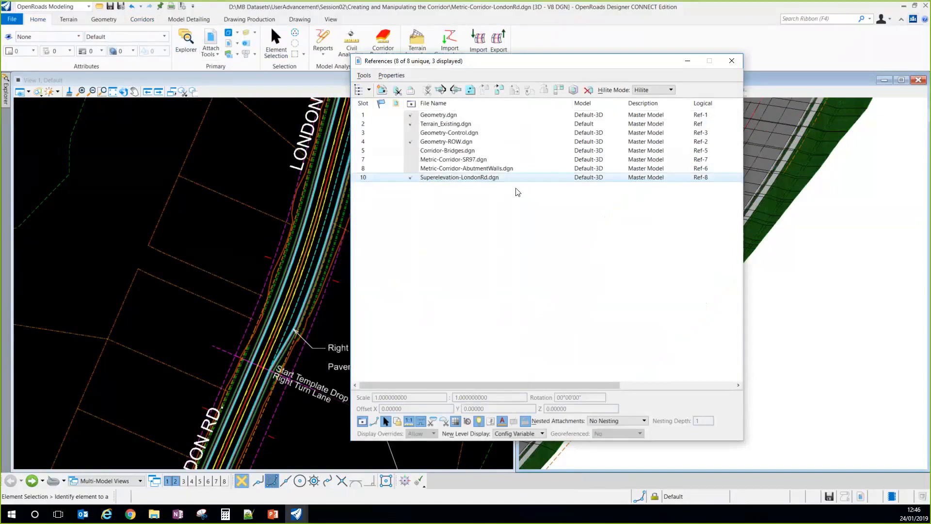
left_click(729, 63)
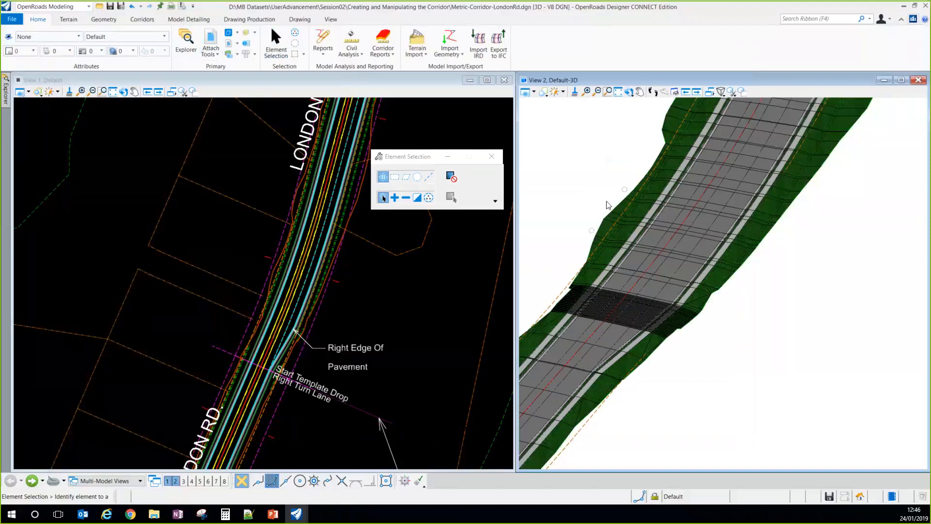
Step: Turn on the display of the Superelevation-LondonRd.dgn reference in the 2D Default plan view
left_click(407, 245)
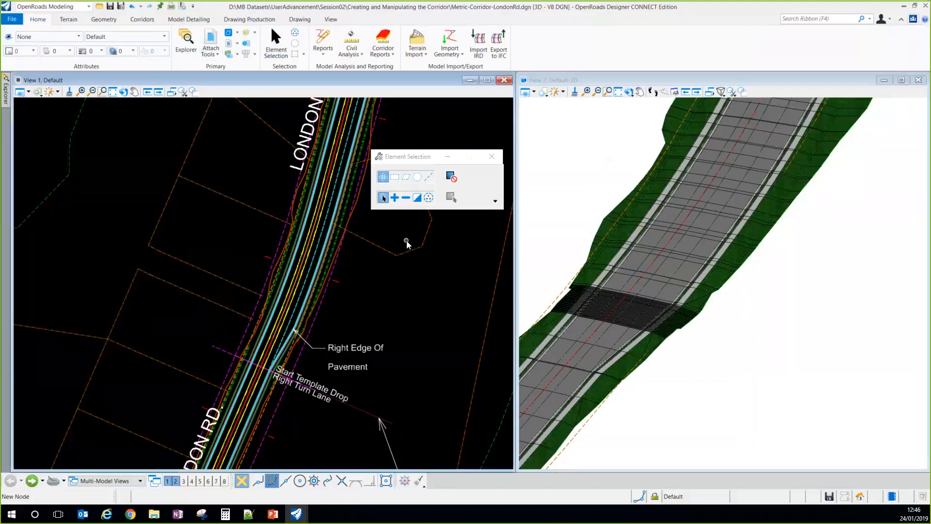
left_click(211, 46)
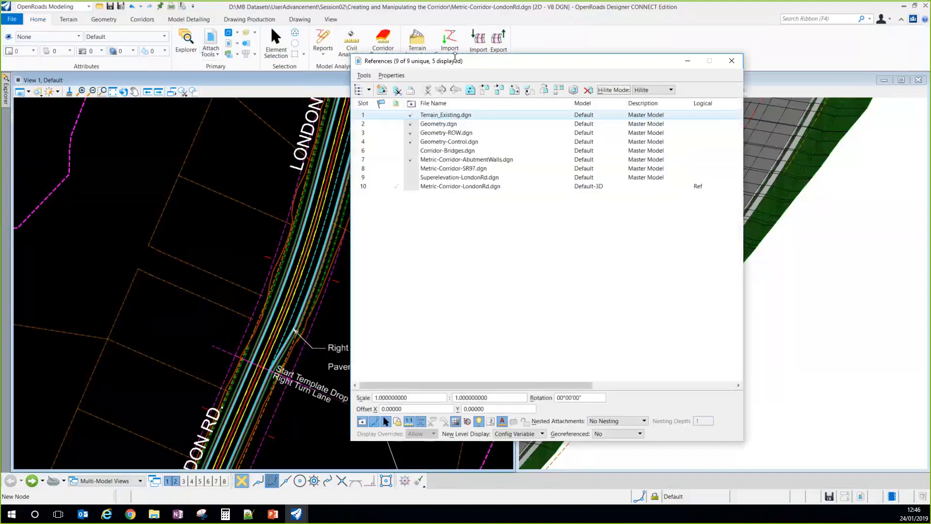
left_click(409, 189)
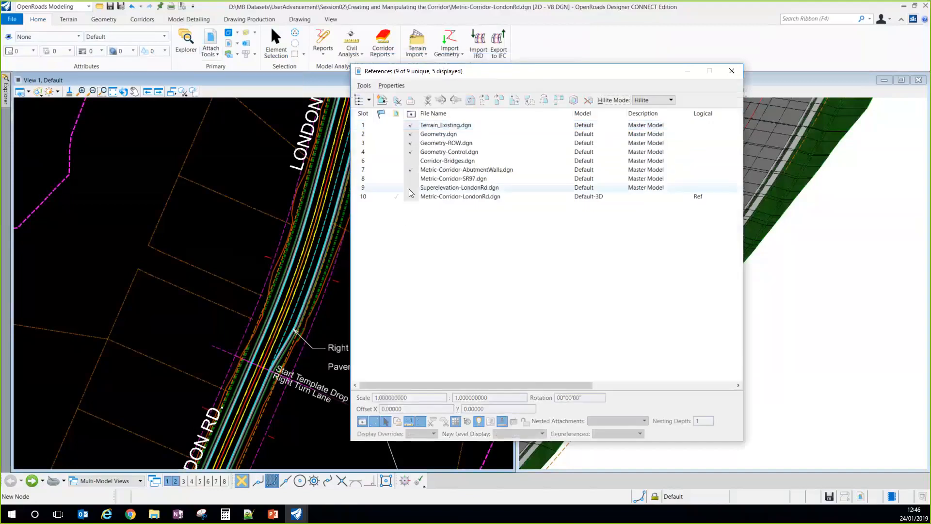
left_click(731, 71)
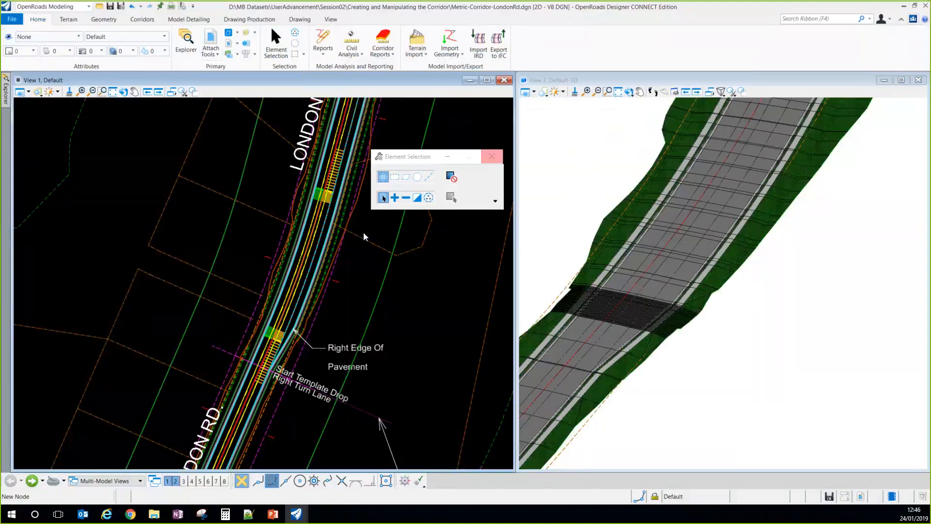
Step: Start assigning superelevation to a corridor and choose the London Rd superelevation sections in plan
scroll(322, 270, "down", 4)
scroll(287, 263, "up", 5)
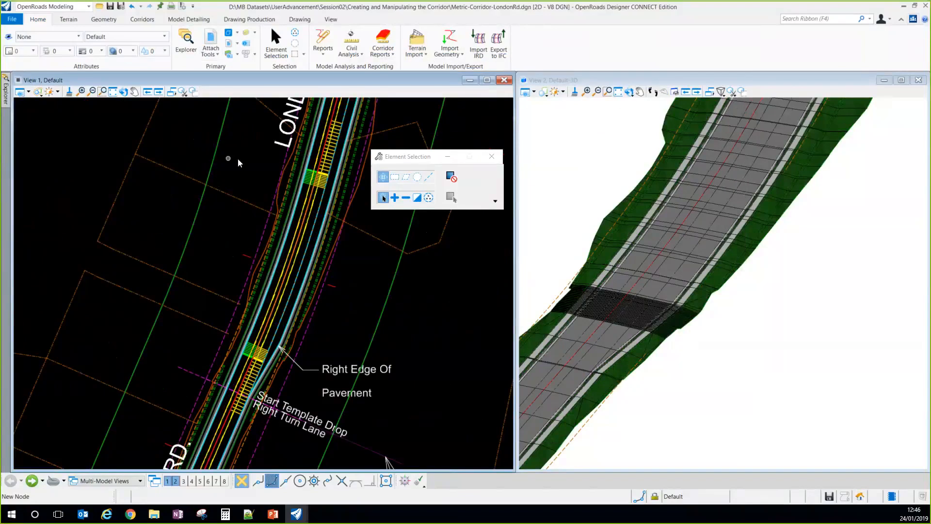
left_click(307, 183)
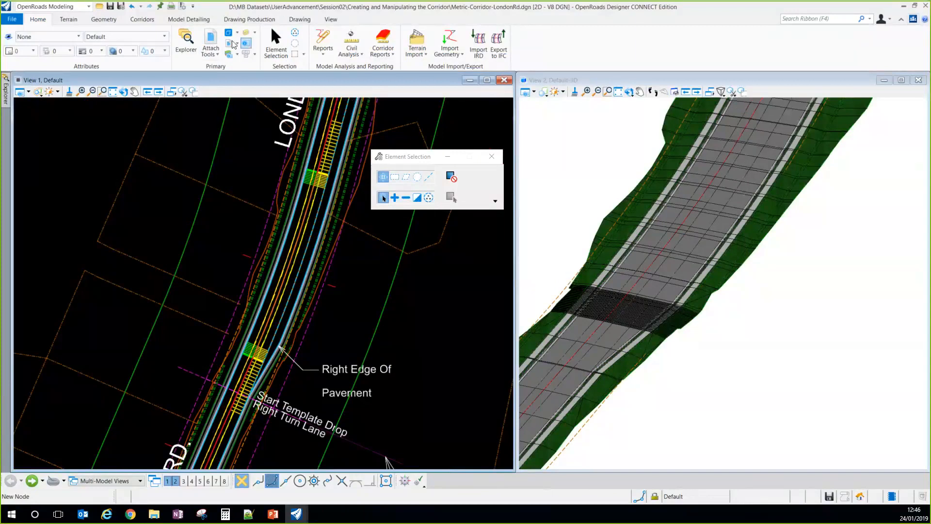
left_click(142, 19)
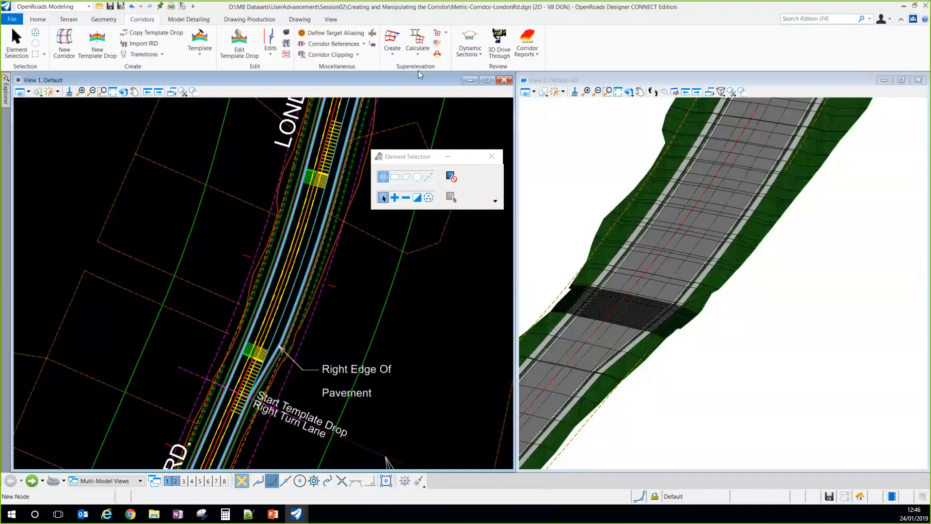
left_click(418, 48)
left_click(434, 104)
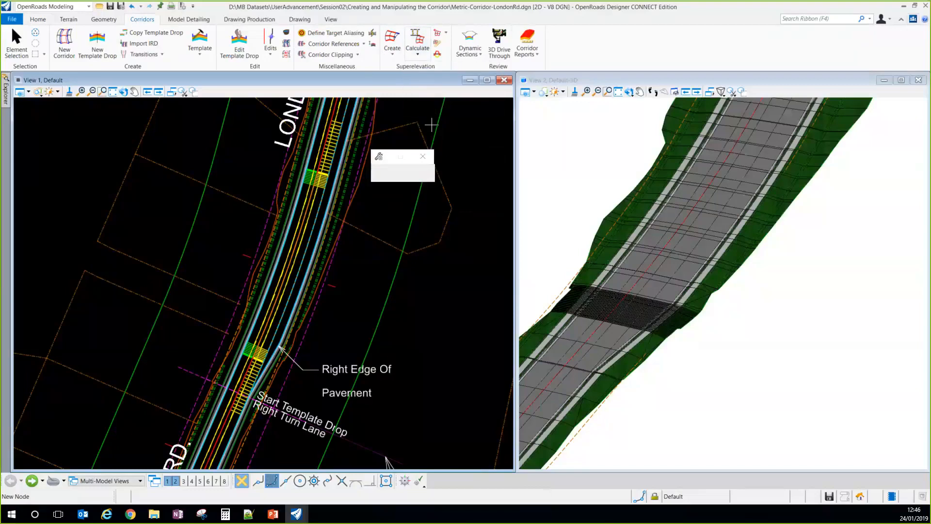
left_click(419, 198)
scroll(372, 243, "down", 5)
scroll(372, 244, "down", 7)
scroll(342, 331, "up", 4)
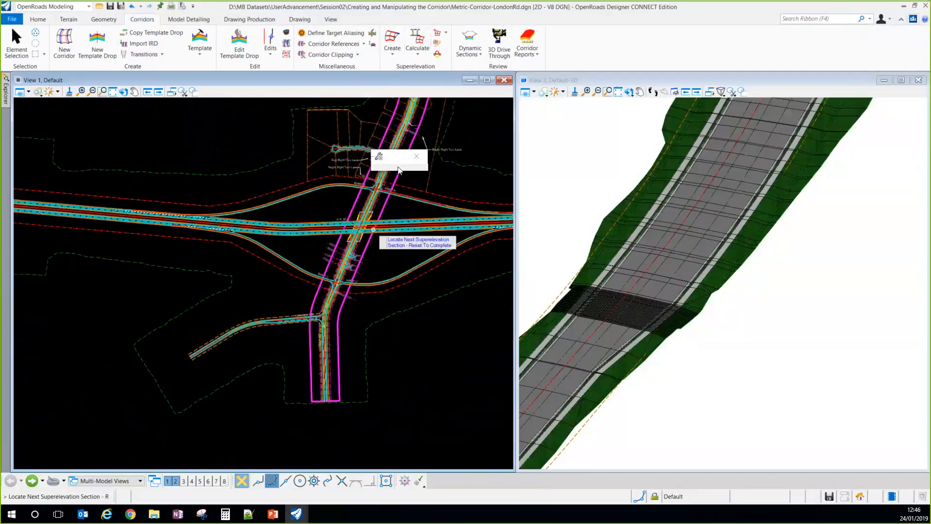
Step: Pick the LondonRd corridor and accept associating LT LANE with LL_A_L and RT LANE with LL_A_R, both pivoting on CL
scroll(373, 229, "up", 7)
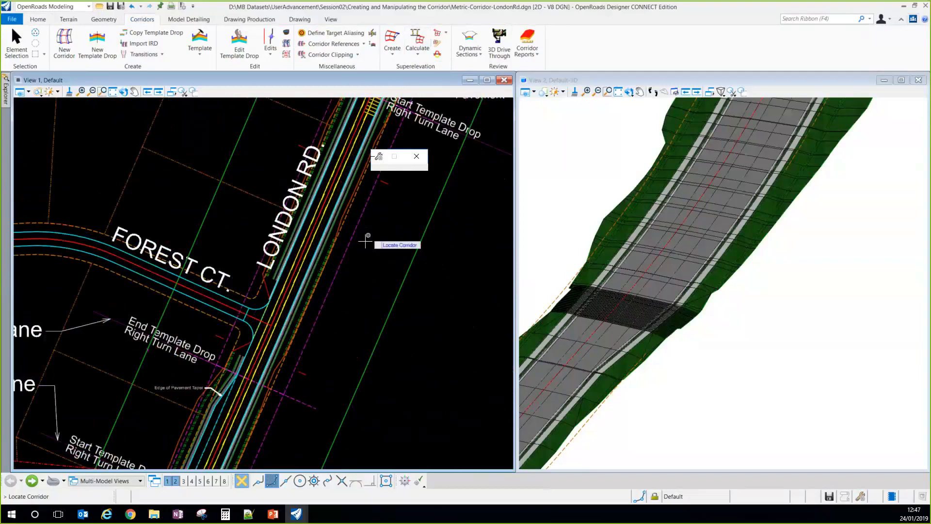
left_click(333, 238)
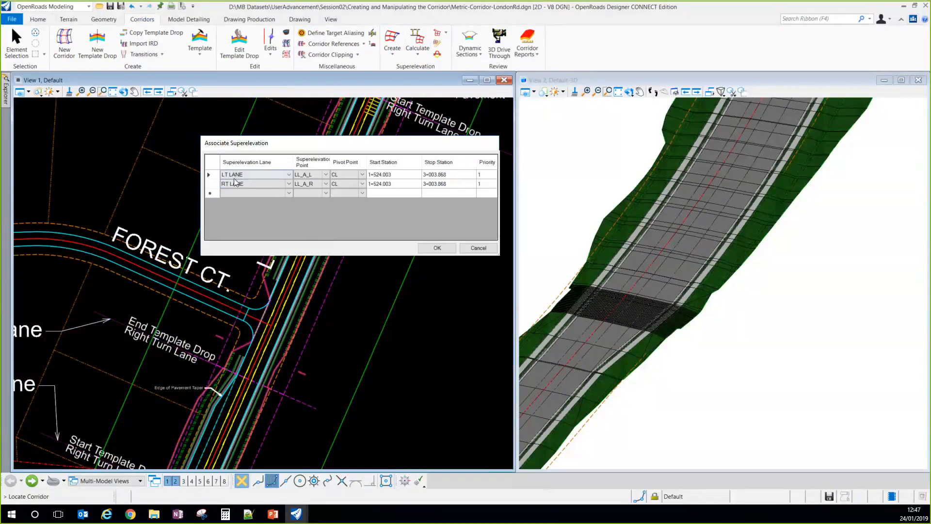
left_click_drag(292, 142, 294, 123)
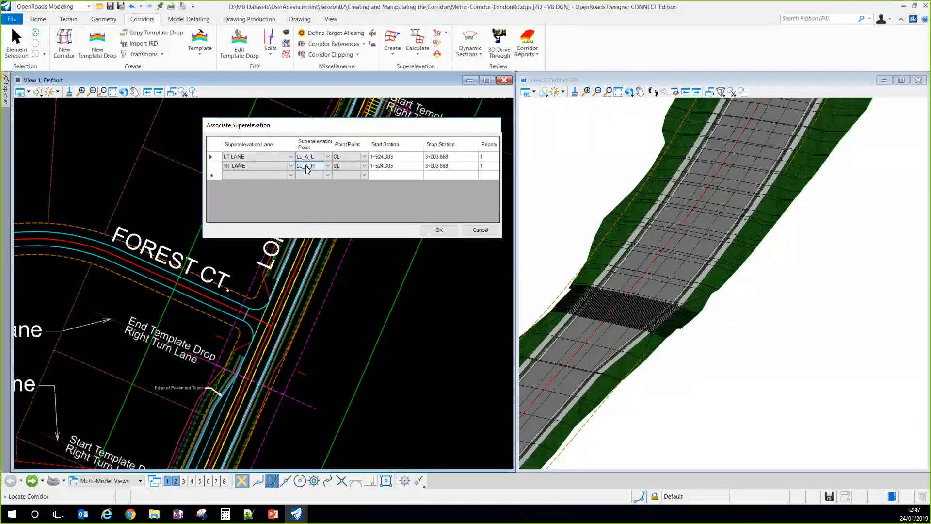
left_click(434, 236)
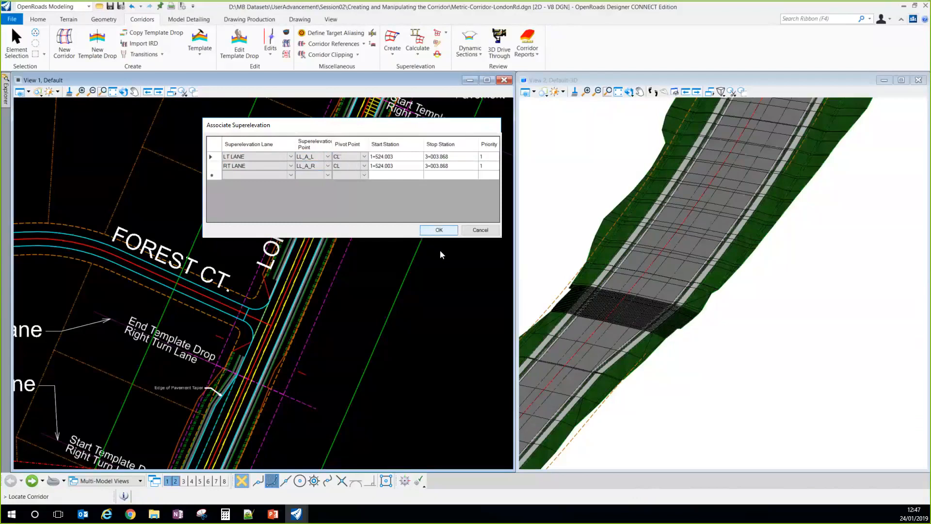
left_click(438, 230)
Step: Arrange the views as 3 Views Plan/XS/3D and open a dynamic cross section of the LondonRd corridor in the empty view
scroll(412, 232, "down", 5)
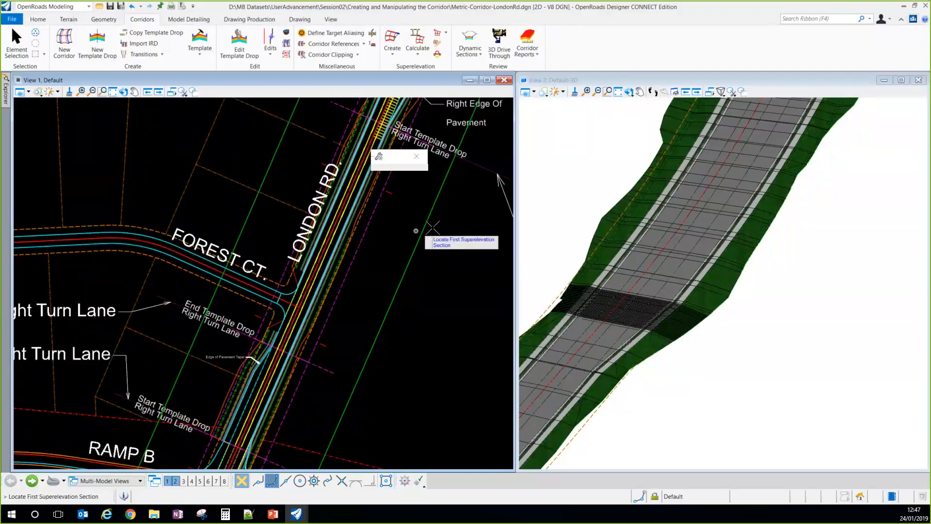
scroll(342, 233, "down", 5)
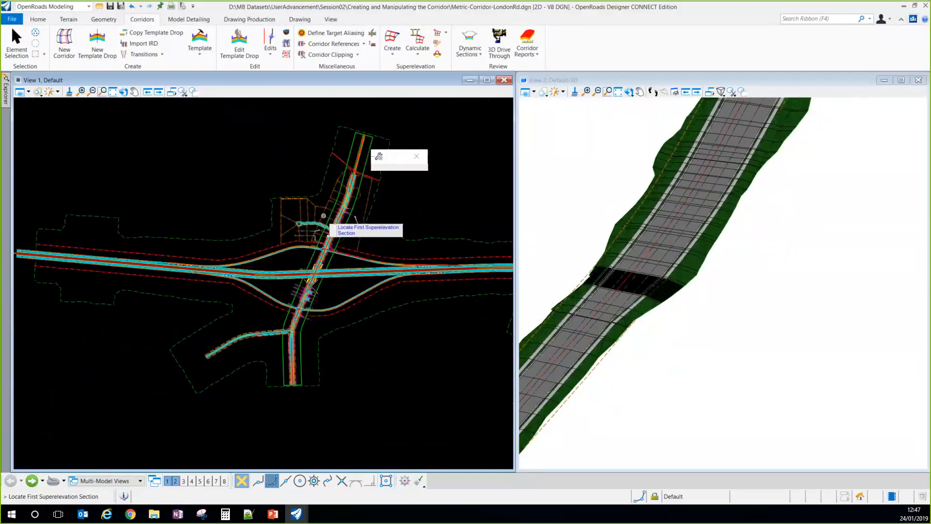
scroll(312, 260, "up", 3)
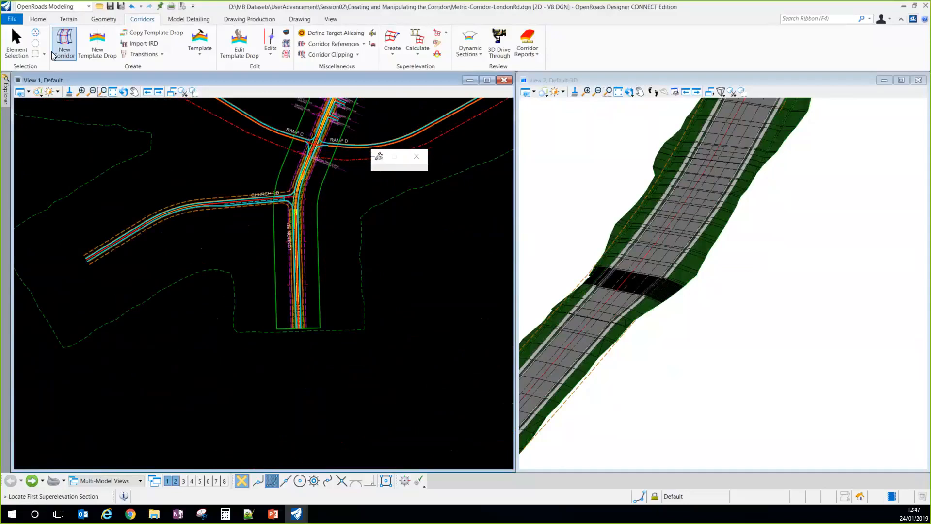
left_click(16, 44)
right_click(350, 191)
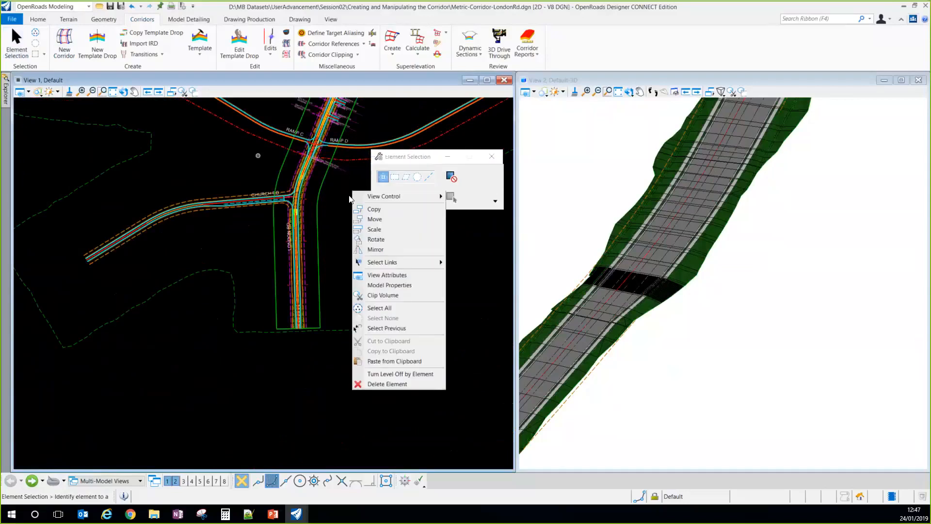
mouse_move(369, 196)
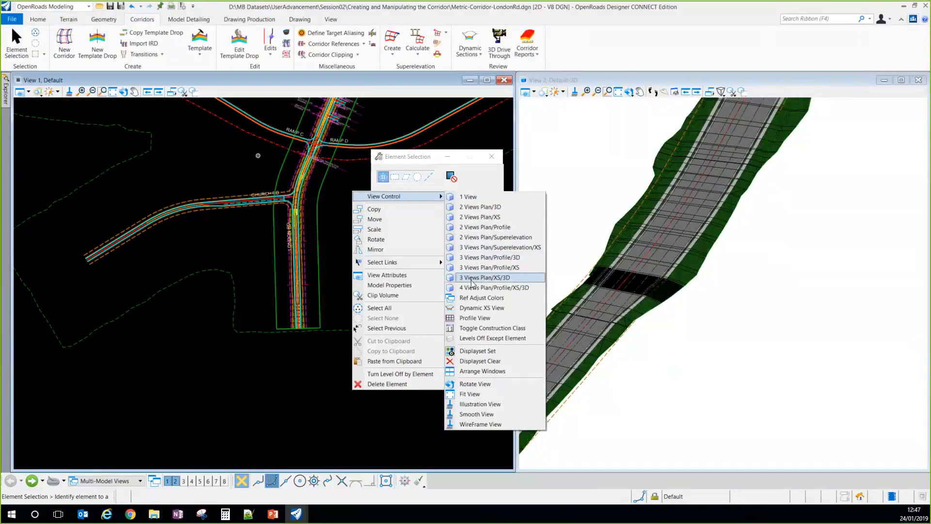
left_click(505, 282)
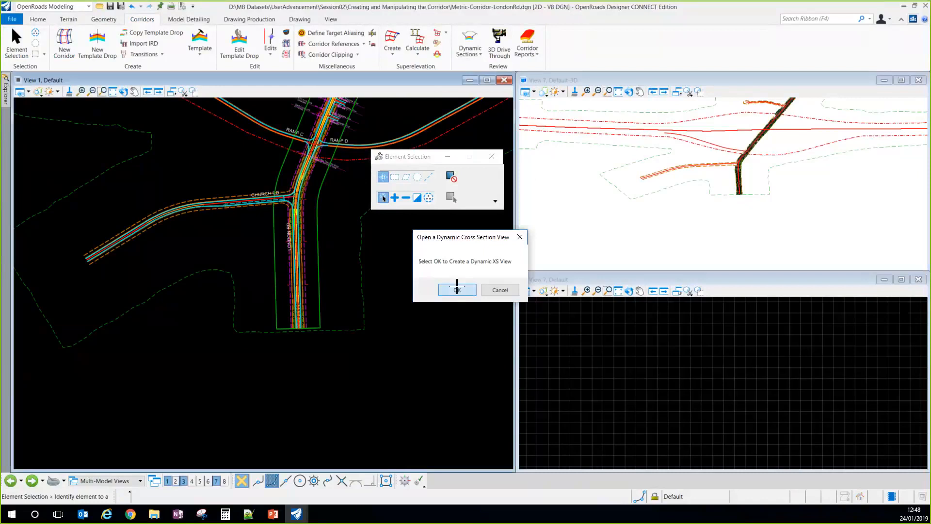
key("Return")
scroll(323, 252, "up", 2)
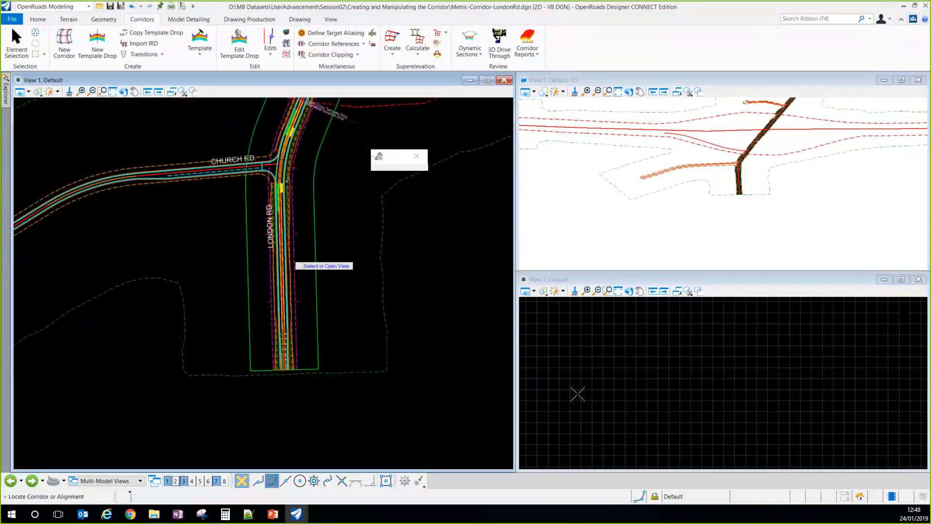
left_click(597, 390)
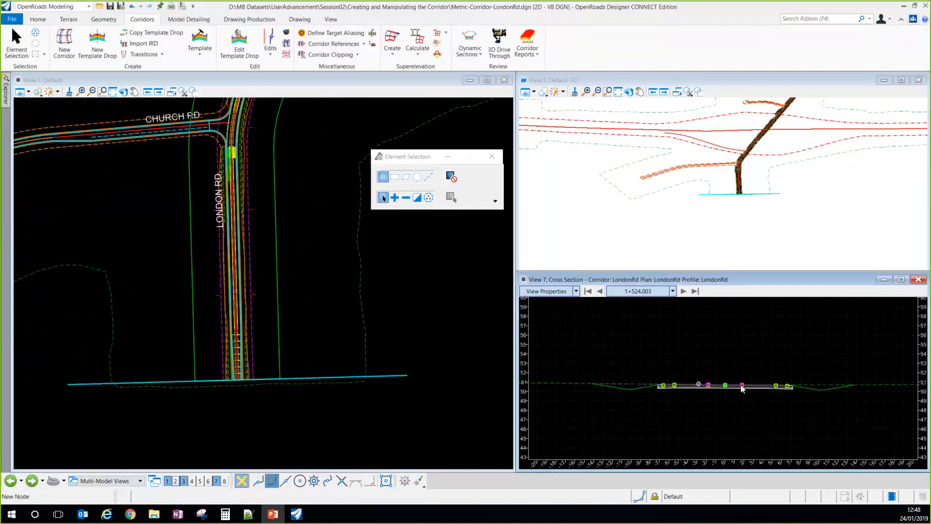
Step: Locate the cross section by datapoint on London Rd at the Church Rd junction, about station 1+825, and inspect the superelevated section
scroll(207, 338, "down", 1)
scroll(263, 170, "up", 1)
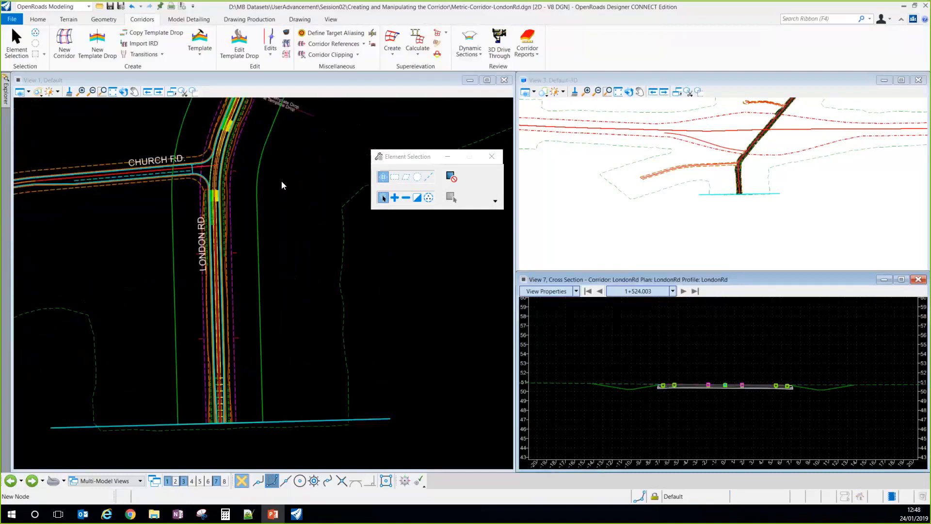
right_click(594, 341)
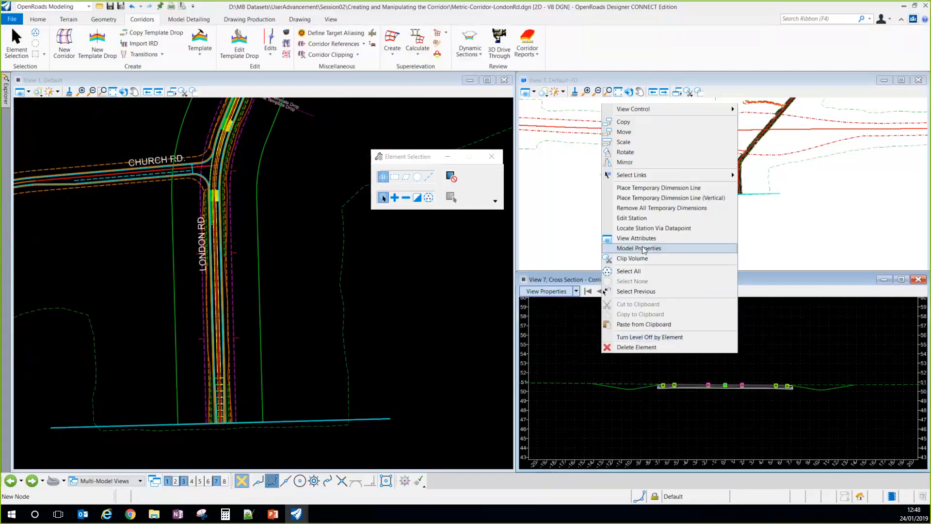
right_click(584, 337)
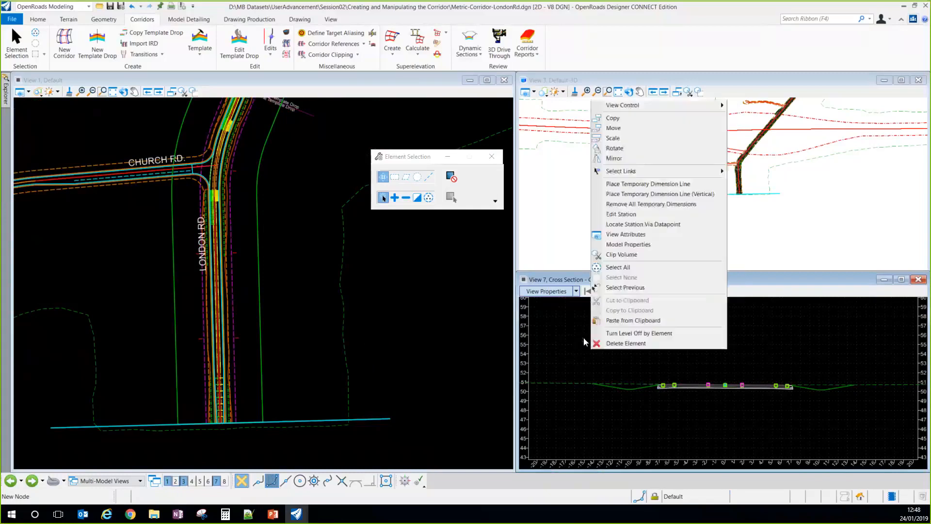
left_click(635, 225)
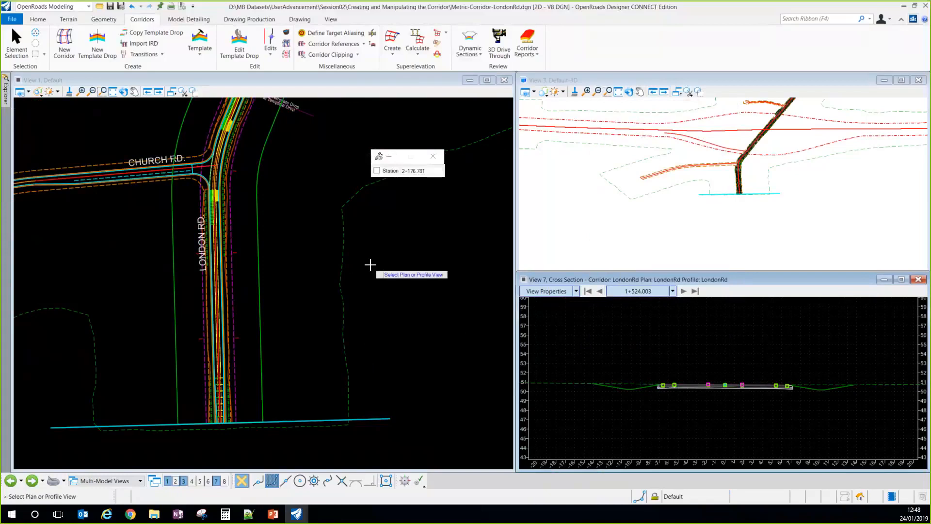
left_click(286, 189)
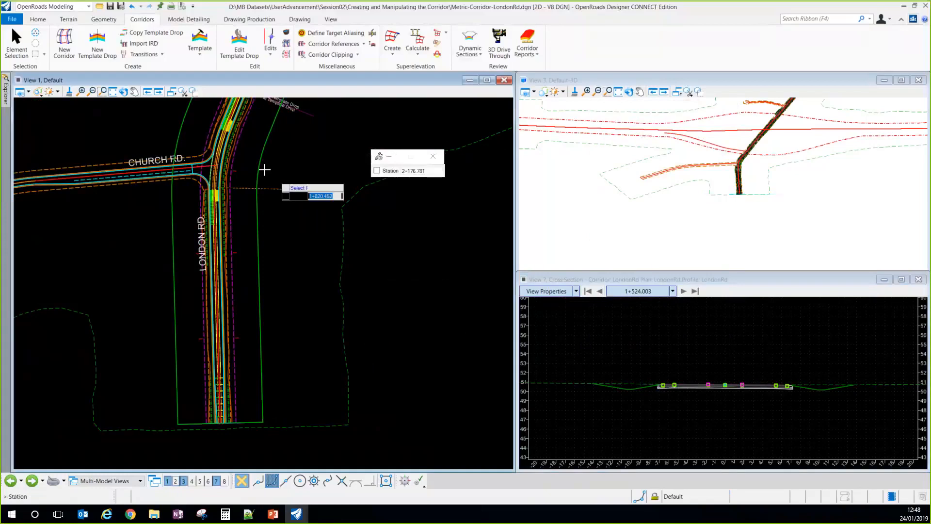
left_click(281, 175)
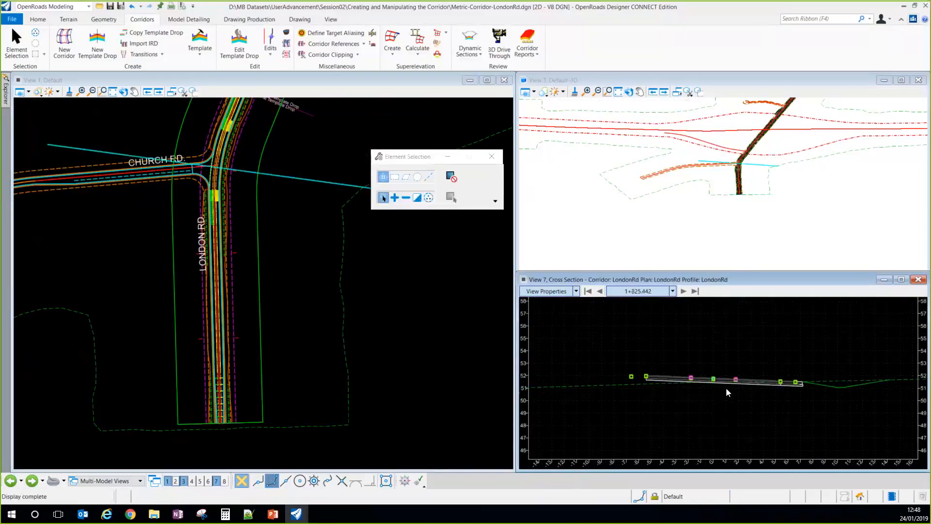
scroll(727, 381, "up", 2)
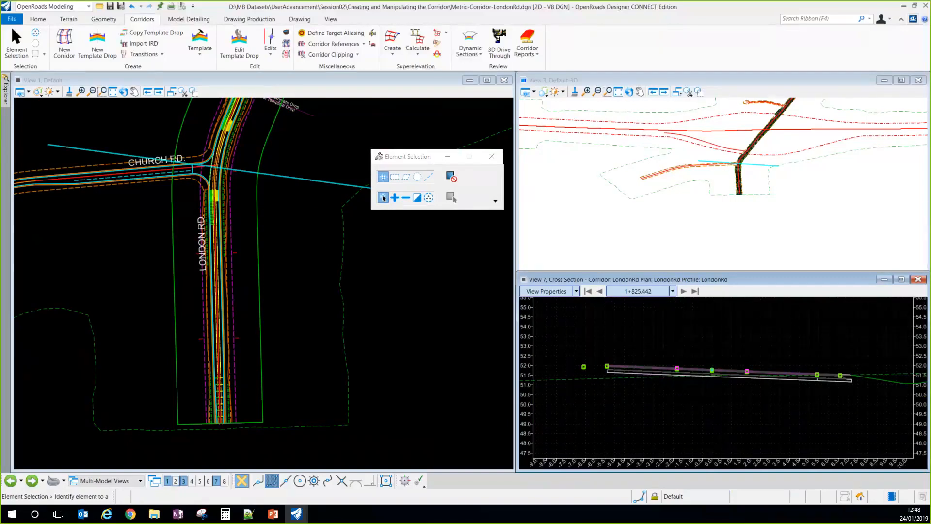
Step: Look over the London Rd and S.R. 97 interchange in plan and open the file Metric-Corridor-SR97.dgn
right_click(369, 339)
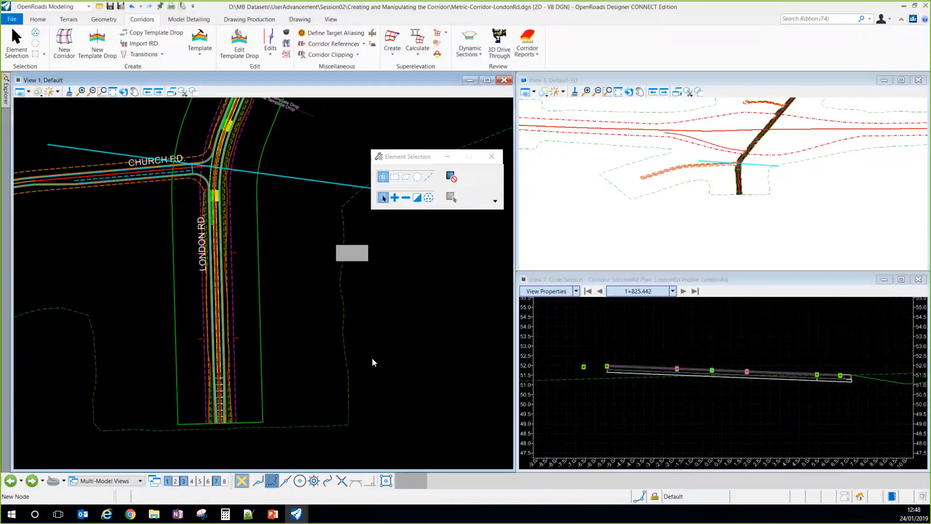
scroll(259, 383, "down", 4)
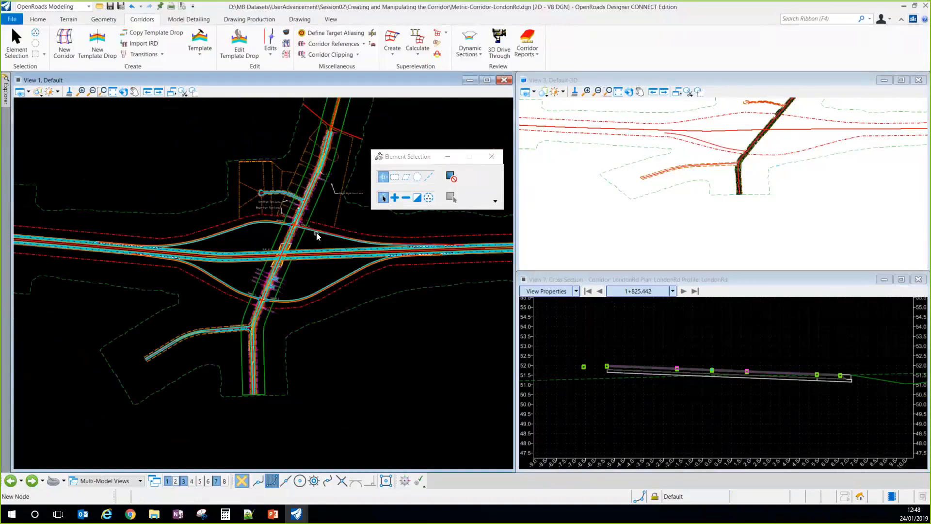
scroll(296, 204, "up", 2)
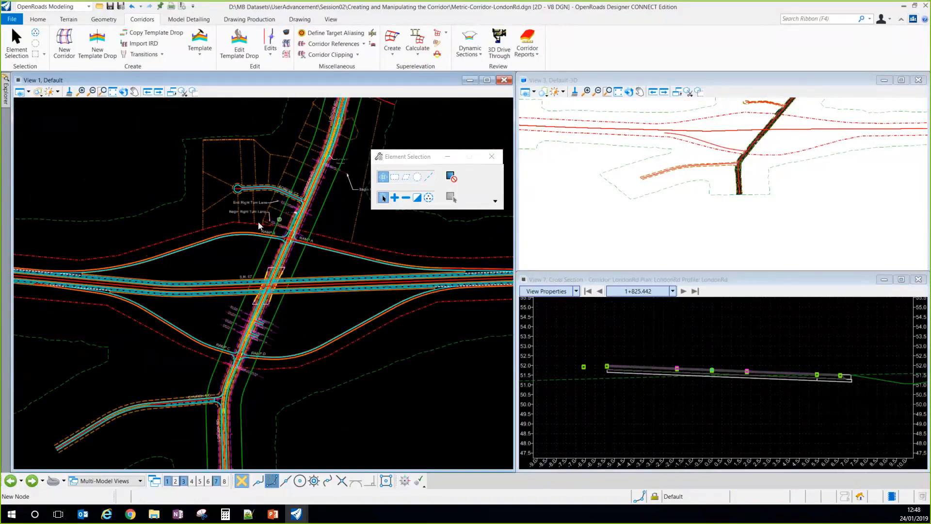
scroll(239, 236, "down", 1)
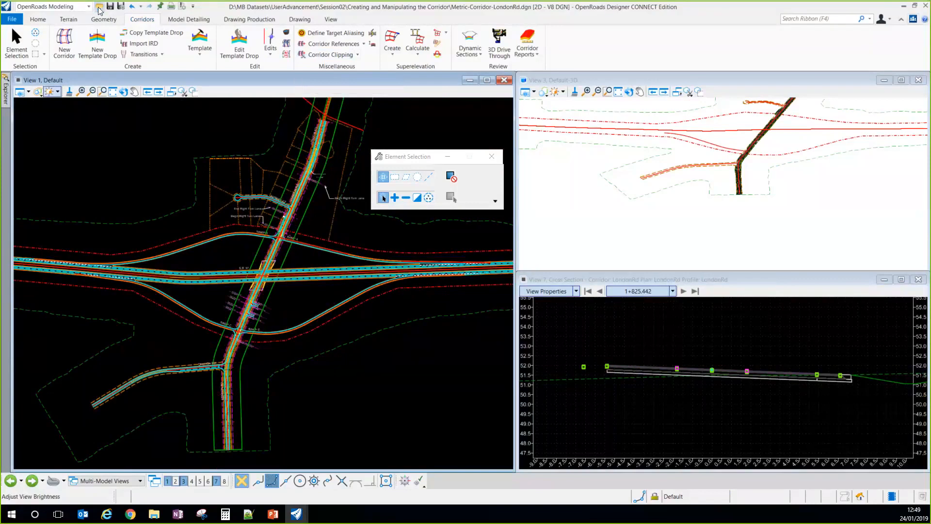
key("ctrl+o")
left_click(324, 247)
left_click(770, 291)
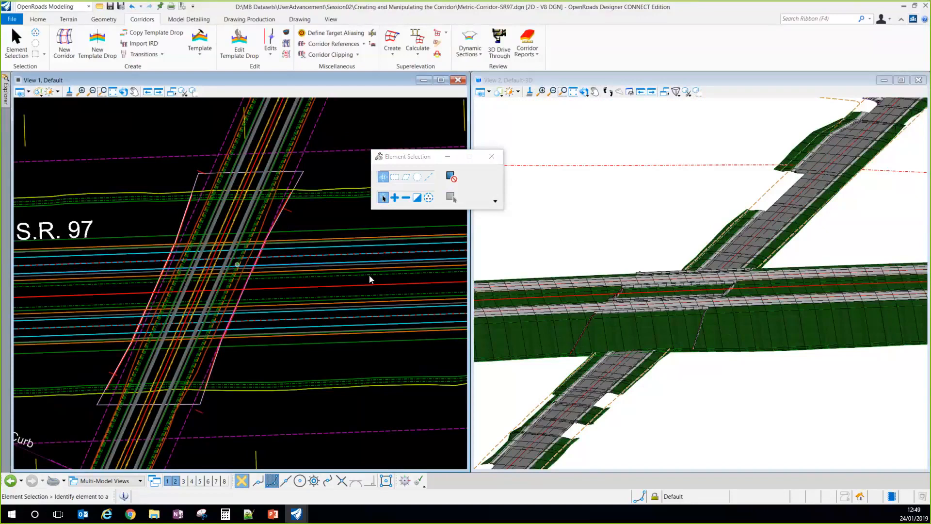
Step: Add the closed bridge outline around the London Rd crossing as a clipping reference for the S.R. 97 corridor, and examine the clipping in 3D
left_click(327, 60)
left_click(333, 149)
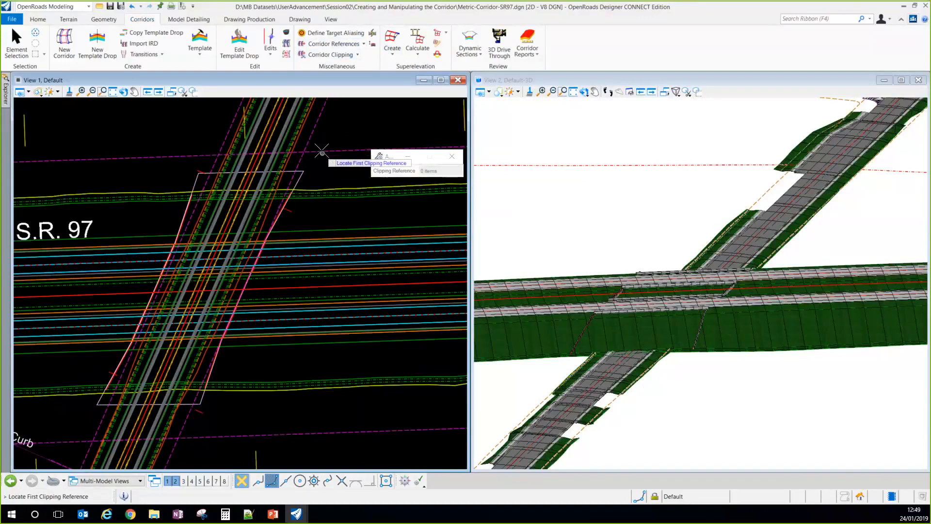
scroll(306, 168, "up", 3)
left_click(294, 172)
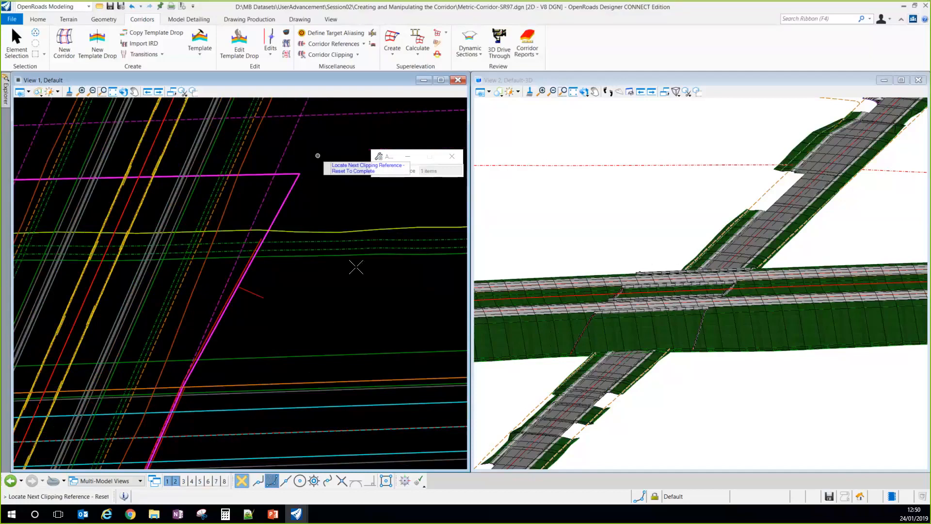
right_click(634, 331)
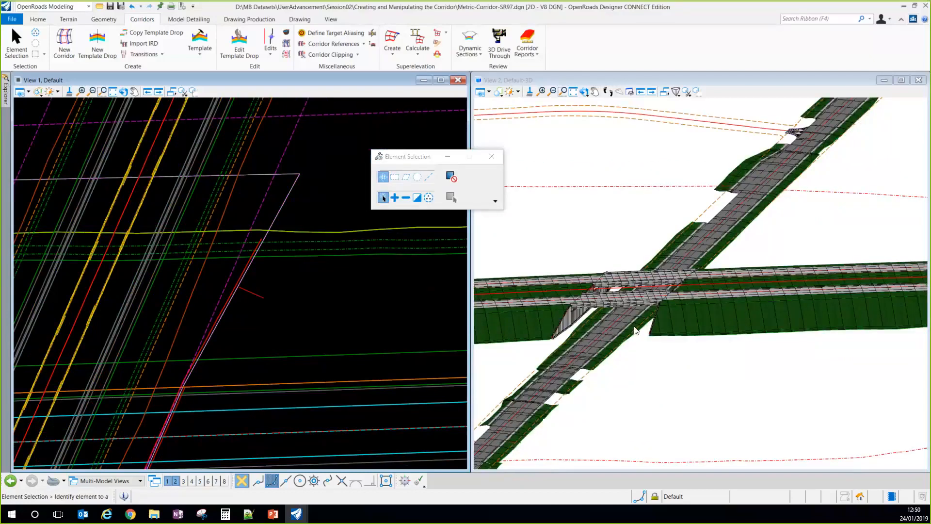
middle_click_drag(539, 311, 554, 310, "shift")
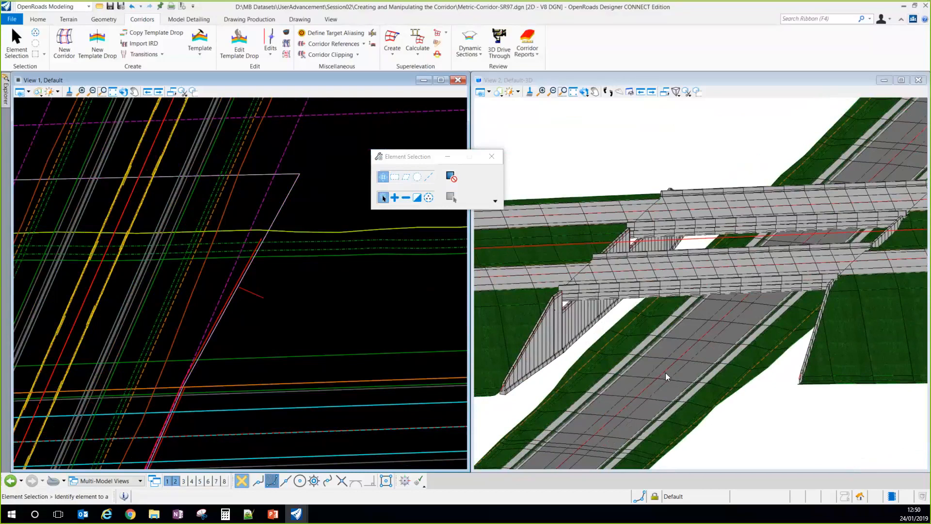
scroll(664, 372, "down", 4)
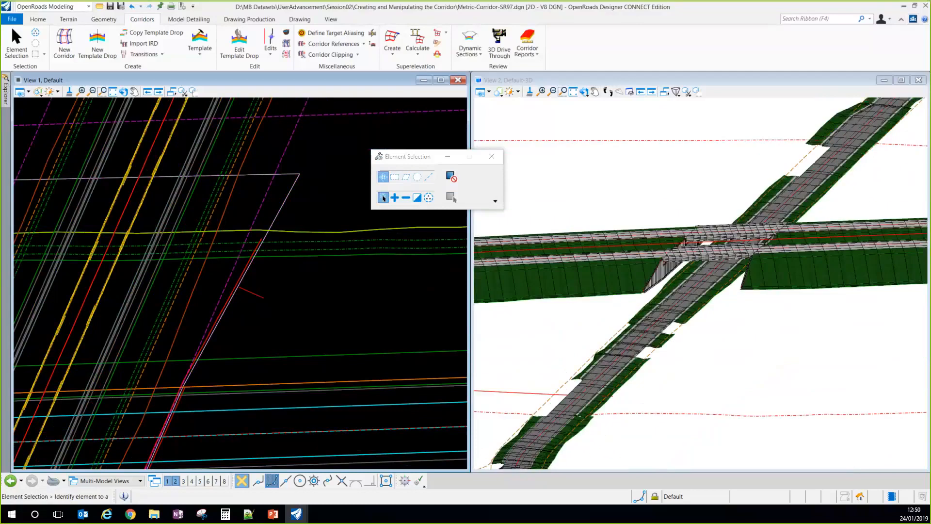
key("alt+Tab")
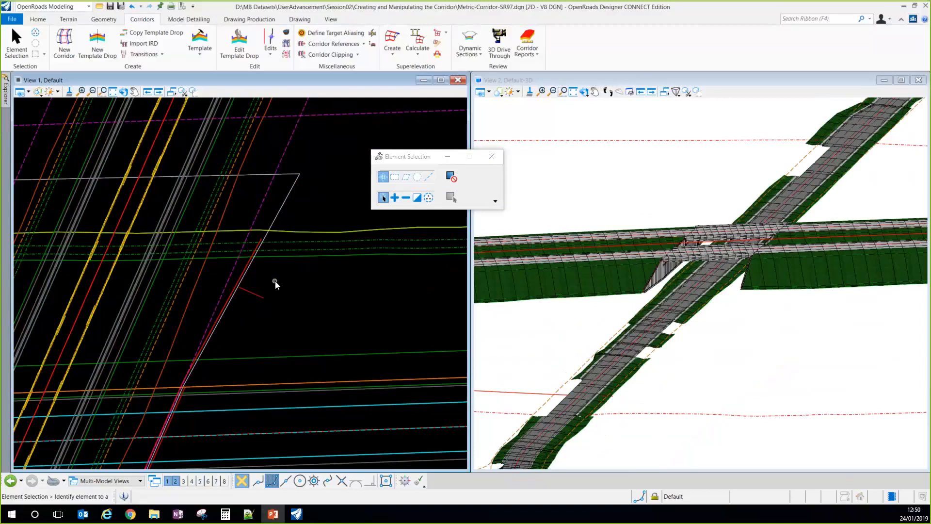
Step: Return to the file Metric-Corridor-LondonRd.dgn and bring up the bridge crossing at S.R. 97 in plan
left_click(287, 293)
left_click(11, 481)
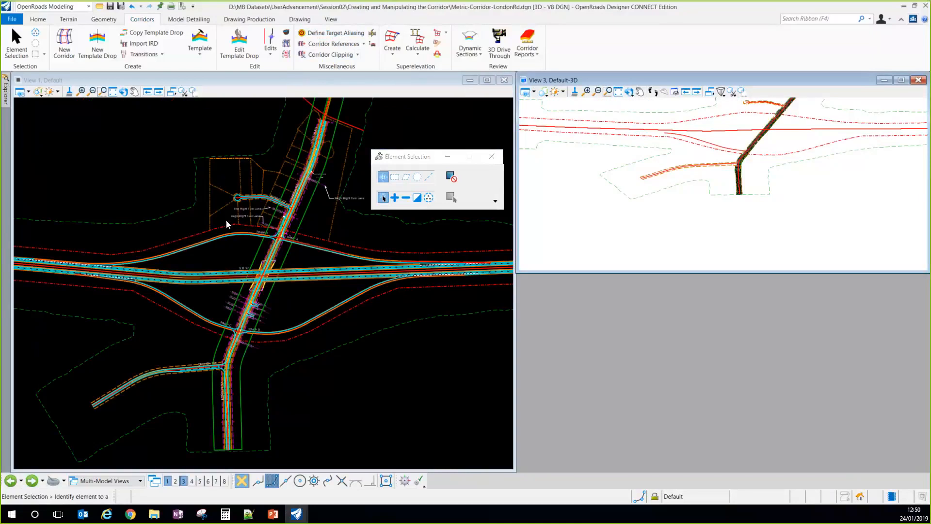
scroll(258, 262, "up", 9)
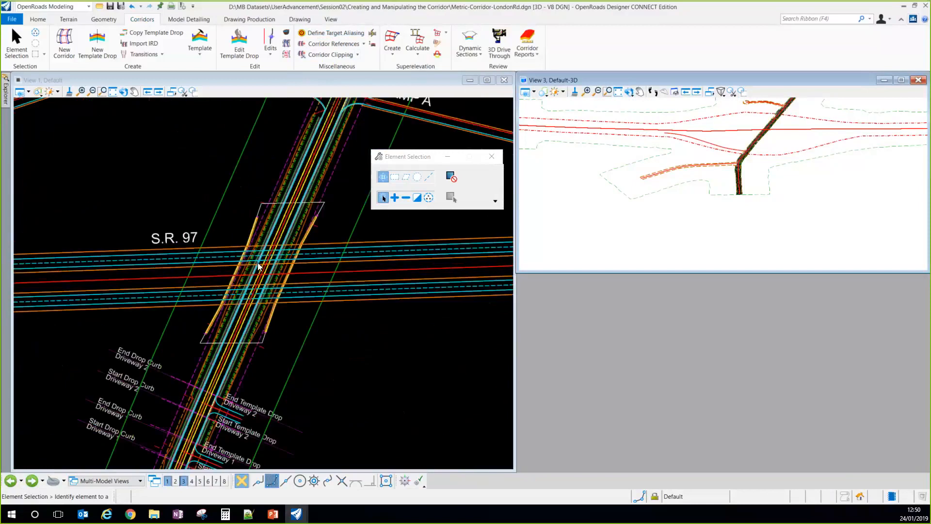
scroll(305, 261, "up", 1)
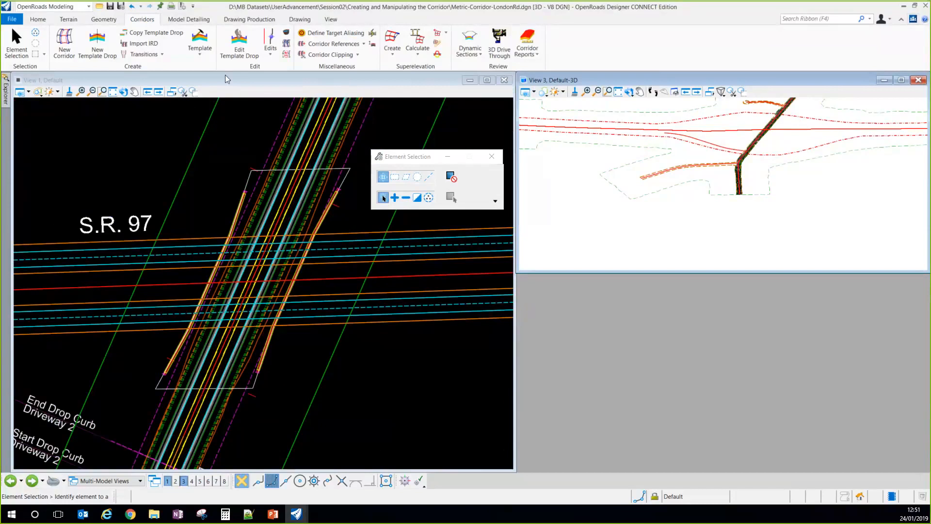
Step: Set the view layout to 3 Views Plan/XS/3D and show the LondonRd corridor's dynamic cross section in the empty view
right_click(149, 151)
mouse_move(194, 157)
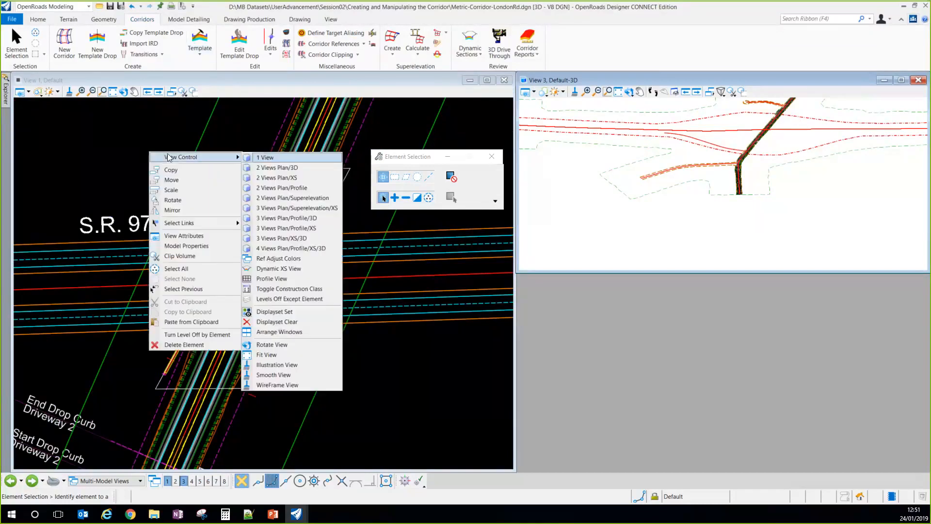
left_click(269, 238)
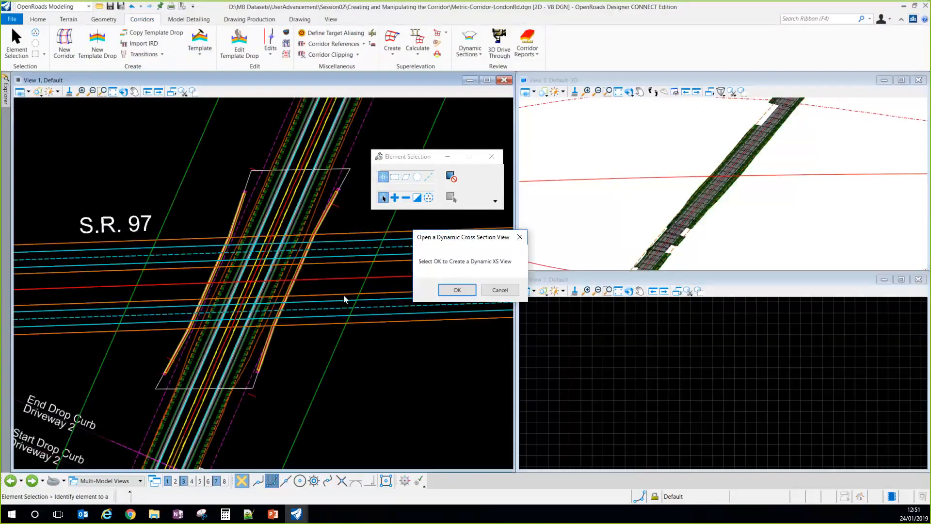
left_click(448, 290)
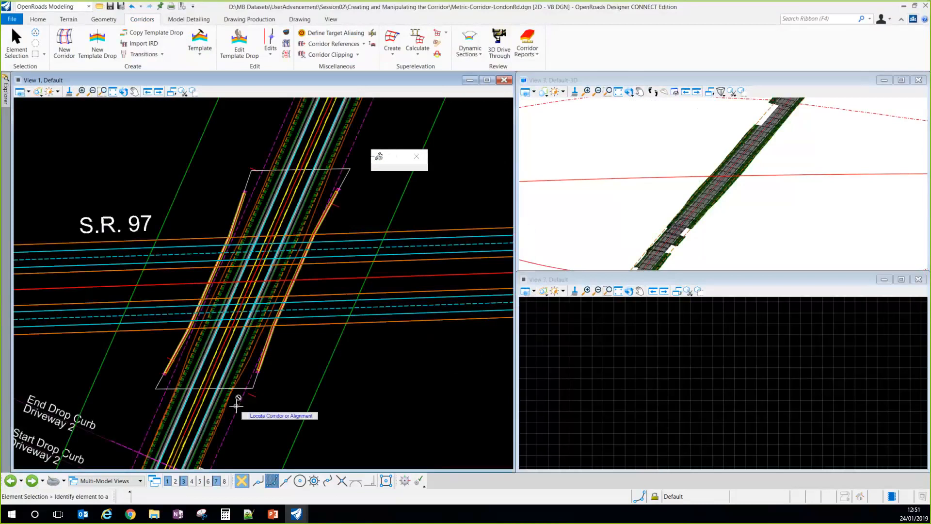
left_click(217, 410)
left_click(772, 379)
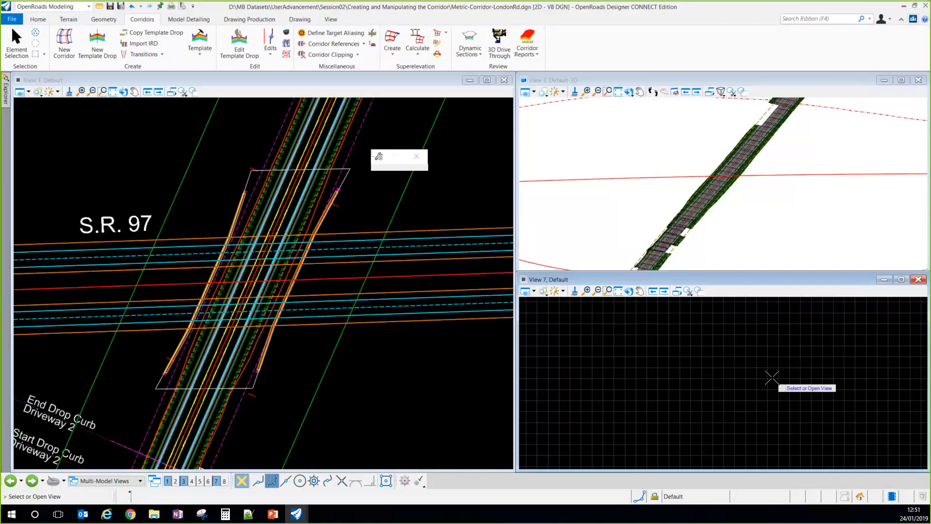
left_click(731, 379)
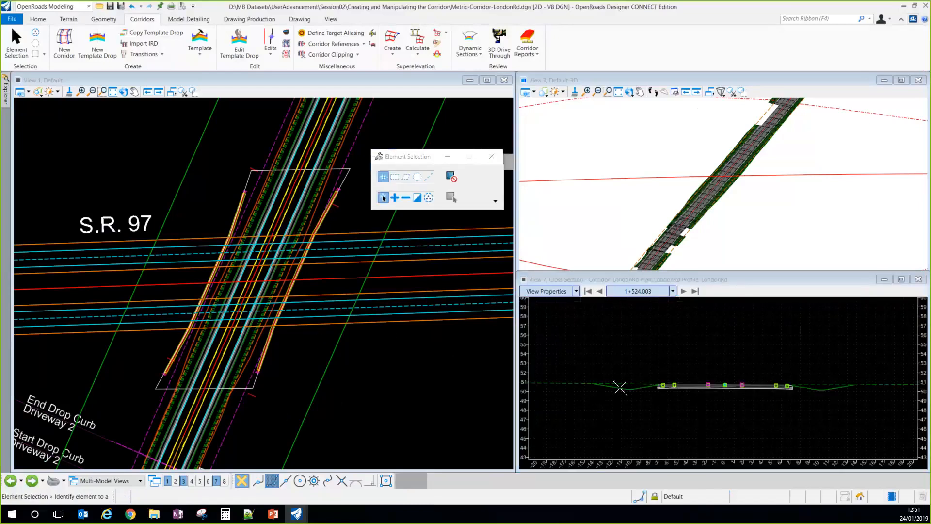
Step: Locate the cross section by datapoint on London Rd beneath the S.R. 97 bridge, at about station 2+174.5
scroll(323, 340, "down", 1)
left_click(18, 45)
right_click(645, 319)
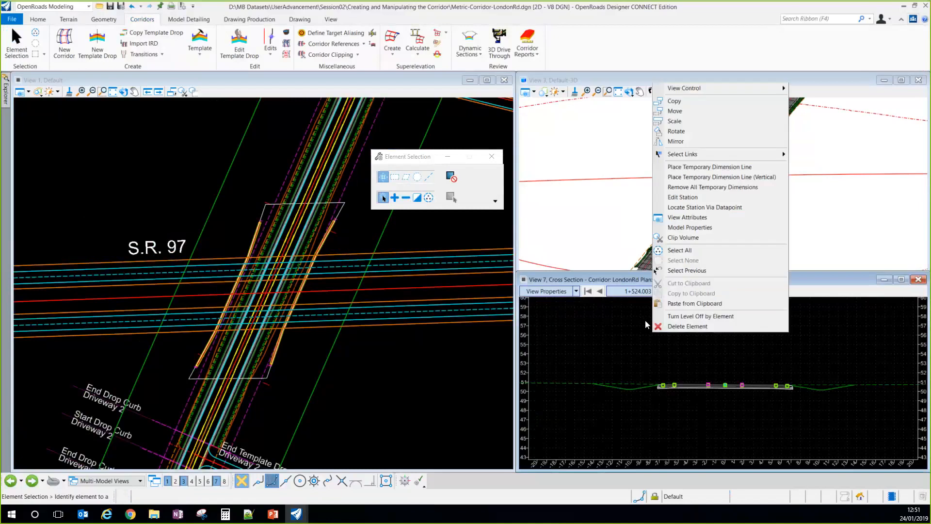
left_click(709, 208)
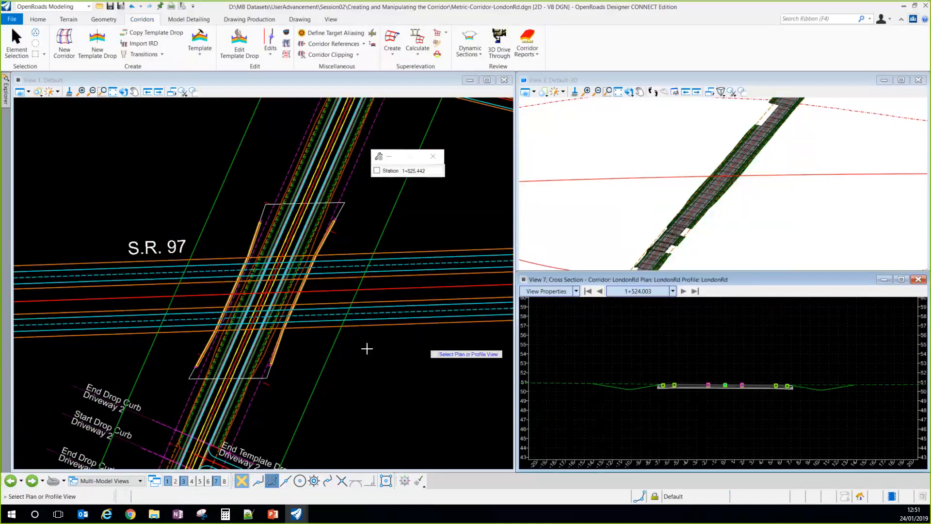
left_click(329, 317)
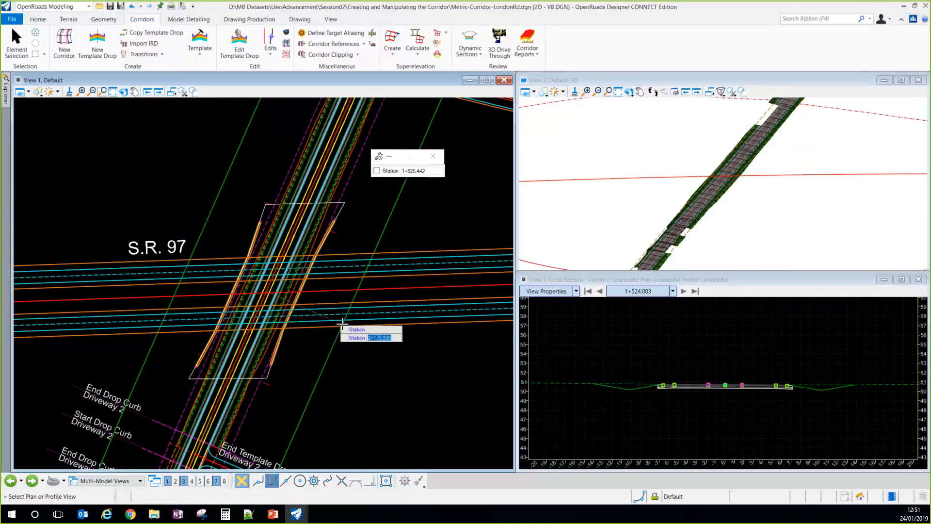
left_click(364, 336)
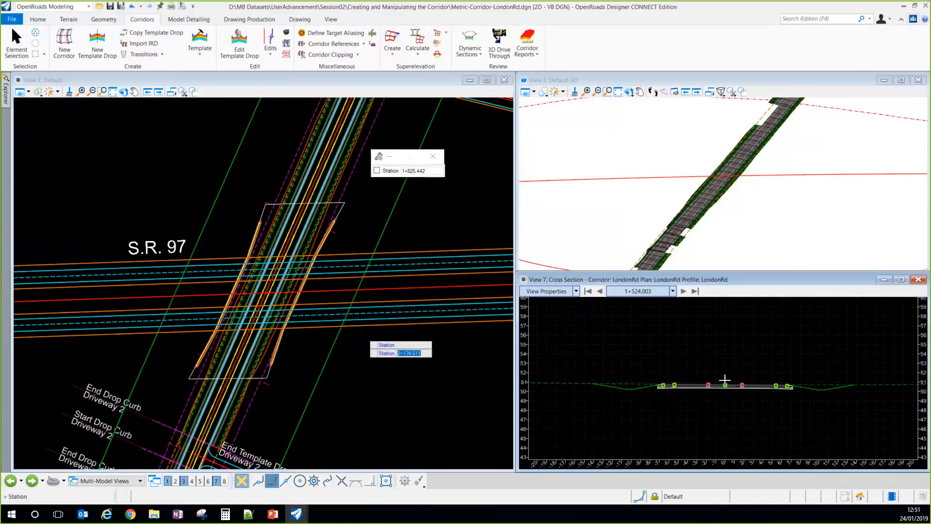
left_click(676, 360)
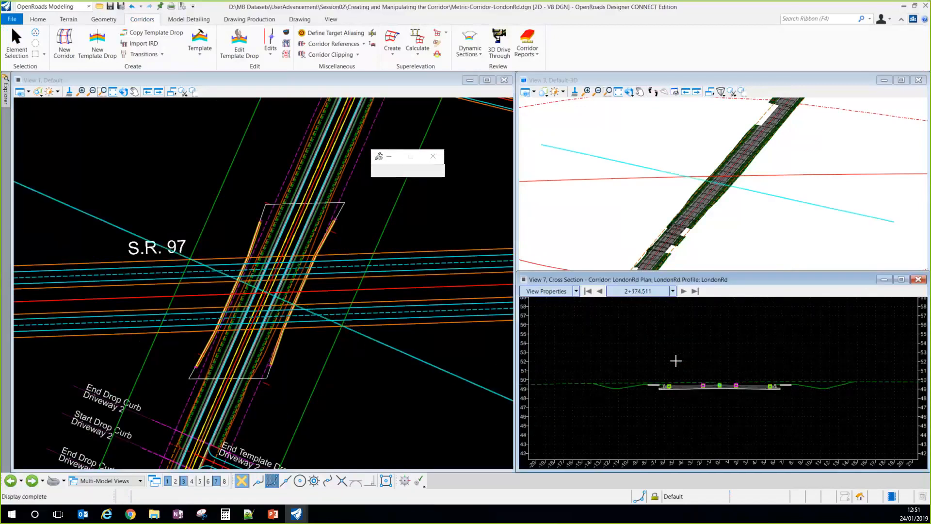
scroll(642, 372, "down", 2)
left_click(589, 219)
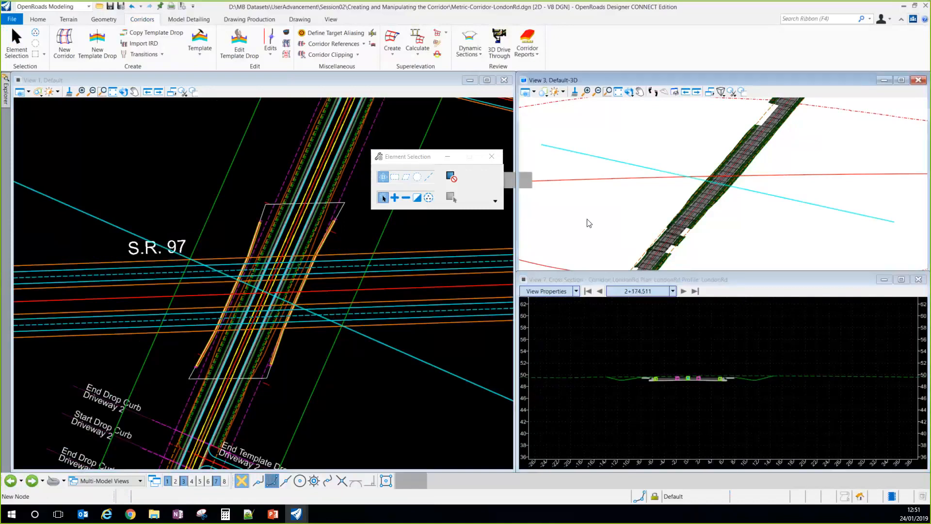
Step: Display the references Corridor-Bridges.dgn, Metric-Corridor-SR97.dgn and Metric-Corridor-AbutmentWalls.dgn, and inspect the bridge and walls in the cross section
left_click(38, 19)
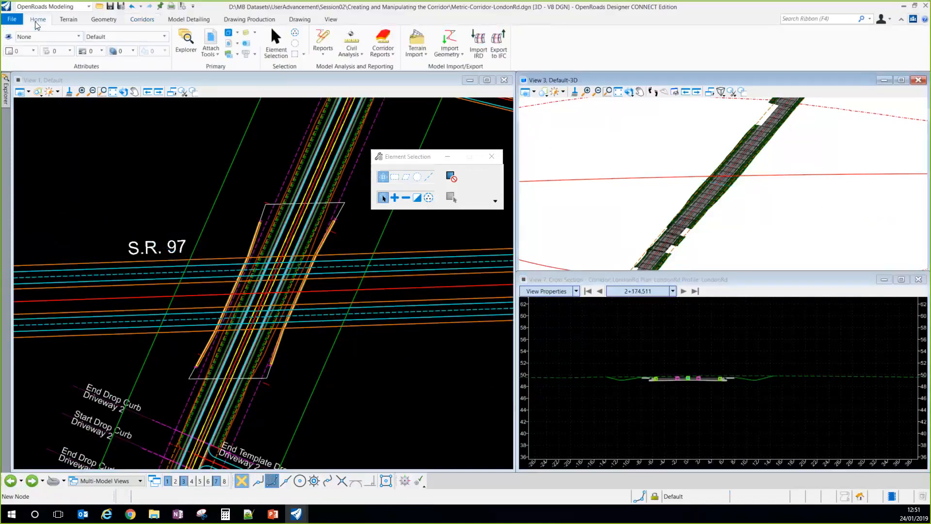
left_click(211, 41)
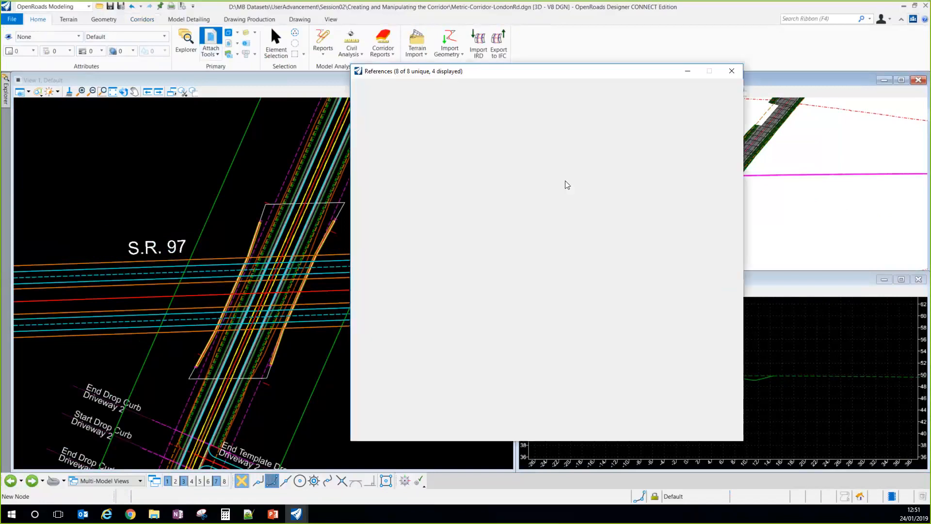
left_click_drag(510, 79, 211, 76)
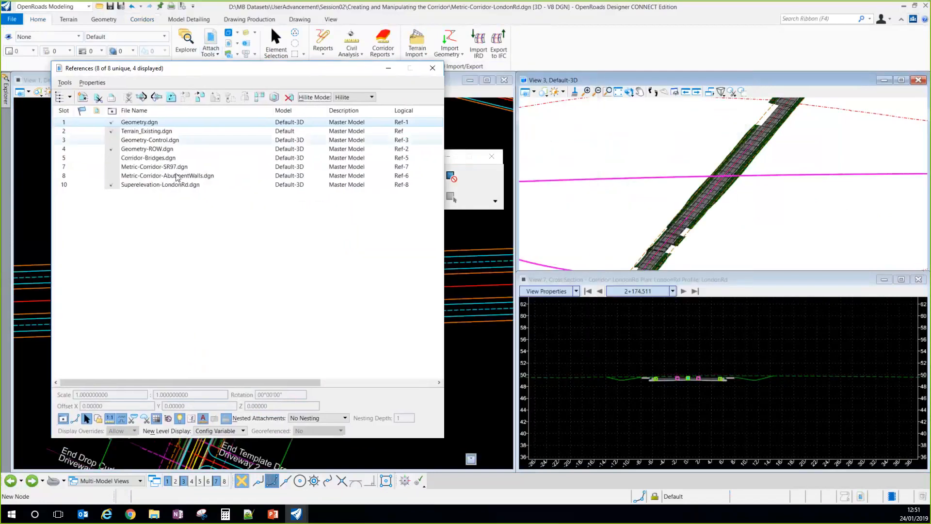
left_click(111, 159)
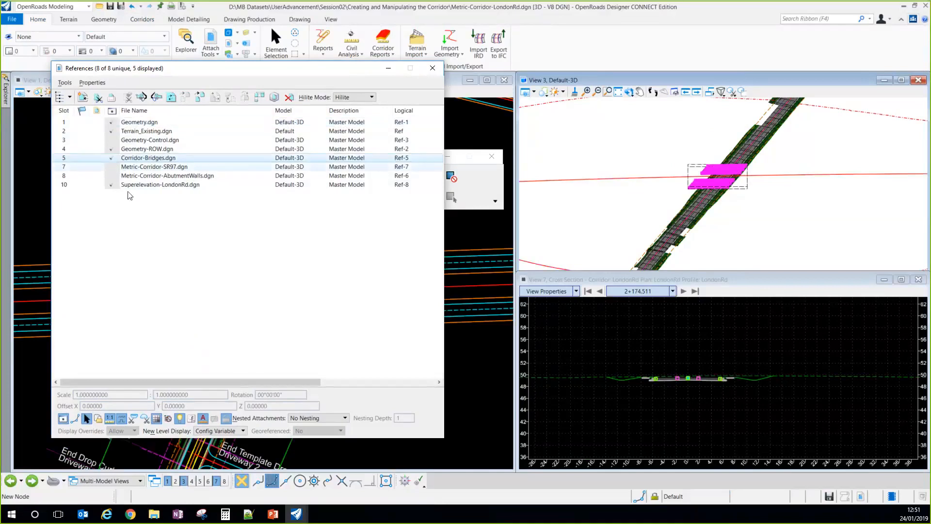
left_click(113, 167)
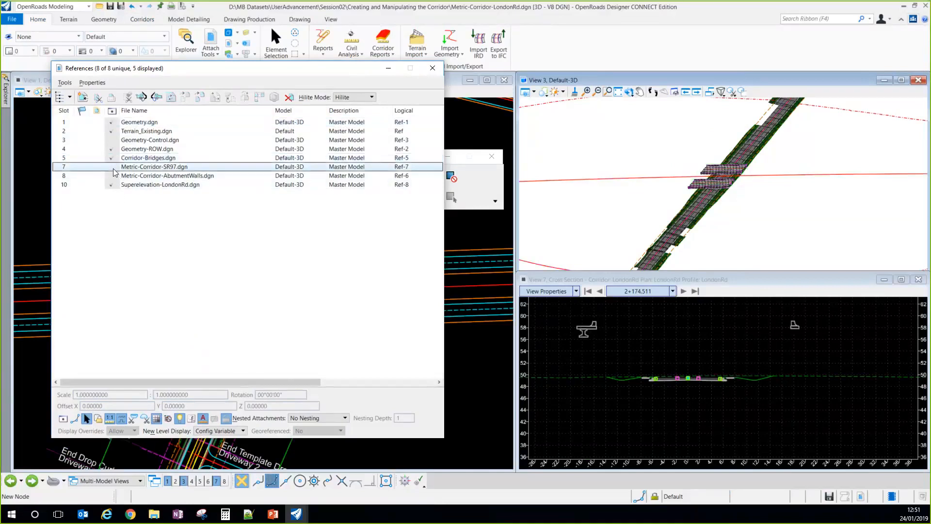
left_click(111, 176)
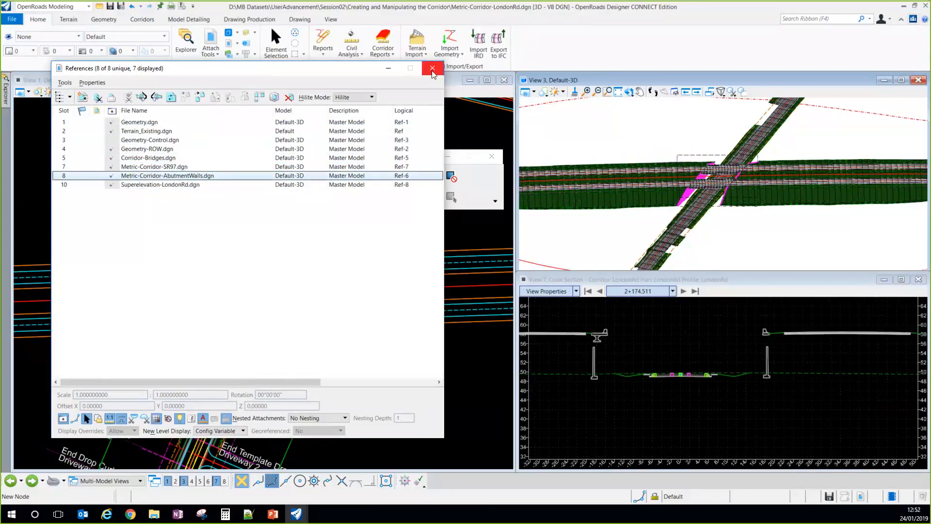
scroll(690, 387, "up", 2)
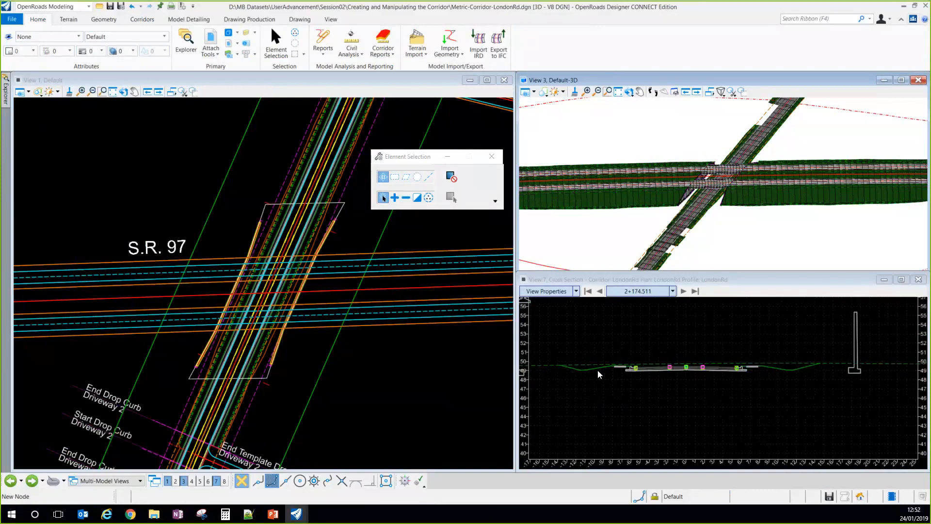
scroll(584, 374, "down", 2)
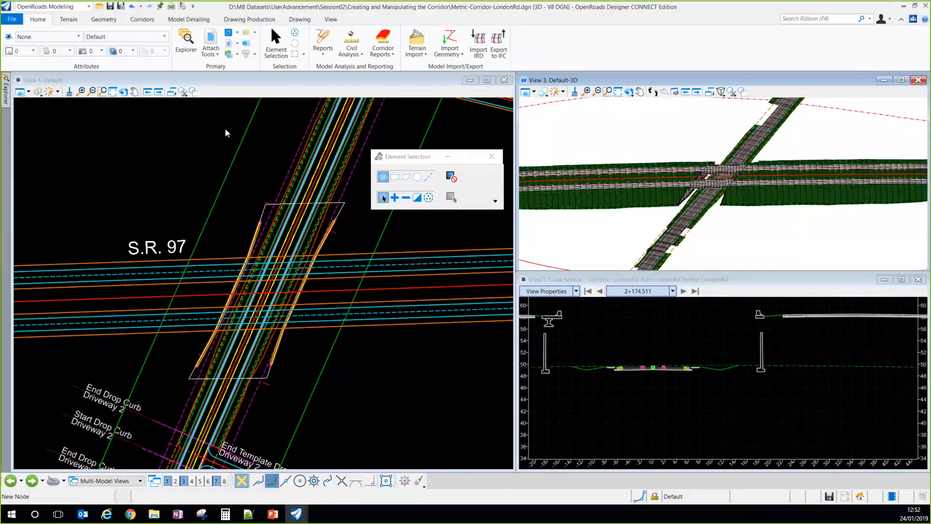
Step: Define target aliasing for the LondonRd corridor, adding the AheadAbutWall and RearAbutWall corridors as aliases of the active surface
left_click(142, 23)
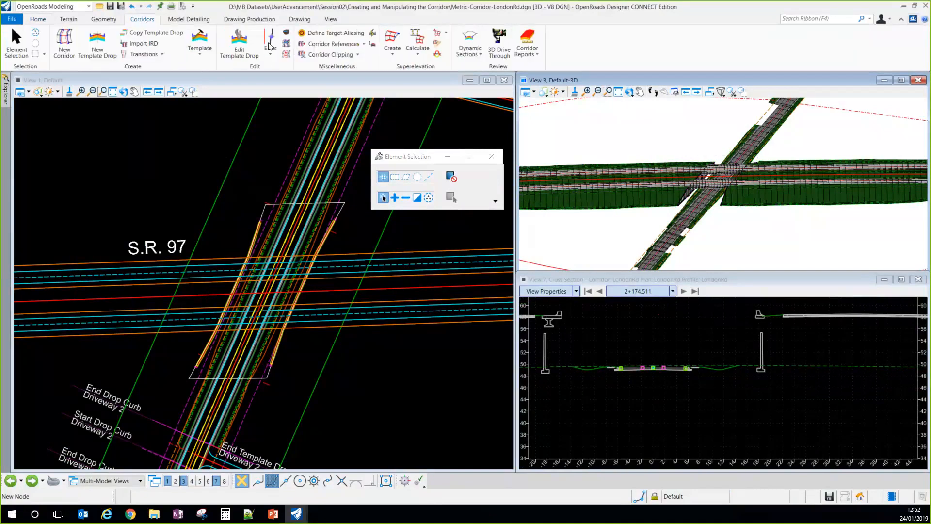
left_click(346, 36)
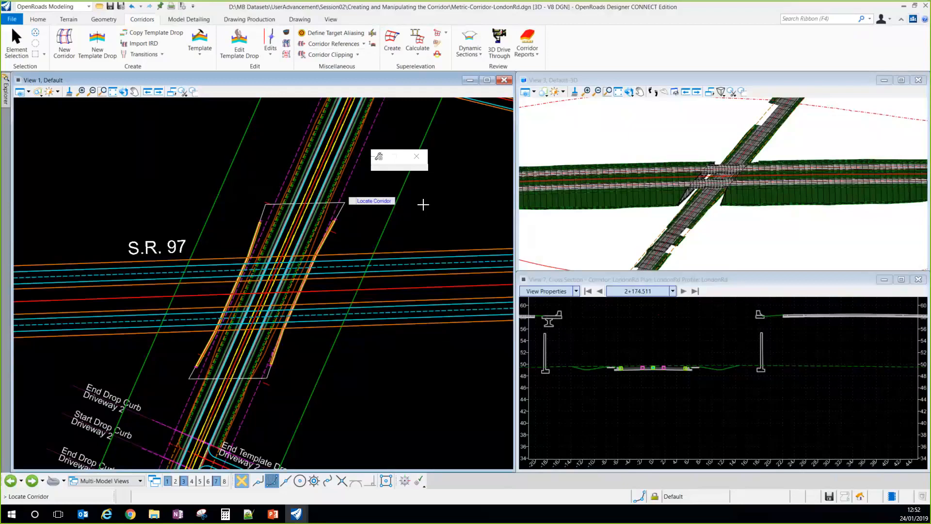
left_click(446, 214)
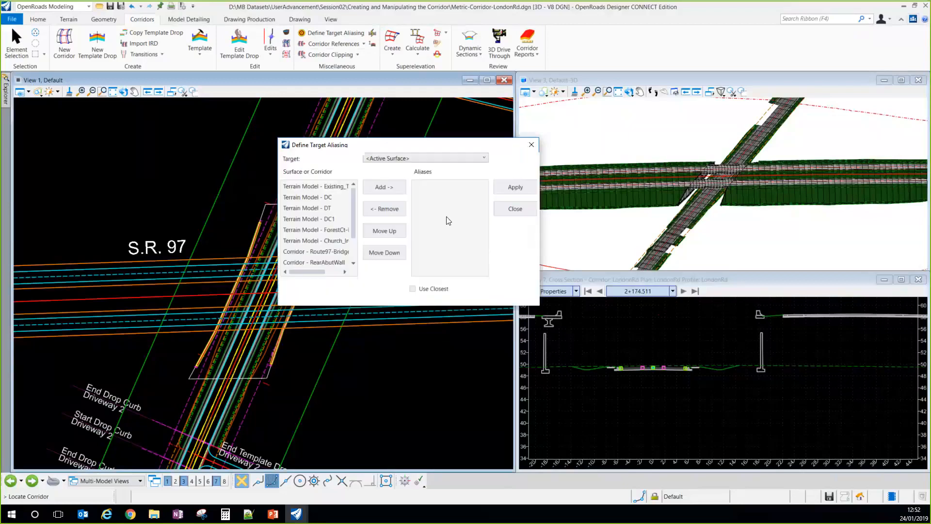
scroll(334, 232, "down", 3)
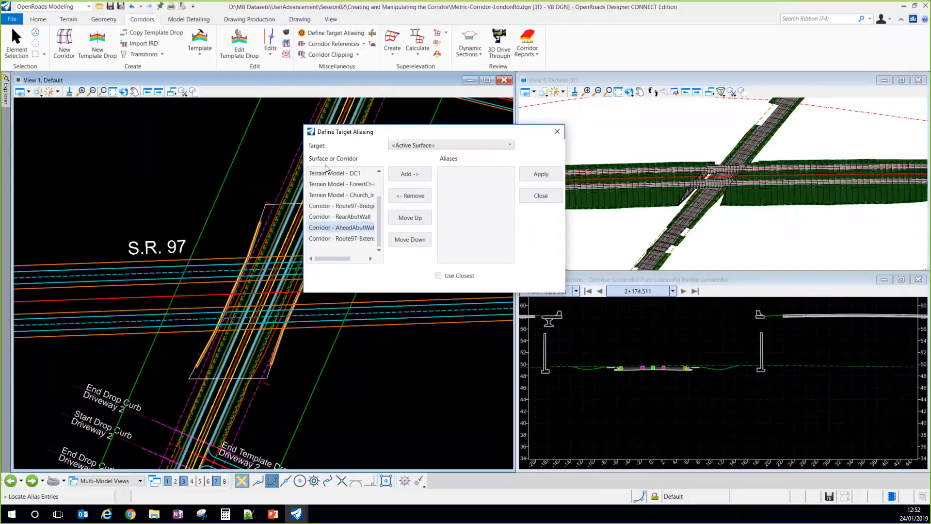
left_click(328, 228)
left_click(323, 221, "ctrl")
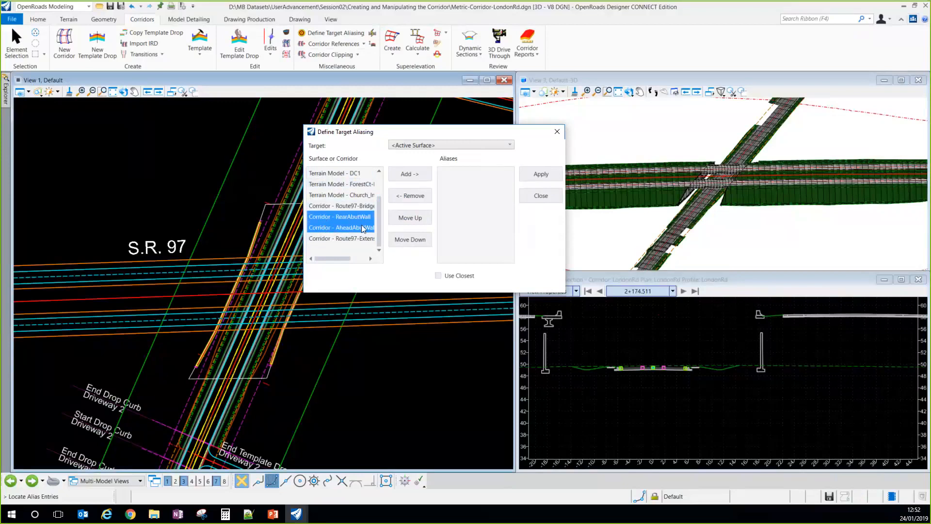
left_click(402, 178)
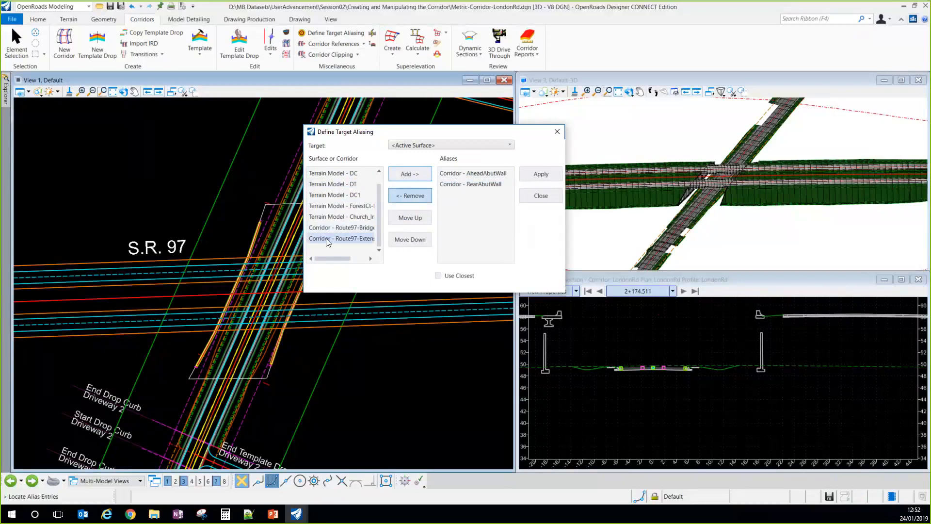
Step: Add the existing terrain model as the last alias, apply the aliasing with Use Closest off, and examine the slopes at the abutment walls
scroll(333, 227, "up", 1)
left_click(333, 174)
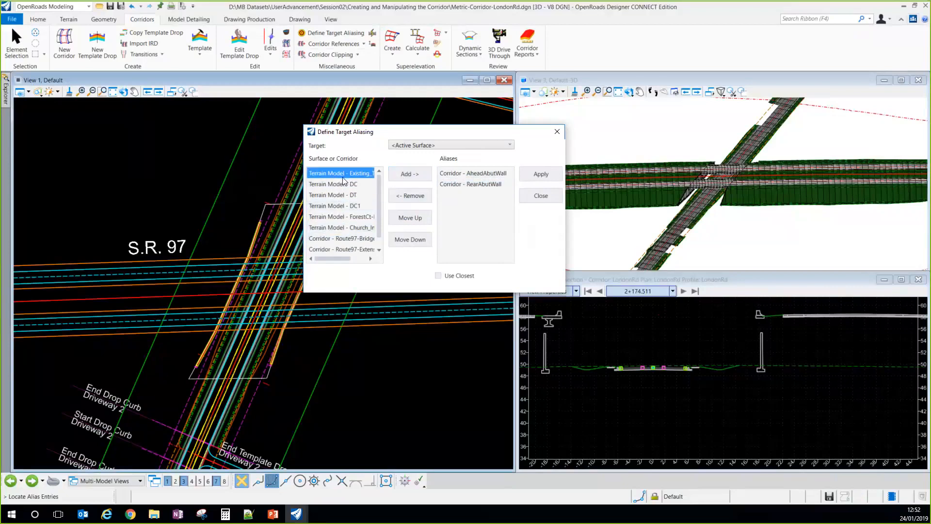
left_click(410, 173)
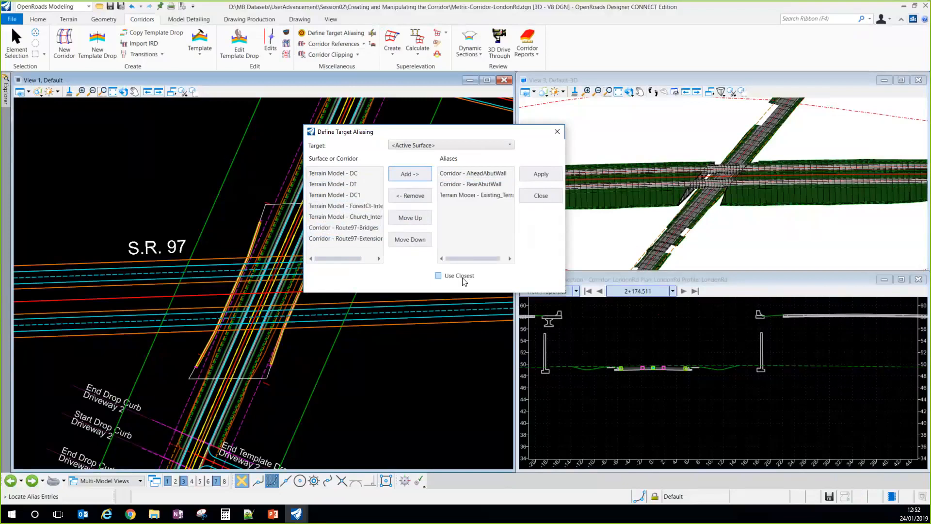
left_click(456, 277)
left_click(438, 276)
left_click(532, 176)
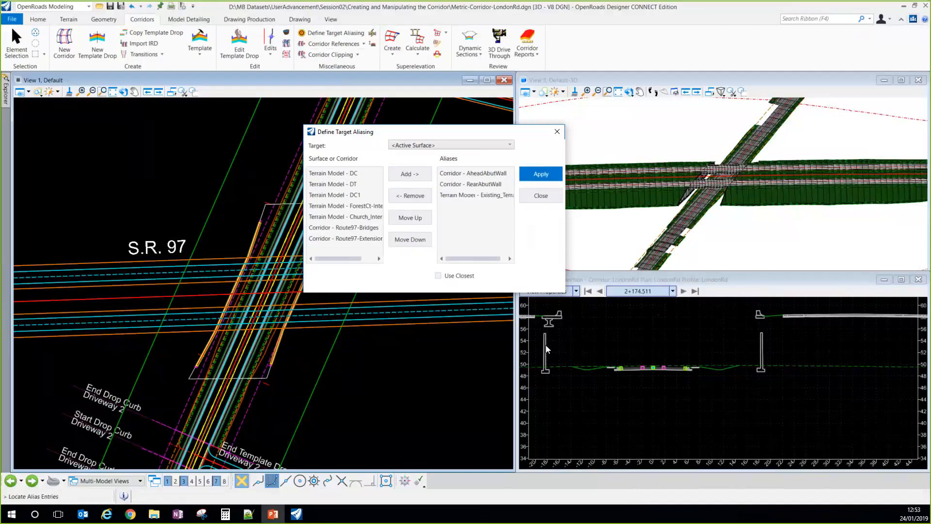
left_click(542, 175)
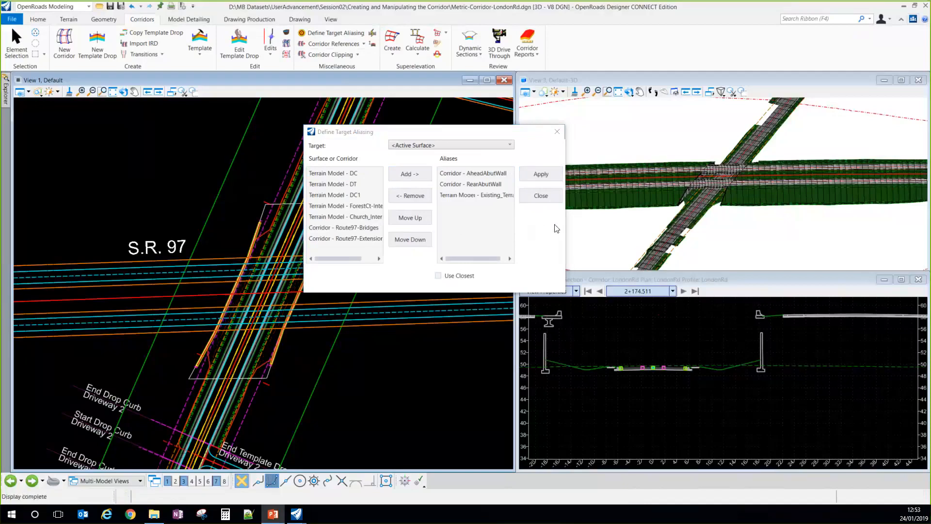
left_click(541, 195)
scroll(565, 374, "up", 2)
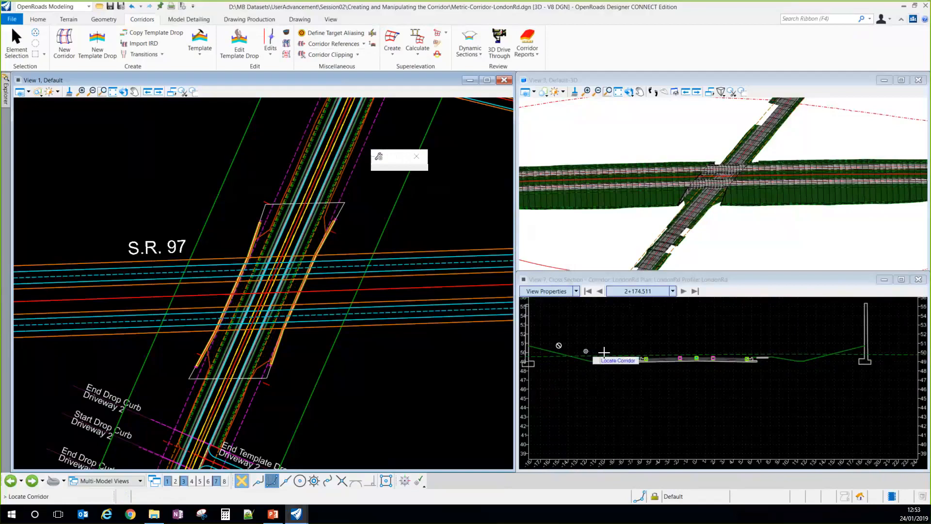
scroll(600, 354, "down", 2)
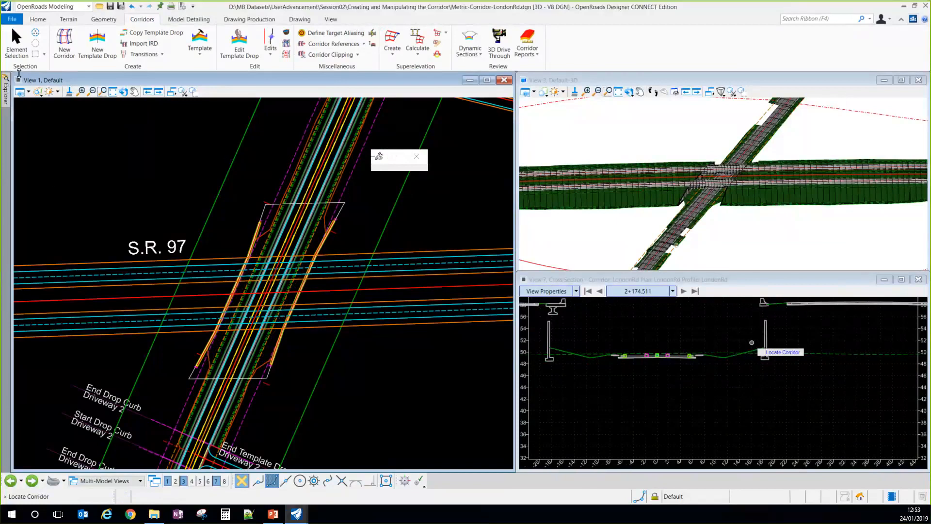
left_click(16, 42)
left_click(341, 33)
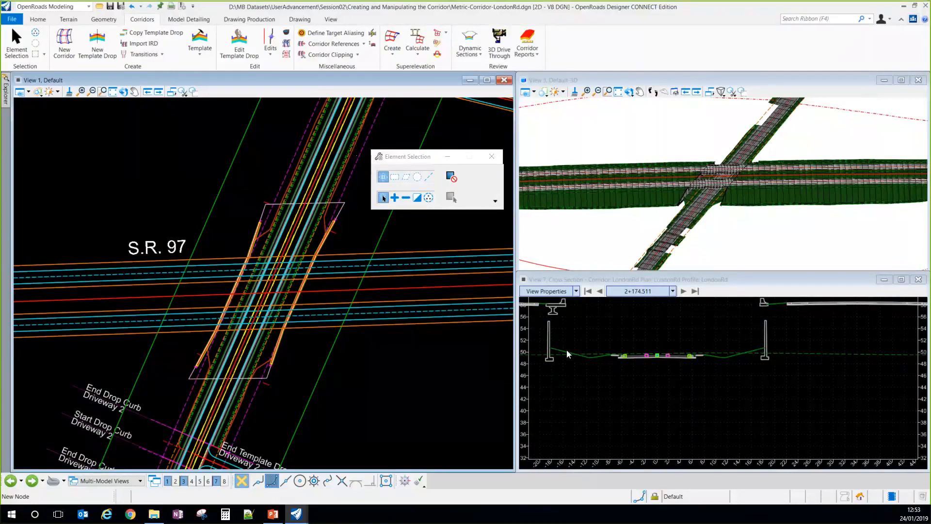
Step: Create an end condition exception named Bridge Override L for the LondonRd corridor, applied as a Left Override
scroll(553, 354, "up", 2)
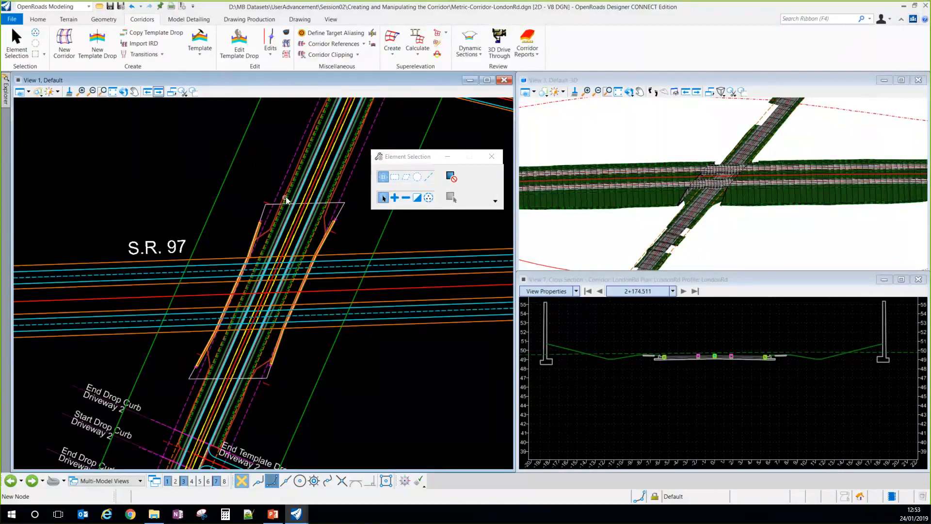
left_click(270, 55)
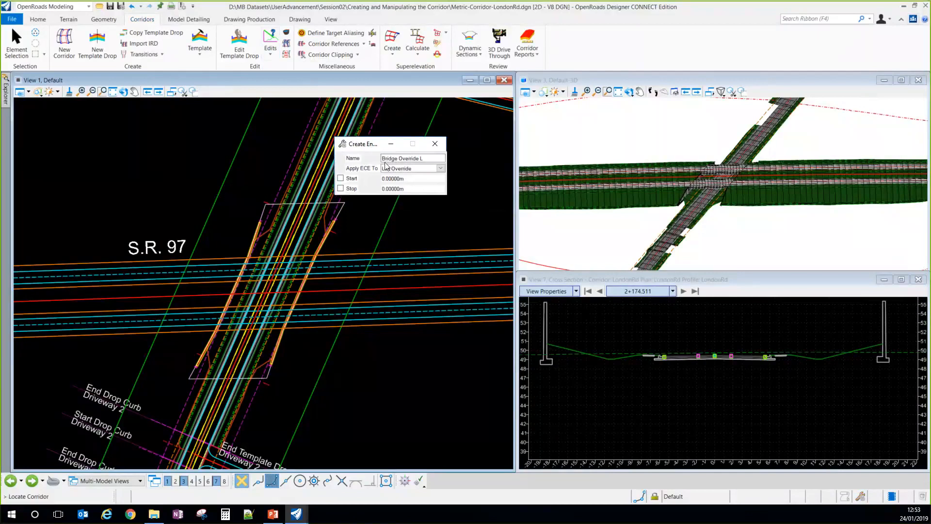
left_click(420, 168)
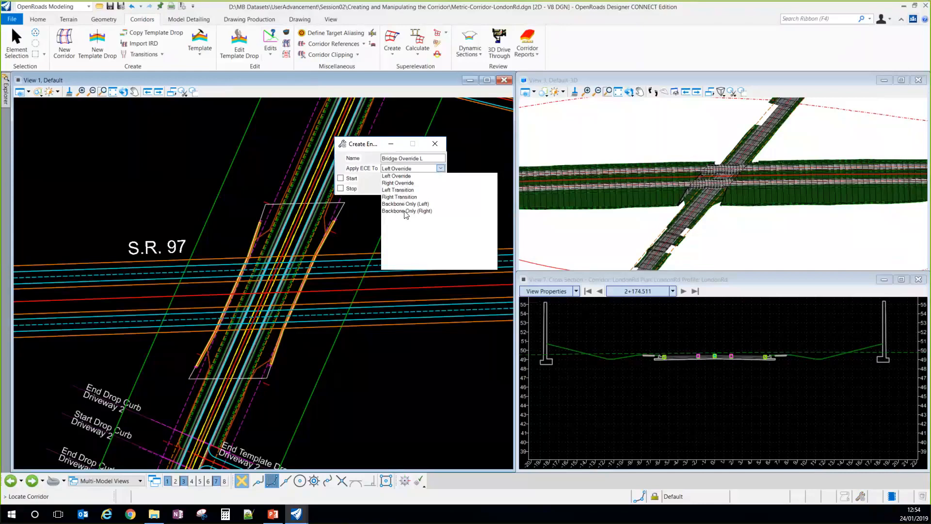
left_click(388, 169)
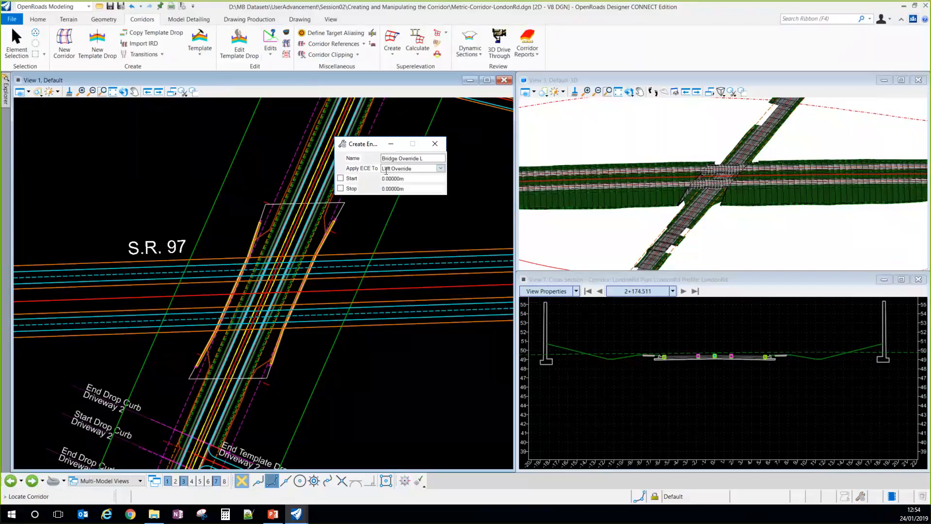
left_click(389, 178)
left_click(280, 185)
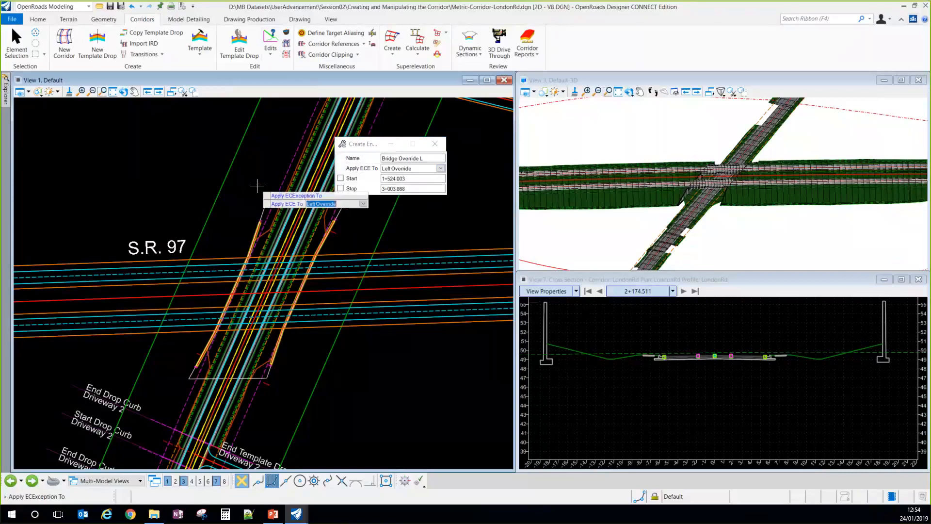
left_click(257, 186)
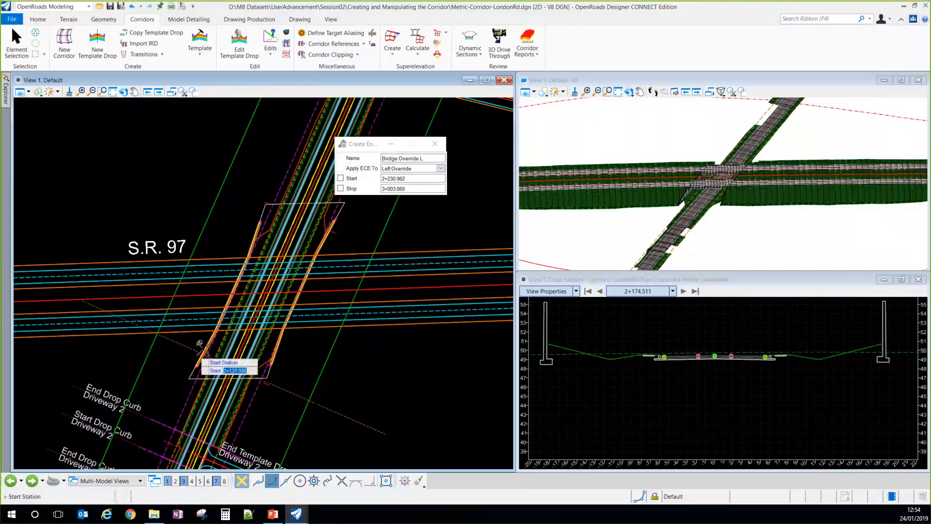
Step: Place the exception's start at about station 2+140 and its stop at about 2+188.8, alongside the left abutment wall under S.R. 97
scroll(203, 348, "up", 1)
scroll(203, 347, "up", 1)
scroll(204, 348, "up", 1)
left_click(204, 348)
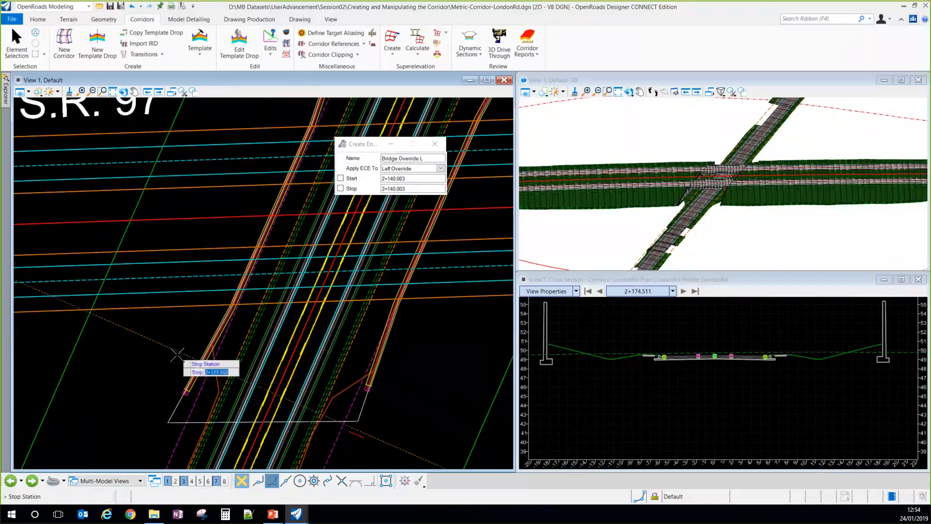
scroll(175, 360, "down", 3)
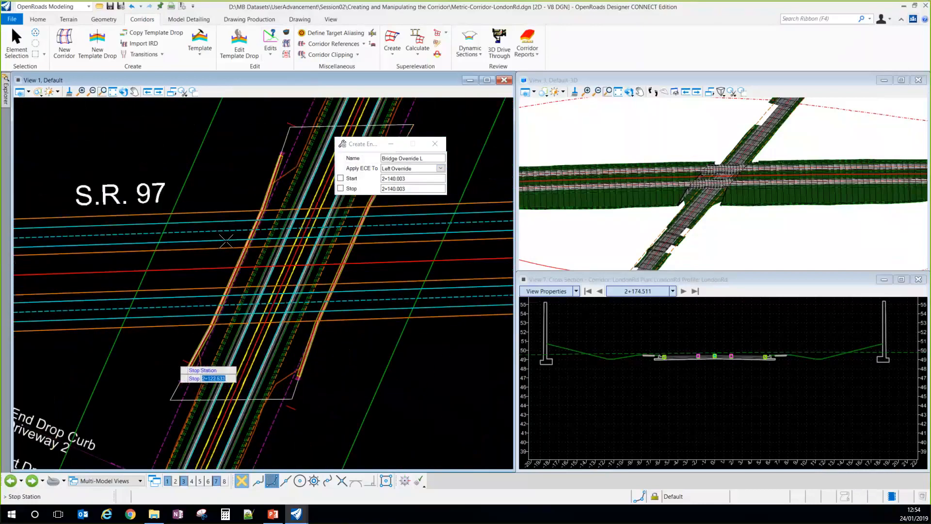
left_click(229, 235)
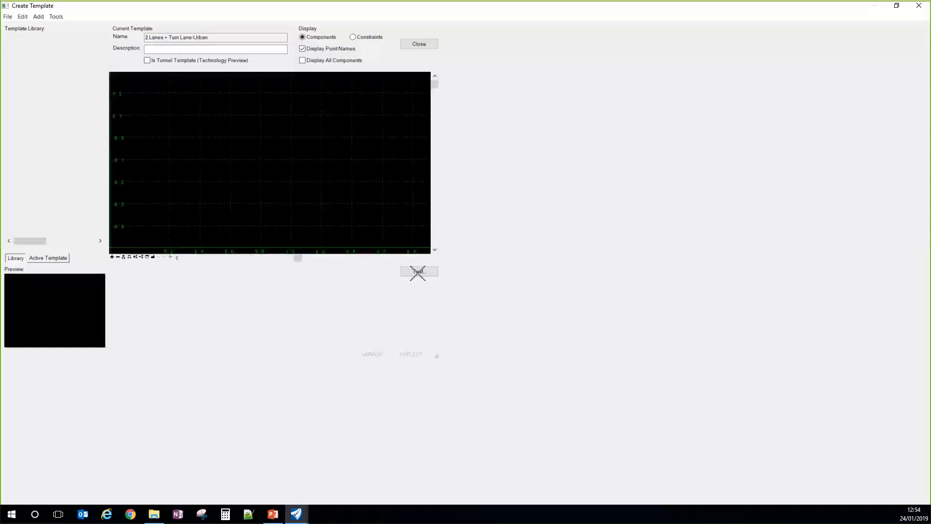
Step: Delete the existing left end condition components from the override template
scroll(368, 217, "down", 2)
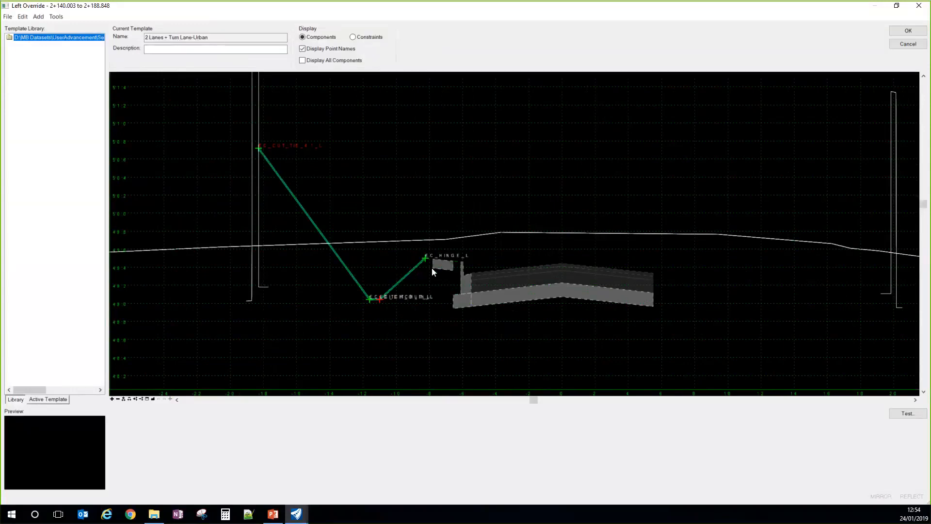
right_click(399, 161)
left_click(443, 194)
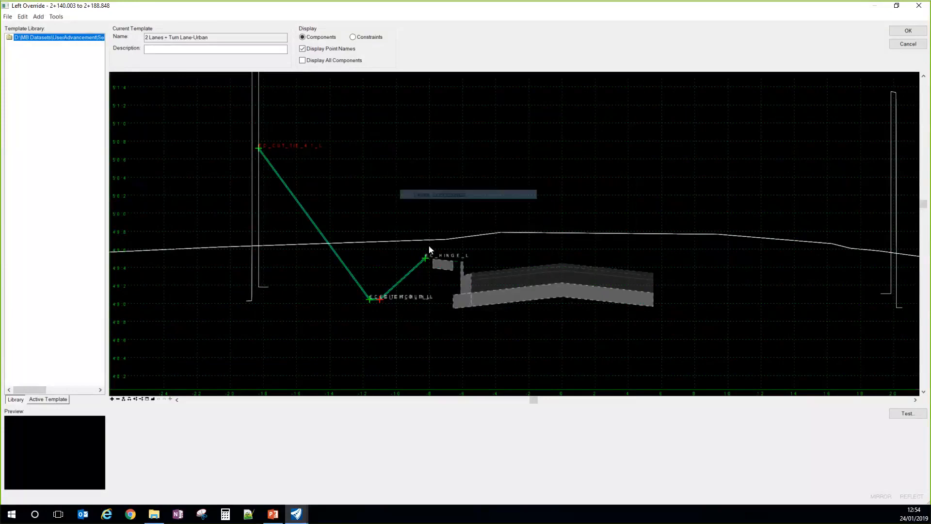
left_click_drag(374, 307, 350, 260)
Step: Attach the EC-Wall Grading LT project template at the left hinge point, apply the override to the corridor and leave the command
double_click(46, 37)
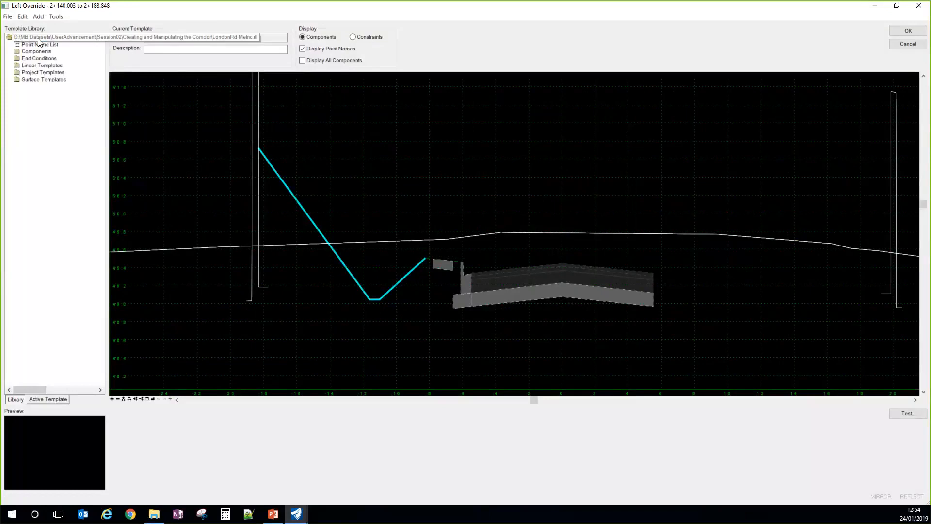
left_click(35, 72)
double_click(35, 73)
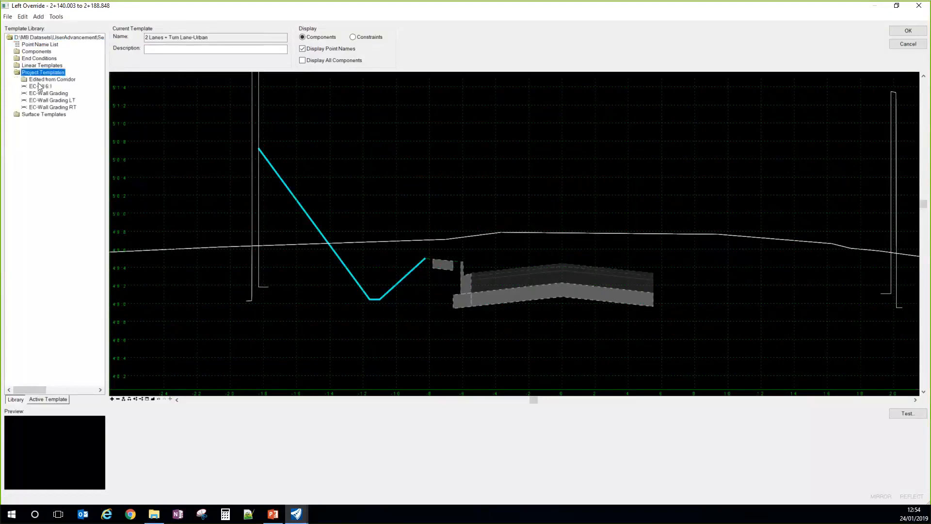
left_click(50, 101)
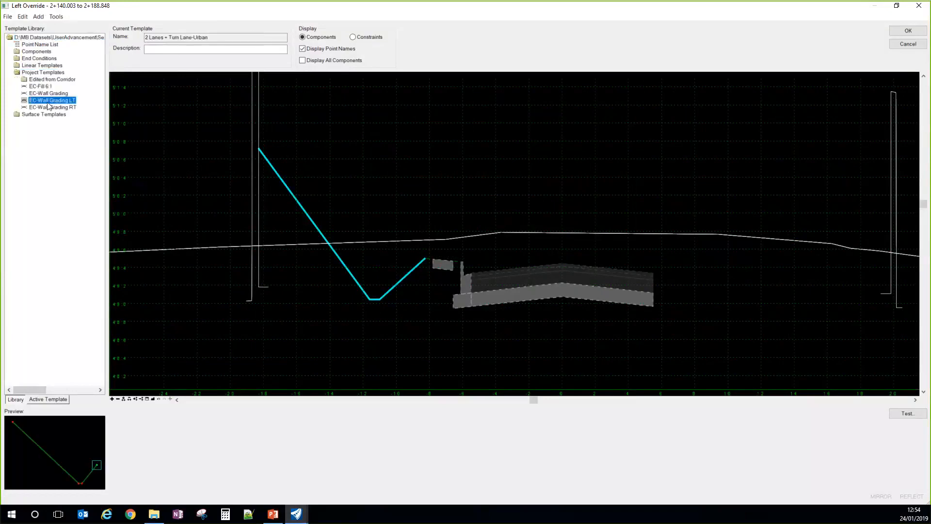
left_click_drag(50, 102, 424, 256)
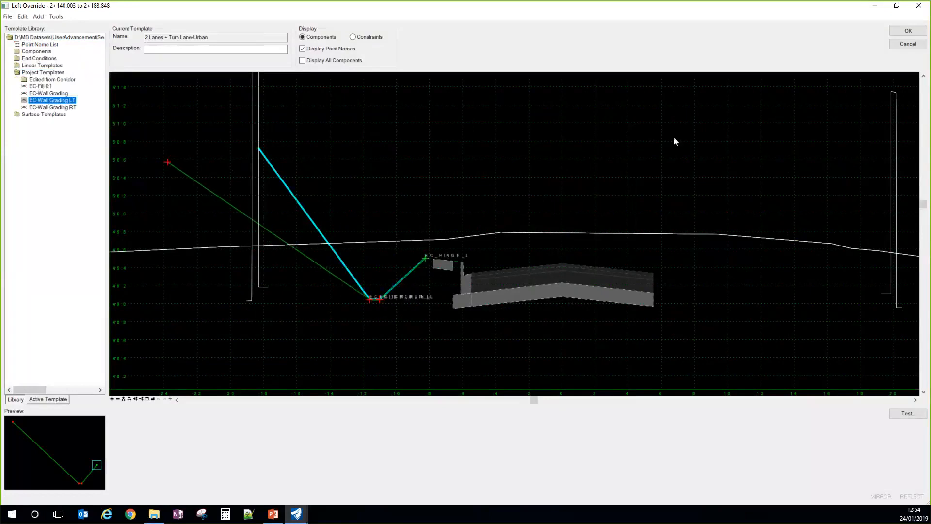
left_click(905, 31)
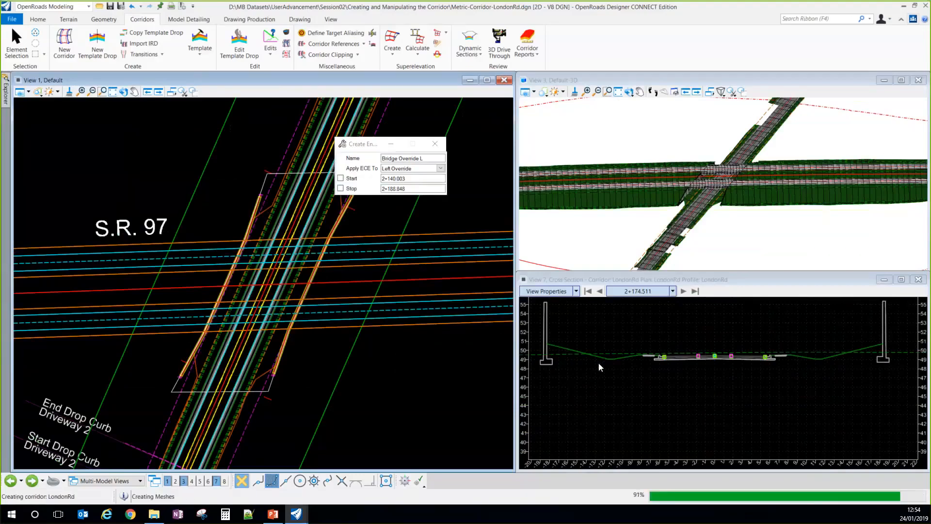
left_click(565, 362)
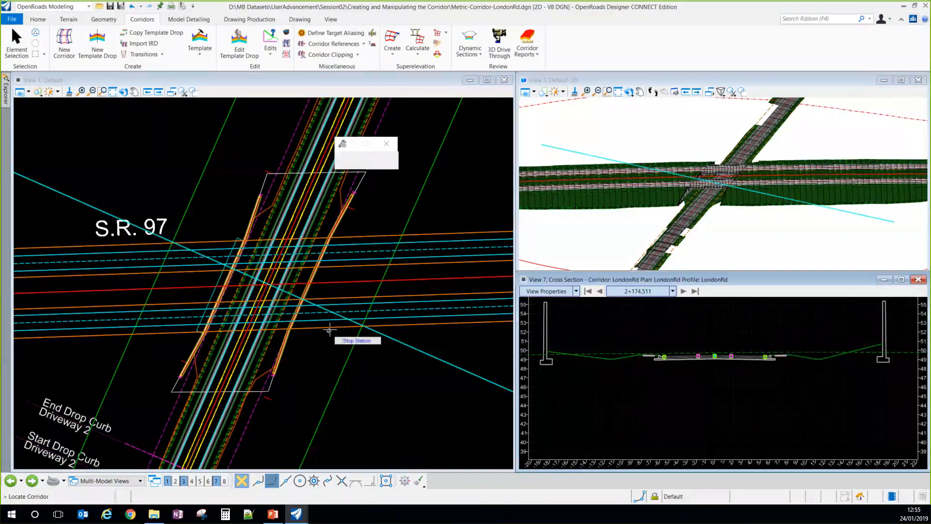
left_click(17, 44)
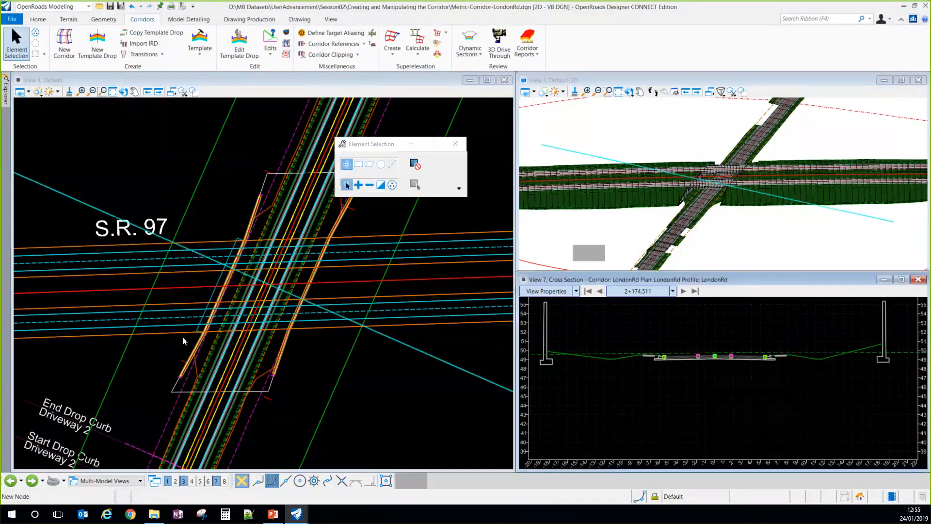
Step: Stretch the start of the left end condition exception back to the southern end of the abutment wall
scroll(210, 288, "up", 2)
scroll(211, 284, "up", 1)
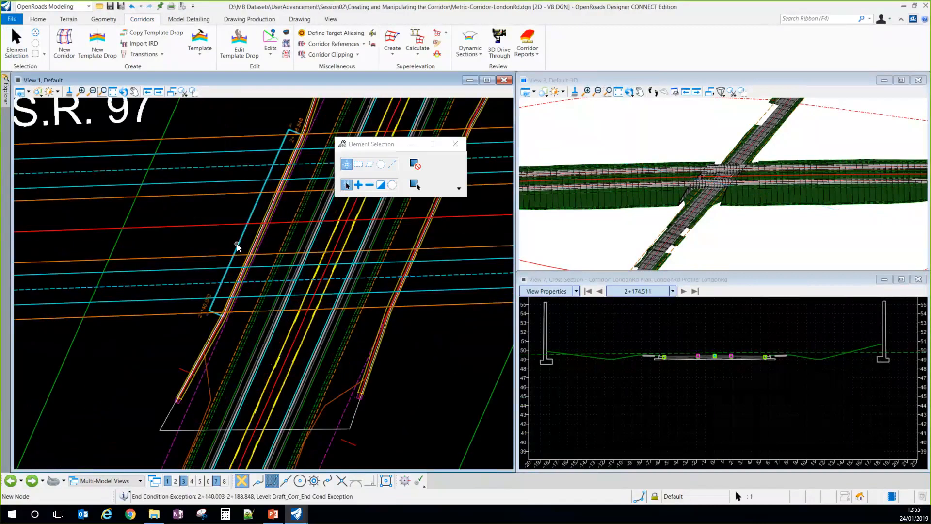
left_click(207, 315)
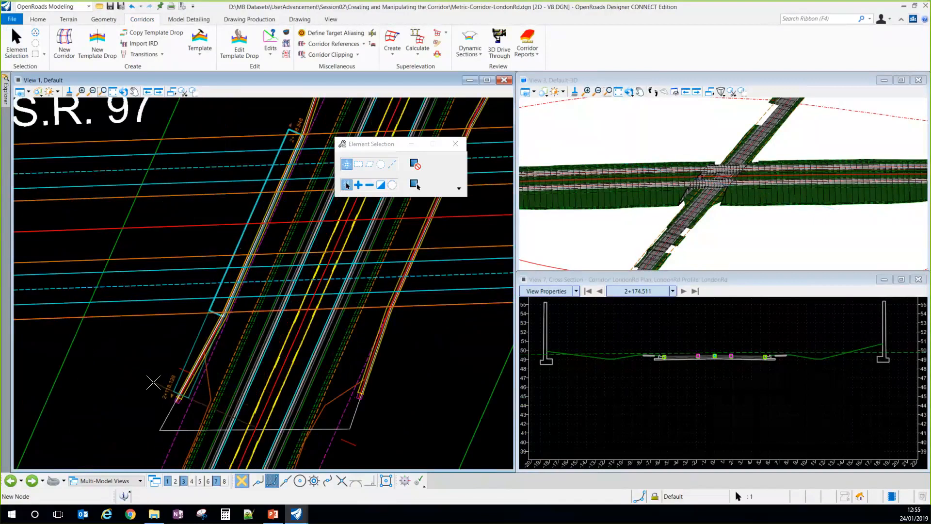
left_click(153, 382)
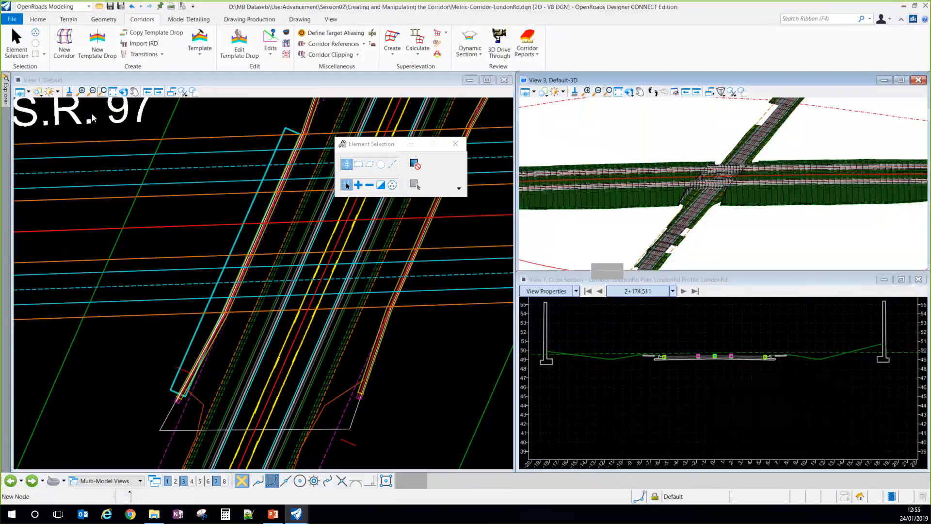
Step: Review the LondonRd corridor objects, including secondary alignments, key stations, parametric constraints, curve widening and clipping references, then close the list
left_click(13, 45)
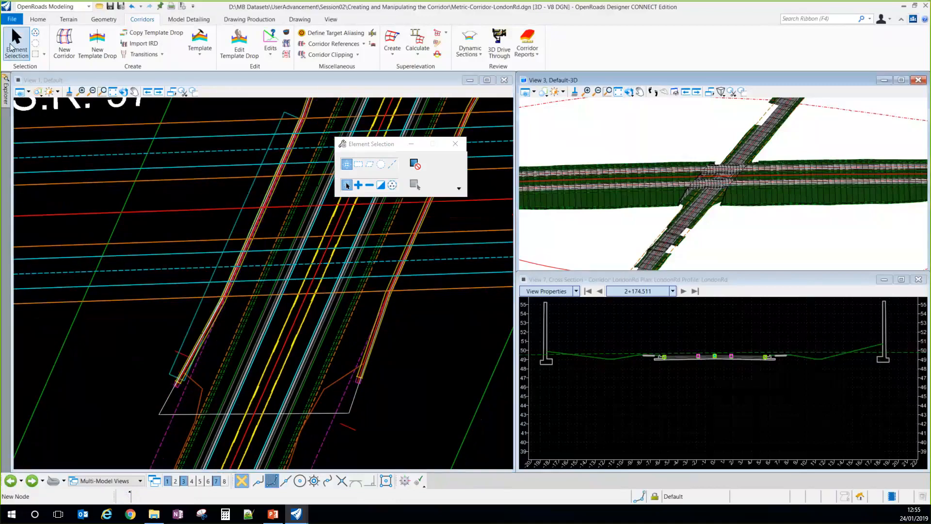
left_click(287, 32)
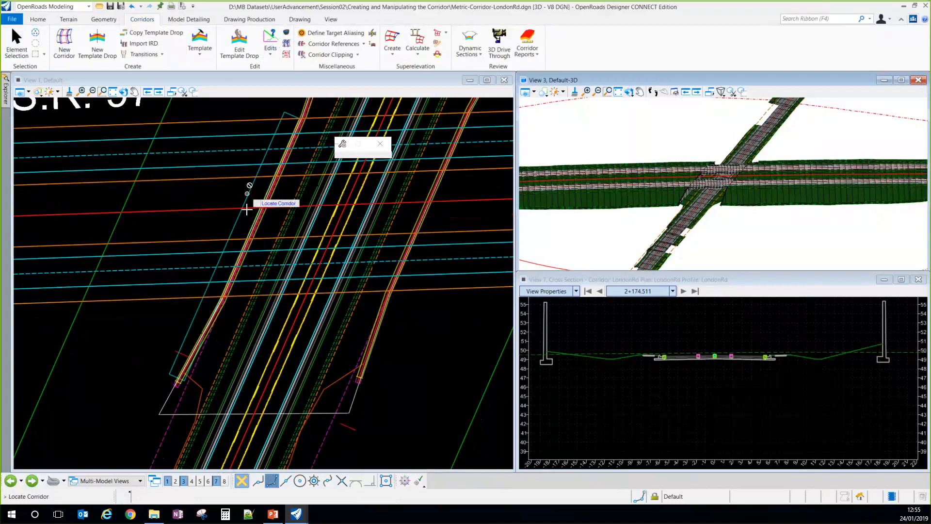
left_click(176, 405)
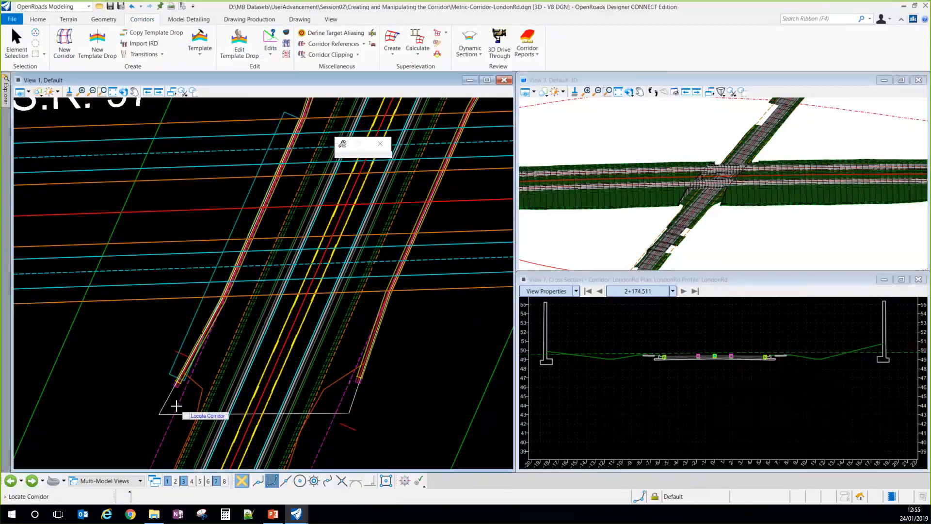
left_click(304, 231)
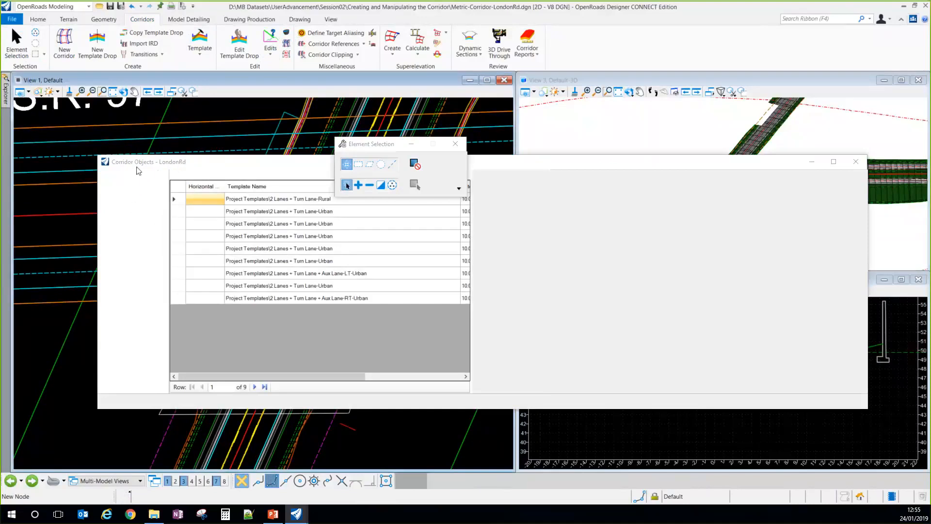
left_click(139, 193)
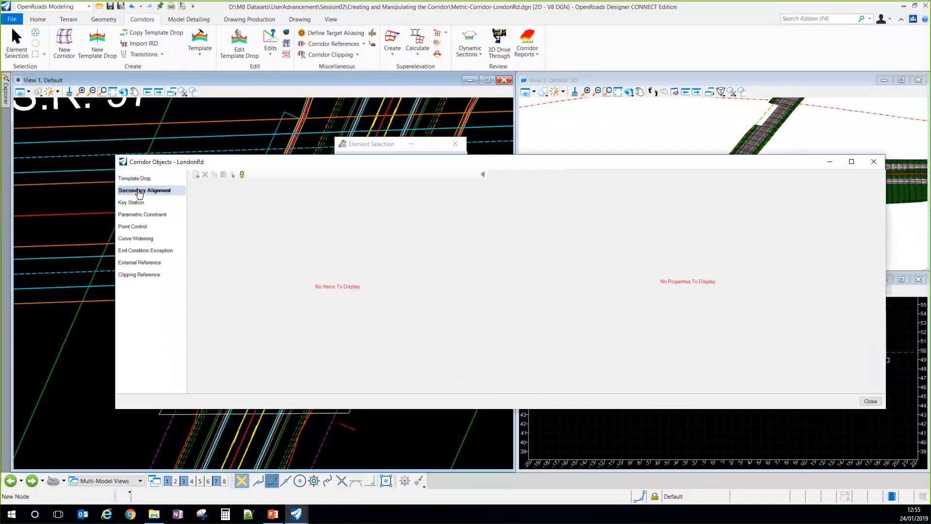
left_click(131, 202)
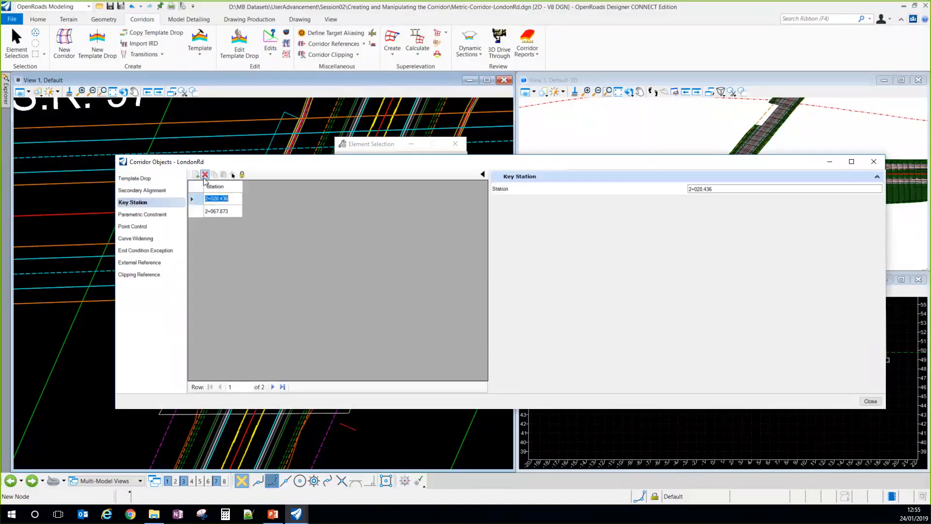
left_click(151, 215)
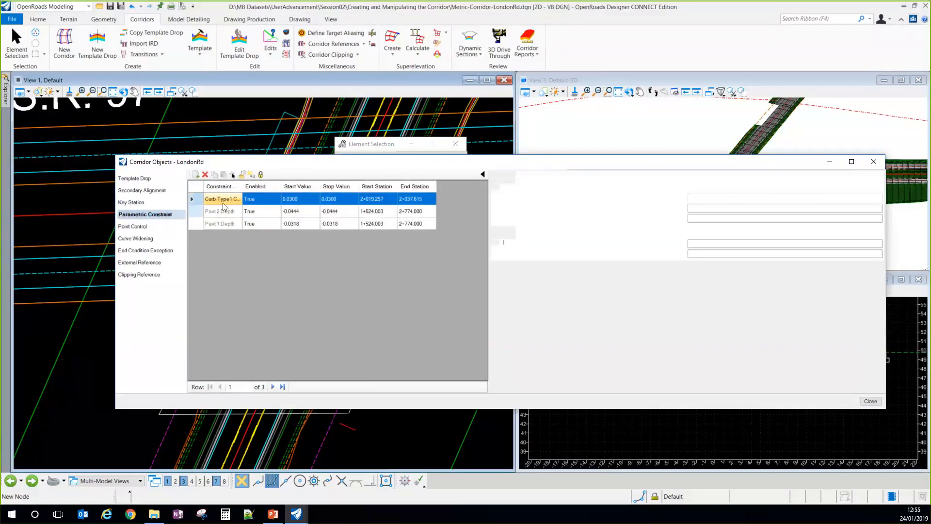
left_click(135, 238)
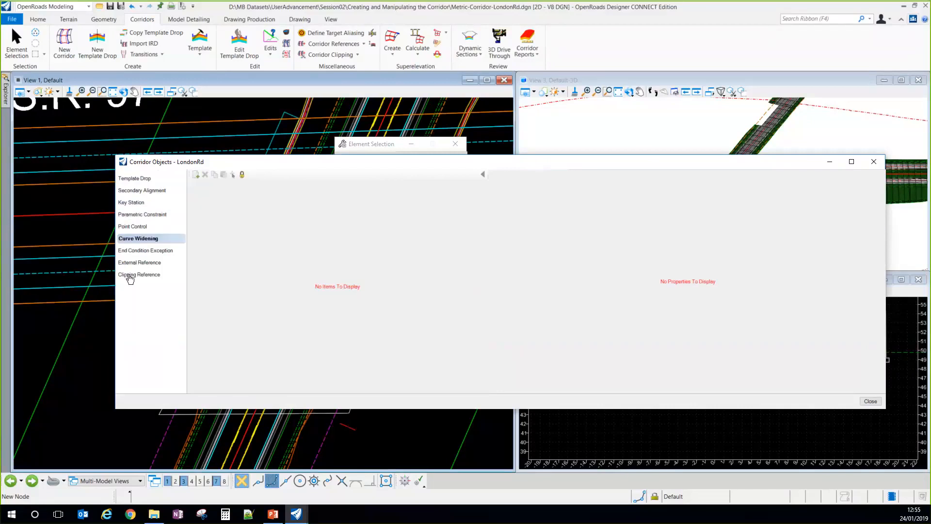
left_click(130, 275)
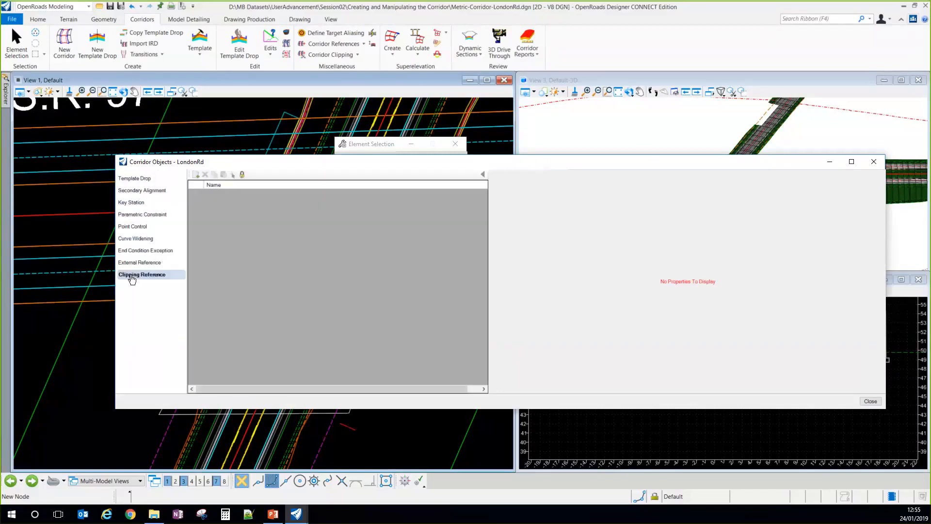
left_click(870, 402)
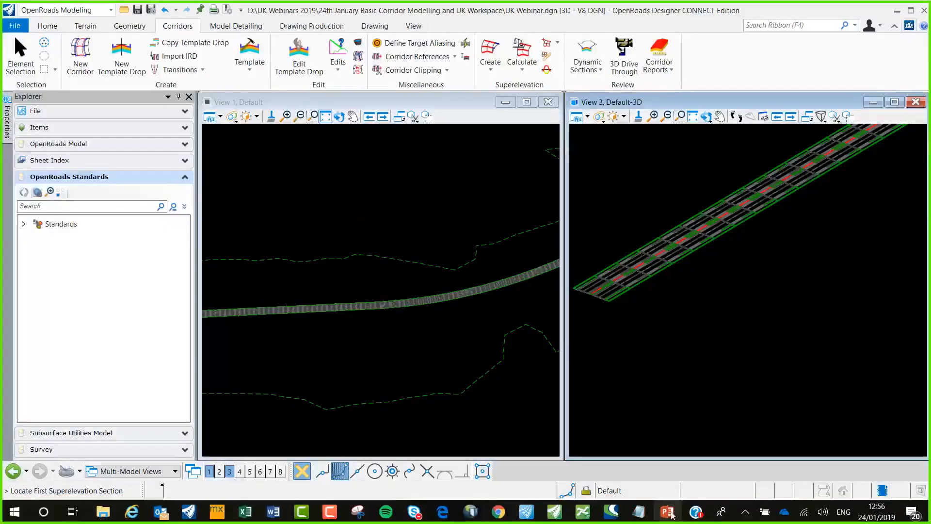
Step: Switch to the PowerPoint presentation UK Webinar Session 2 Corridors and UK.pptx and start the slide show at the Bentley News slide
left_click(668, 511)
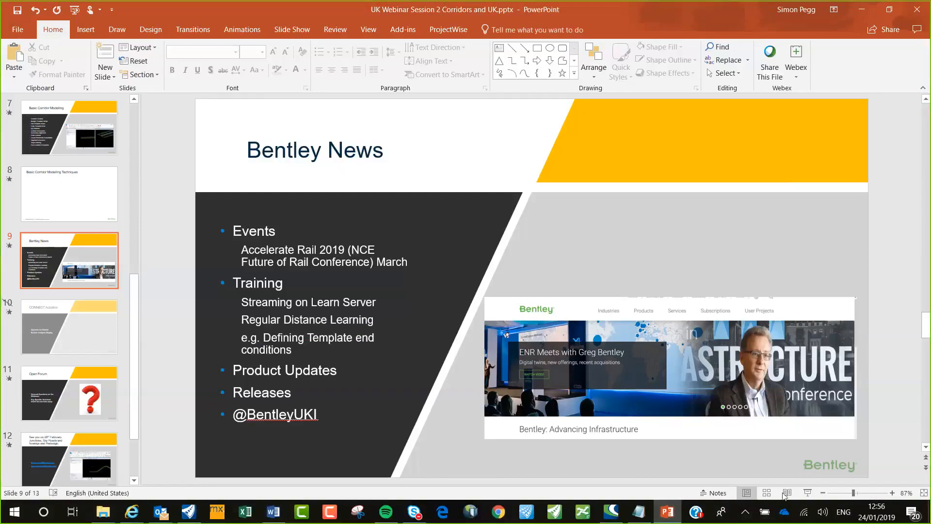
left_click(808, 495)
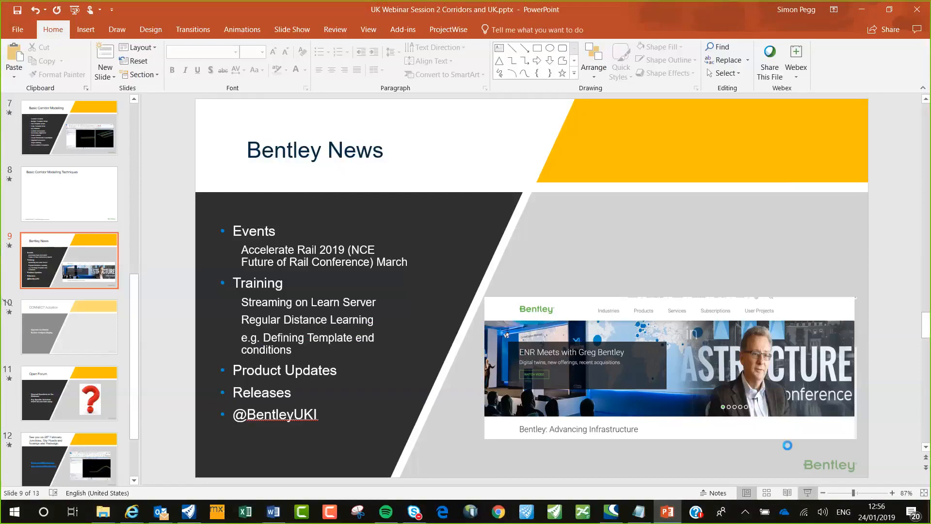